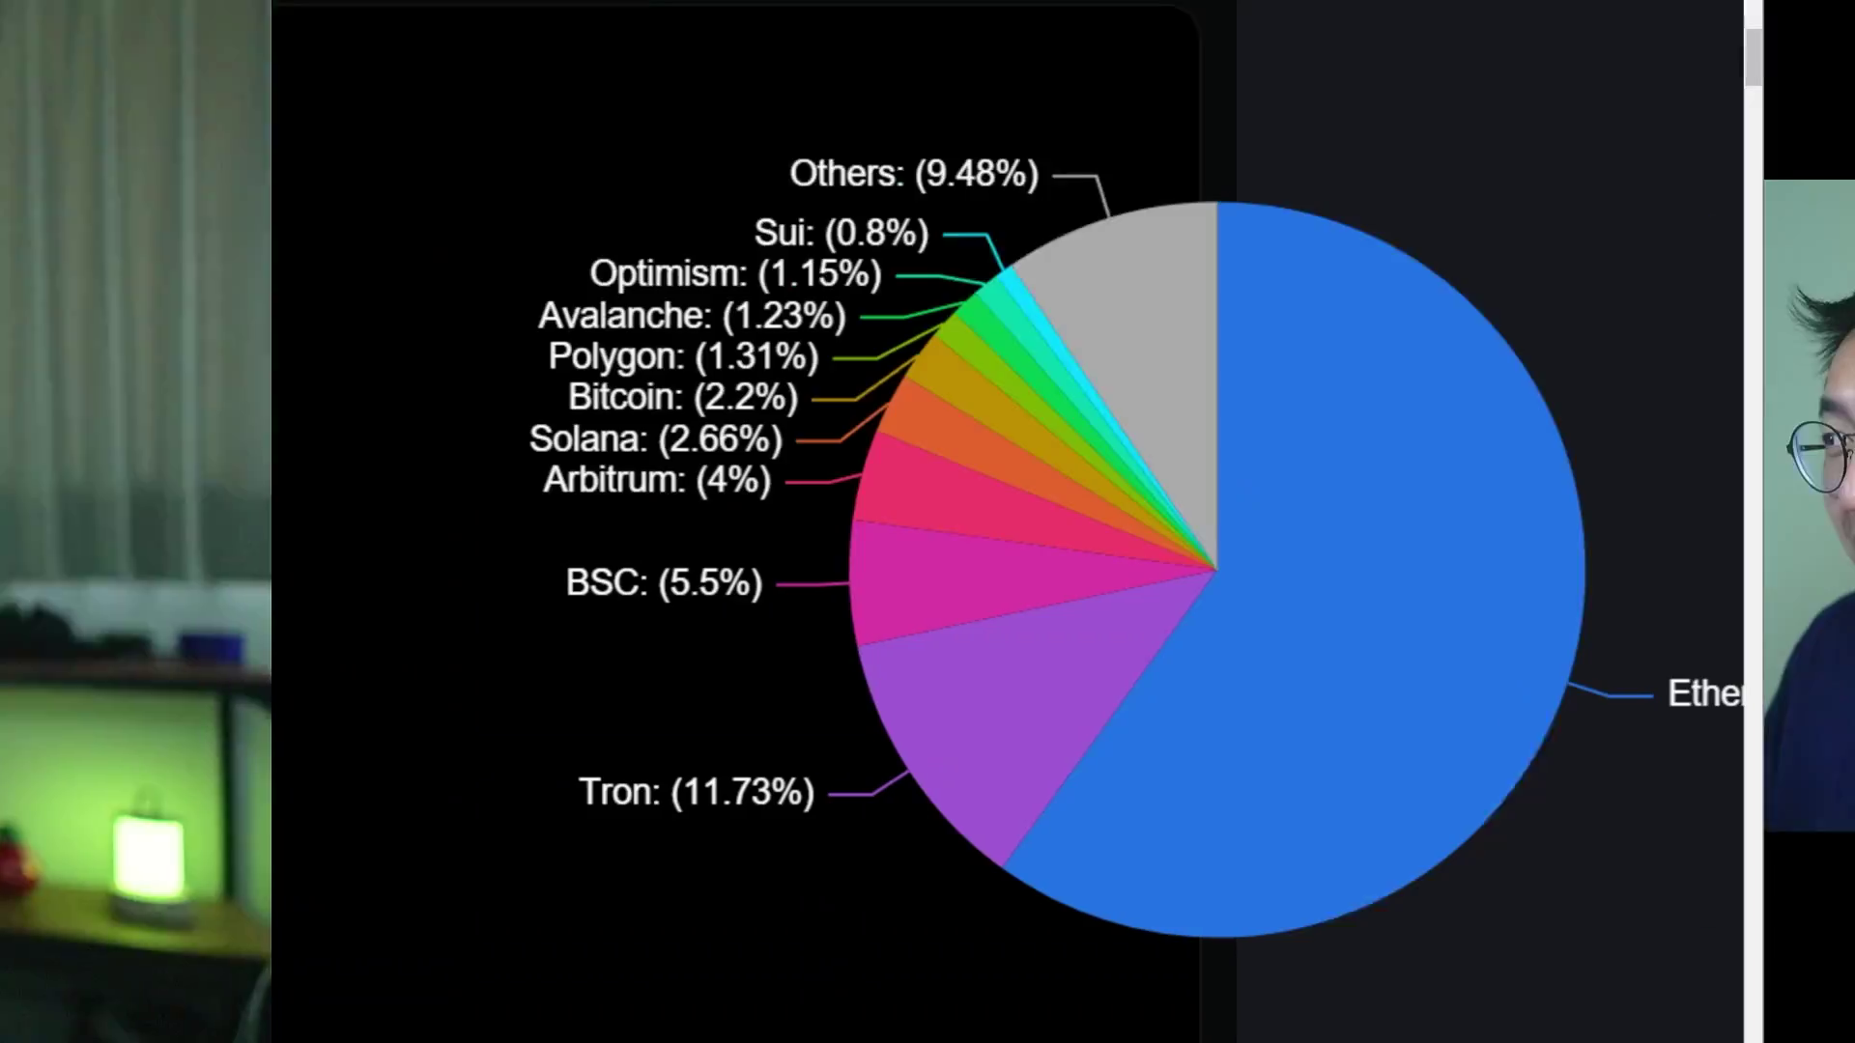
Show the sui.io homepage with its 'Build Beyond' banner
{"action": "mouse_move", "coordinate": [1015, 283]}
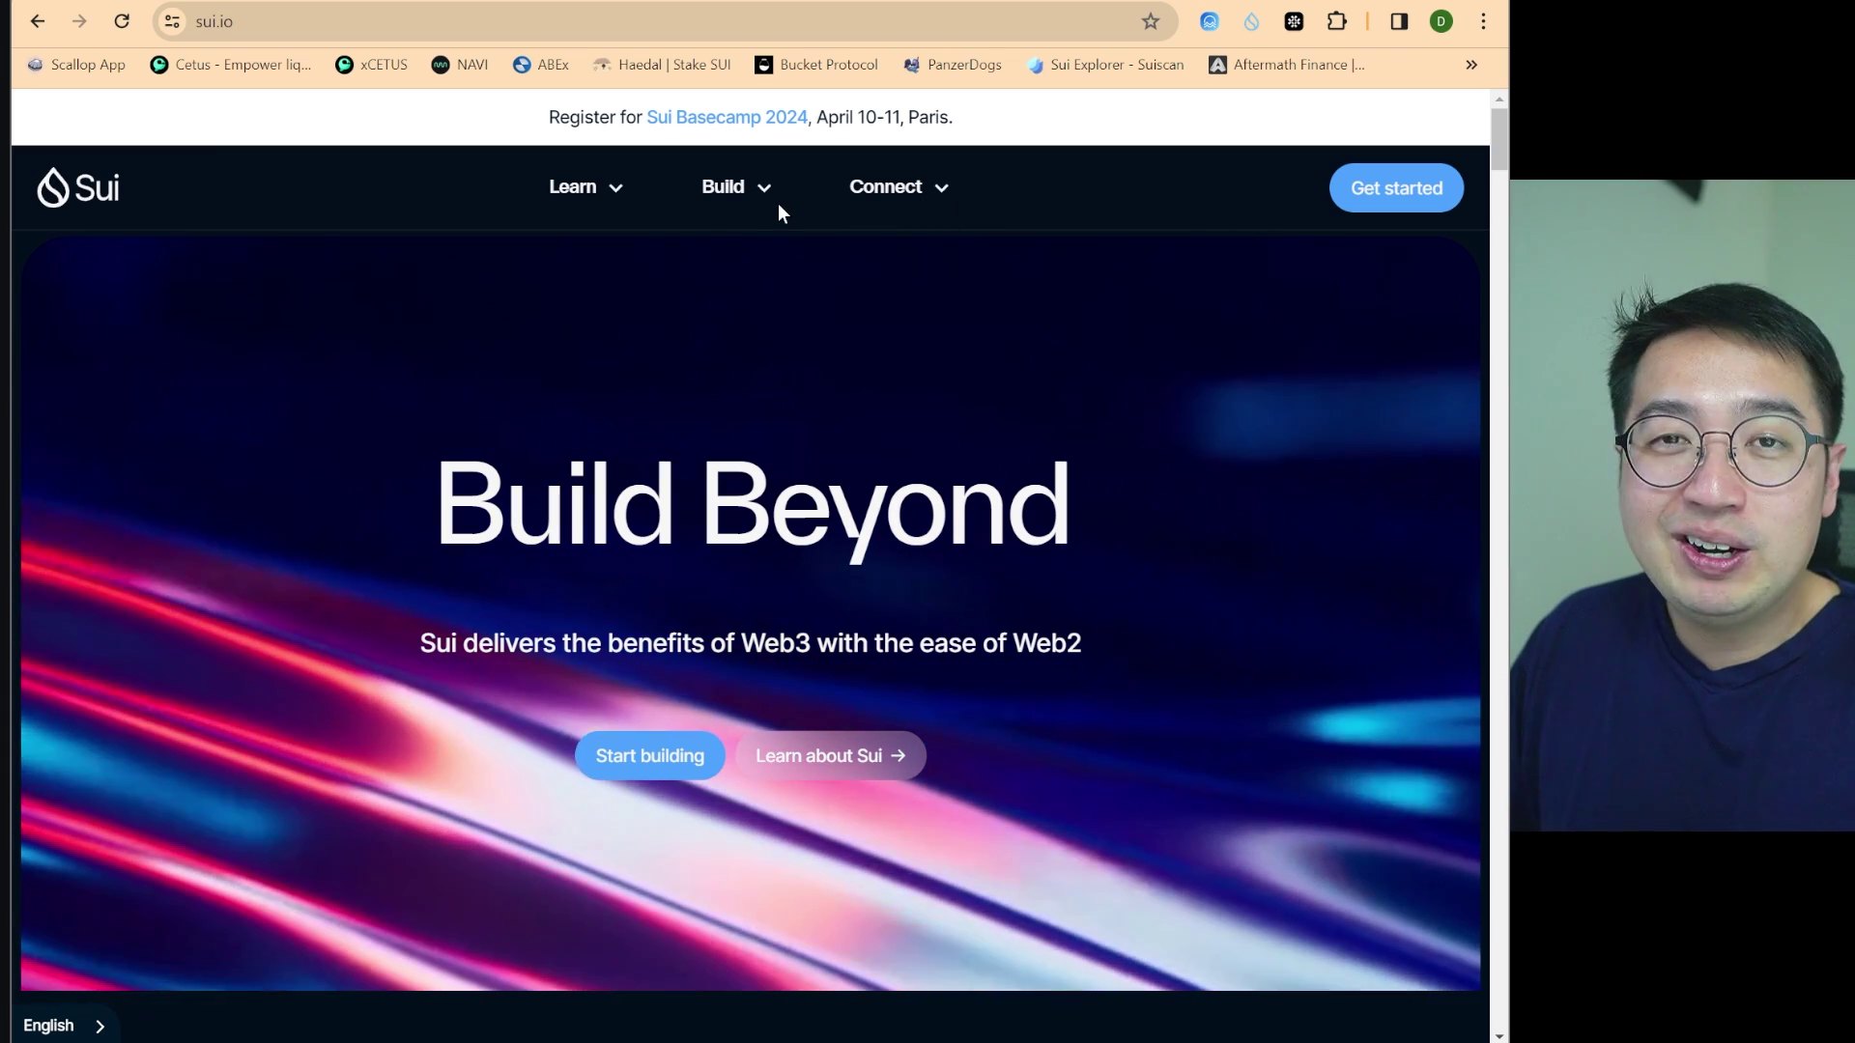
Open the Sui Directory and filter its projects to the Wallet category
{"action": "left_click", "coordinate": [890, 184]}
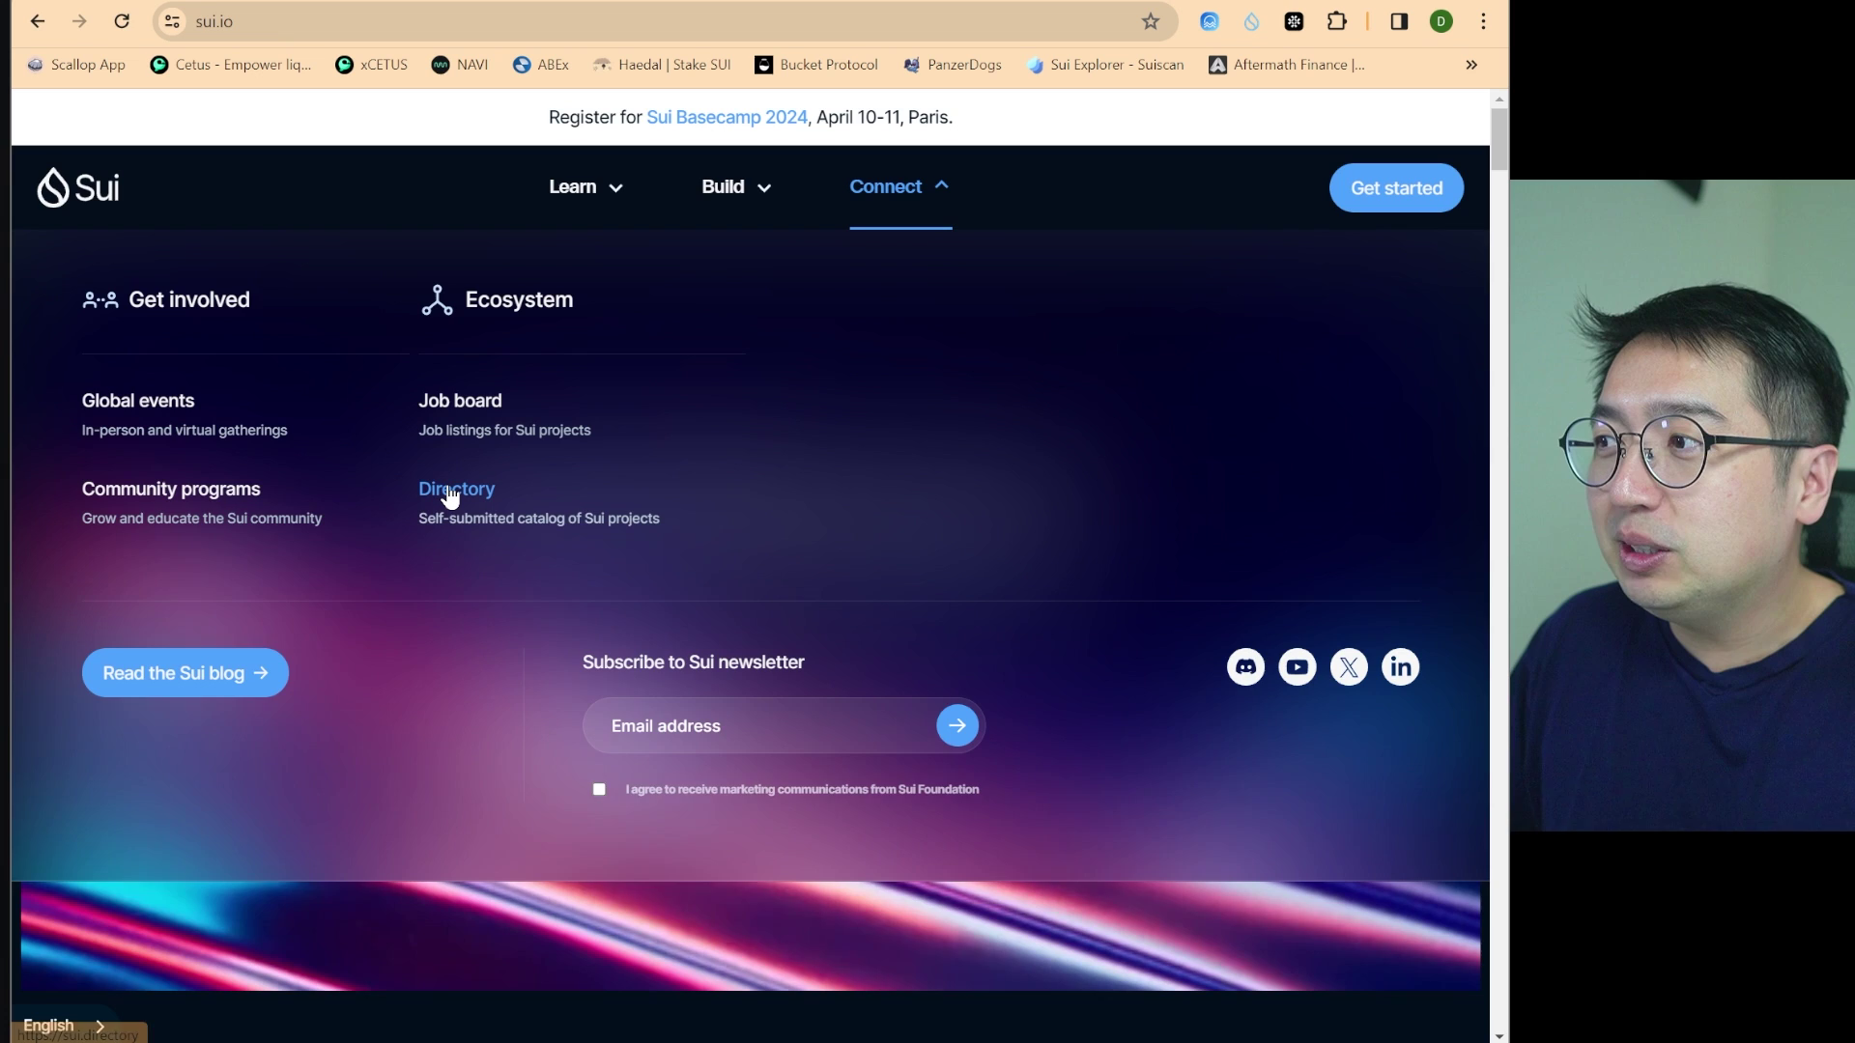
{"action": "left_click", "coordinate": [450, 493]}
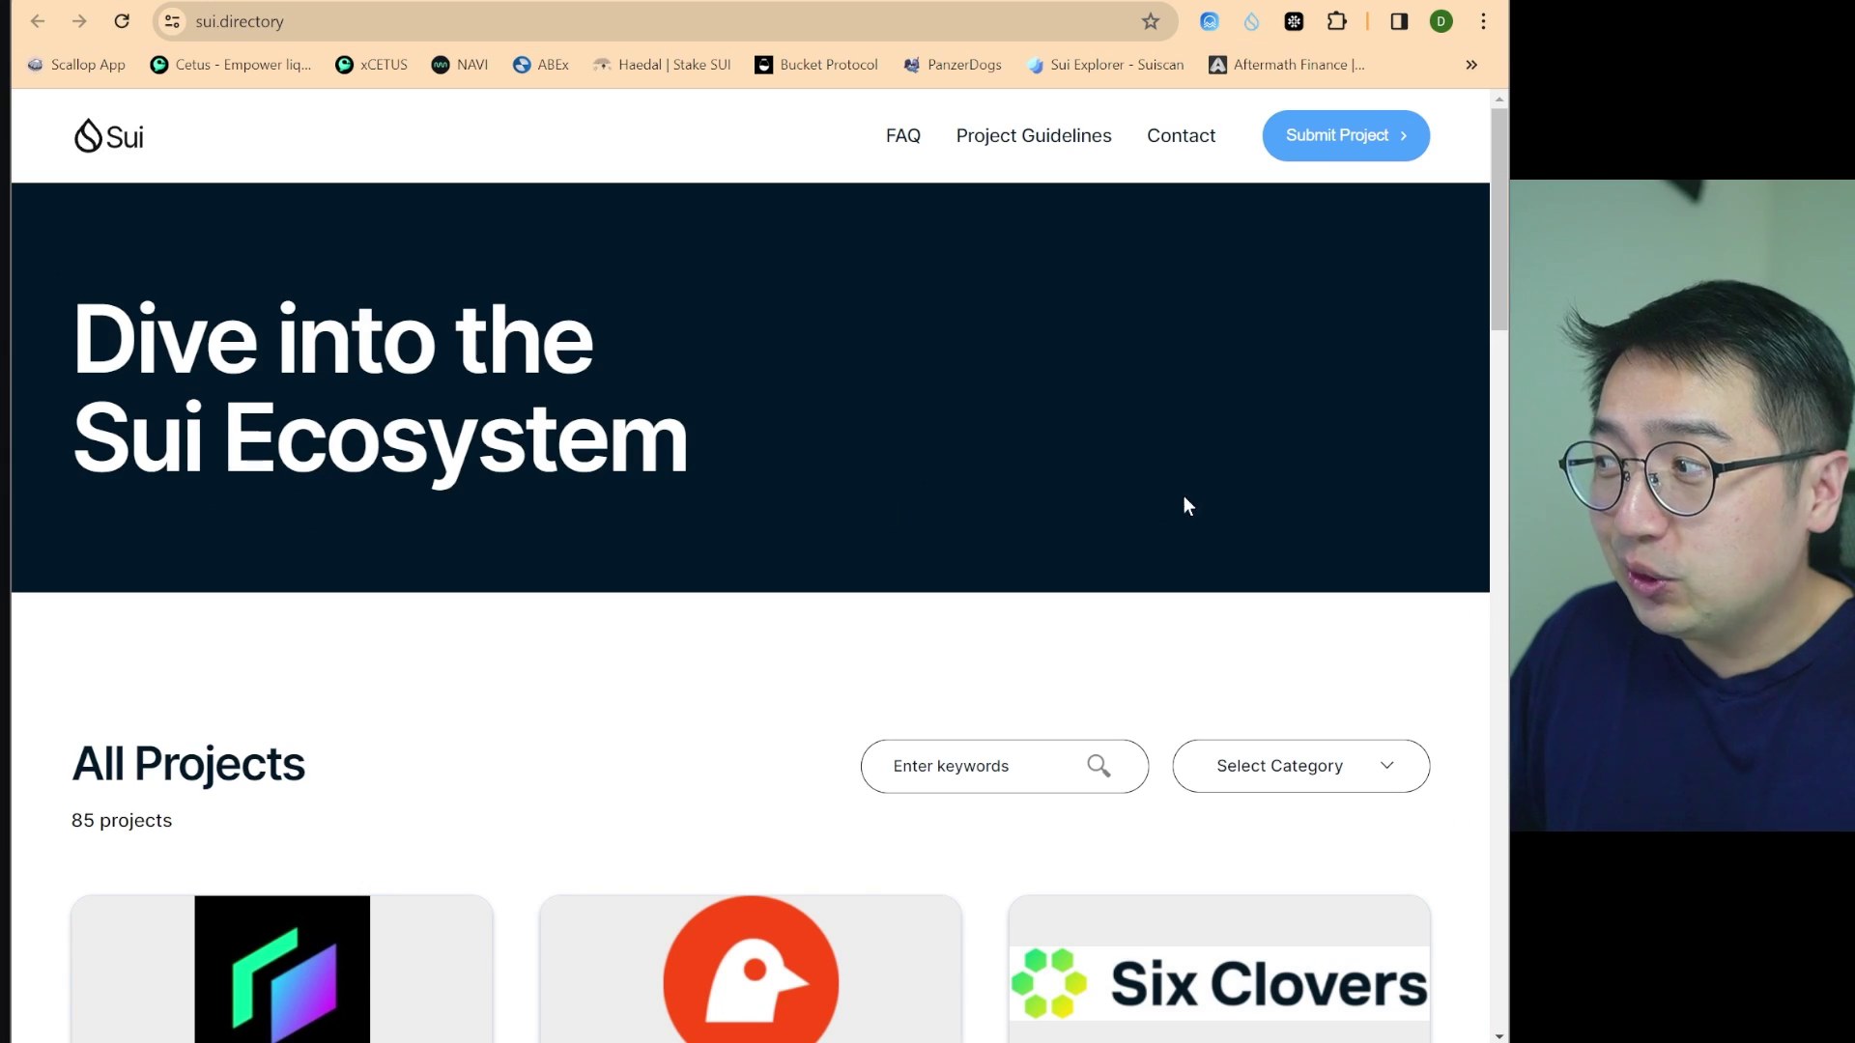
{"action": "scroll", "coordinate": [1187, 505], "scroll_direction": "down", "scroll_amount": 3}
{"action": "left_click", "coordinate": [1262, 415]}
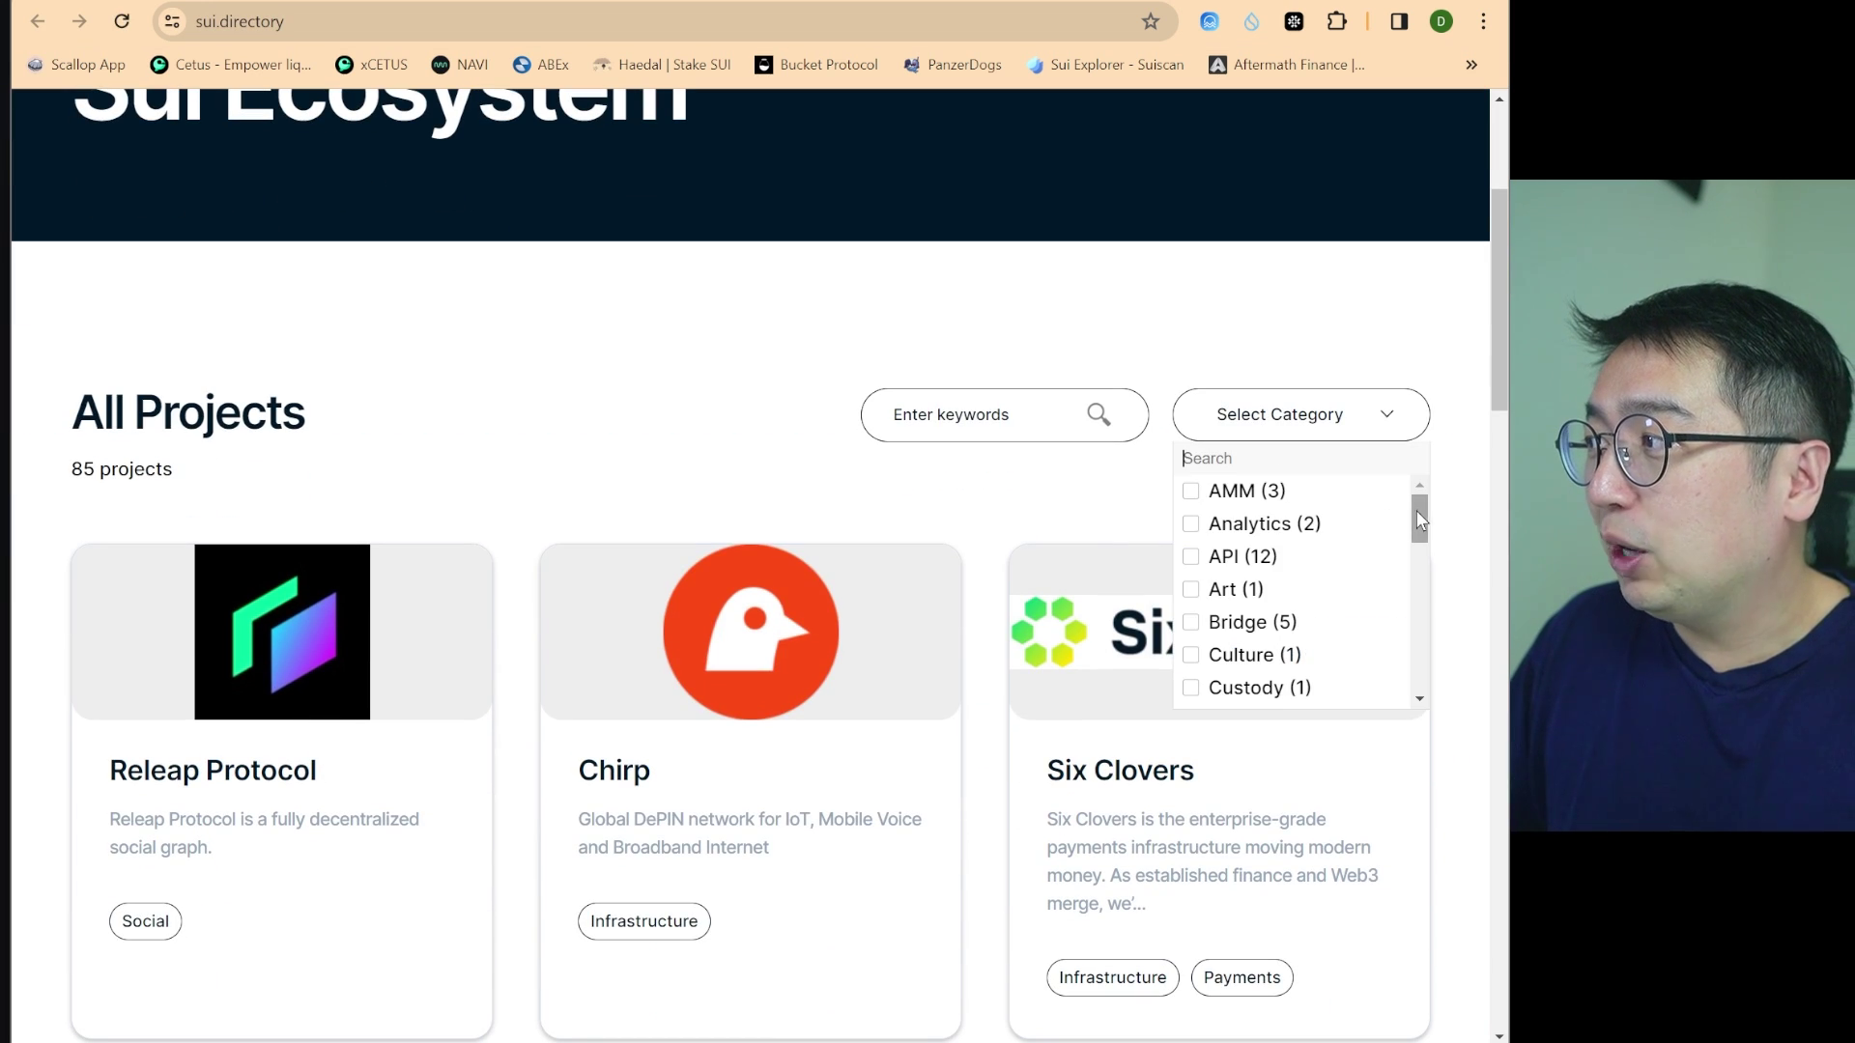
{"action": "left_click_drag", "start_coordinate": [1420, 519], "coordinate": [1416, 686]}
{"action": "left_click", "coordinate": [1211, 667]}
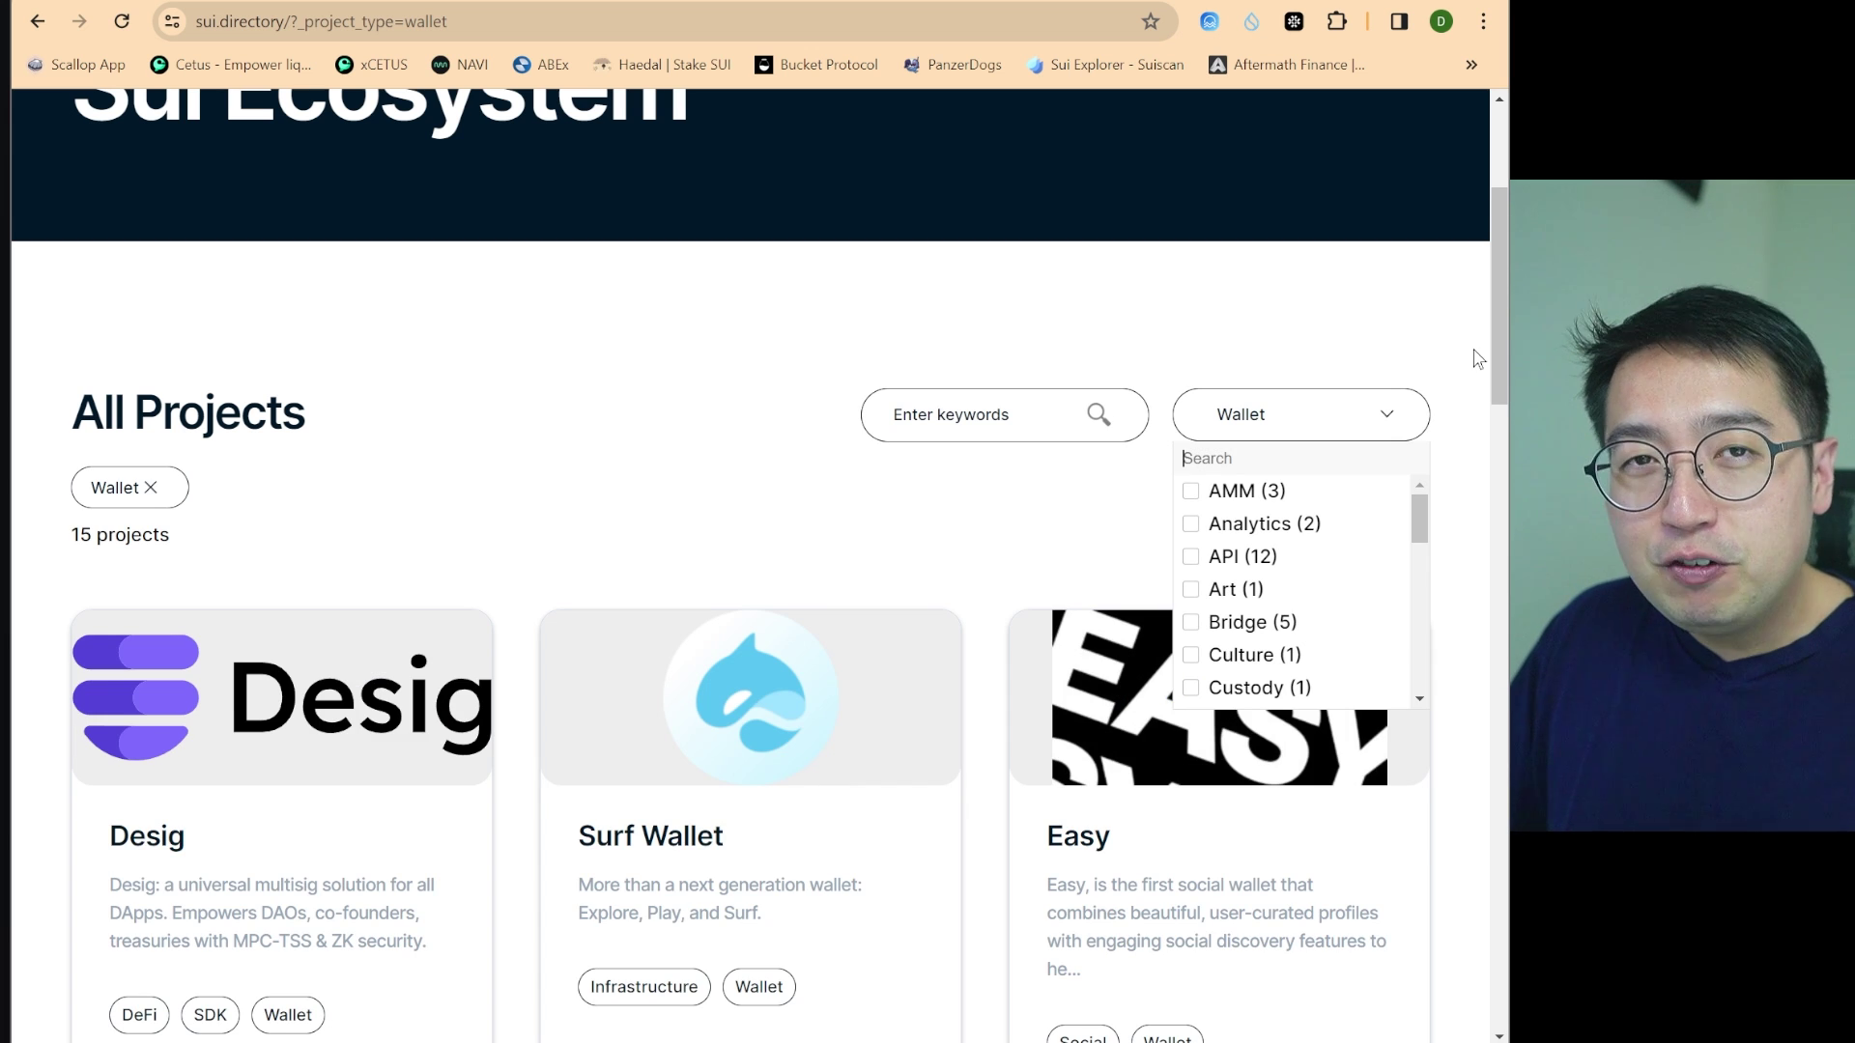
{"action": "left_click", "coordinate": [1484, 293]}
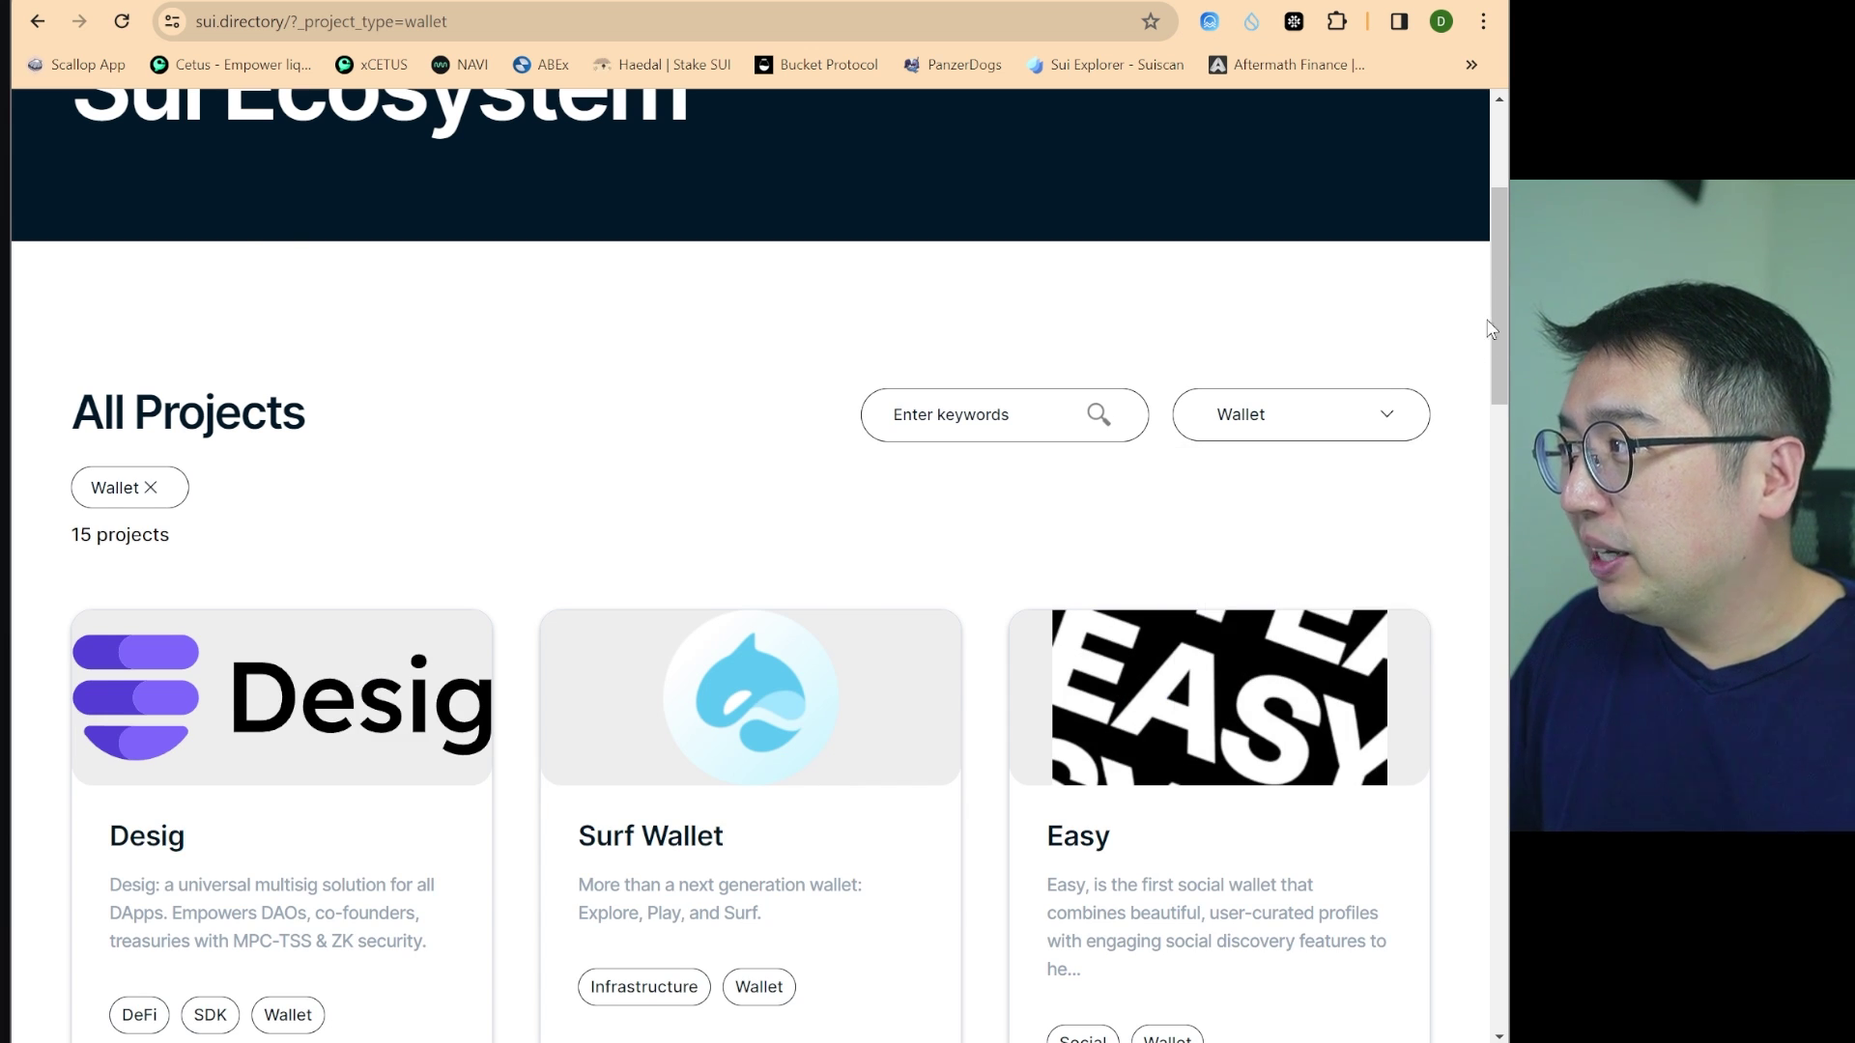
Scroll down to the page's disclaimer and highlight its text
{"action": "scroll", "coordinate": [277, 583], "scroll_direction": "down", "scroll_amount": 20}
{"action": "scroll", "coordinate": [327, 609], "scroll_direction": "down", "scroll_amount": 3}
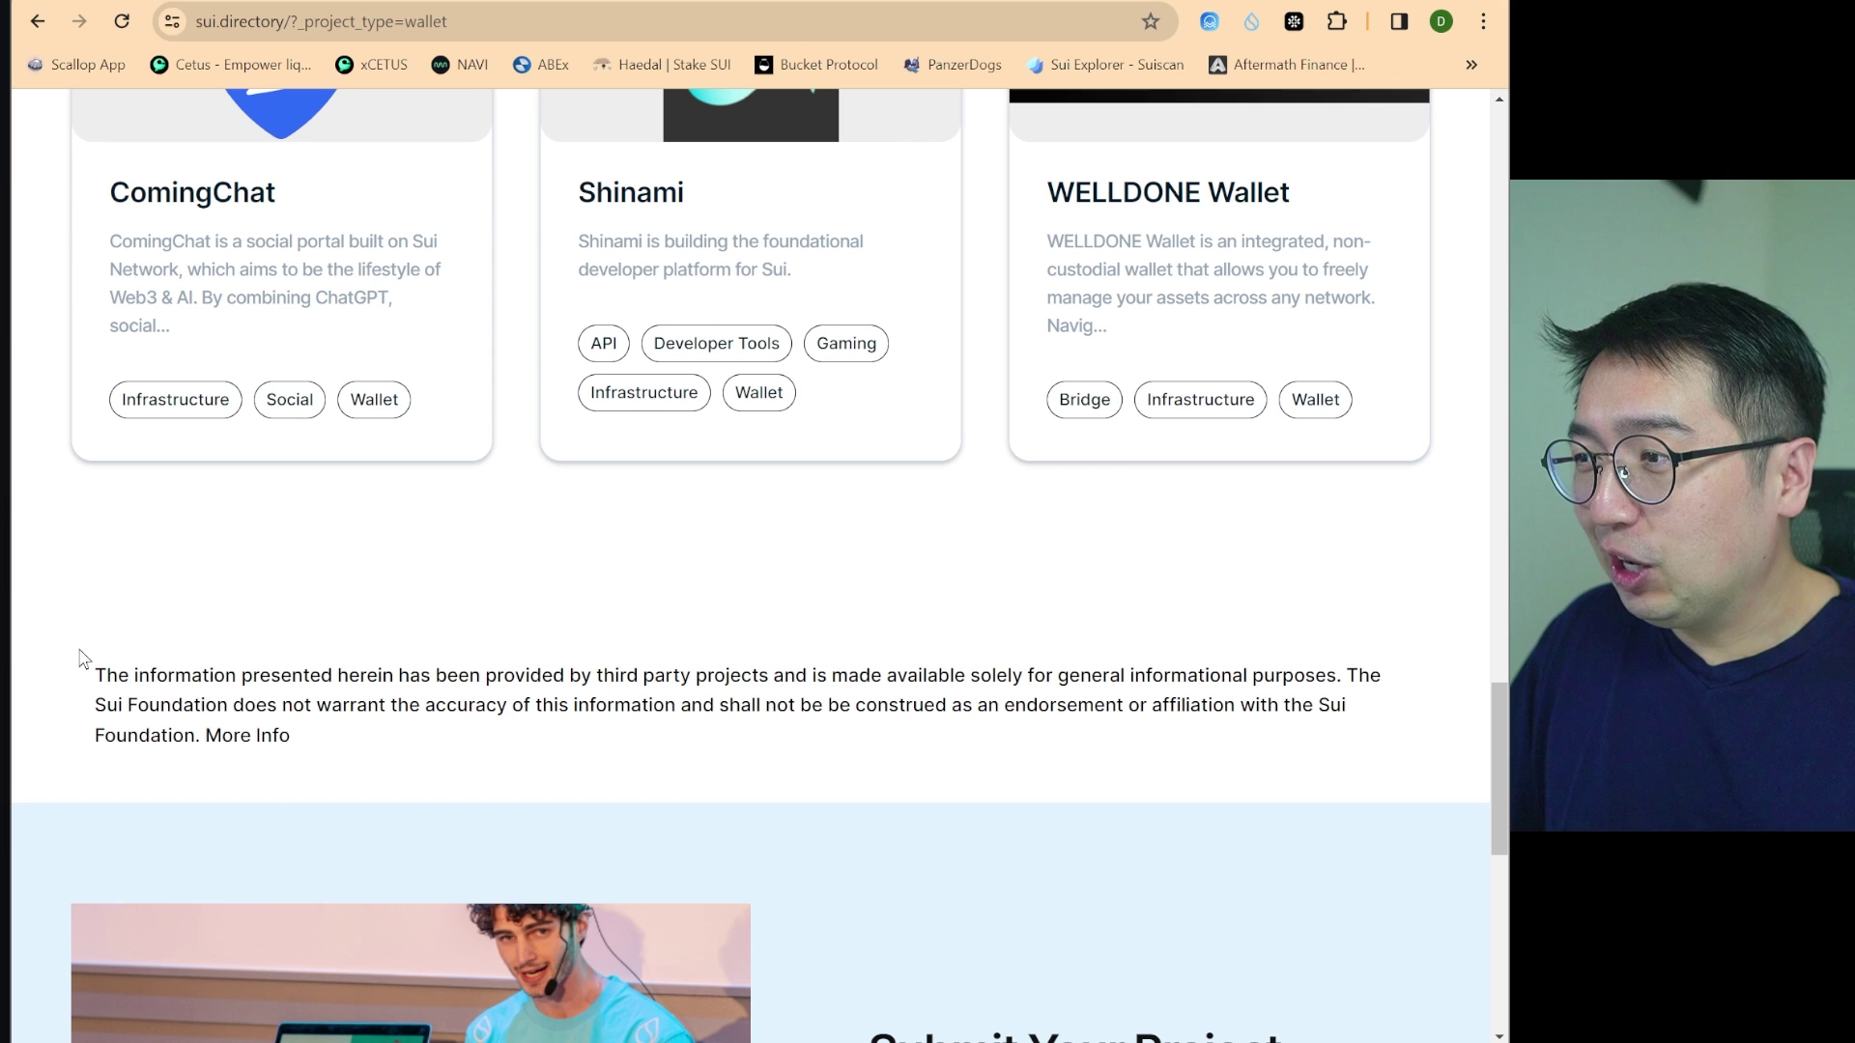
{"action": "left_click_drag", "start_coordinate": [154, 679], "coordinate": [264, 675]}
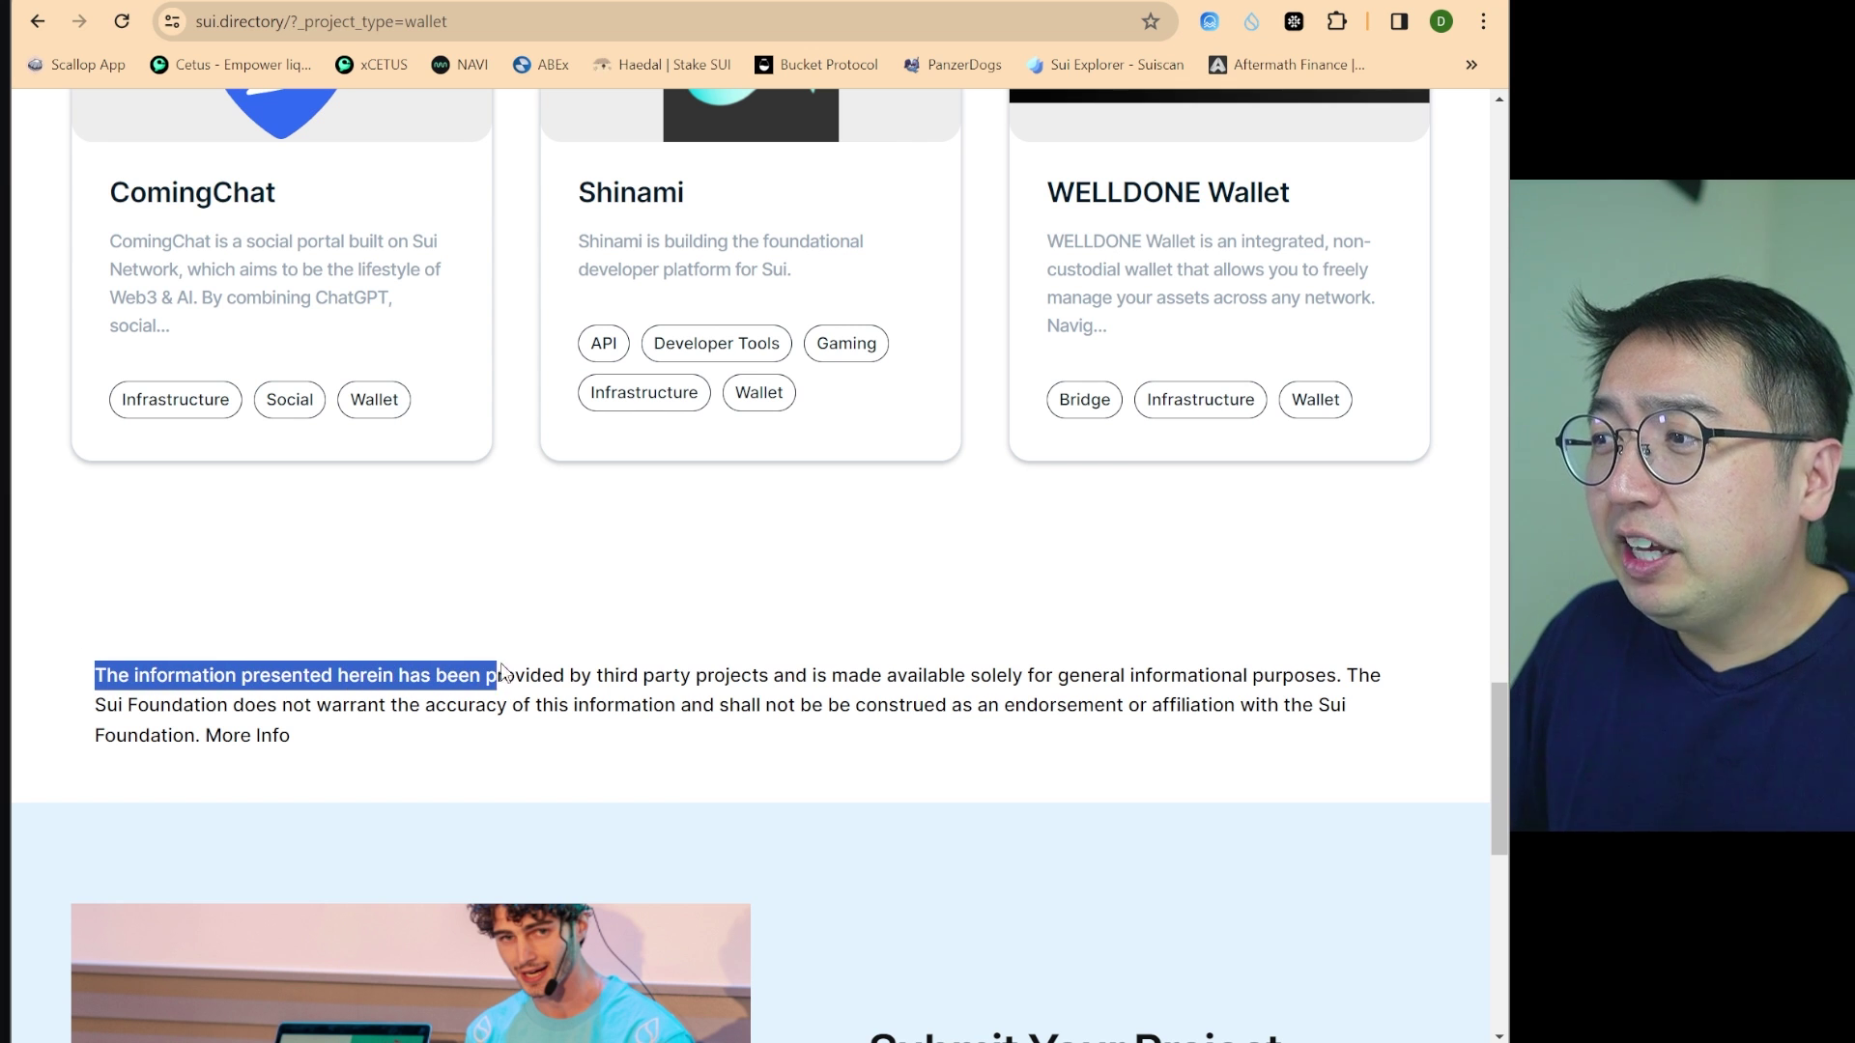
{"action": "left_click_drag", "start_coordinate": [619, 654], "coordinate": [1396, 664]}
{"action": "left_click", "coordinate": [1399, 657]}
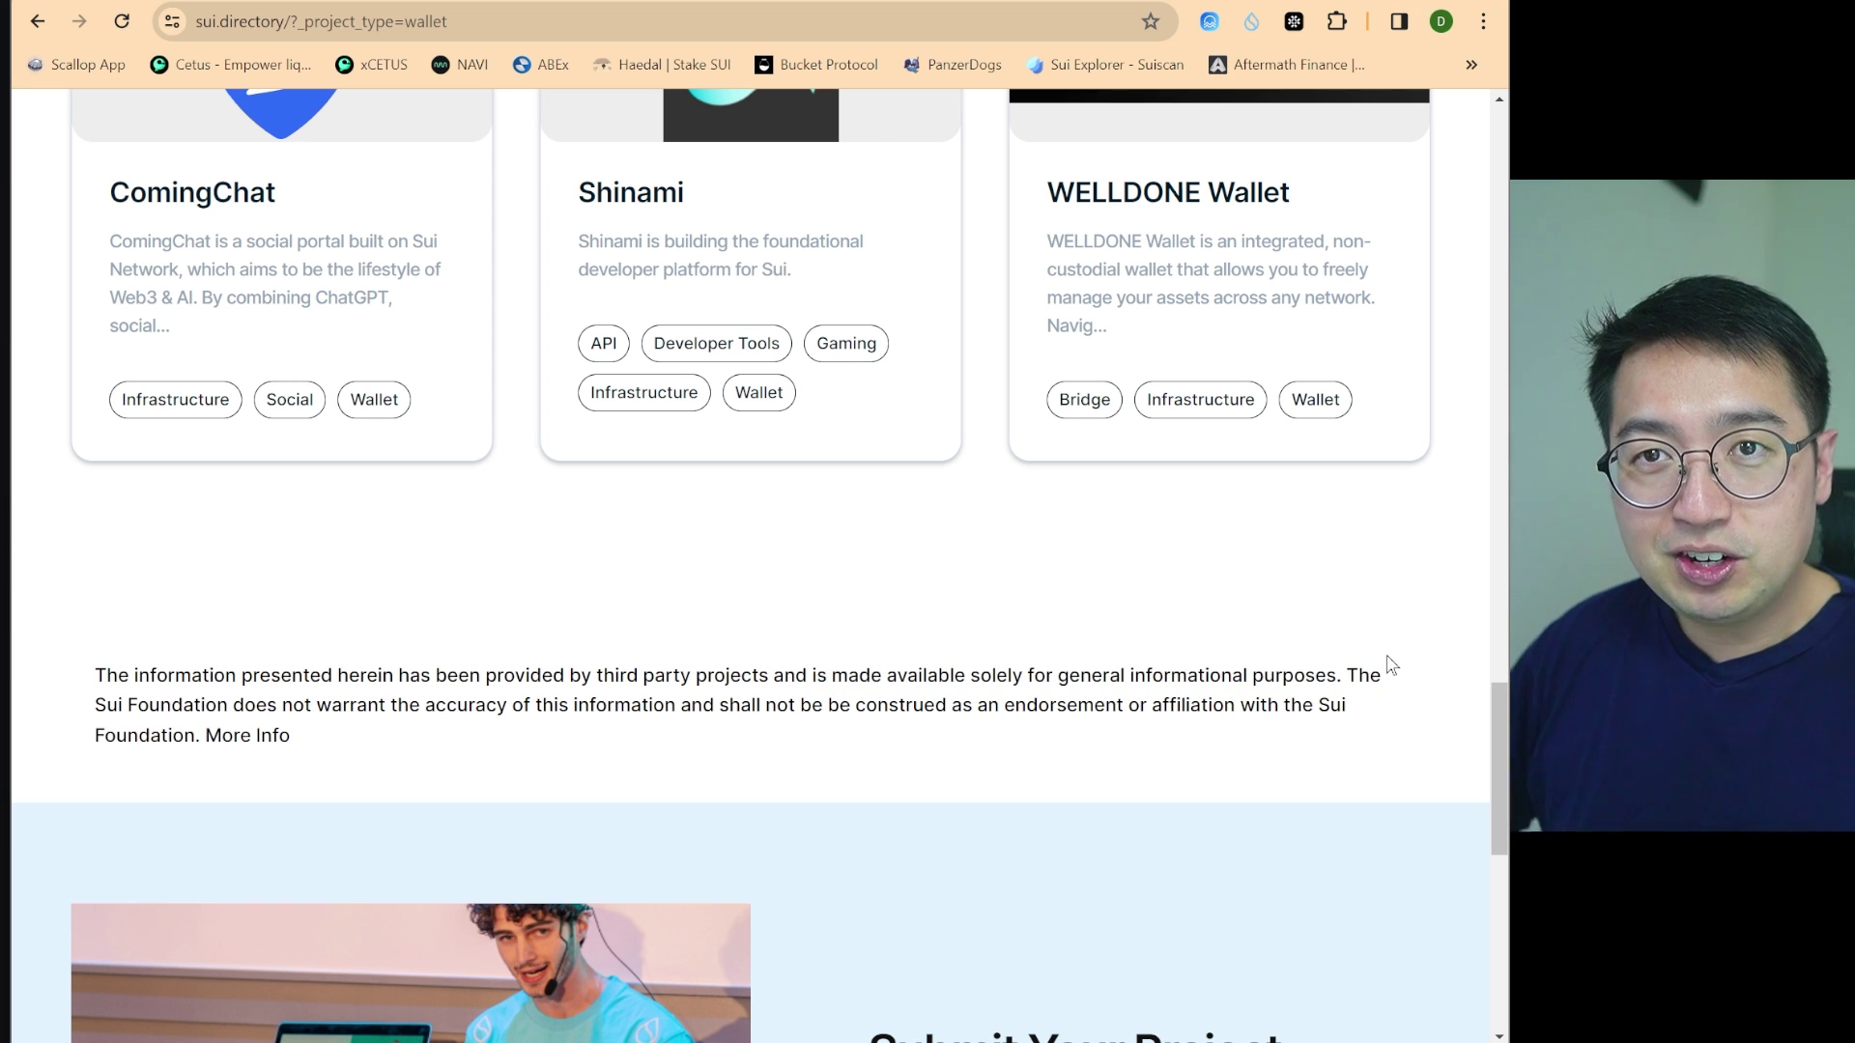
Return to the top of the directory and scroll through the wallet projects
{"action": "scroll", "coordinate": [1439, 623], "scroll_direction": "up", "scroll_amount": 4}
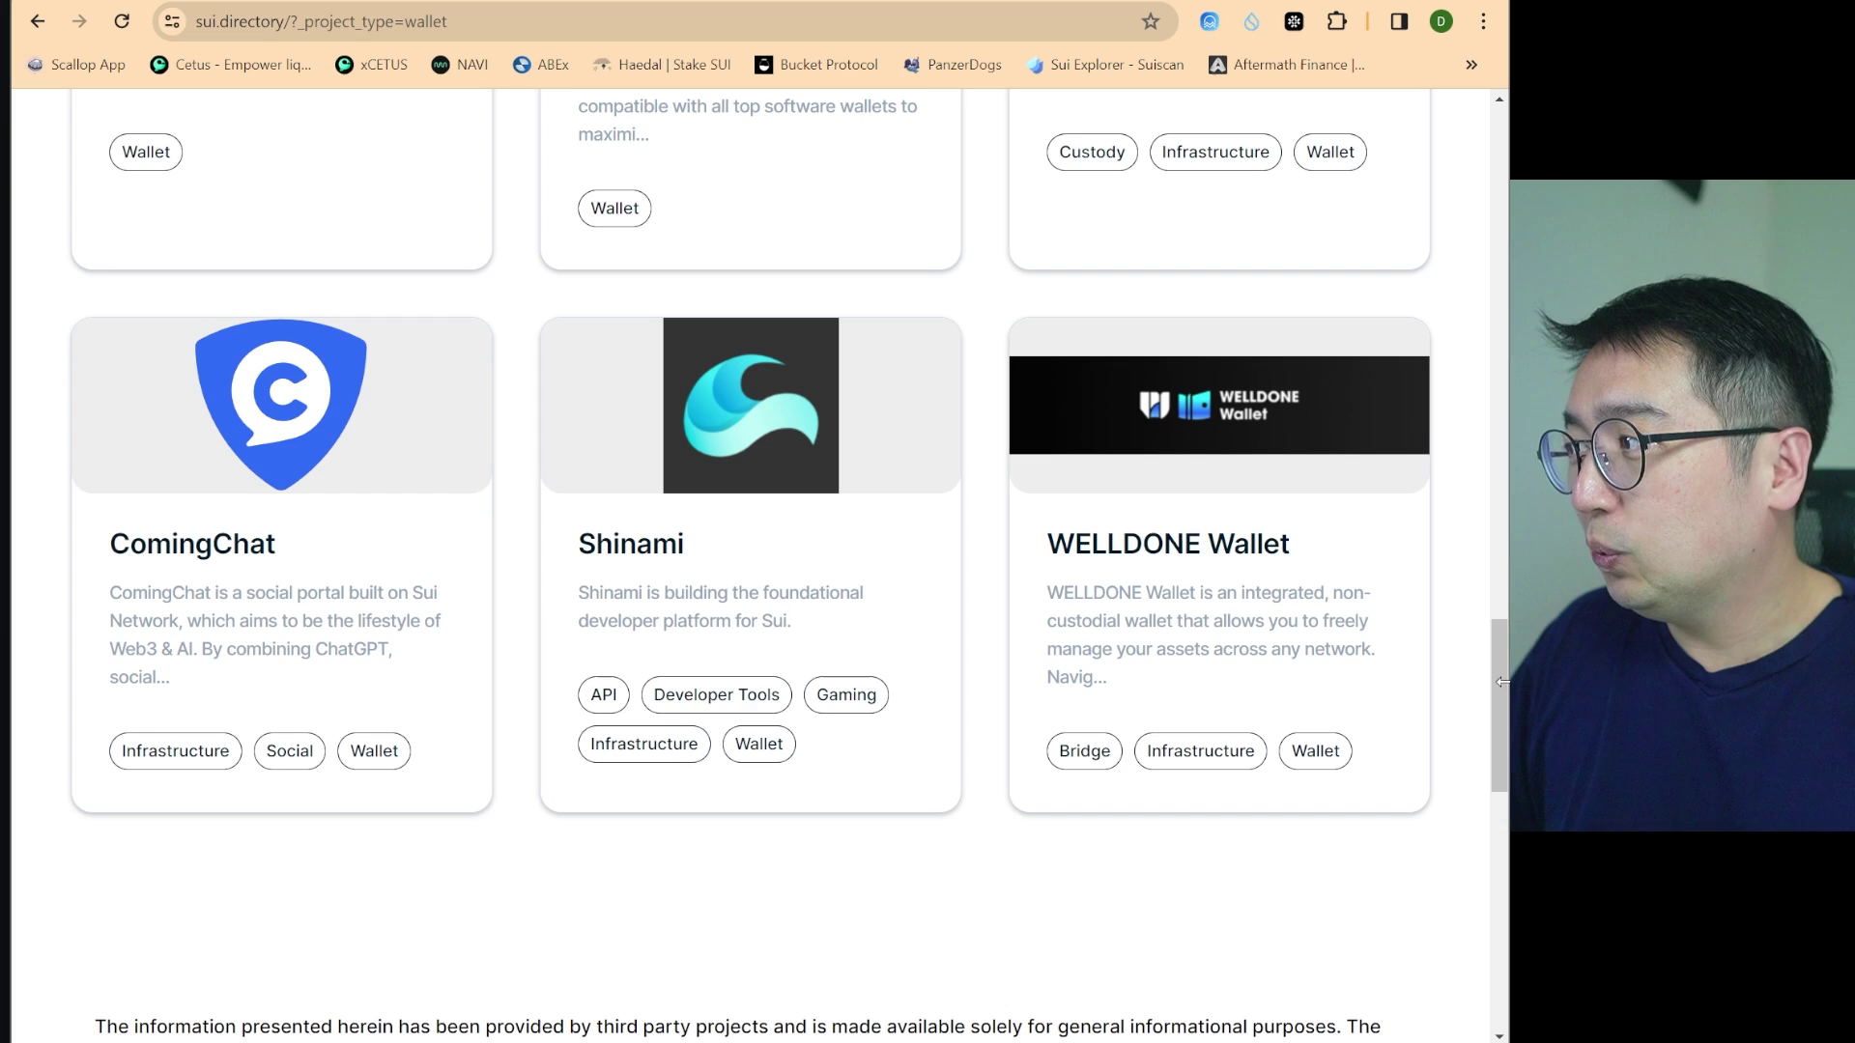
{"action": "key", "text": "Home"}
{"action": "left_click_drag", "start_coordinate": [1502, 177], "coordinate": [1494, 374]}
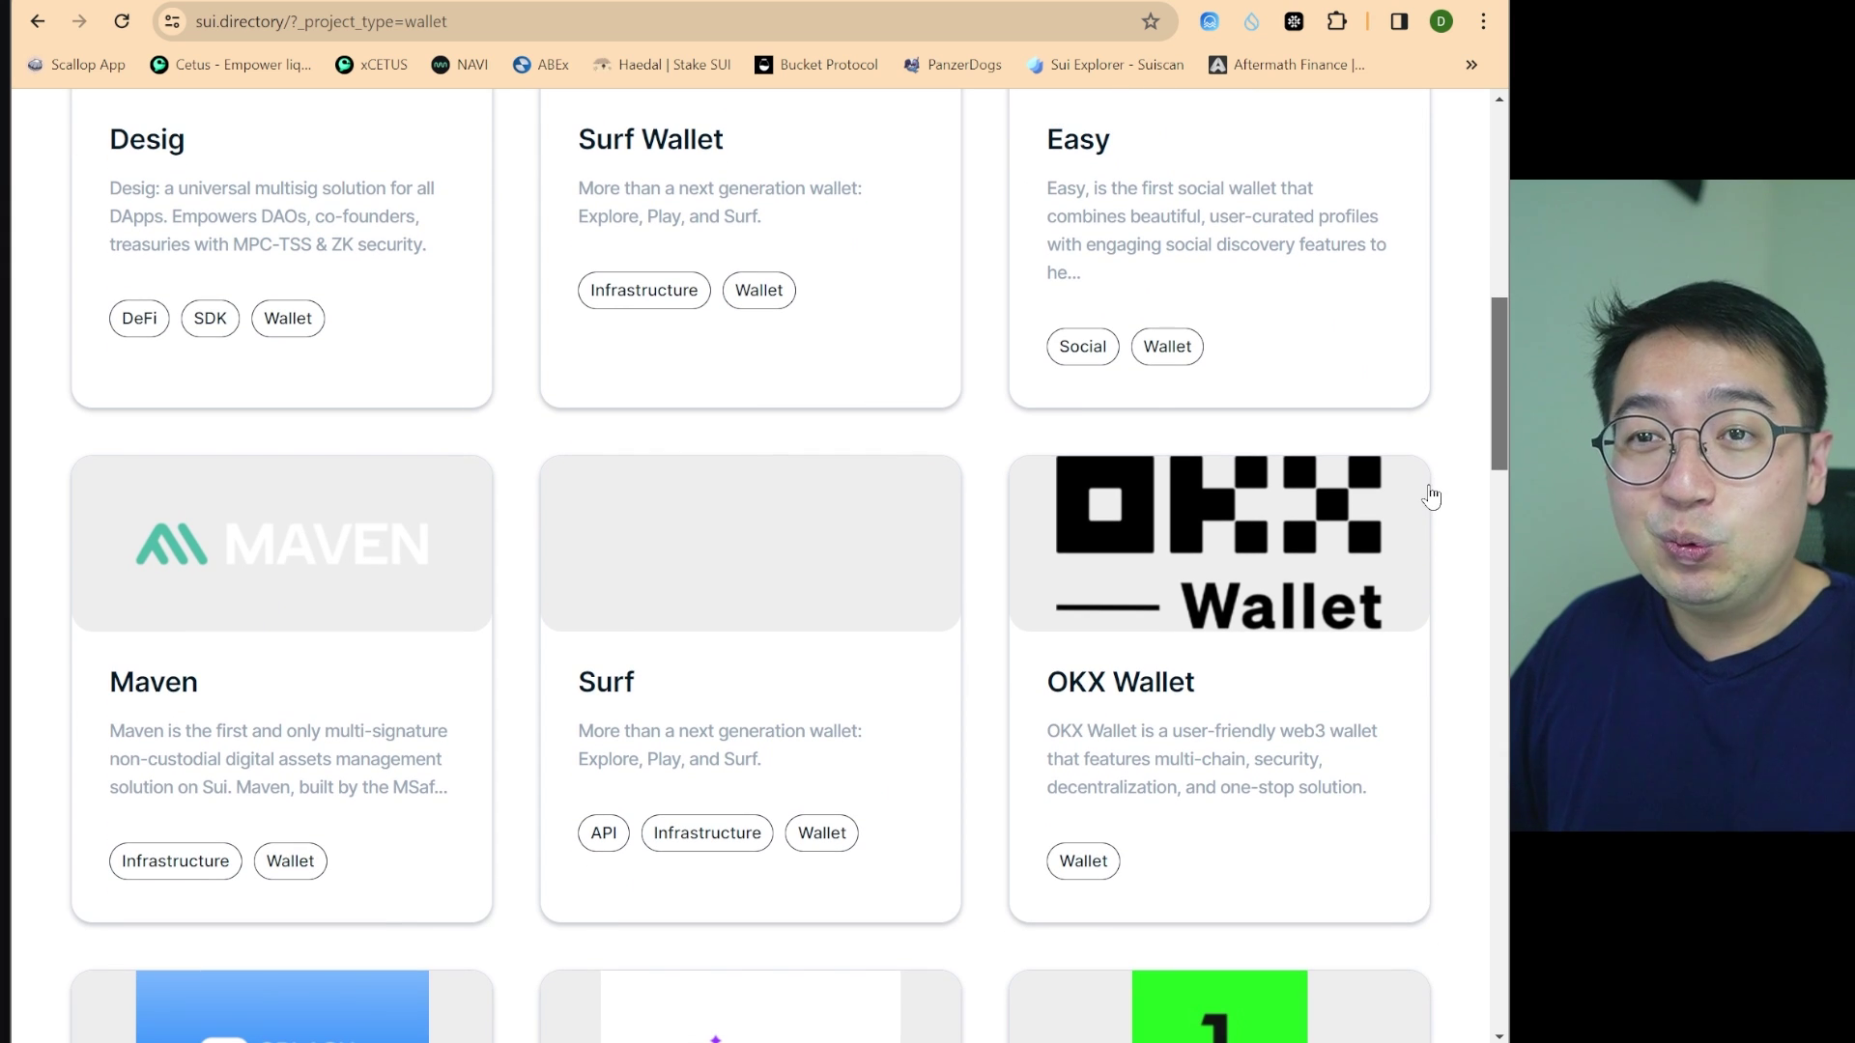
{"action": "scroll", "coordinate": [1421, 493], "scroll_direction": "down", "scroll_amount": 1}
{"action": "scroll", "coordinate": [1418, 492], "scroll_direction": "down", "scroll_amount": 2}
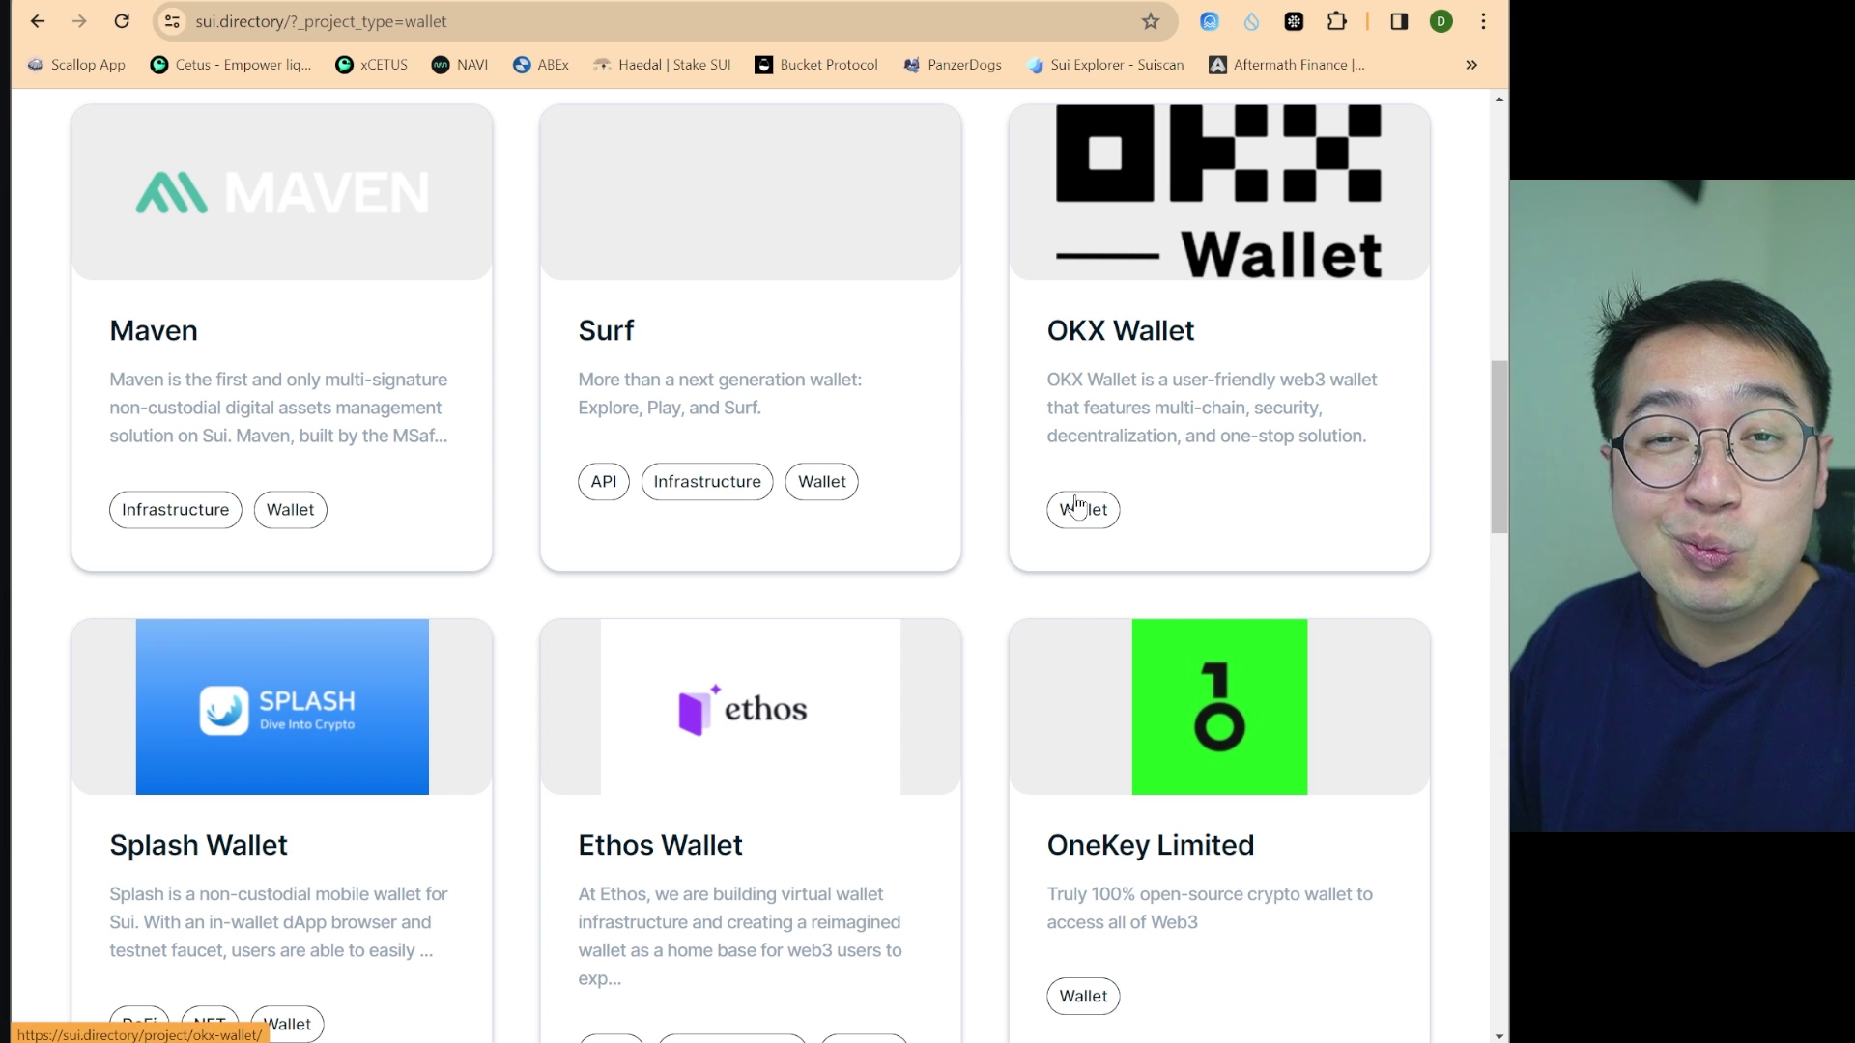
{"action": "scroll", "coordinate": [1077, 504], "scroll_direction": "down", "scroll_amount": 5}
{"action": "scroll", "coordinate": [1077, 505], "scroll_direction": "down", "scroll_amount": 2}
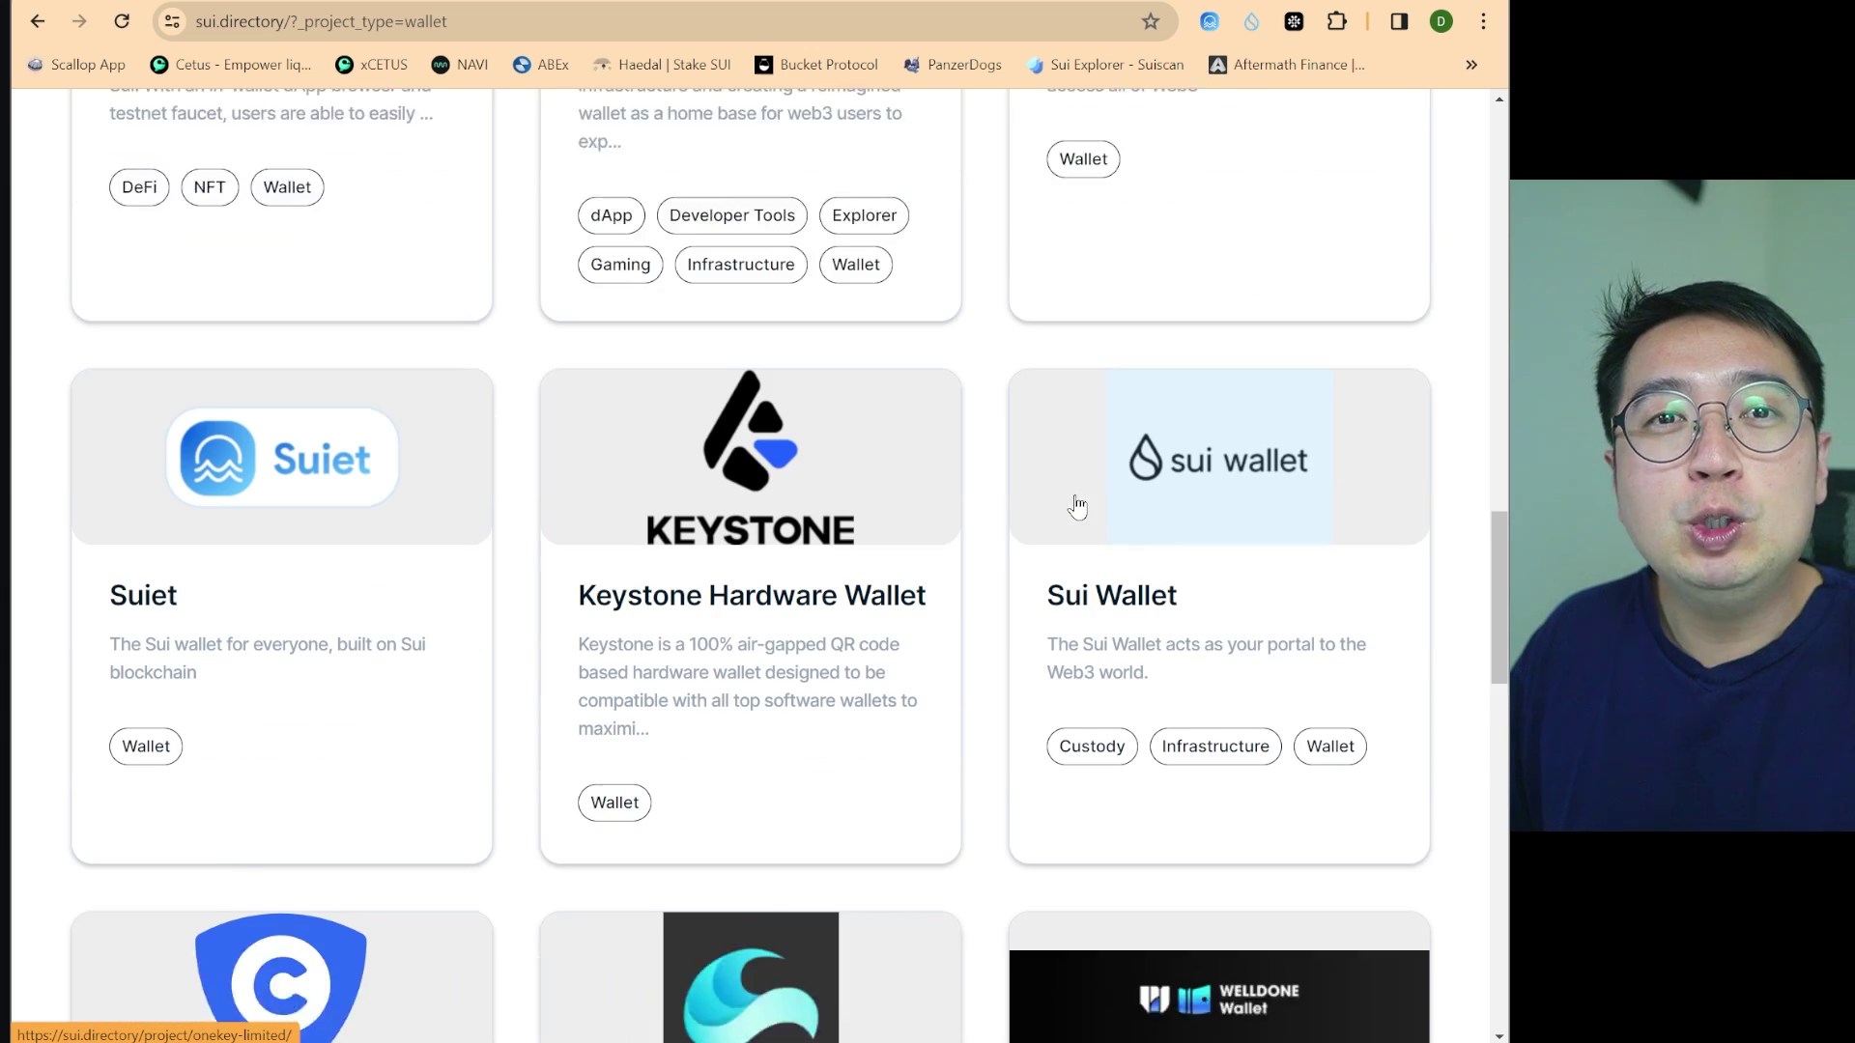
{"action": "scroll", "coordinate": [1077, 504], "scroll_direction": "down", "scroll_amount": 2}
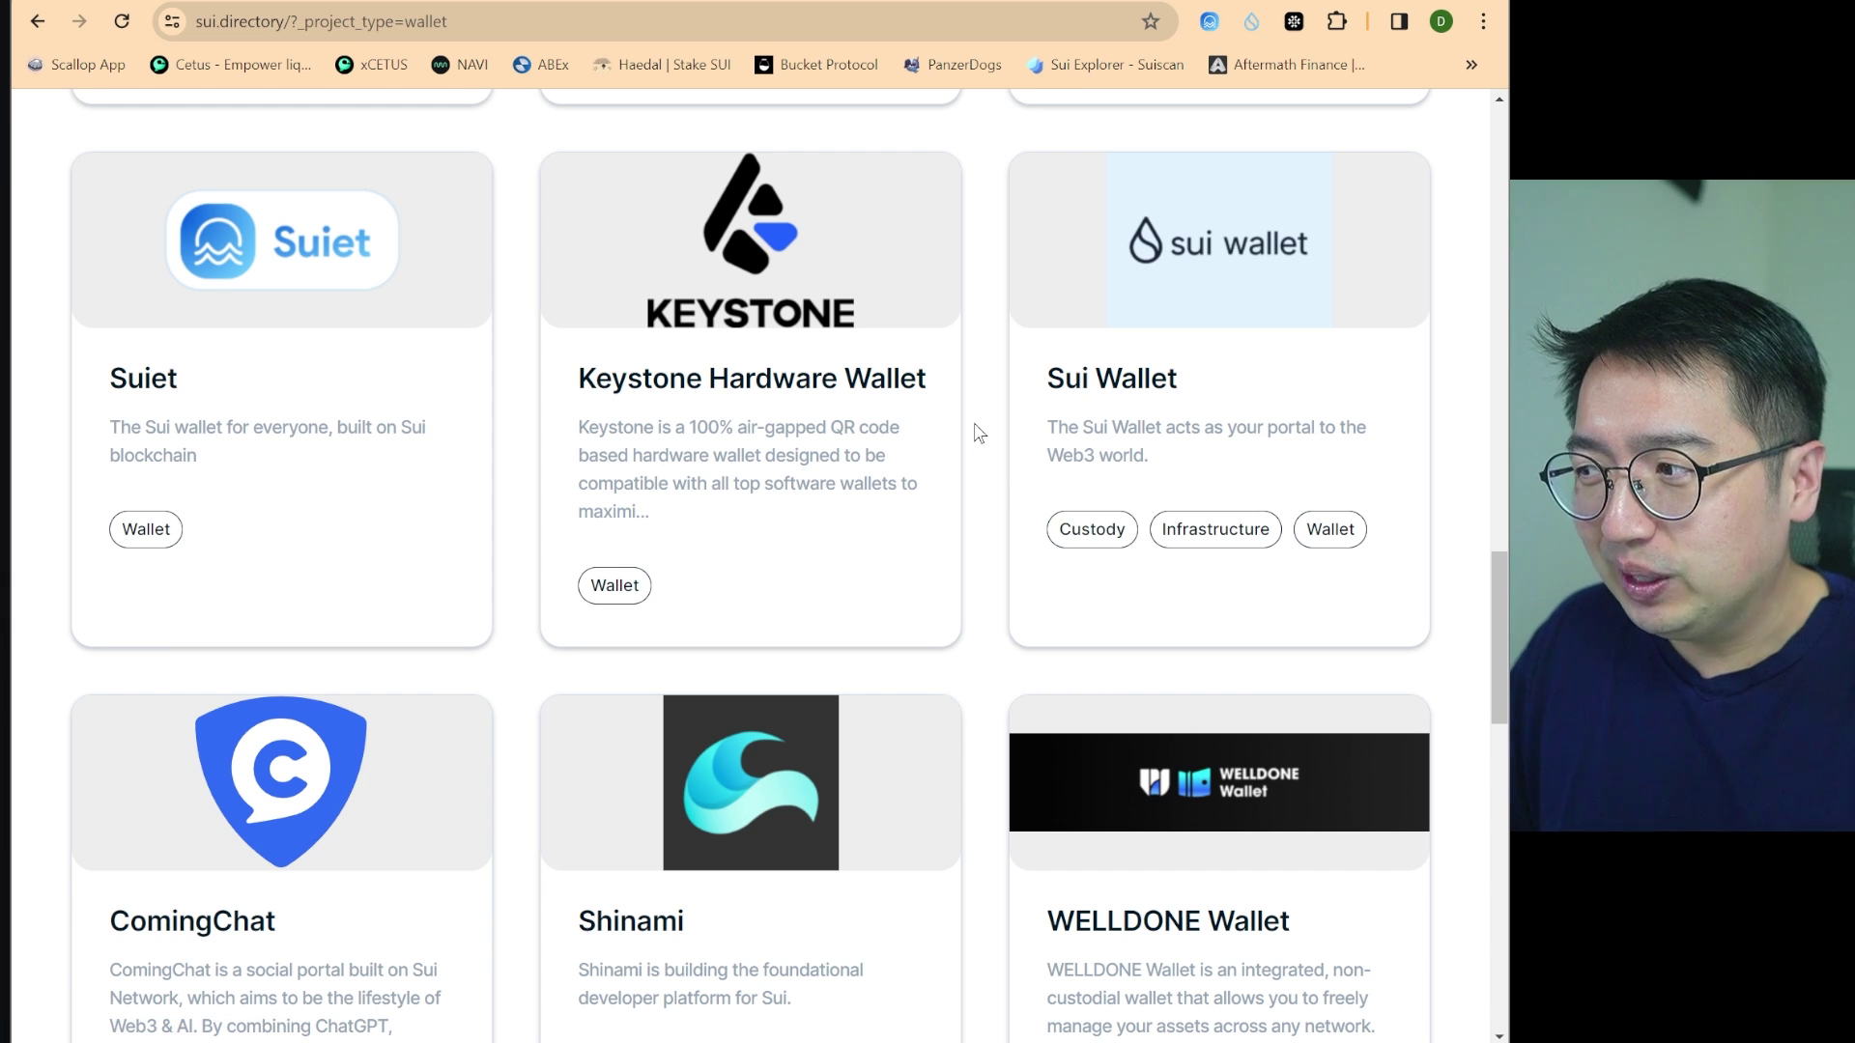
{"action": "scroll", "coordinate": [978, 434], "scroll_direction": "down", "scroll_amount": 6}
{"action": "scroll", "coordinate": [978, 435], "scroll_direction": "up", "scroll_amount": 8}
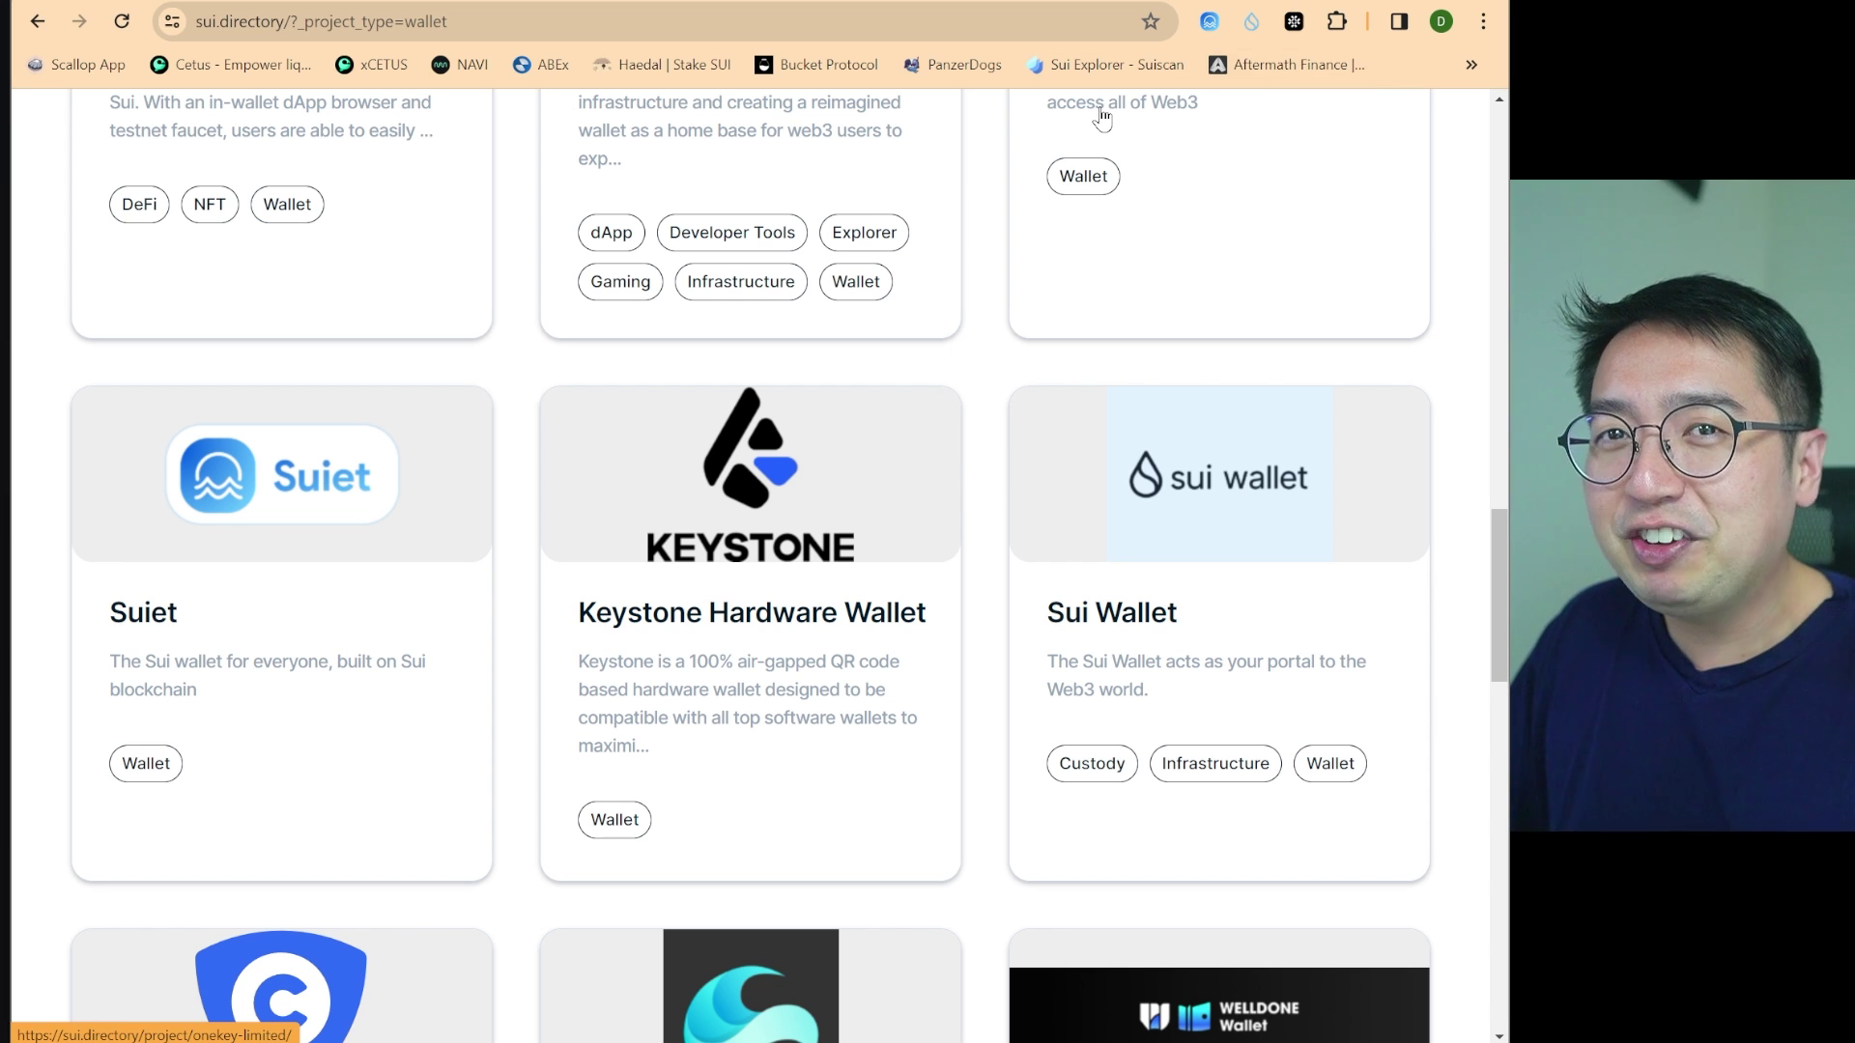
Search the page for 'mobile' to find Splash Wallet, then open a blank tab
{"action": "key", "text": "ctrl+f"}
{"action": "type", "text": "mobile"}
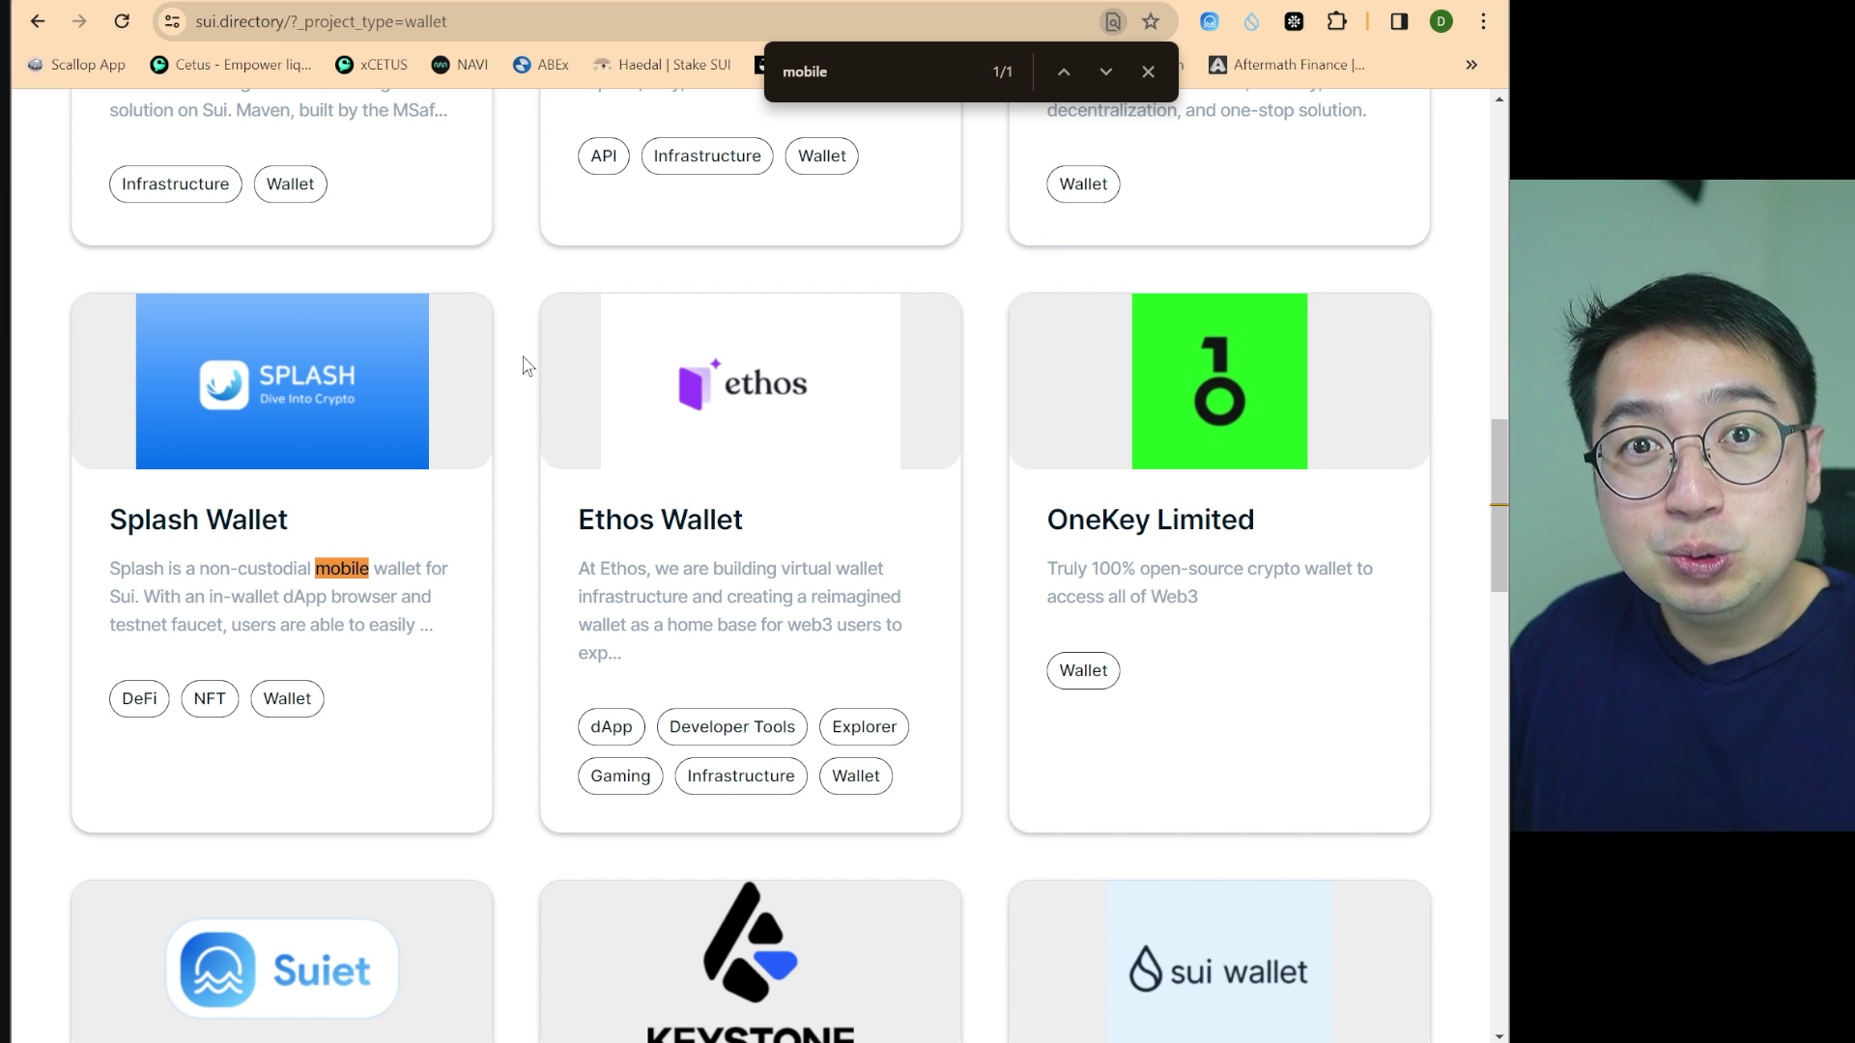
{"action": "key", "text": "ctrl+t"}
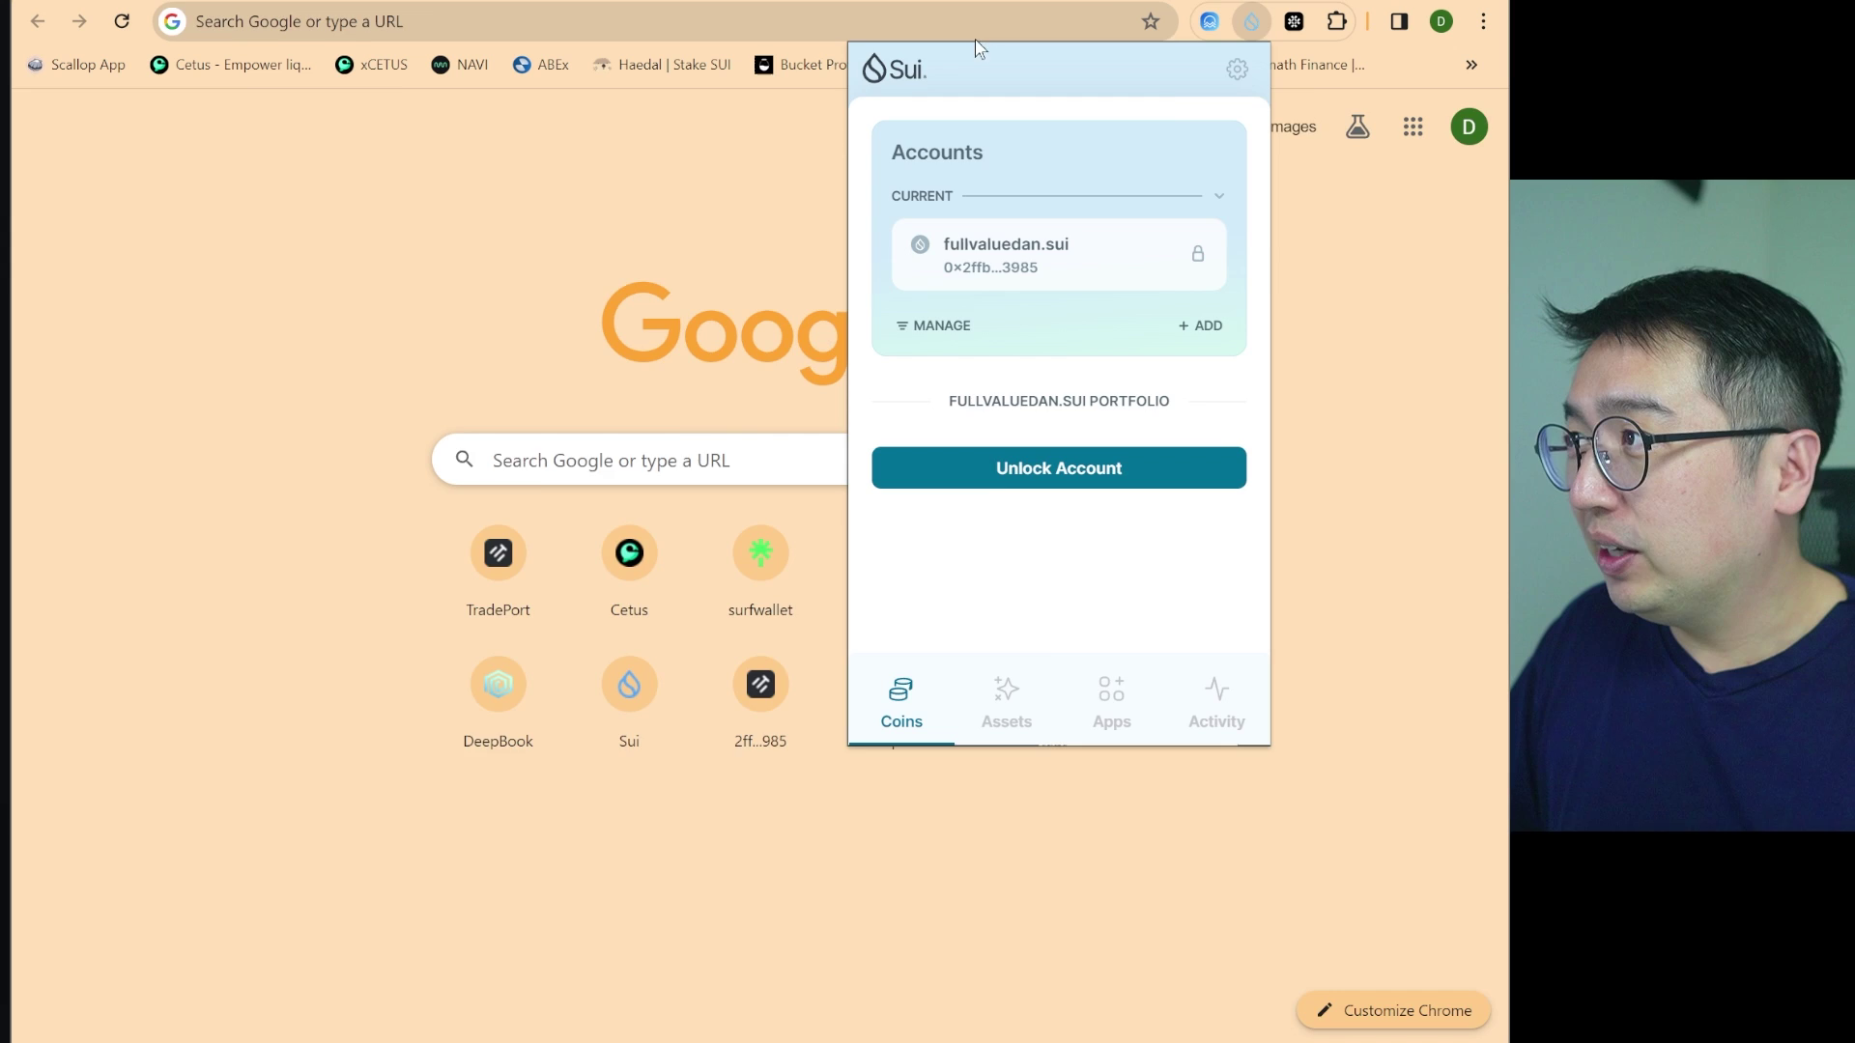
Open the Sui Wallet directory entry and follow its website link to the Chrome Web Store
{"action": "key", "text": "ctrl+w"}
{"action": "scroll", "coordinate": [1305, 677], "scroll_direction": "down", "scroll_amount": 6}
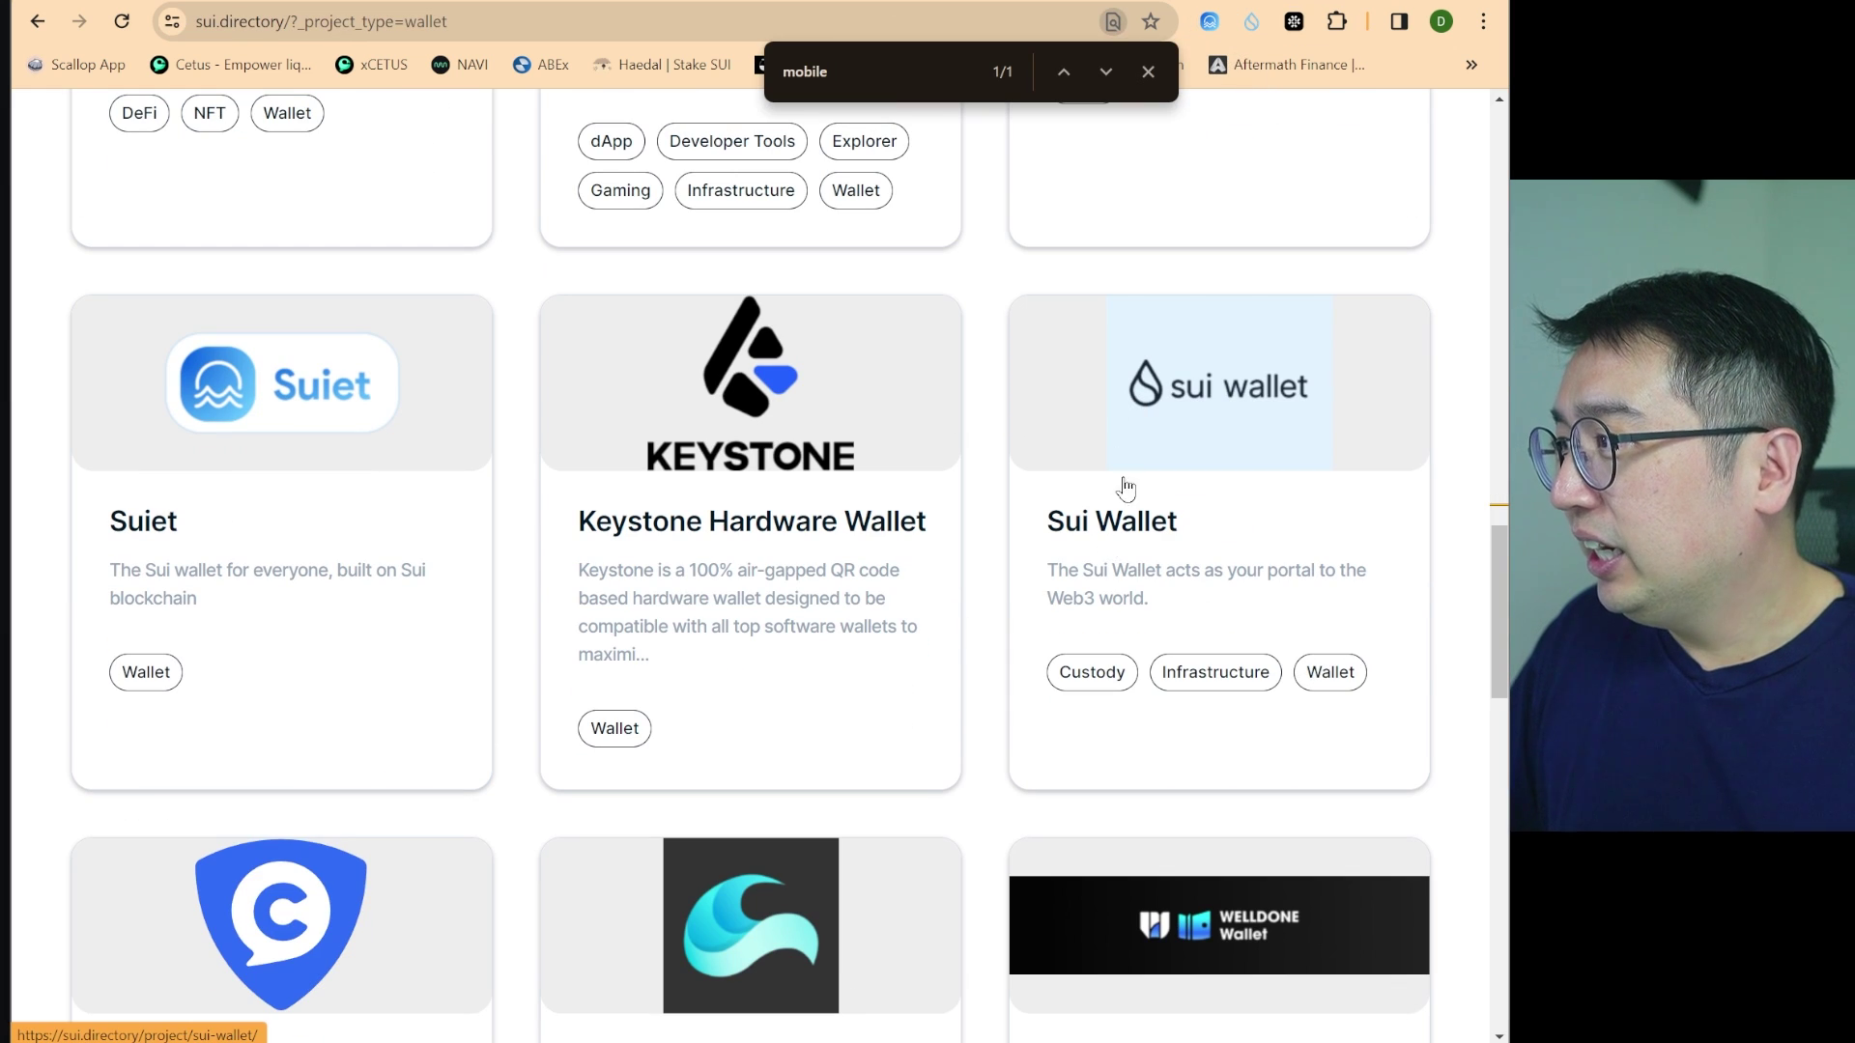
{"action": "left_click", "coordinate": [1167, 440]}
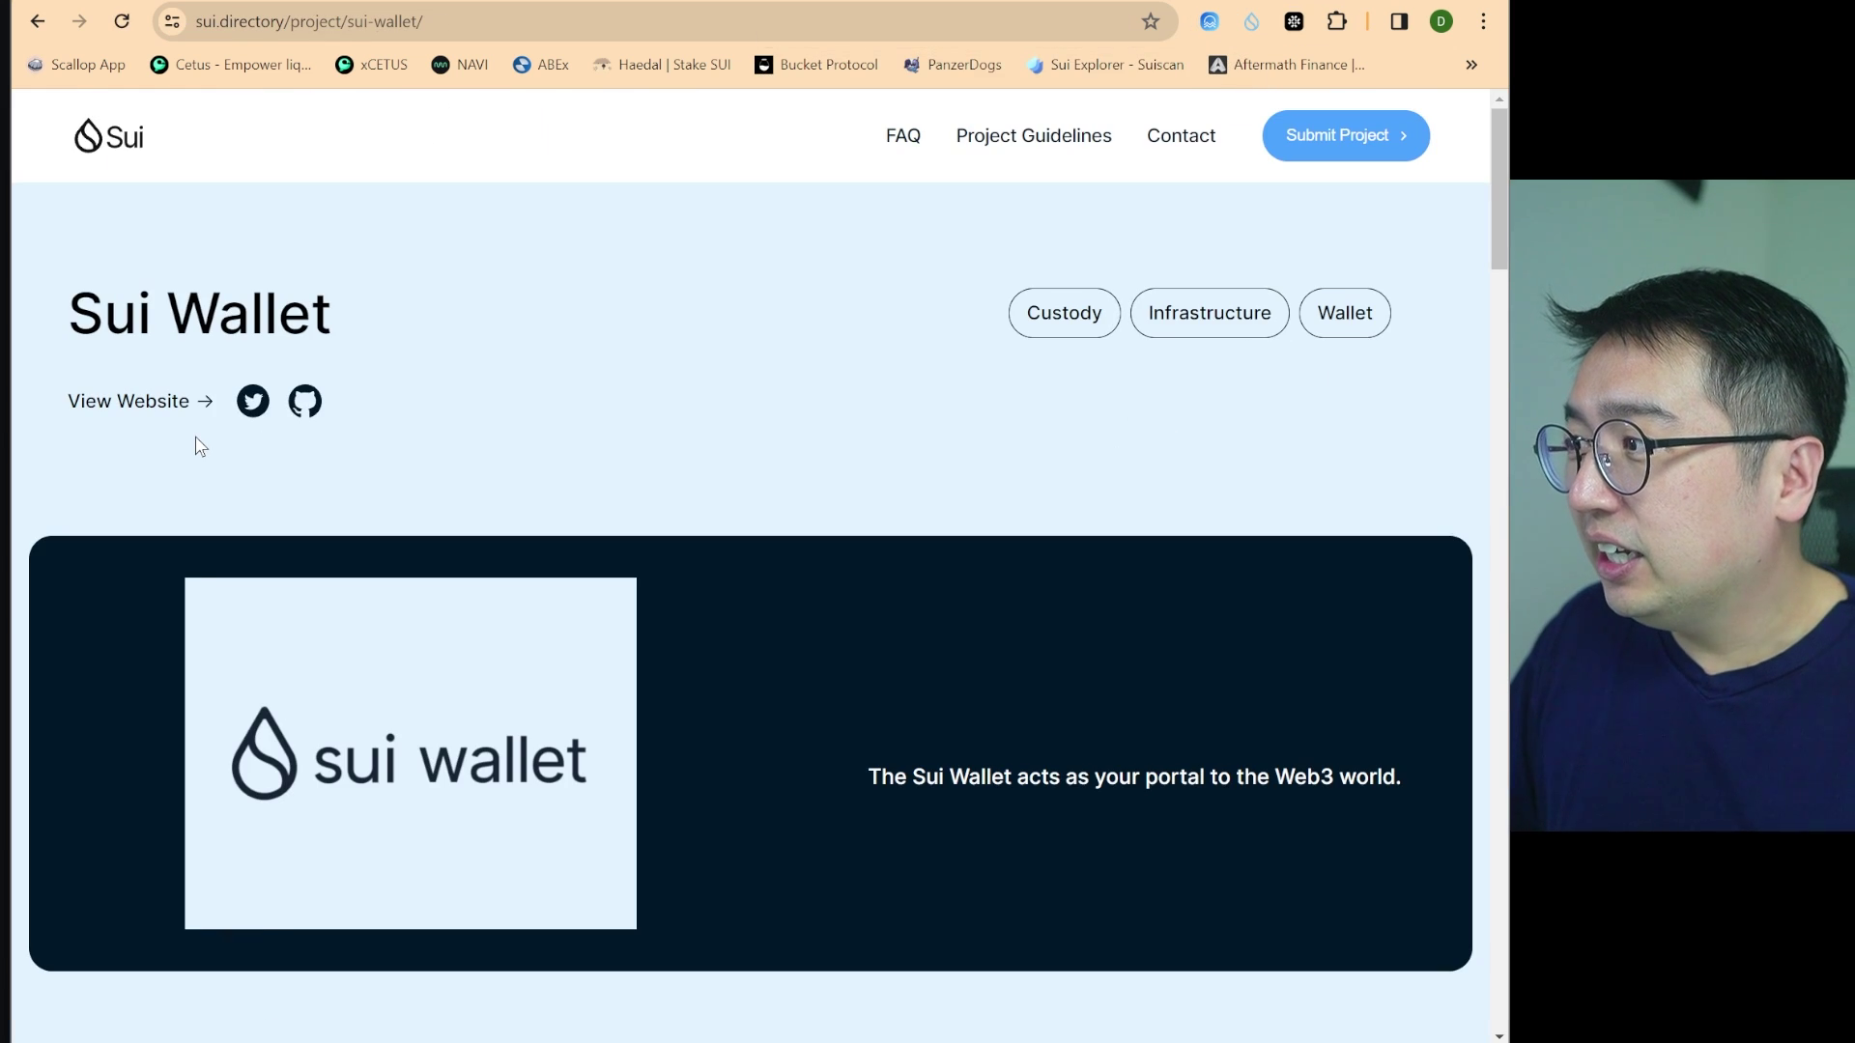
{"action": "scroll", "coordinate": [195, 415], "scroll_direction": "down", "scroll_amount": 2}
{"action": "scroll", "coordinate": [158, 338], "scroll_direction": "up", "scroll_amount": 1}
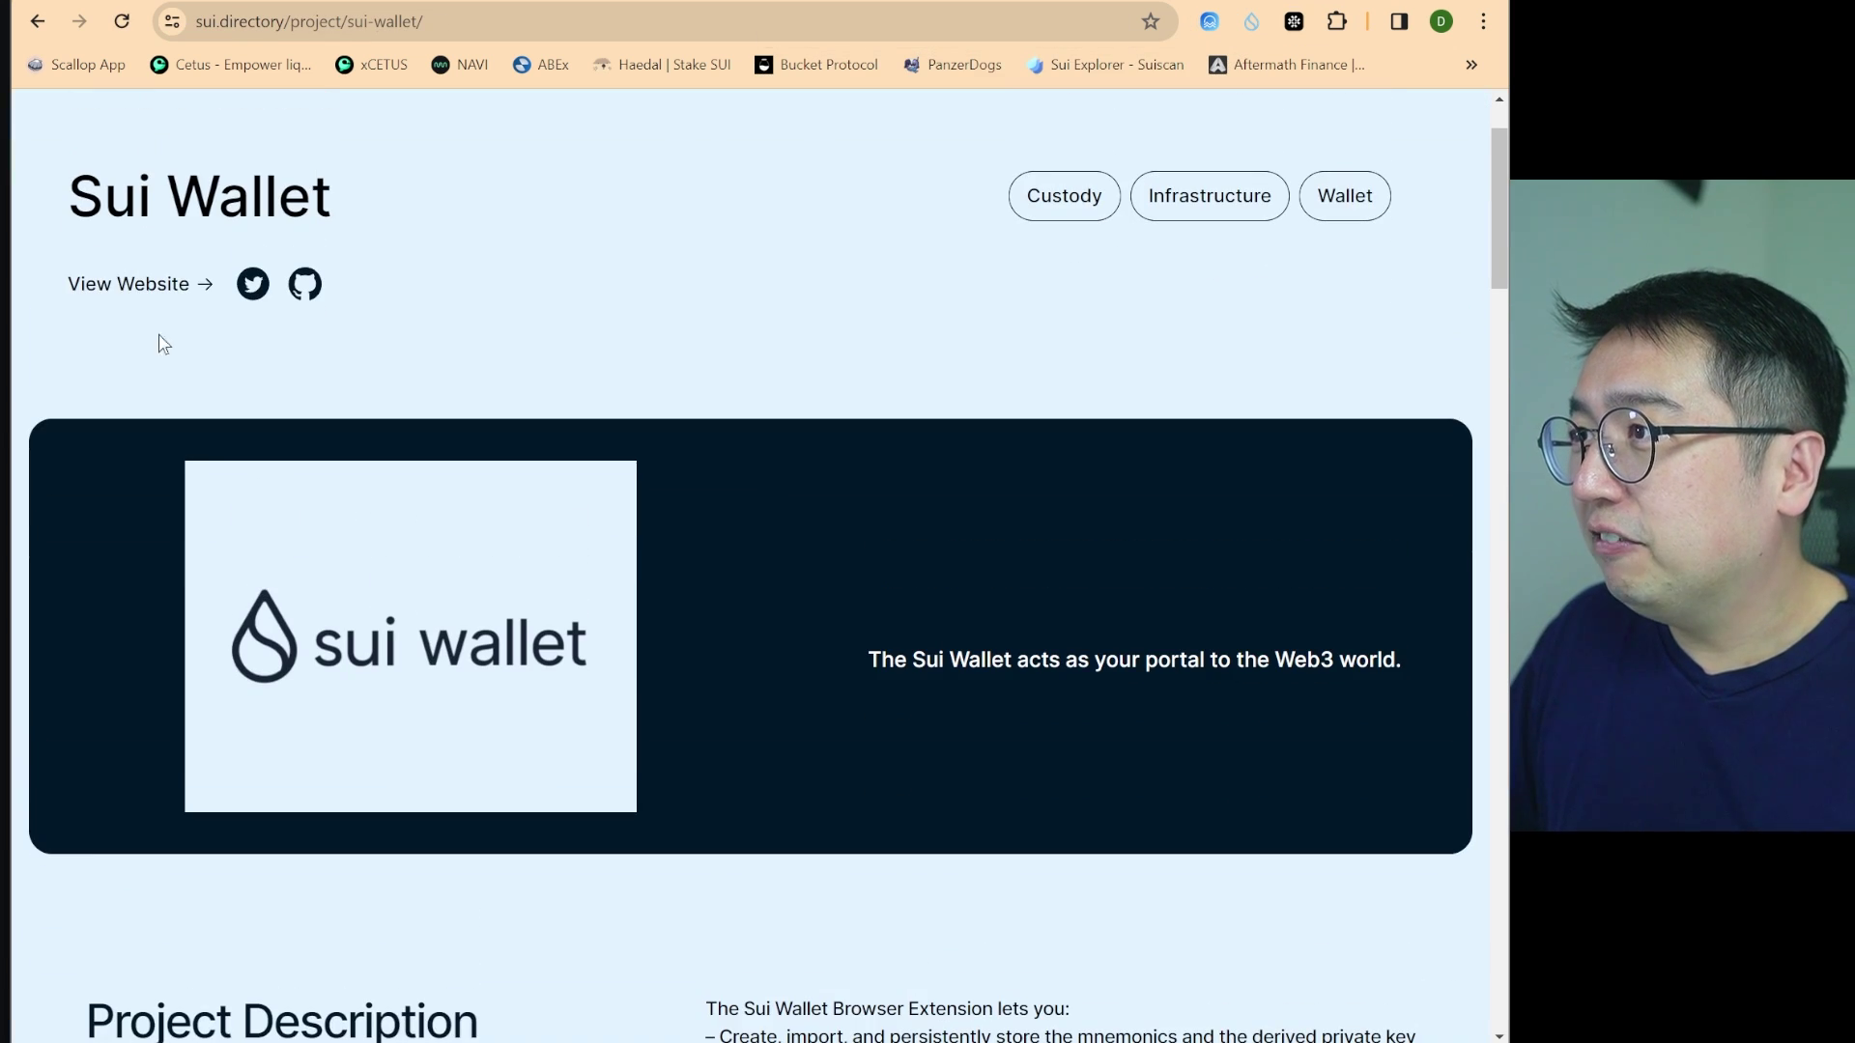
{"action": "left_click", "coordinate": [104, 286]}
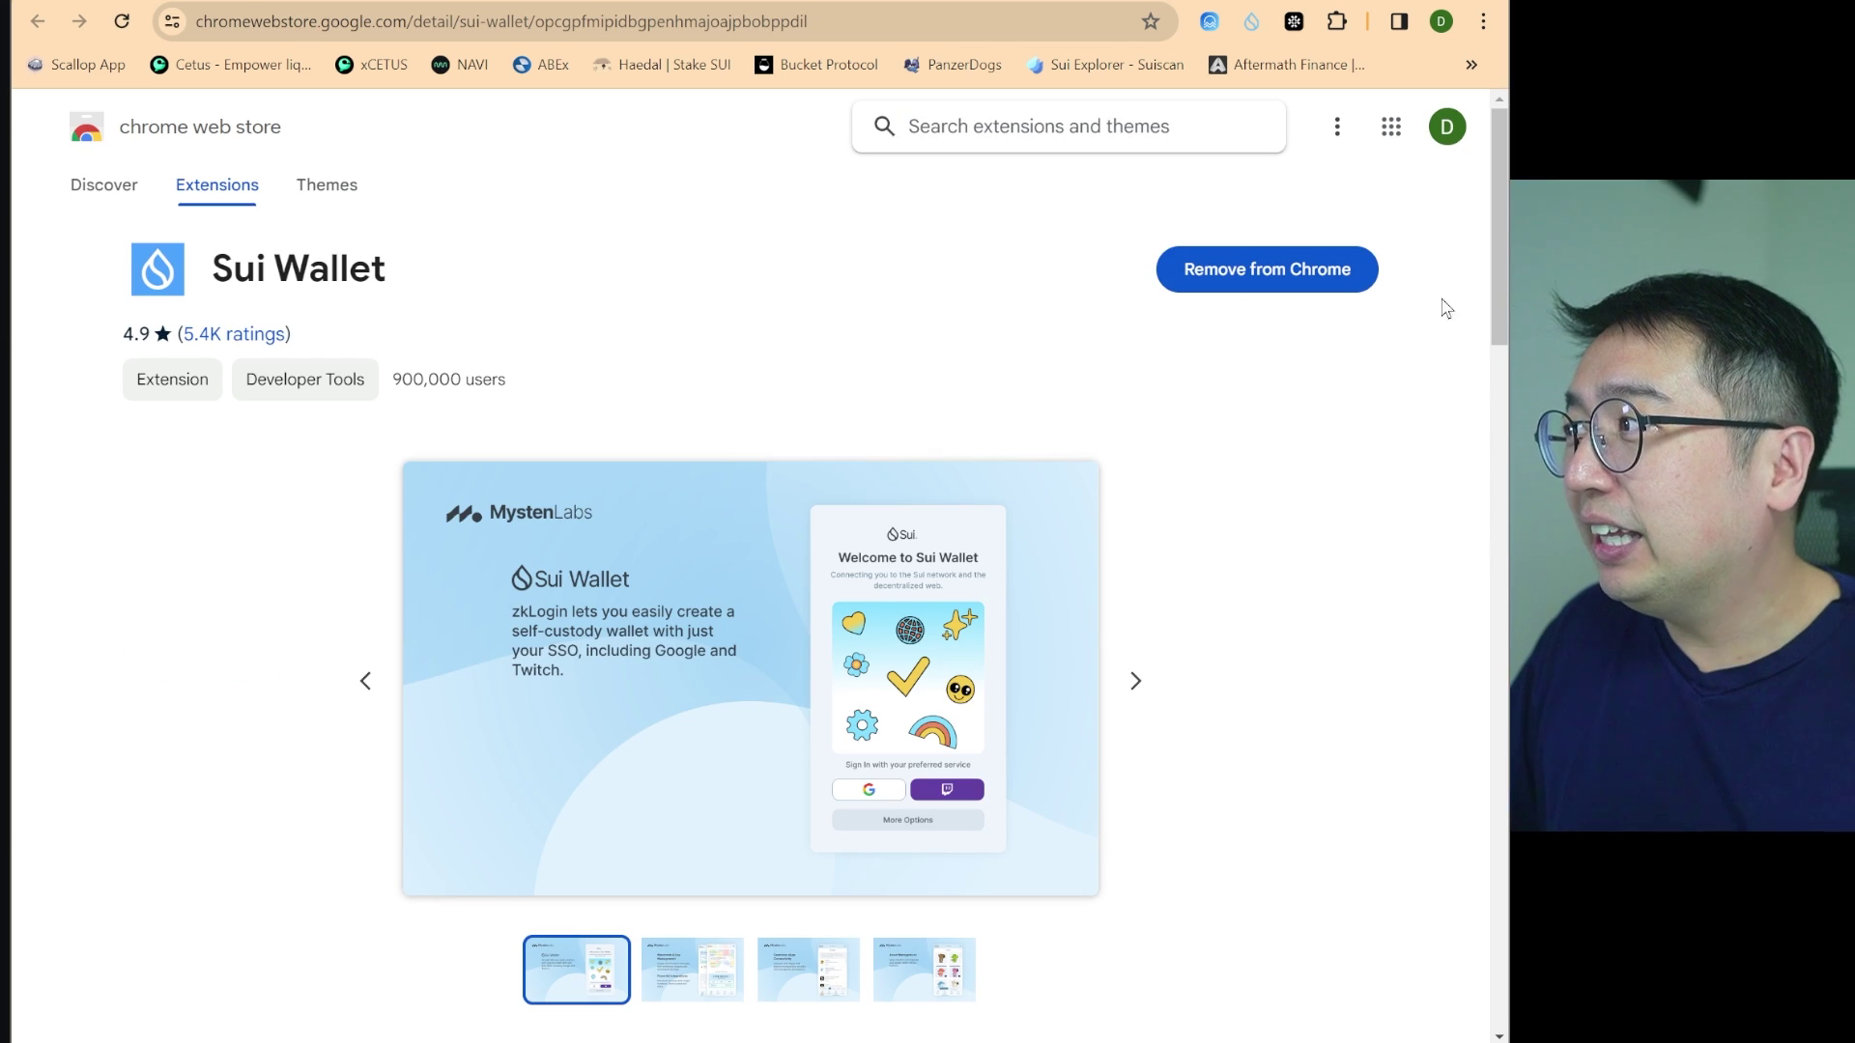
In a new tab, add a Sui Wallet account through Sign in with Google
{"action": "key", "text": "ctrl+t"}
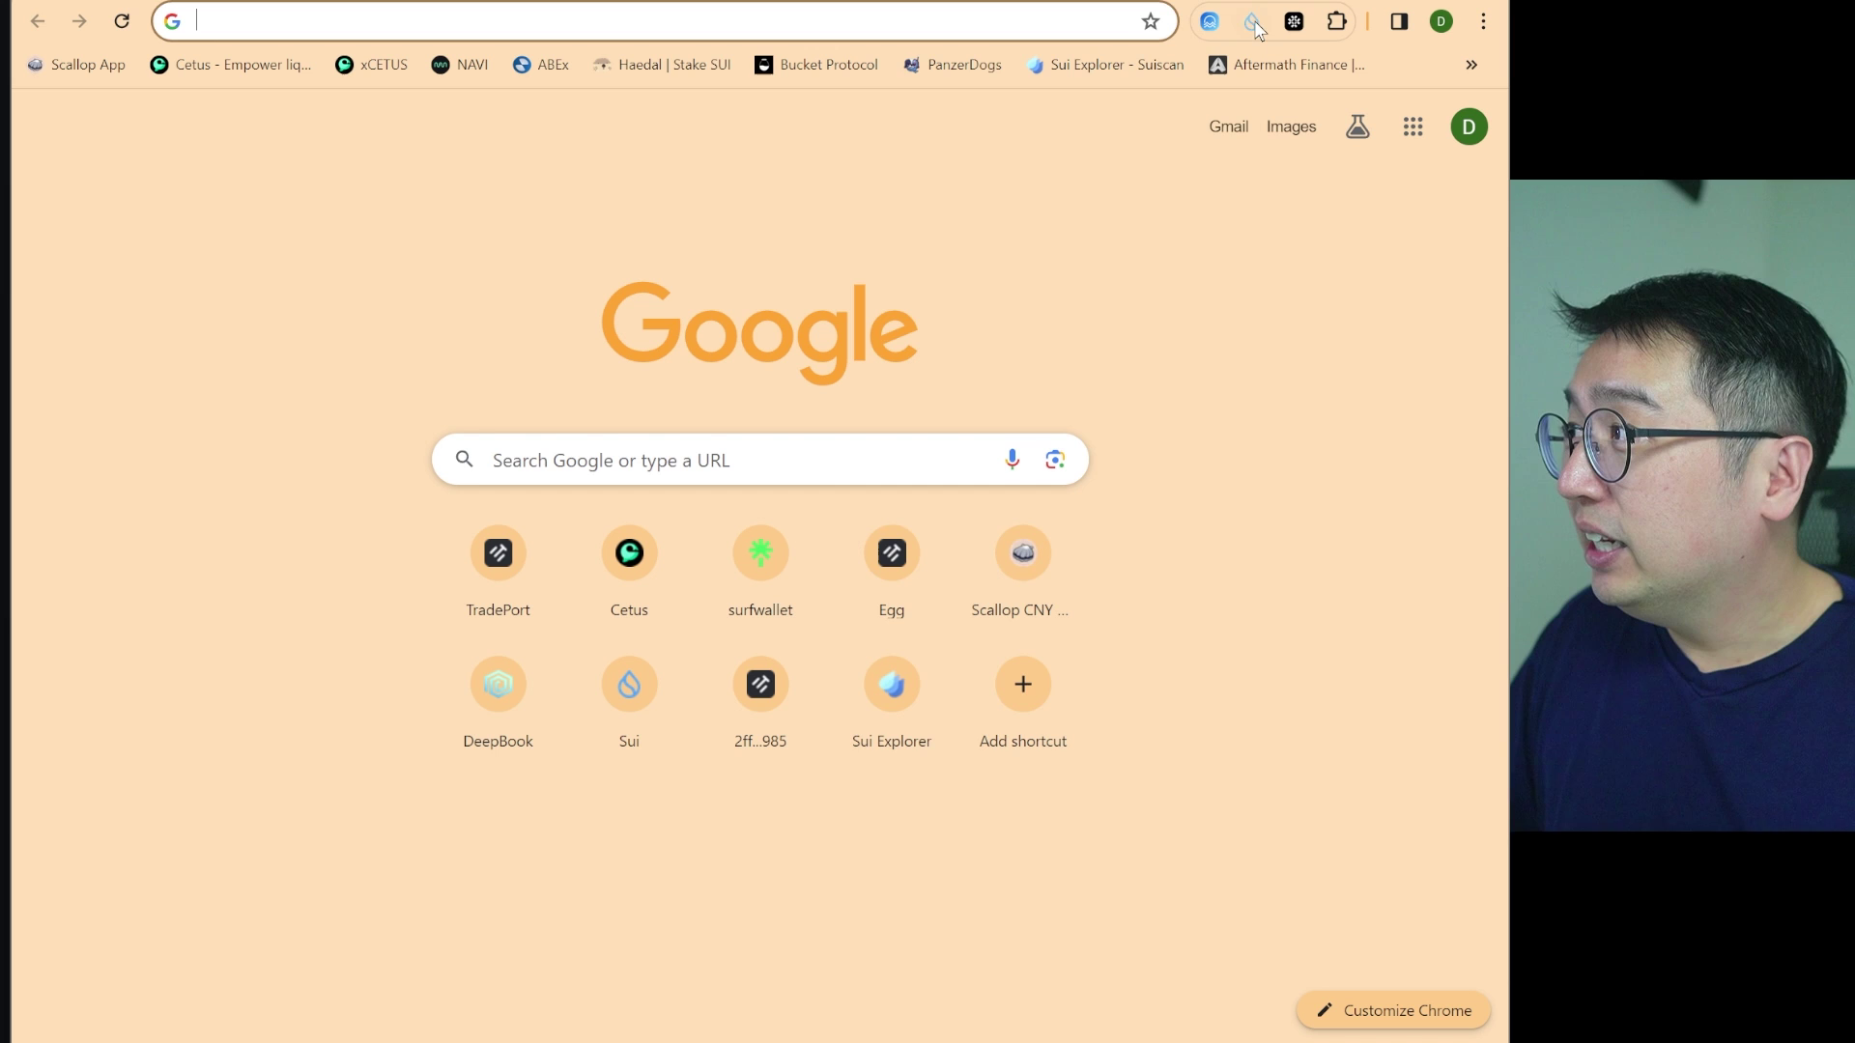
{"action": "left_click", "coordinate": [1253, 22]}
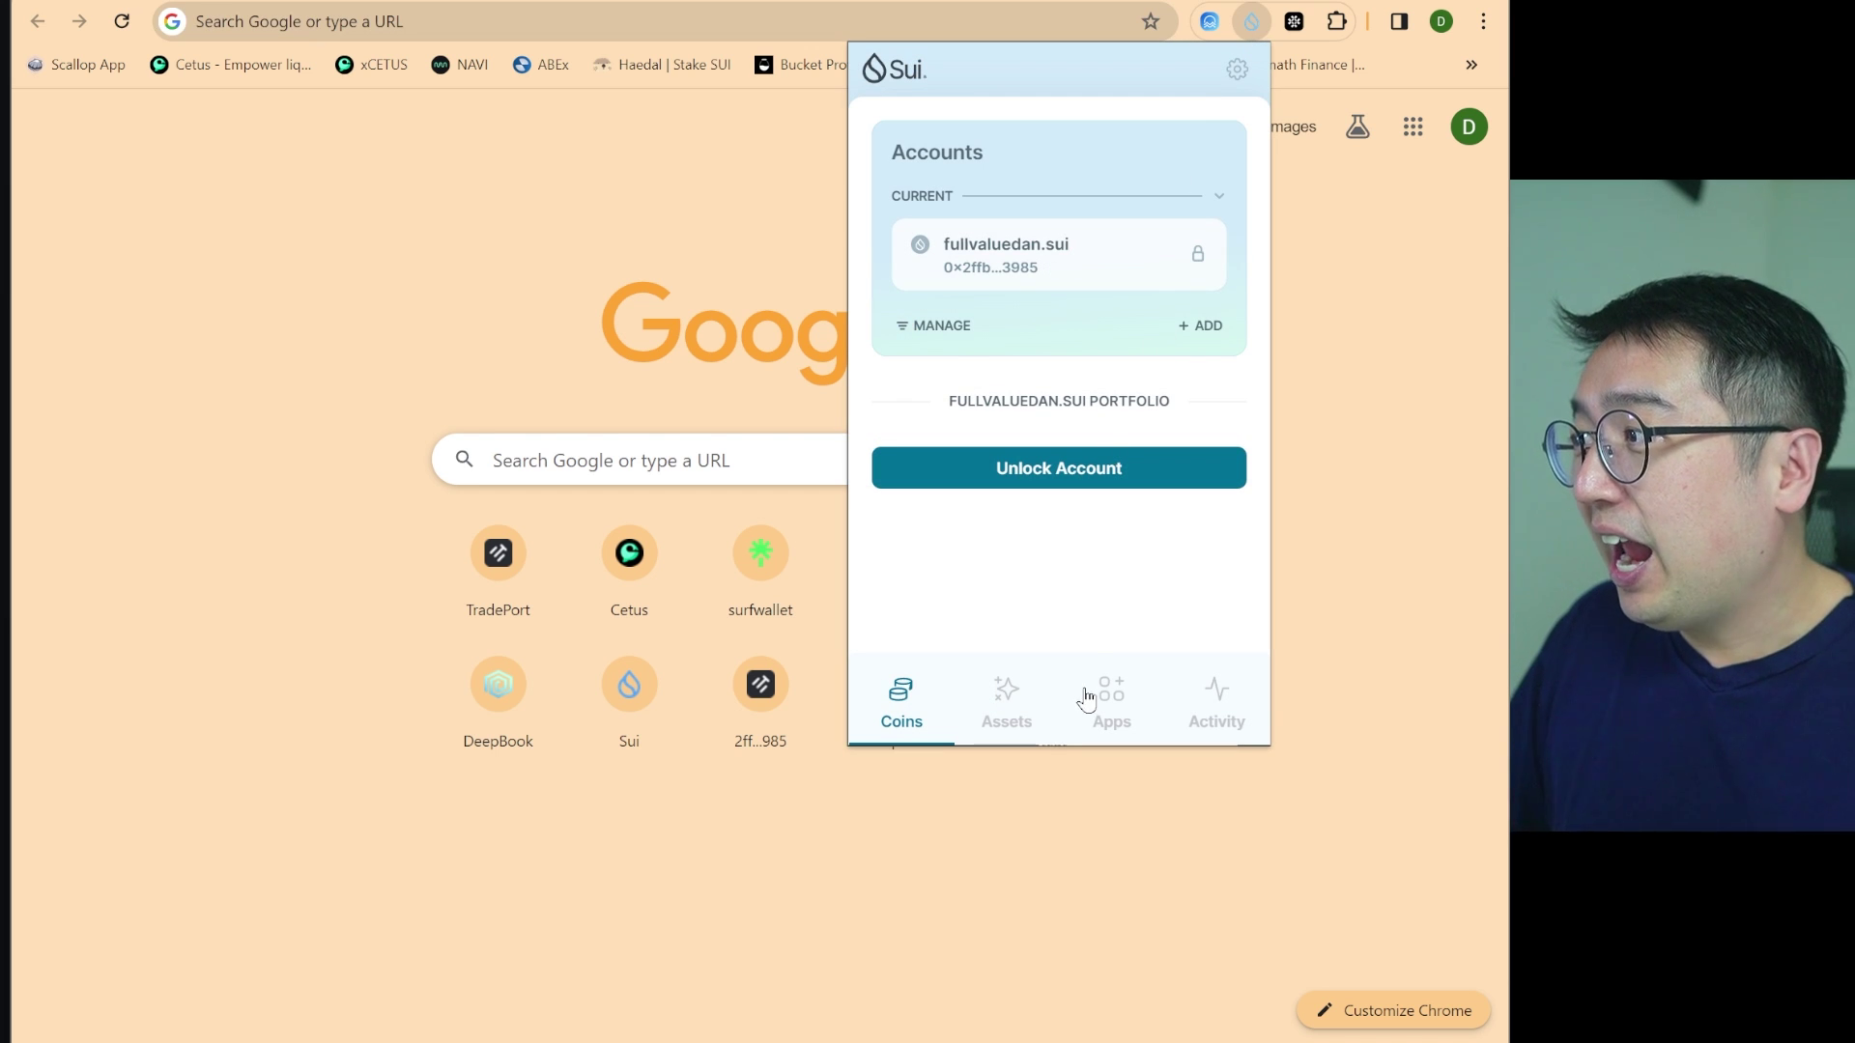
{"action": "left_click", "coordinate": [1202, 327]}
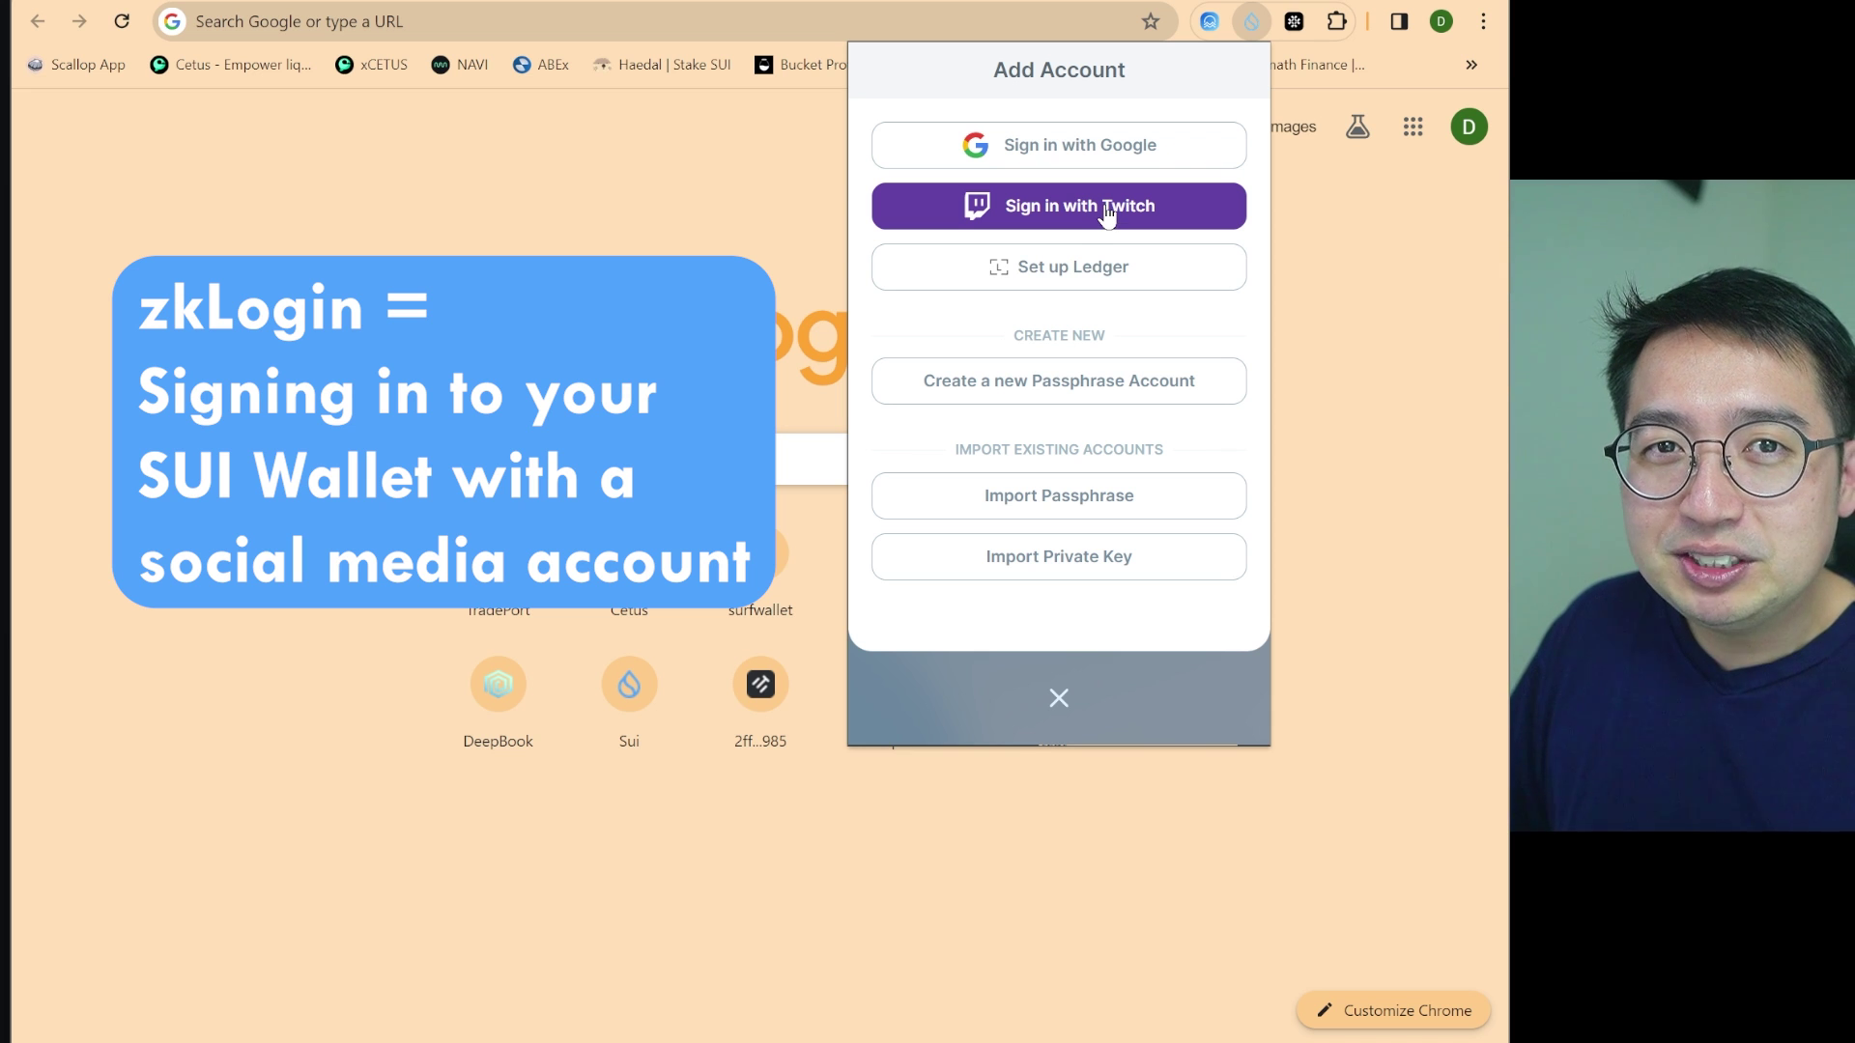
{"action": "left_click", "coordinate": [1089, 164]}
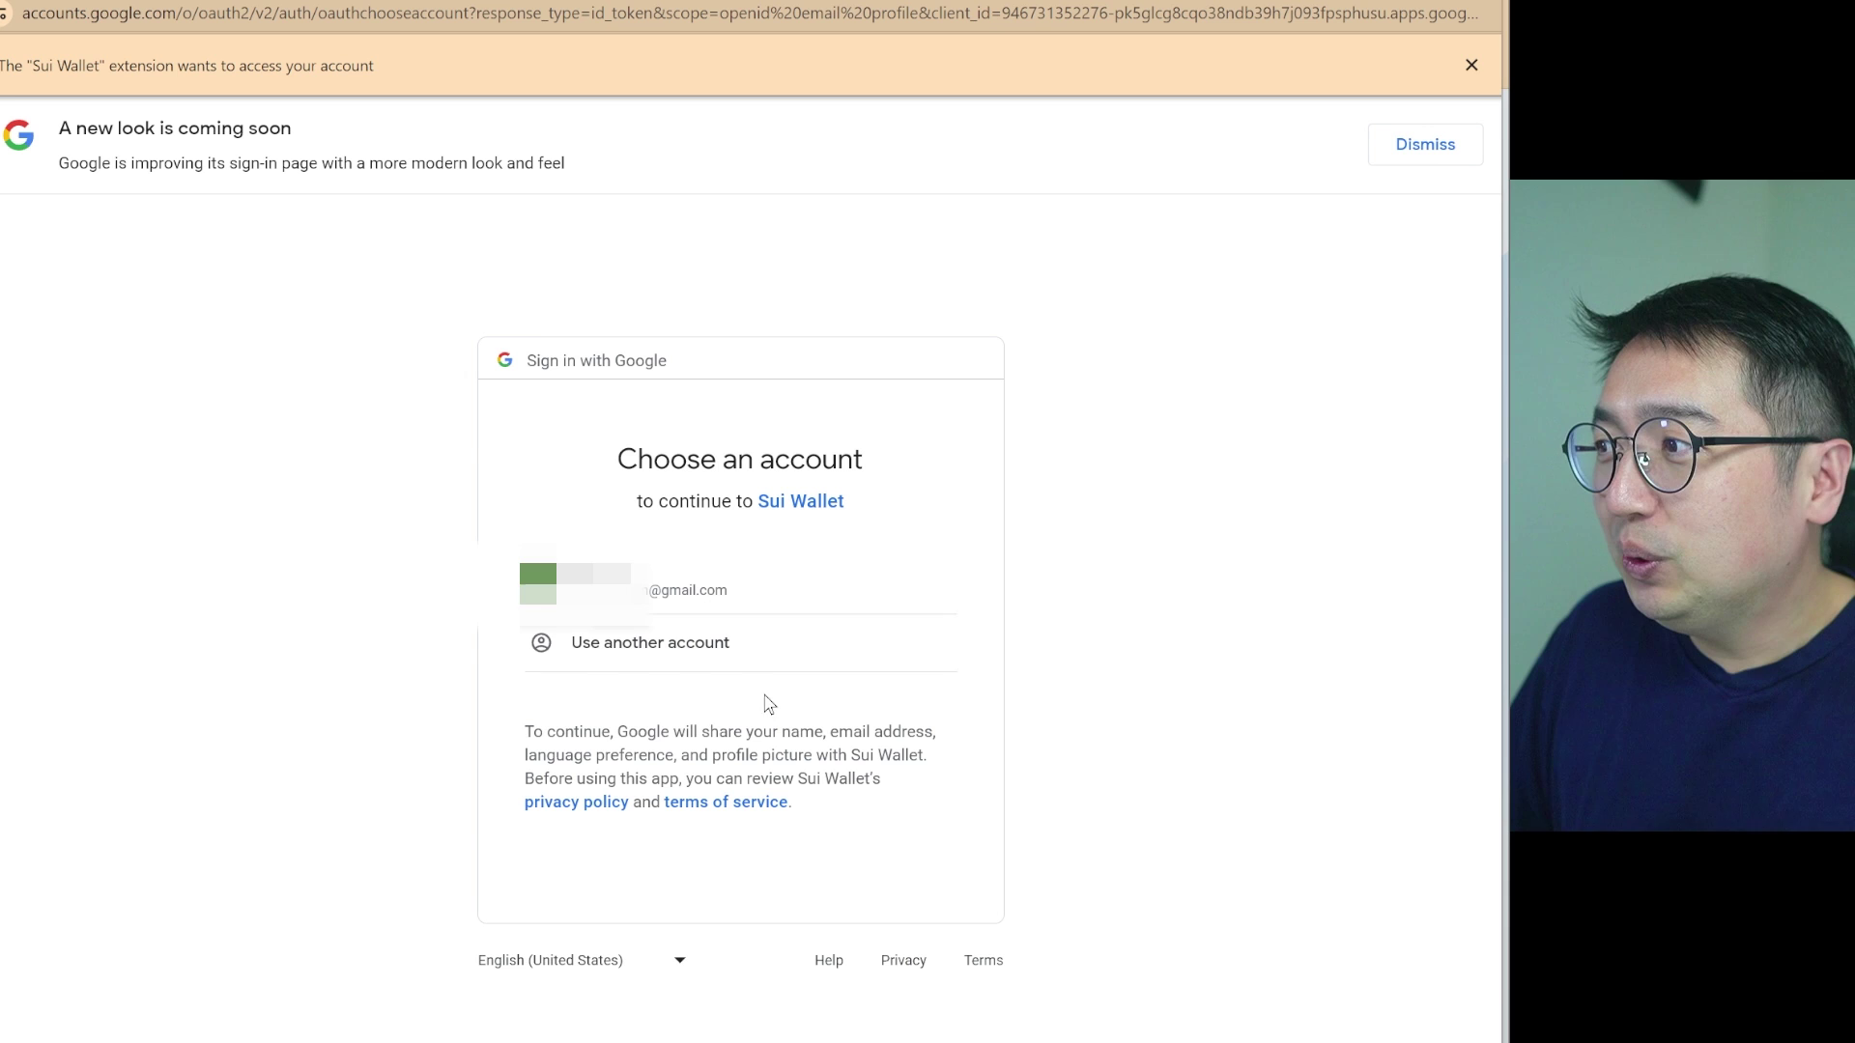
{"action": "left_click", "coordinate": [761, 587]}
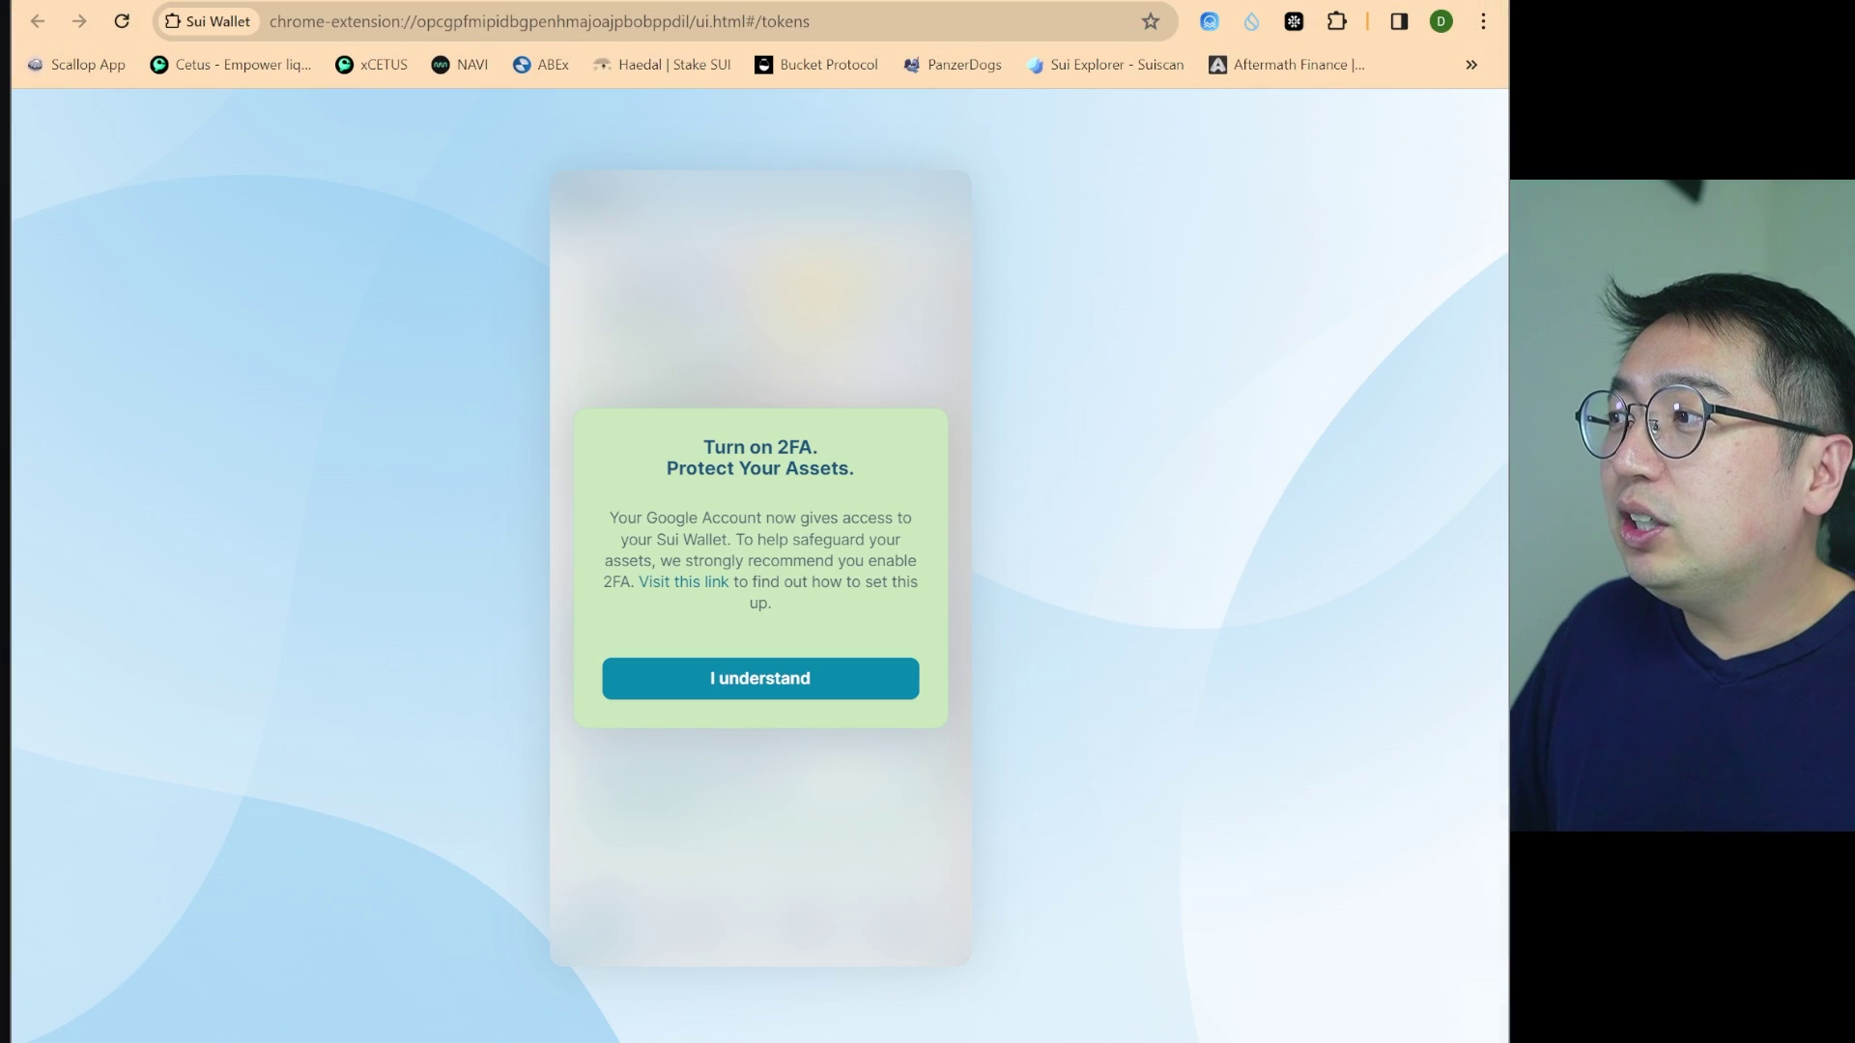
Read the wallet notice recommending 2FA to protect the assets
{"action": "left_click_drag", "start_coordinate": [656, 481], "coordinate": [939, 494]}
{"action": "left_click", "coordinate": [969, 497]}
{"action": "left_click_drag", "start_coordinate": [611, 518], "coordinate": [638, 583]}
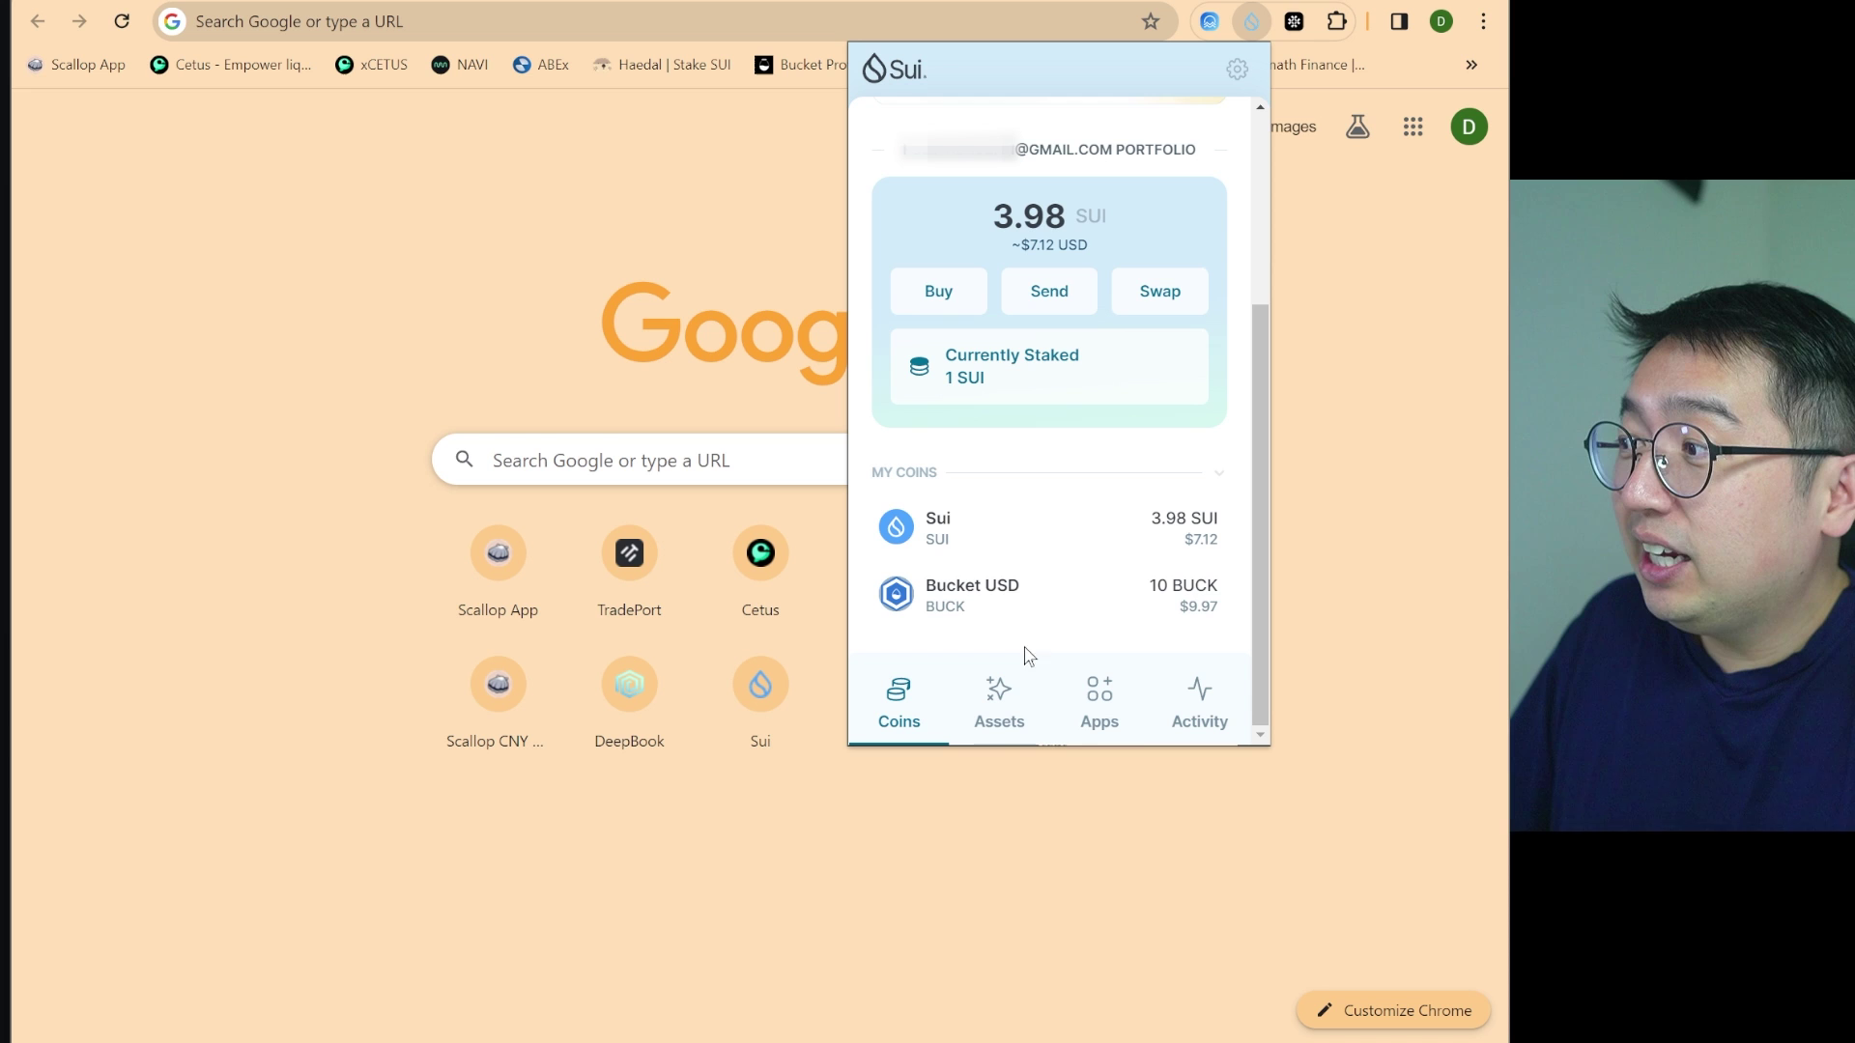
Browse the wallet's curated list of Sui apps
{"action": "left_click", "coordinate": [1098, 703]}
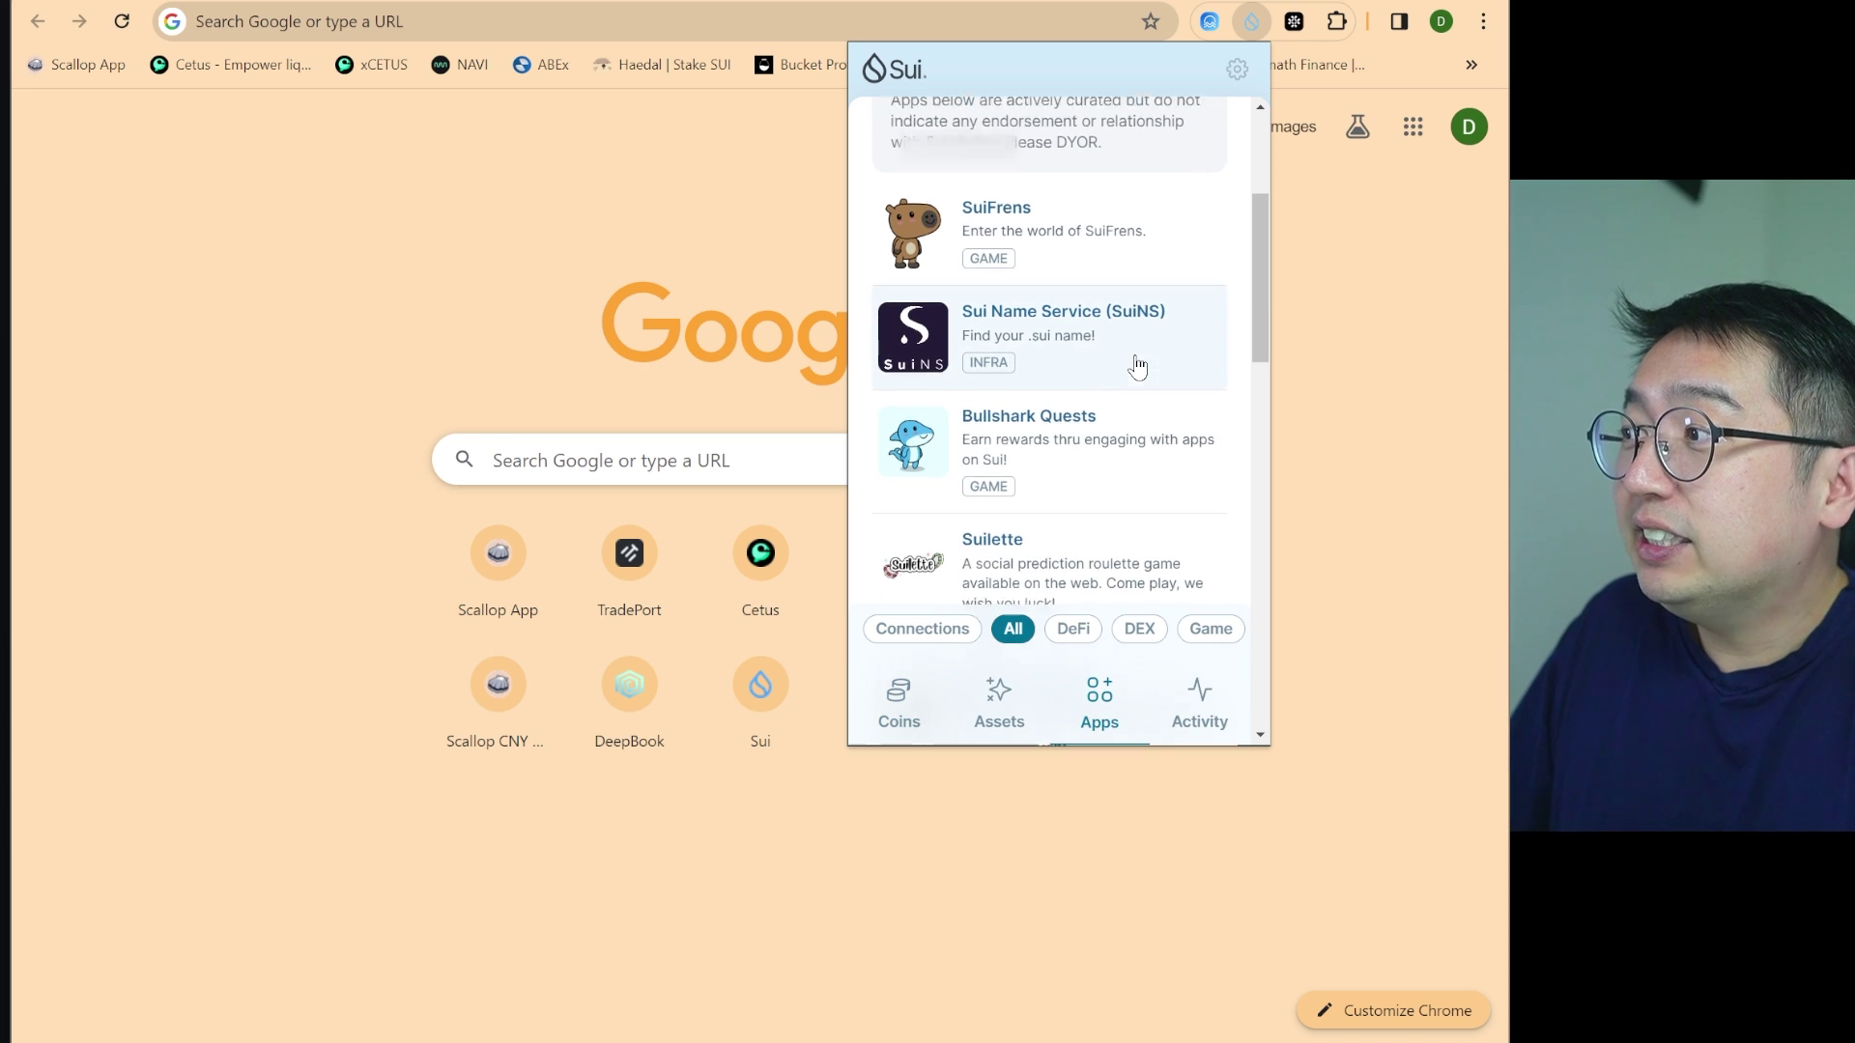
{"action": "scroll", "coordinate": [1137, 367], "scroll_direction": "down", "scroll_amount": 10}
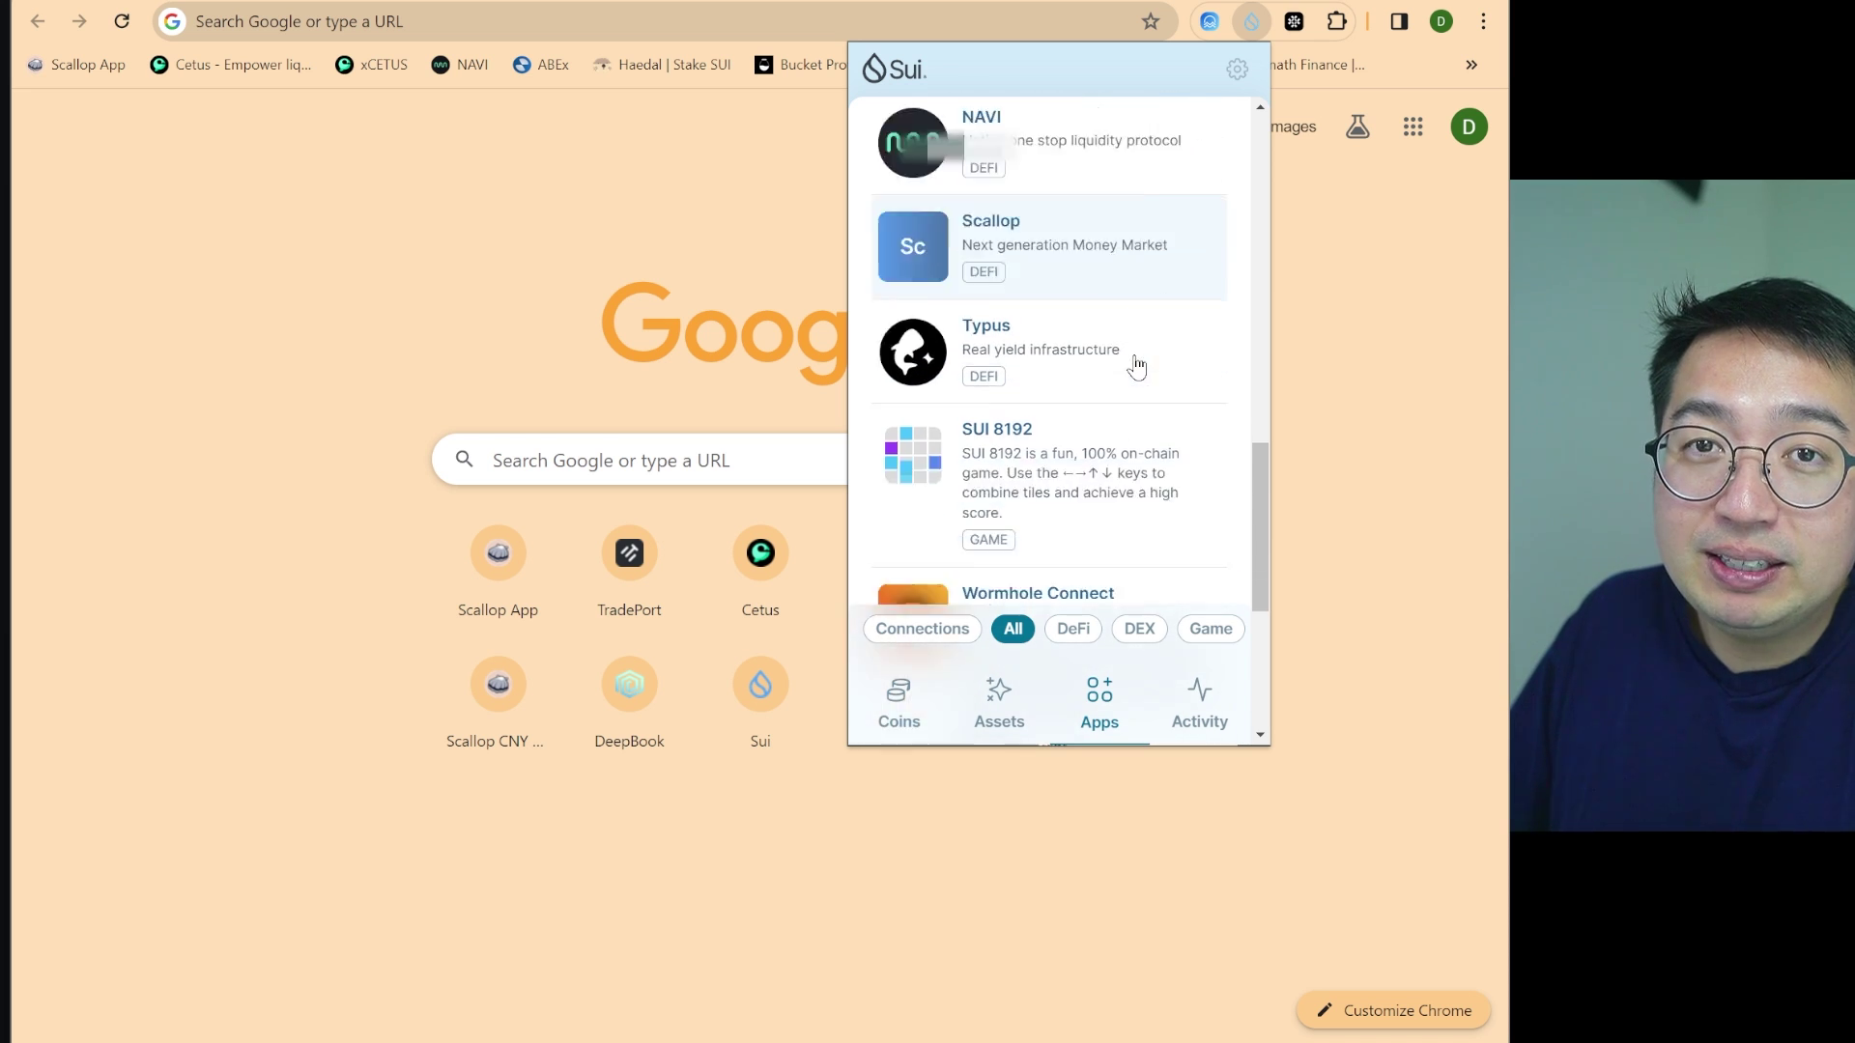
{"action": "scroll", "coordinate": [1137, 367], "scroll_direction": "down", "scroll_amount": 5}
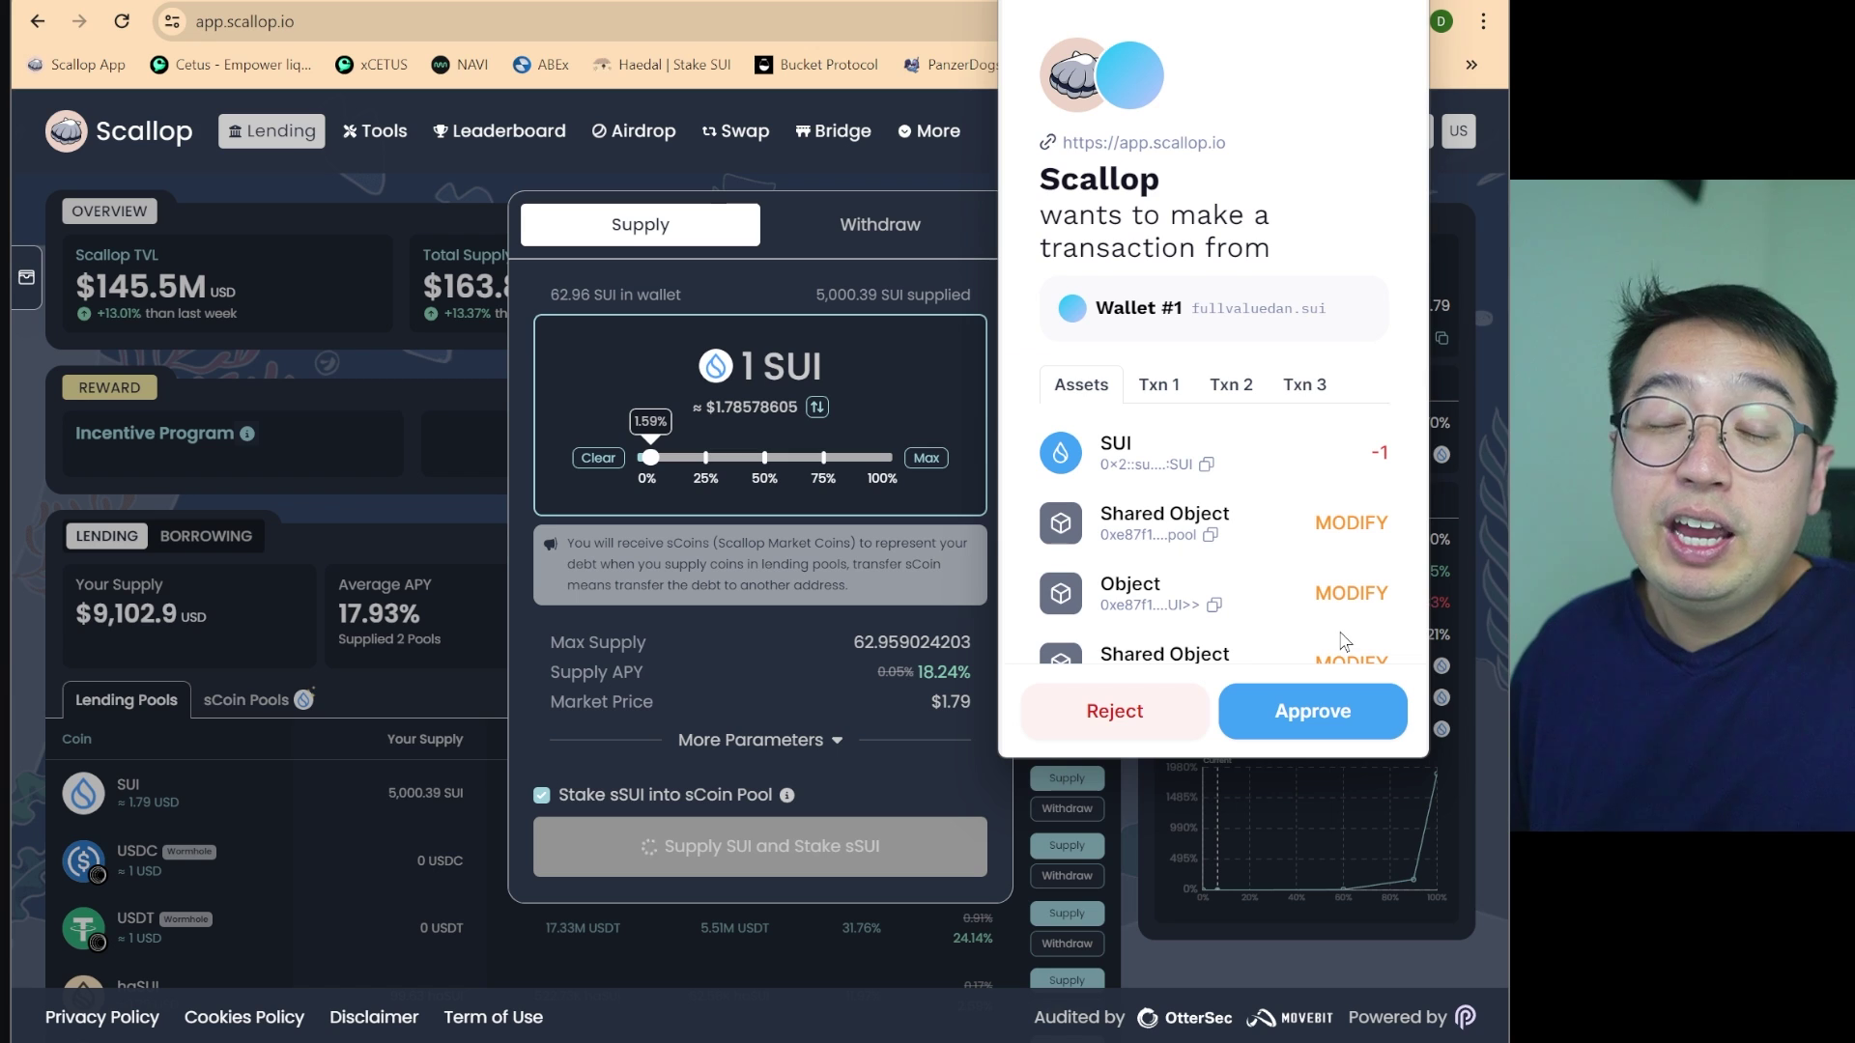
Review the Scallop request's asset changes and Txn 1–3 details, then approve supplying 1 SUI
{"action": "left_click", "coordinate": [1174, 394]}
{"action": "left_click", "coordinate": [1225, 388]}
{"action": "left_click", "coordinate": [1306, 387]}
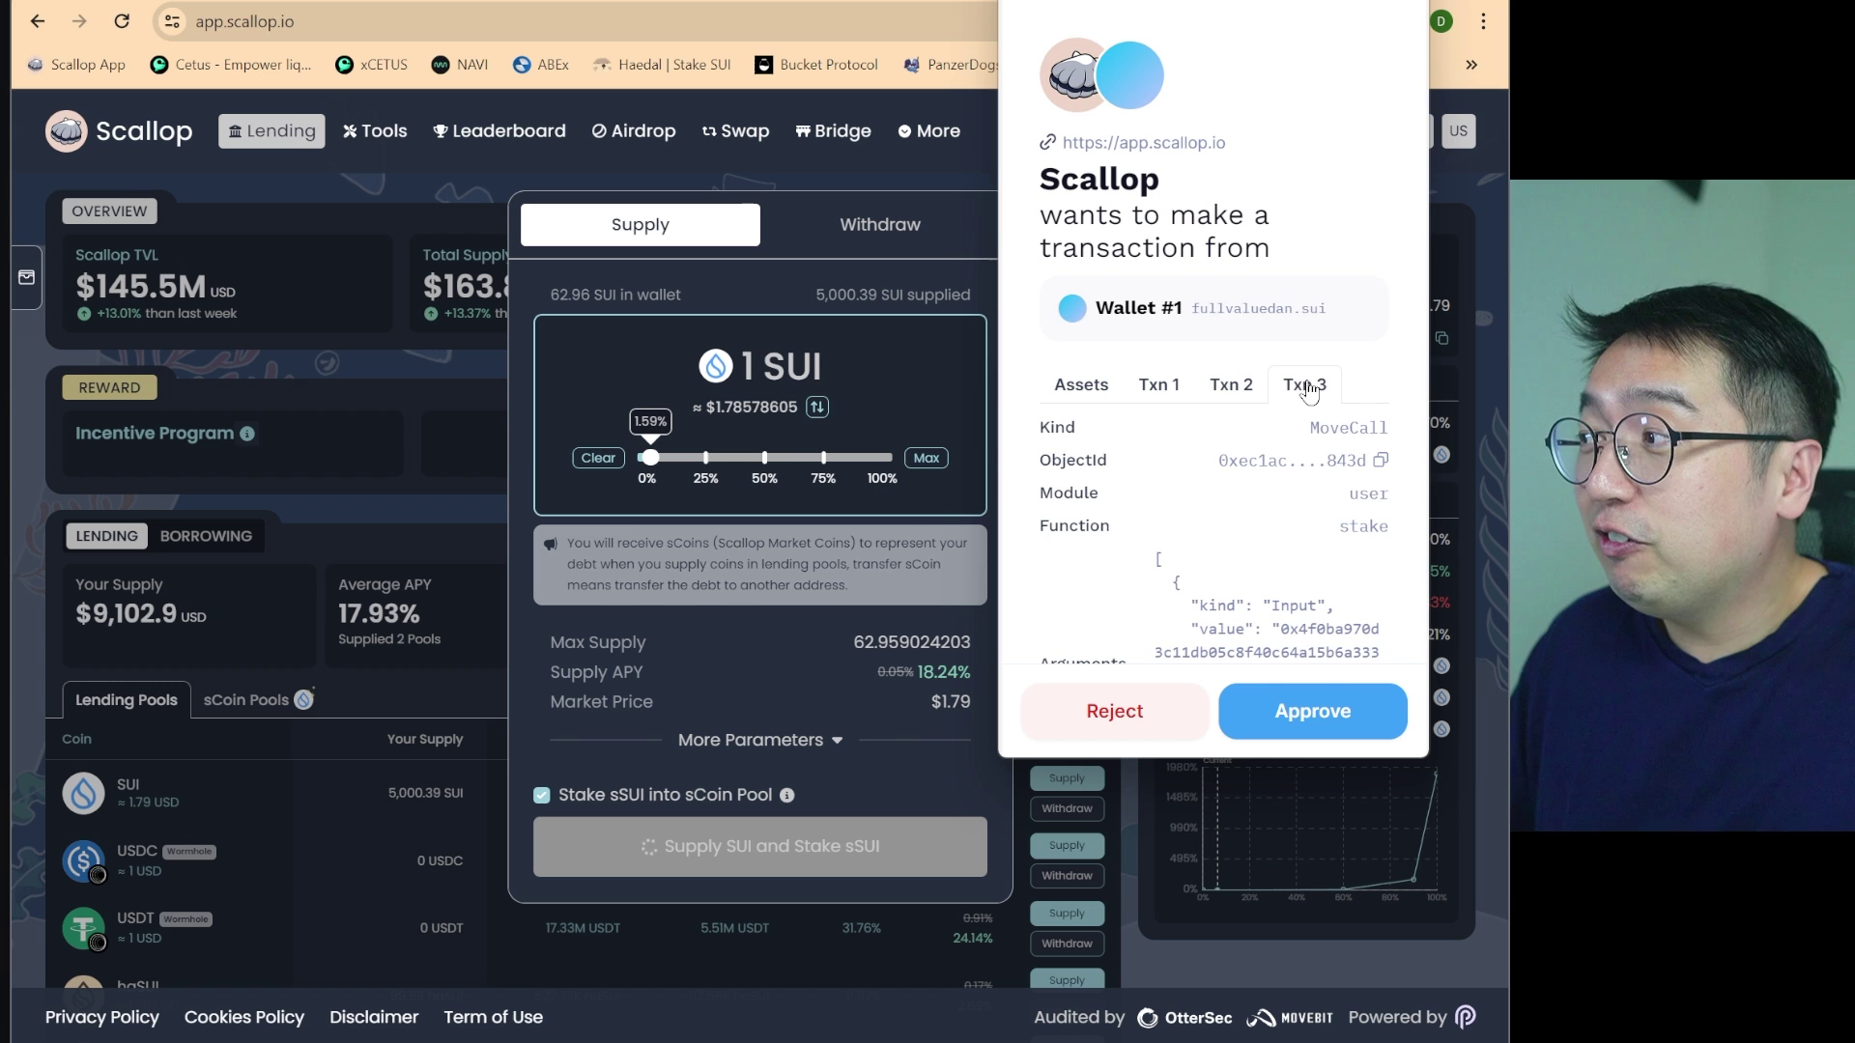
{"action": "scroll", "coordinate": [1227, 494], "scroll_direction": "down", "scroll_amount": 2}
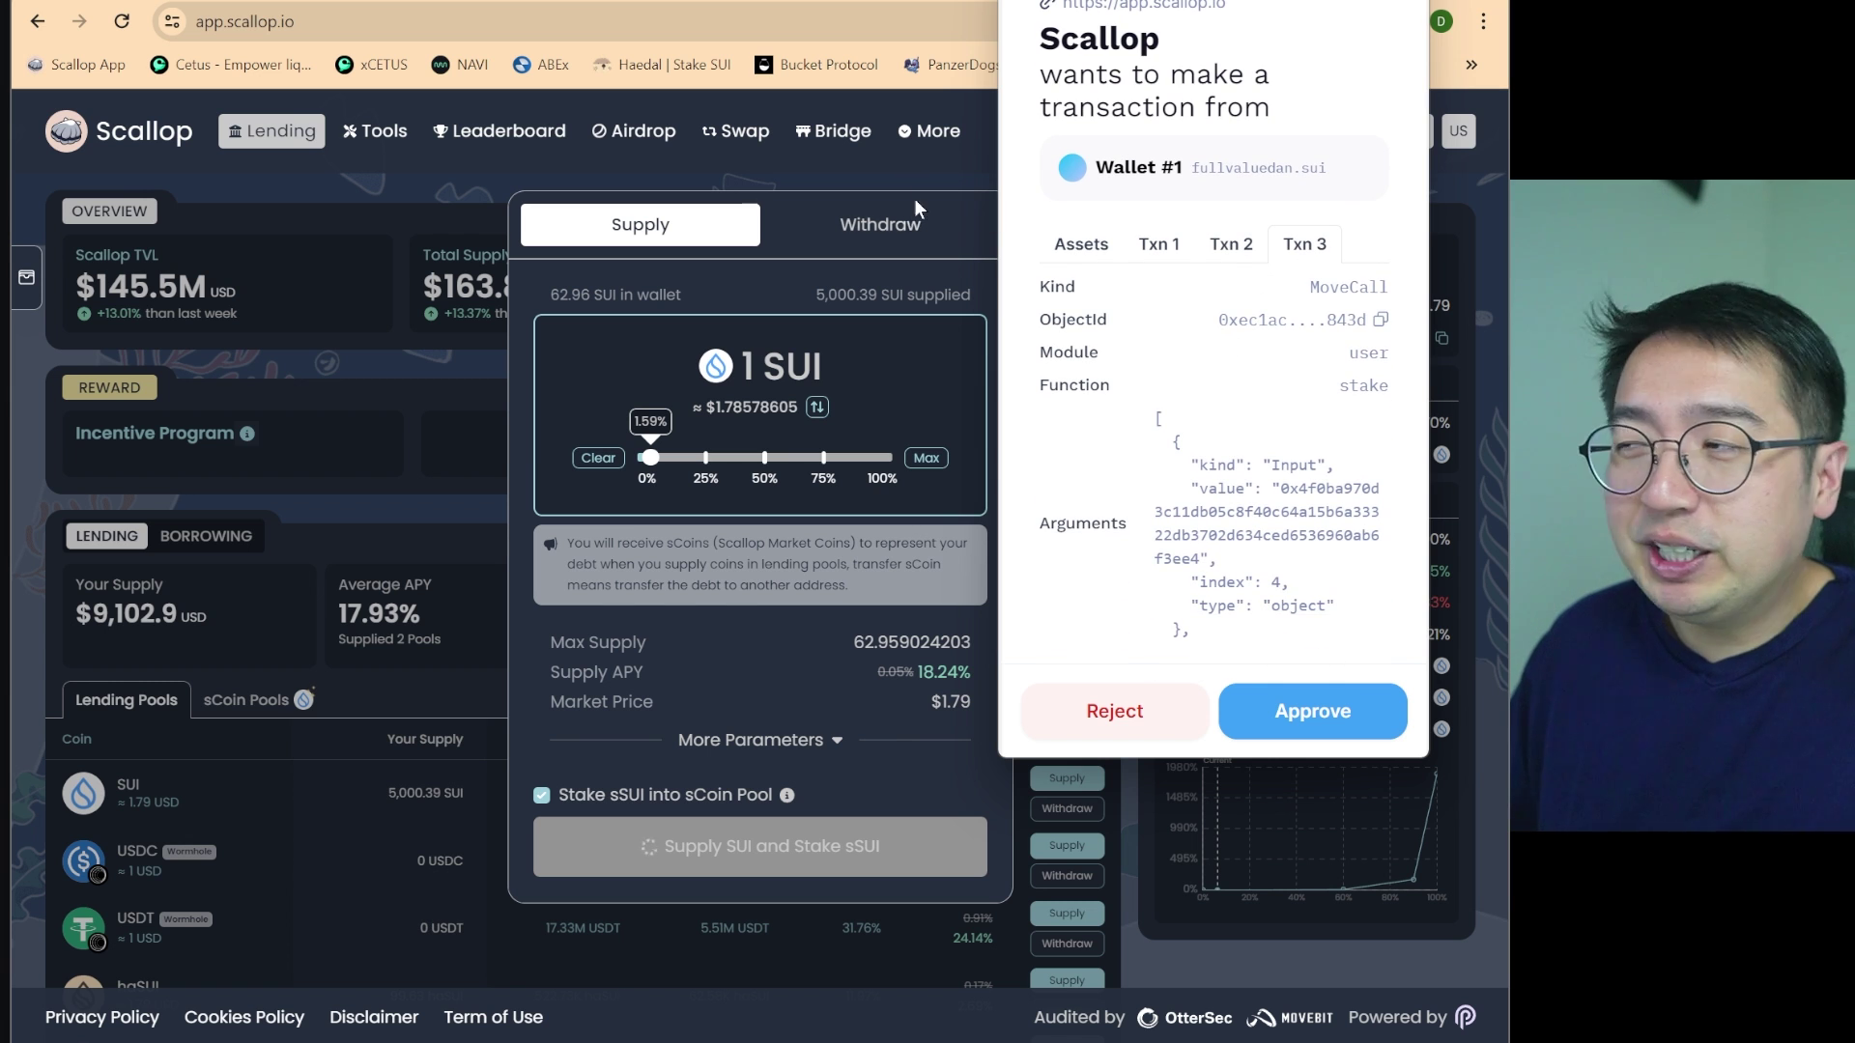
{"action": "left_click", "coordinate": [1111, 257]}
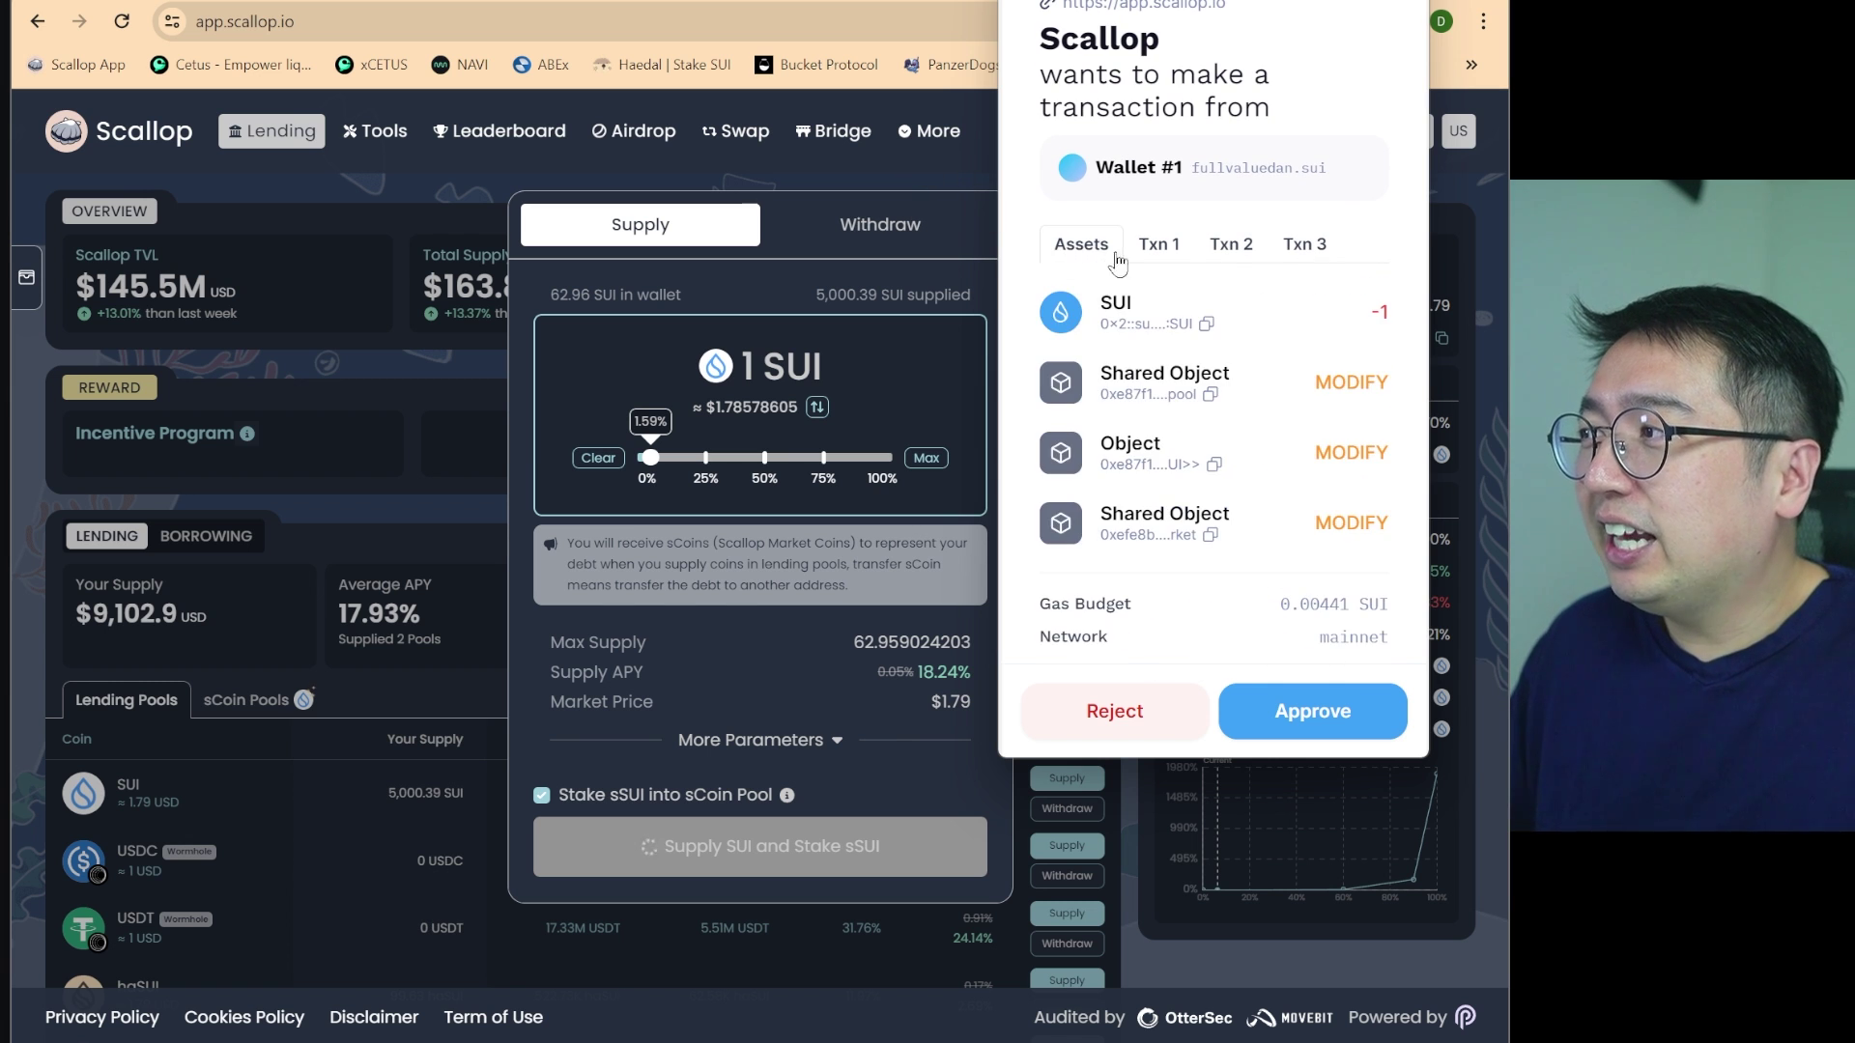
{"action": "left_click", "coordinate": [1189, 244]}
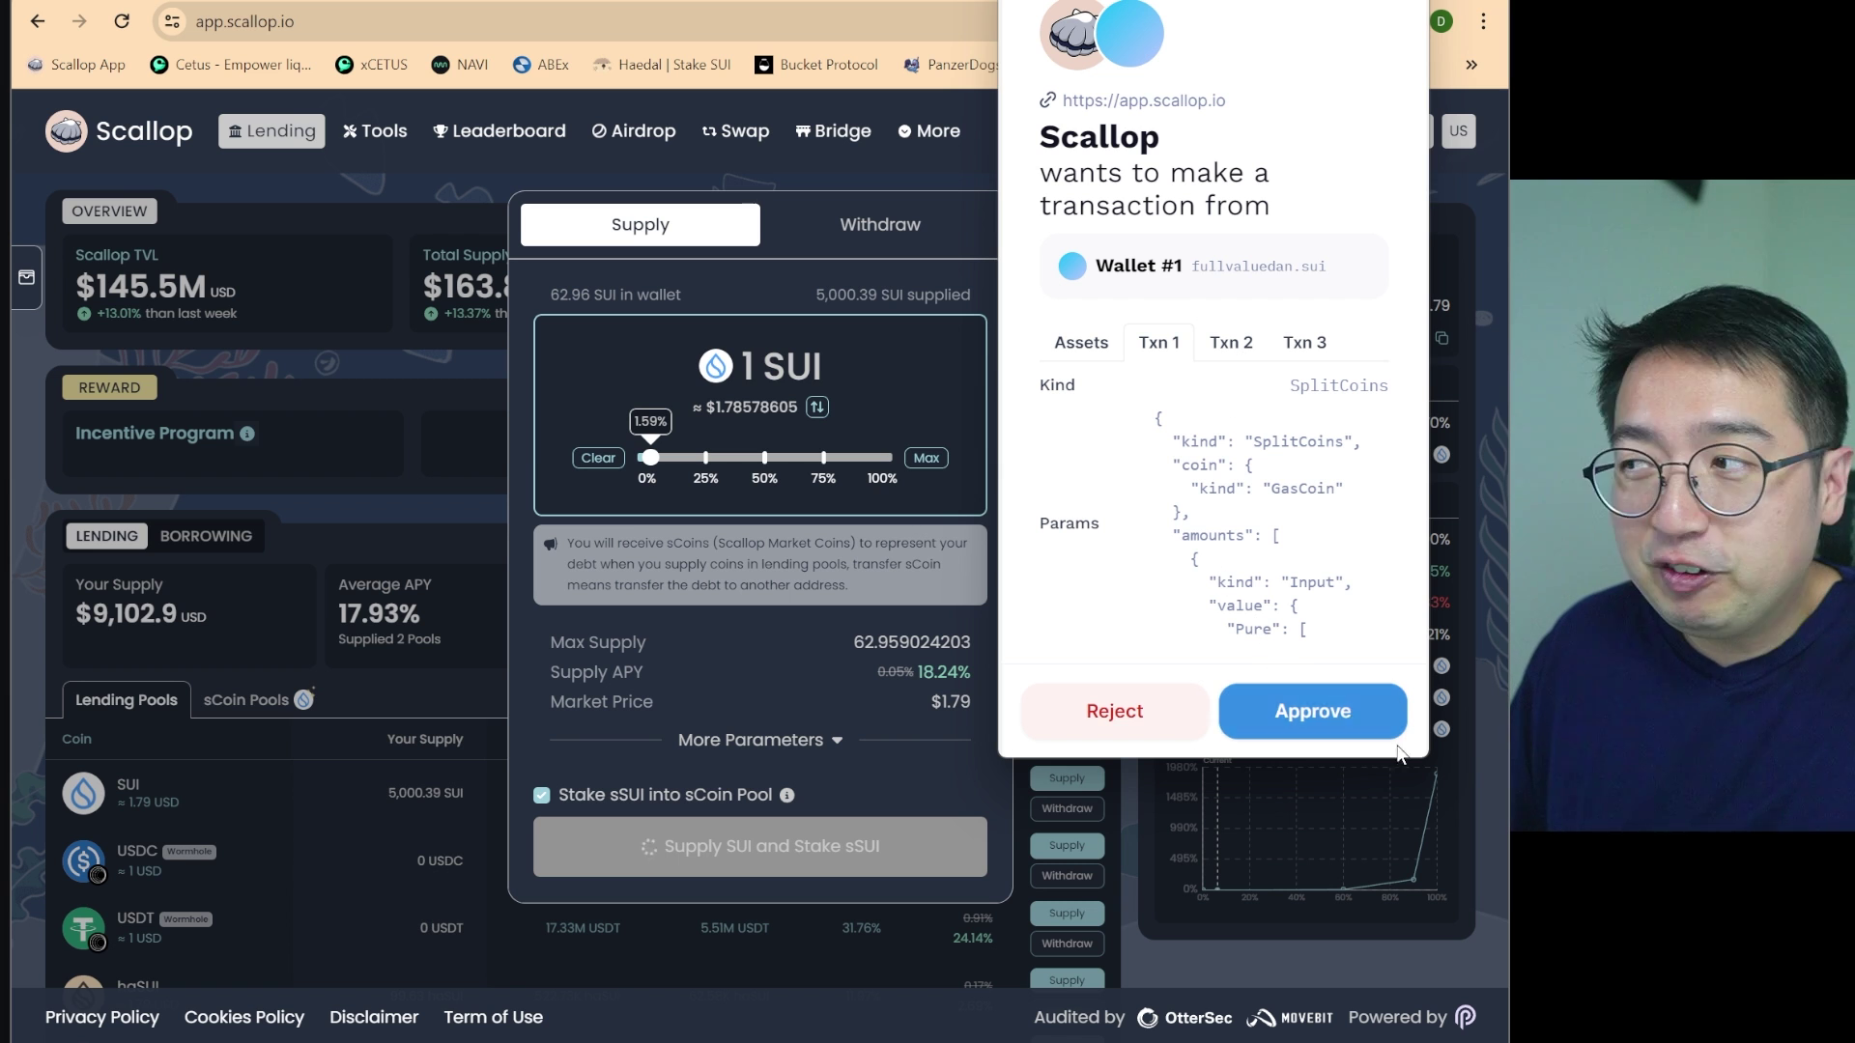
{"action": "left_click", "coordinate": [1331, 731]}
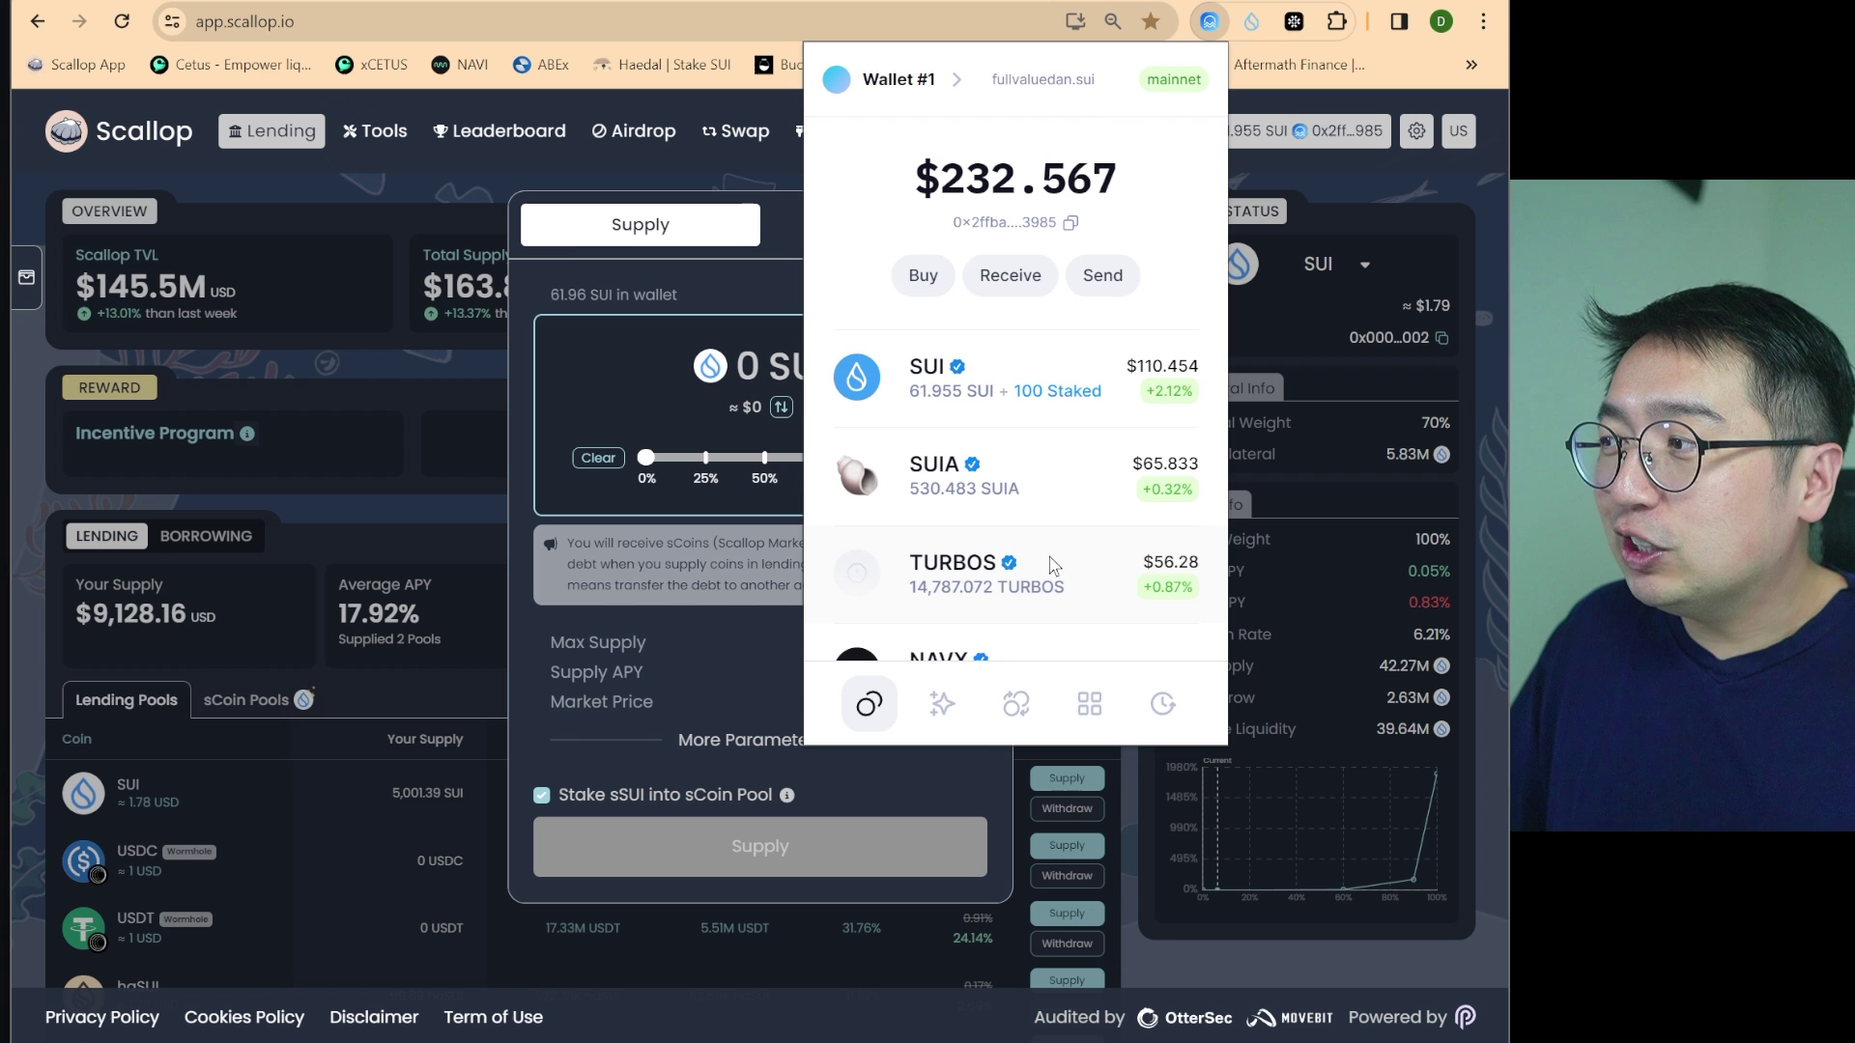
Look through the wallet's NFT, swap and DApps views, ending on transaction history
{"action": "left_click", "coordinate": [940, 710]}
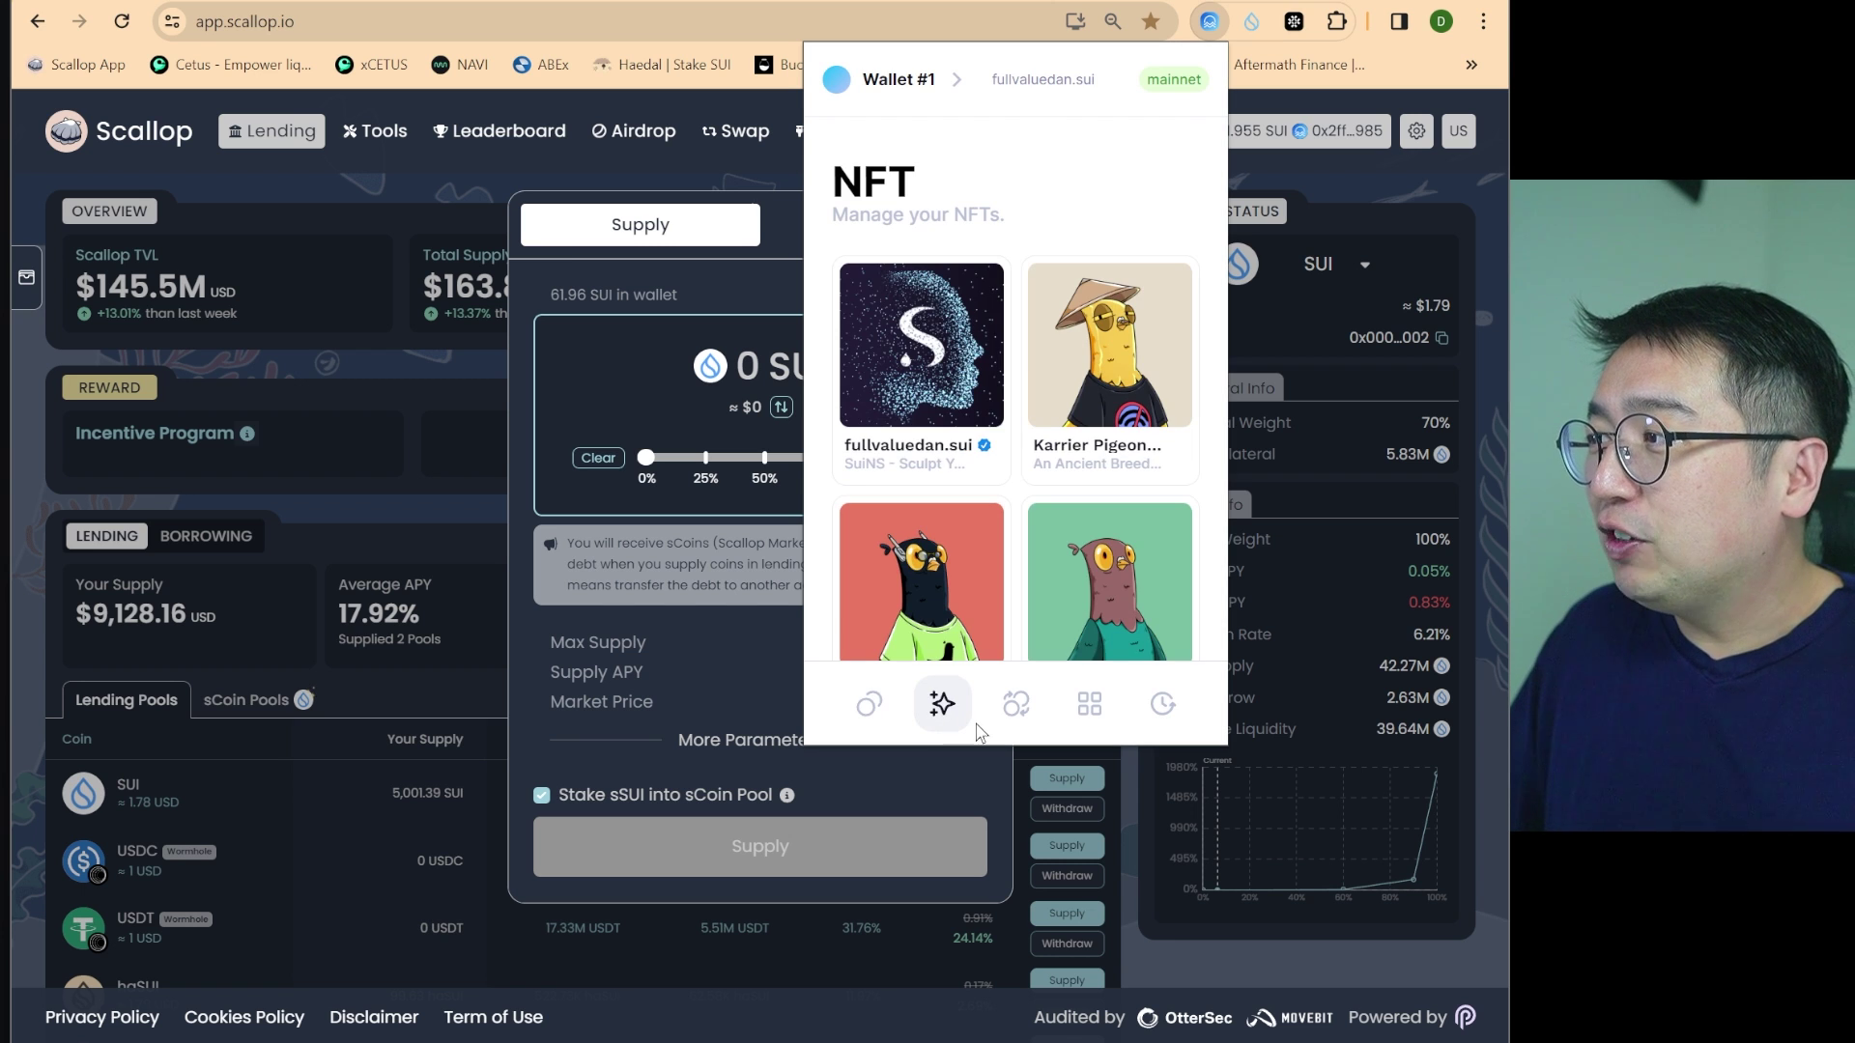
{"action": "scroll", "coordinate": [910, 435], "scroll_direction": "down", "scroll_amount": 3}
{"action": "left_click", "coordinate": [1032, 728]}
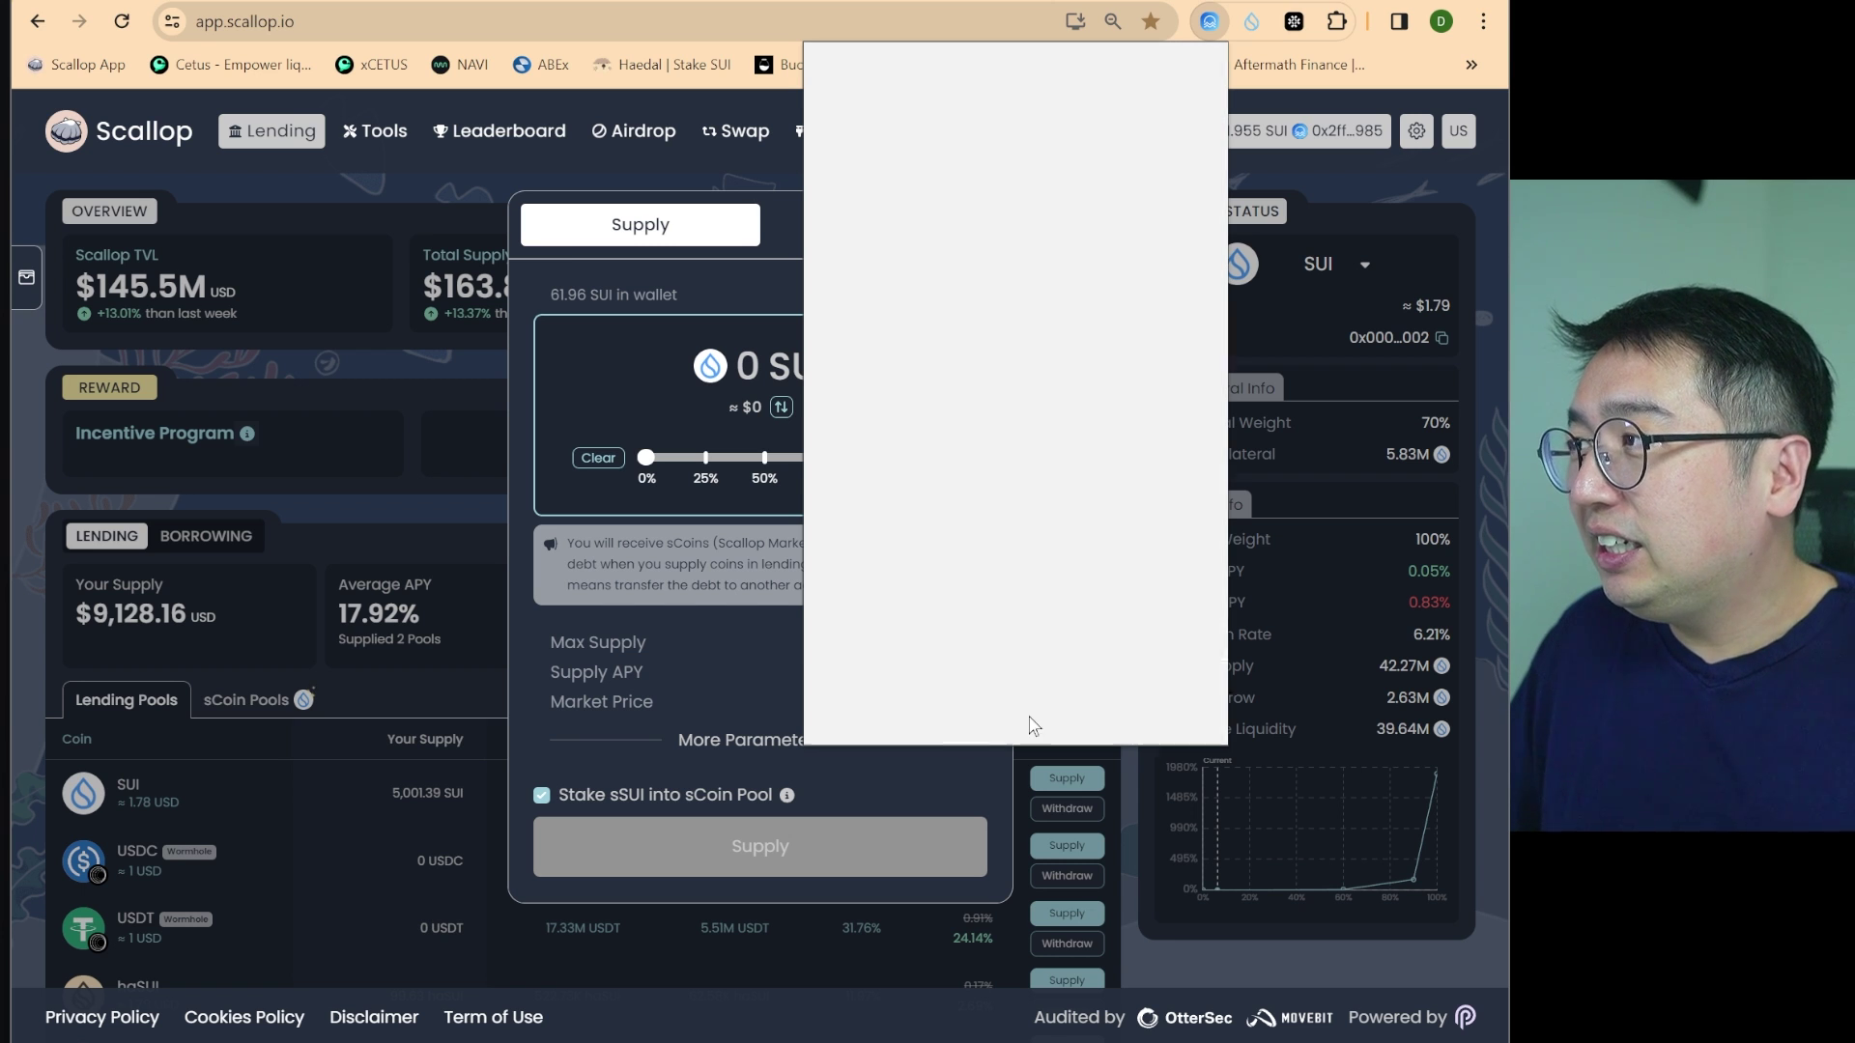
{"action": "left_click", "coordinate": [1093, 719]}
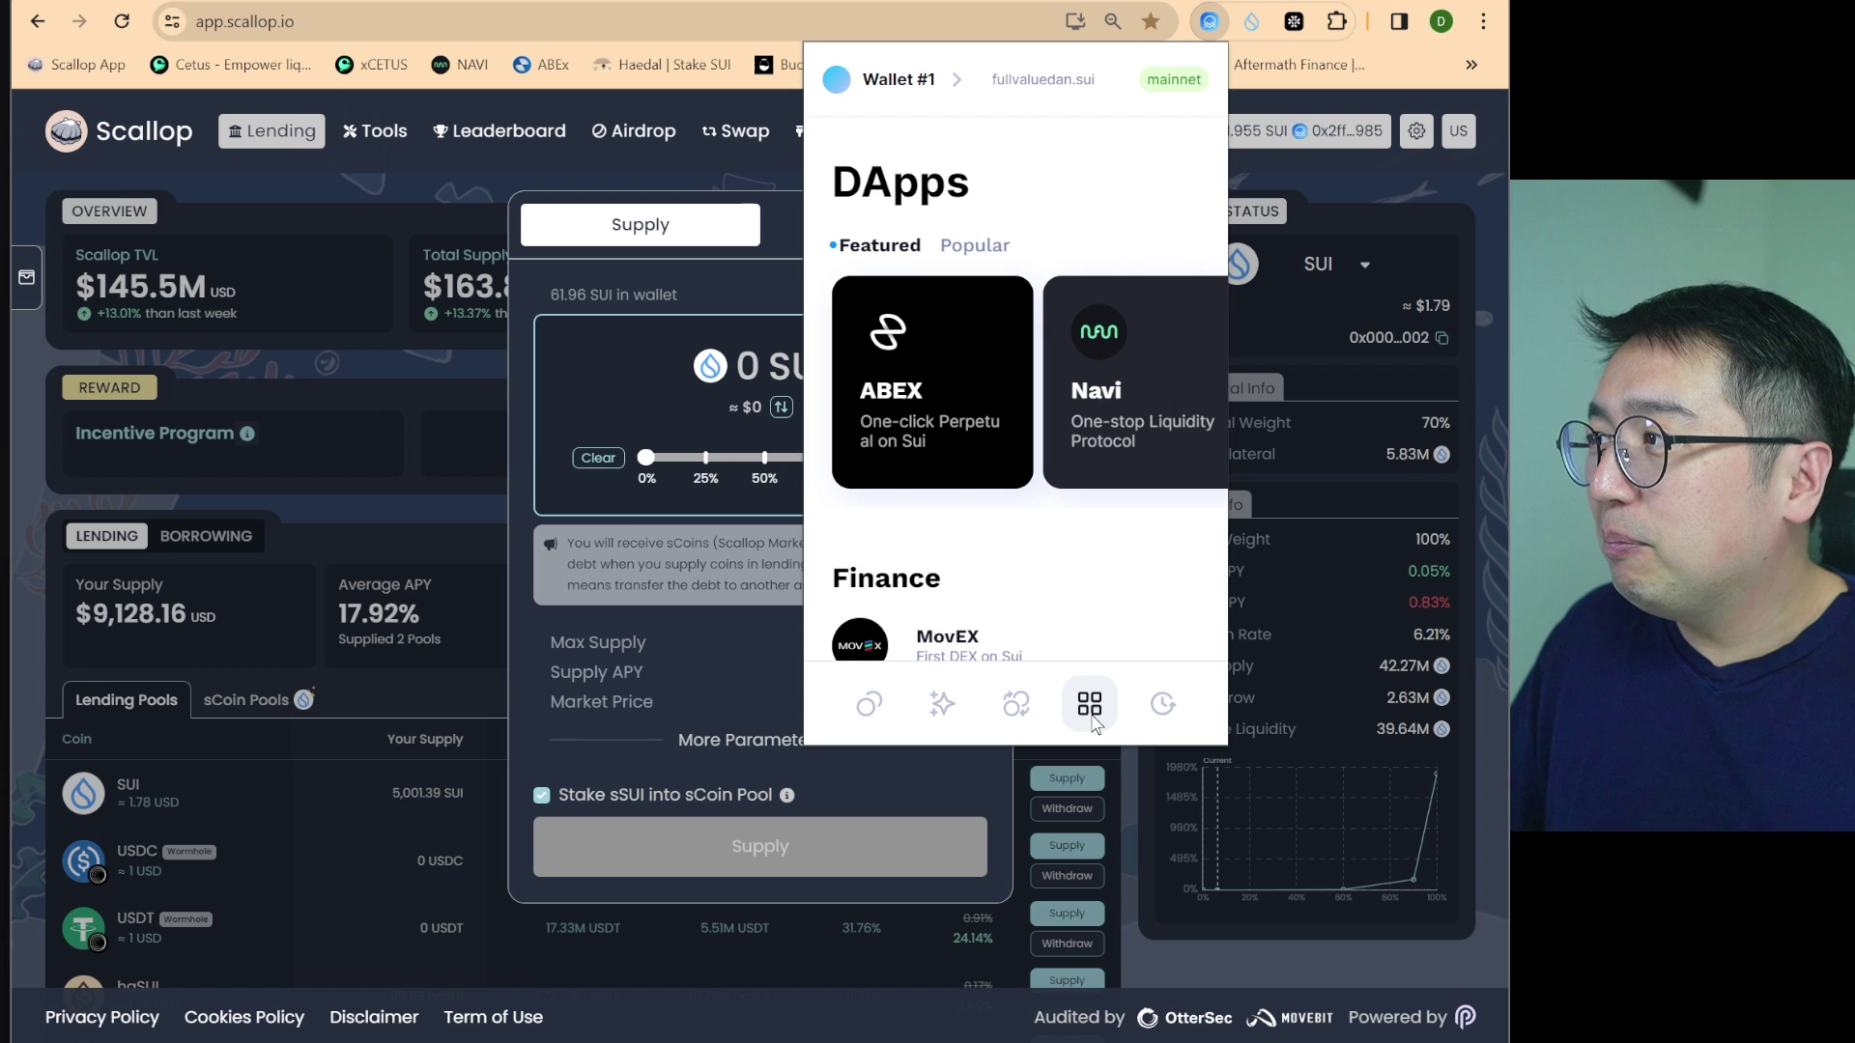
{"action": "scroll", "coordinate": [967, 403], "scroll_direction": "down", "scroll_amount": 6}
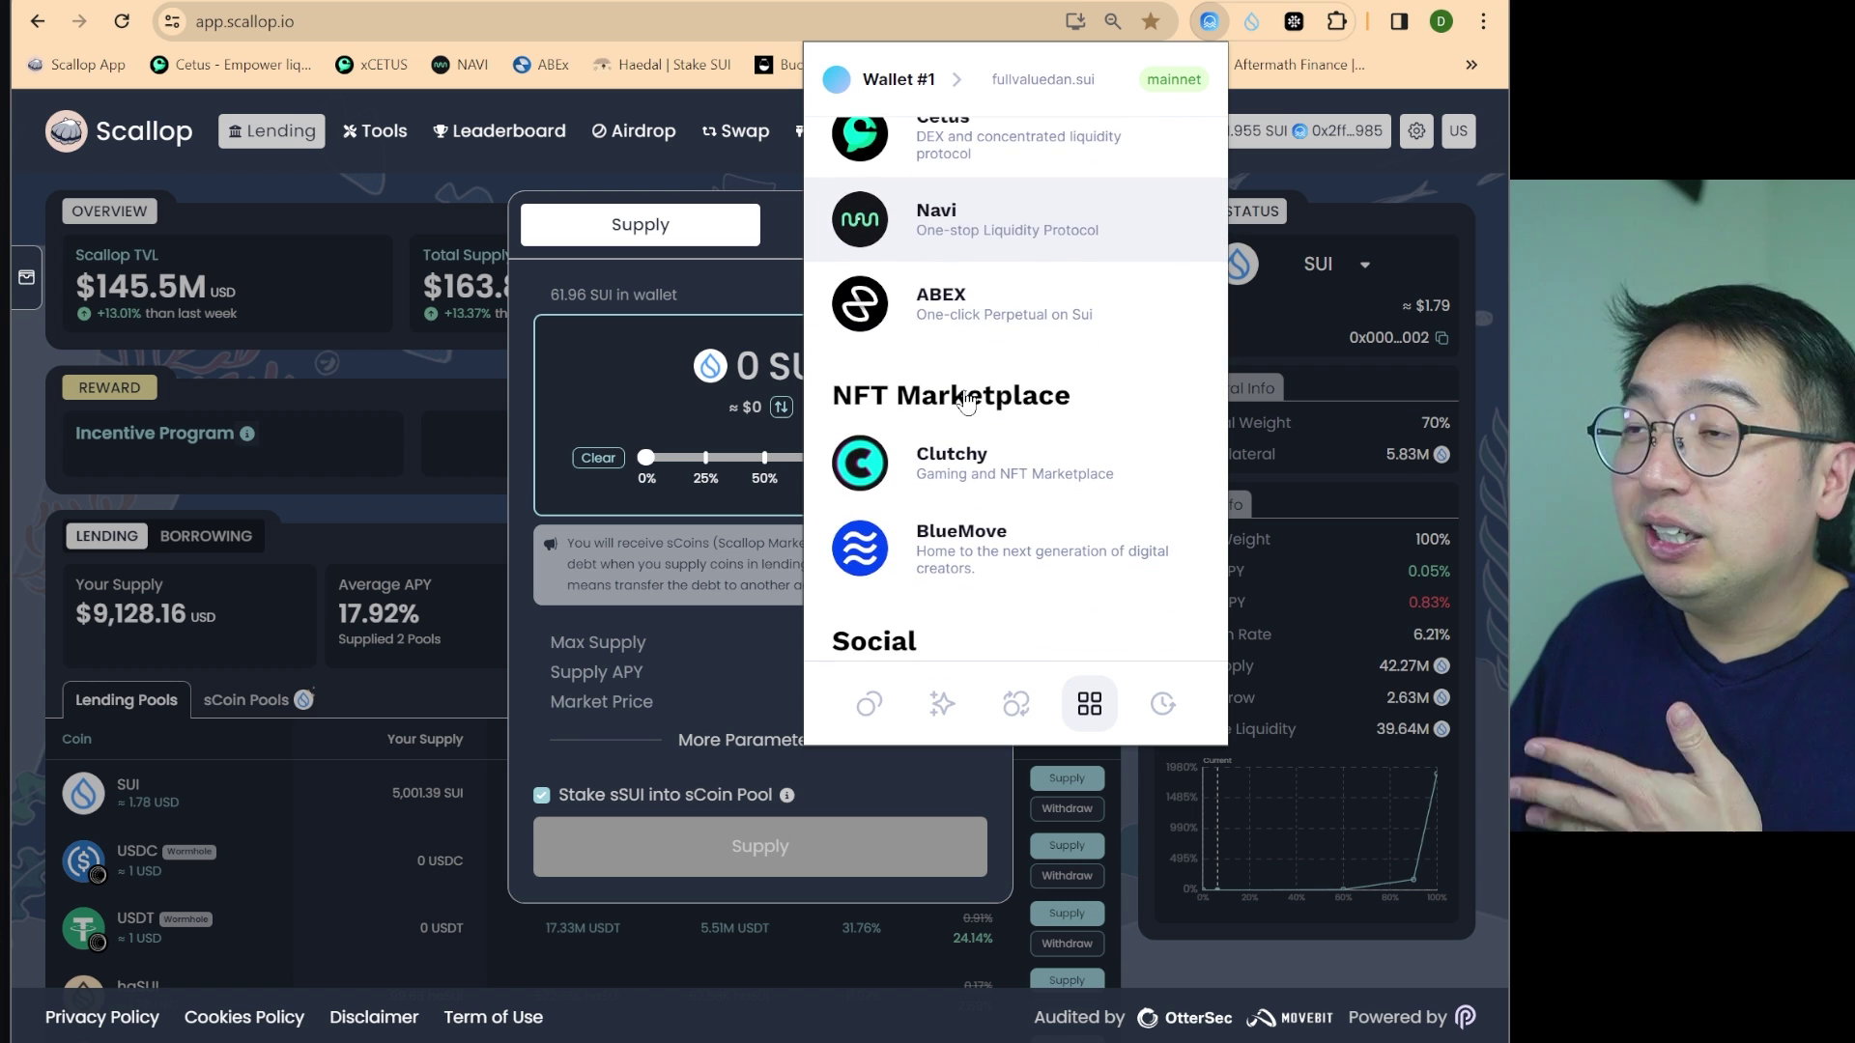
{"action": "scroll", "coordinate": [966, 415], "scroll_direction": "down", "scroll_amount": 2}
{"action": "left_click", "coordinate": [1162, 704]}
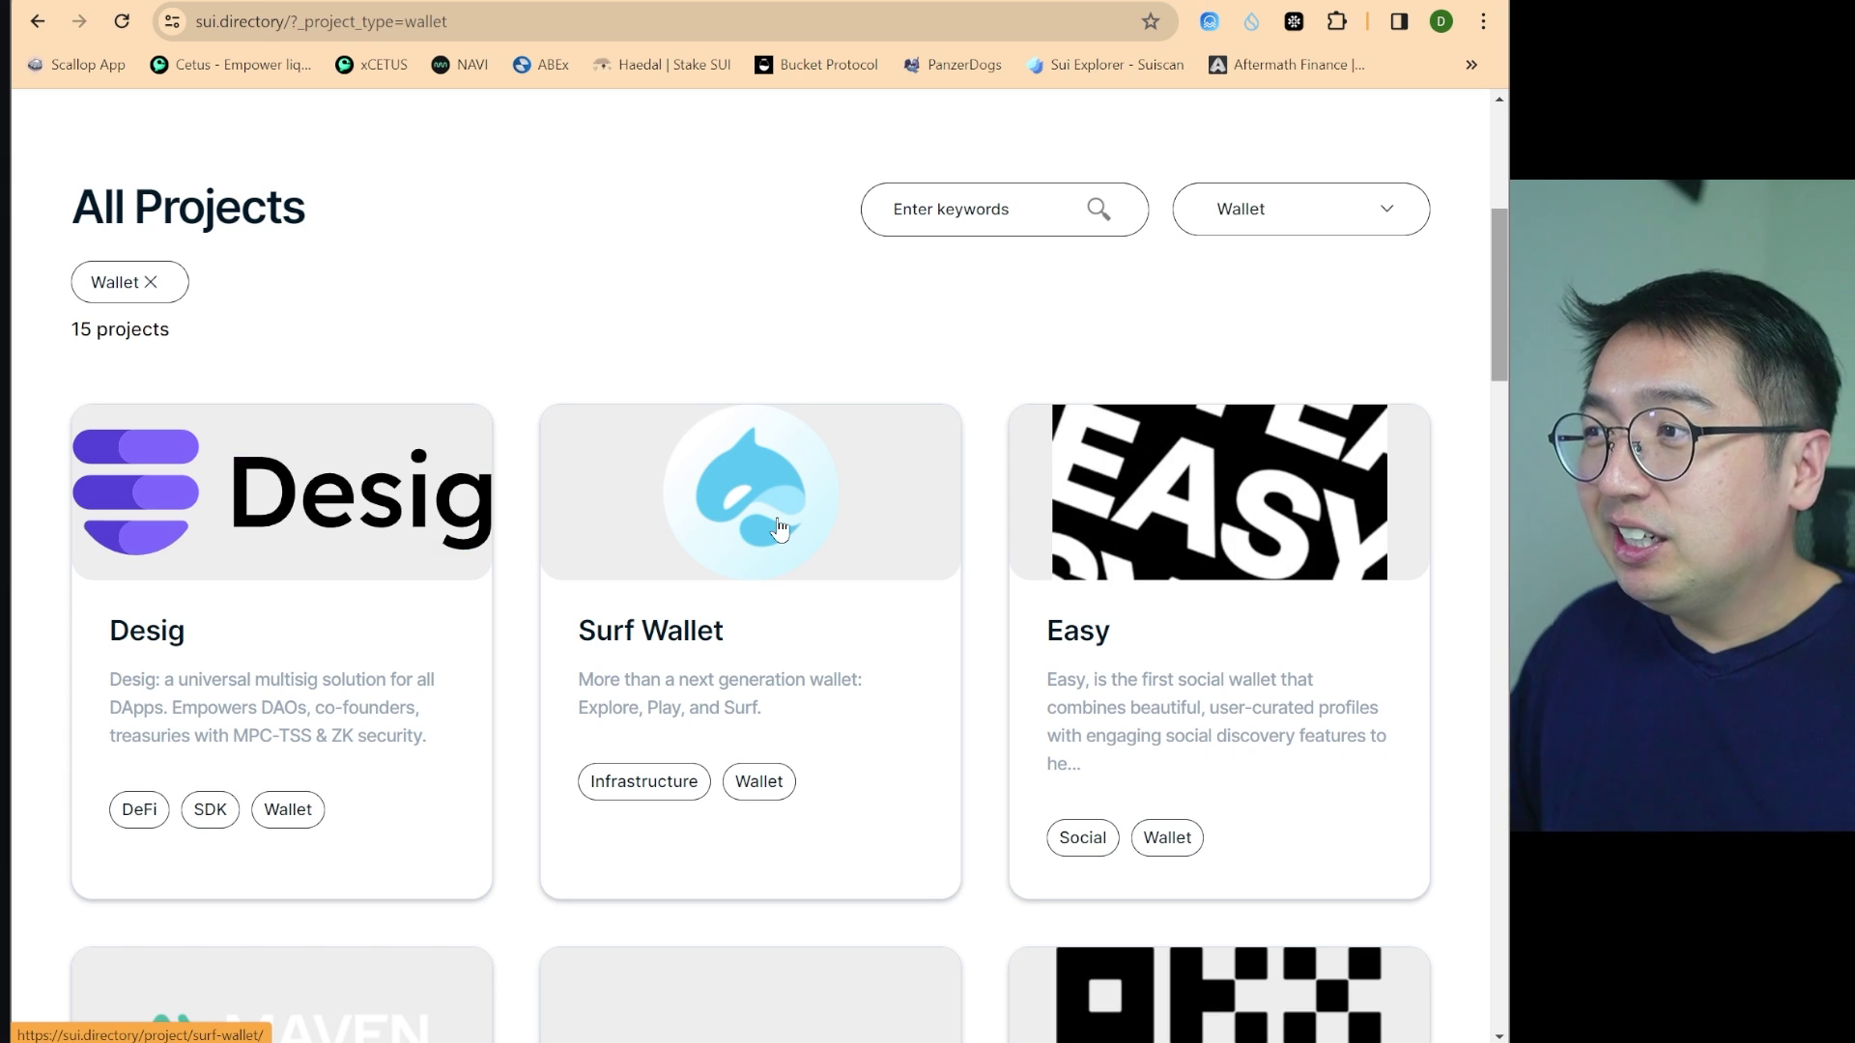
Scroll through the 15 Wallet-filtered projects on sui.directory
{"action": "scroll", "coordinate": [780, 529], "scroll_direction": "down", "scroll_amount": 15}
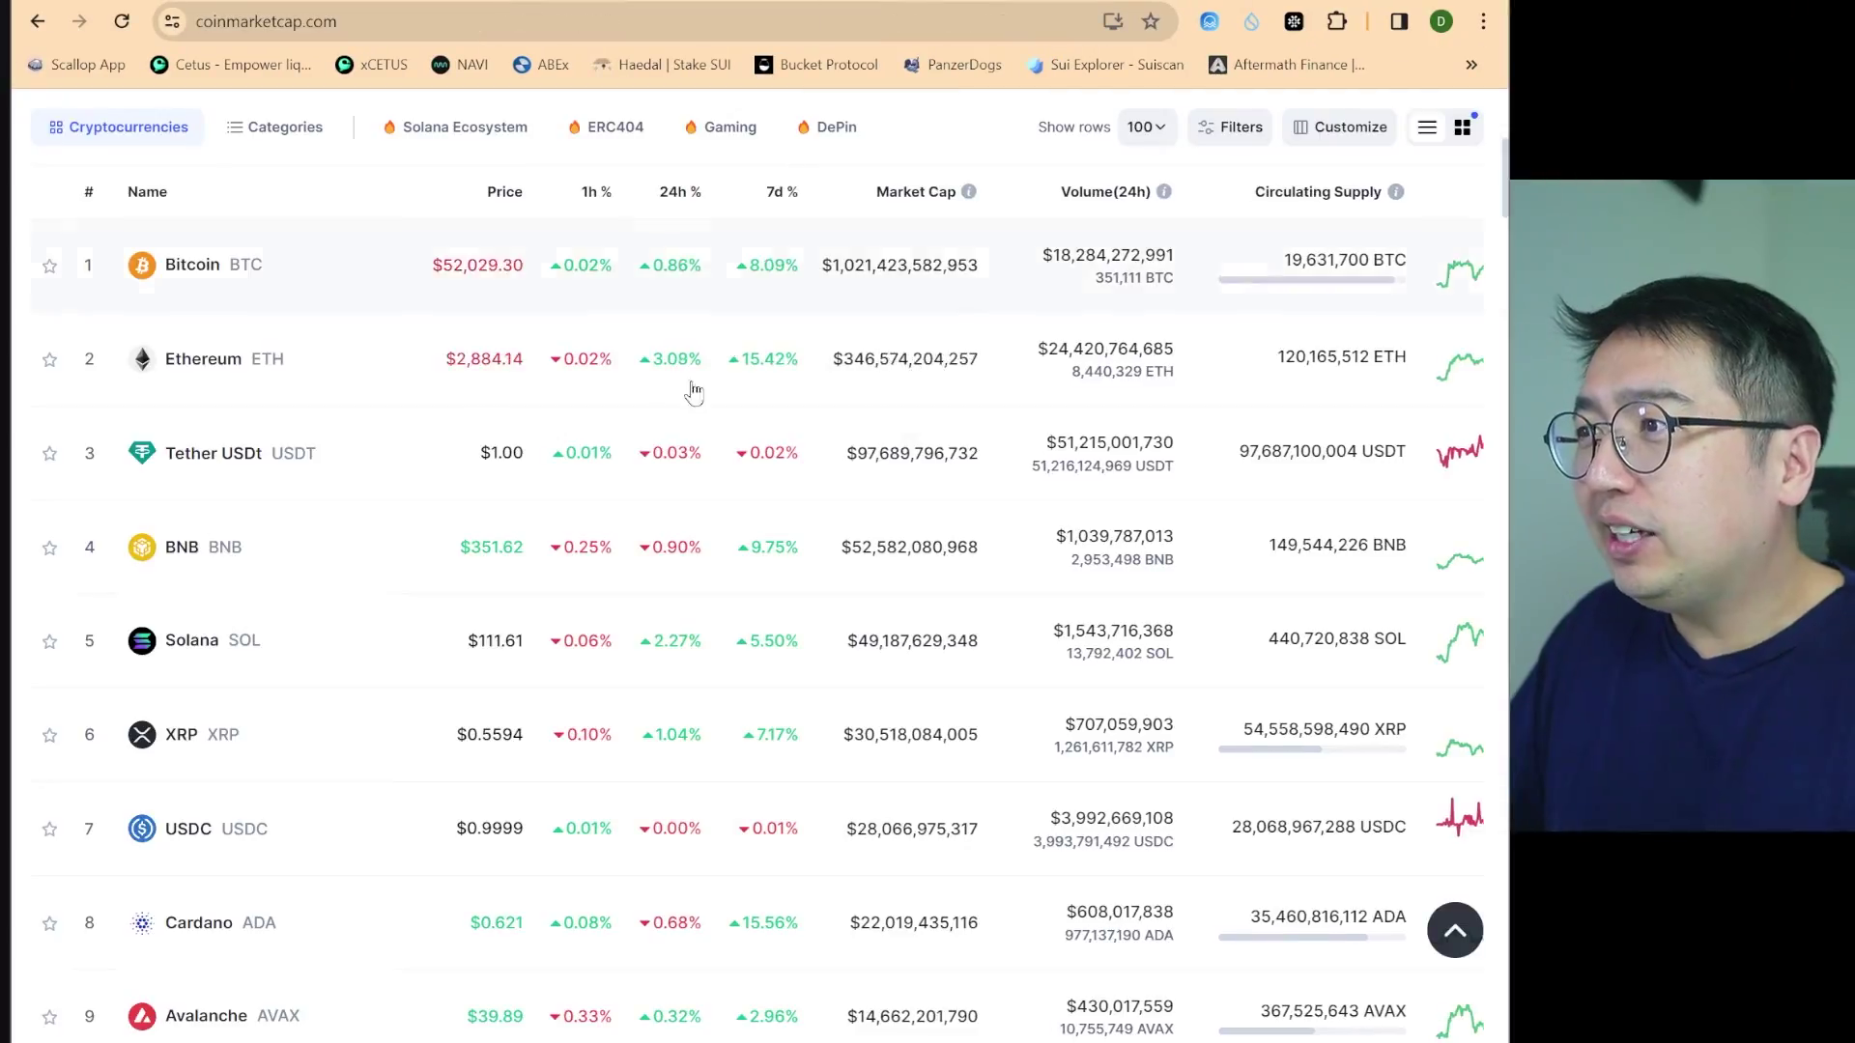
Search CoinMarketCap for 'sui' and open the Sui coin's Markets list
{"action": "scroll", "coordinate": [692, 390], "scroll_direction": "up", "scroll_amount": 6}
{"action": "left_click", "coordinate": [1356, 206]}
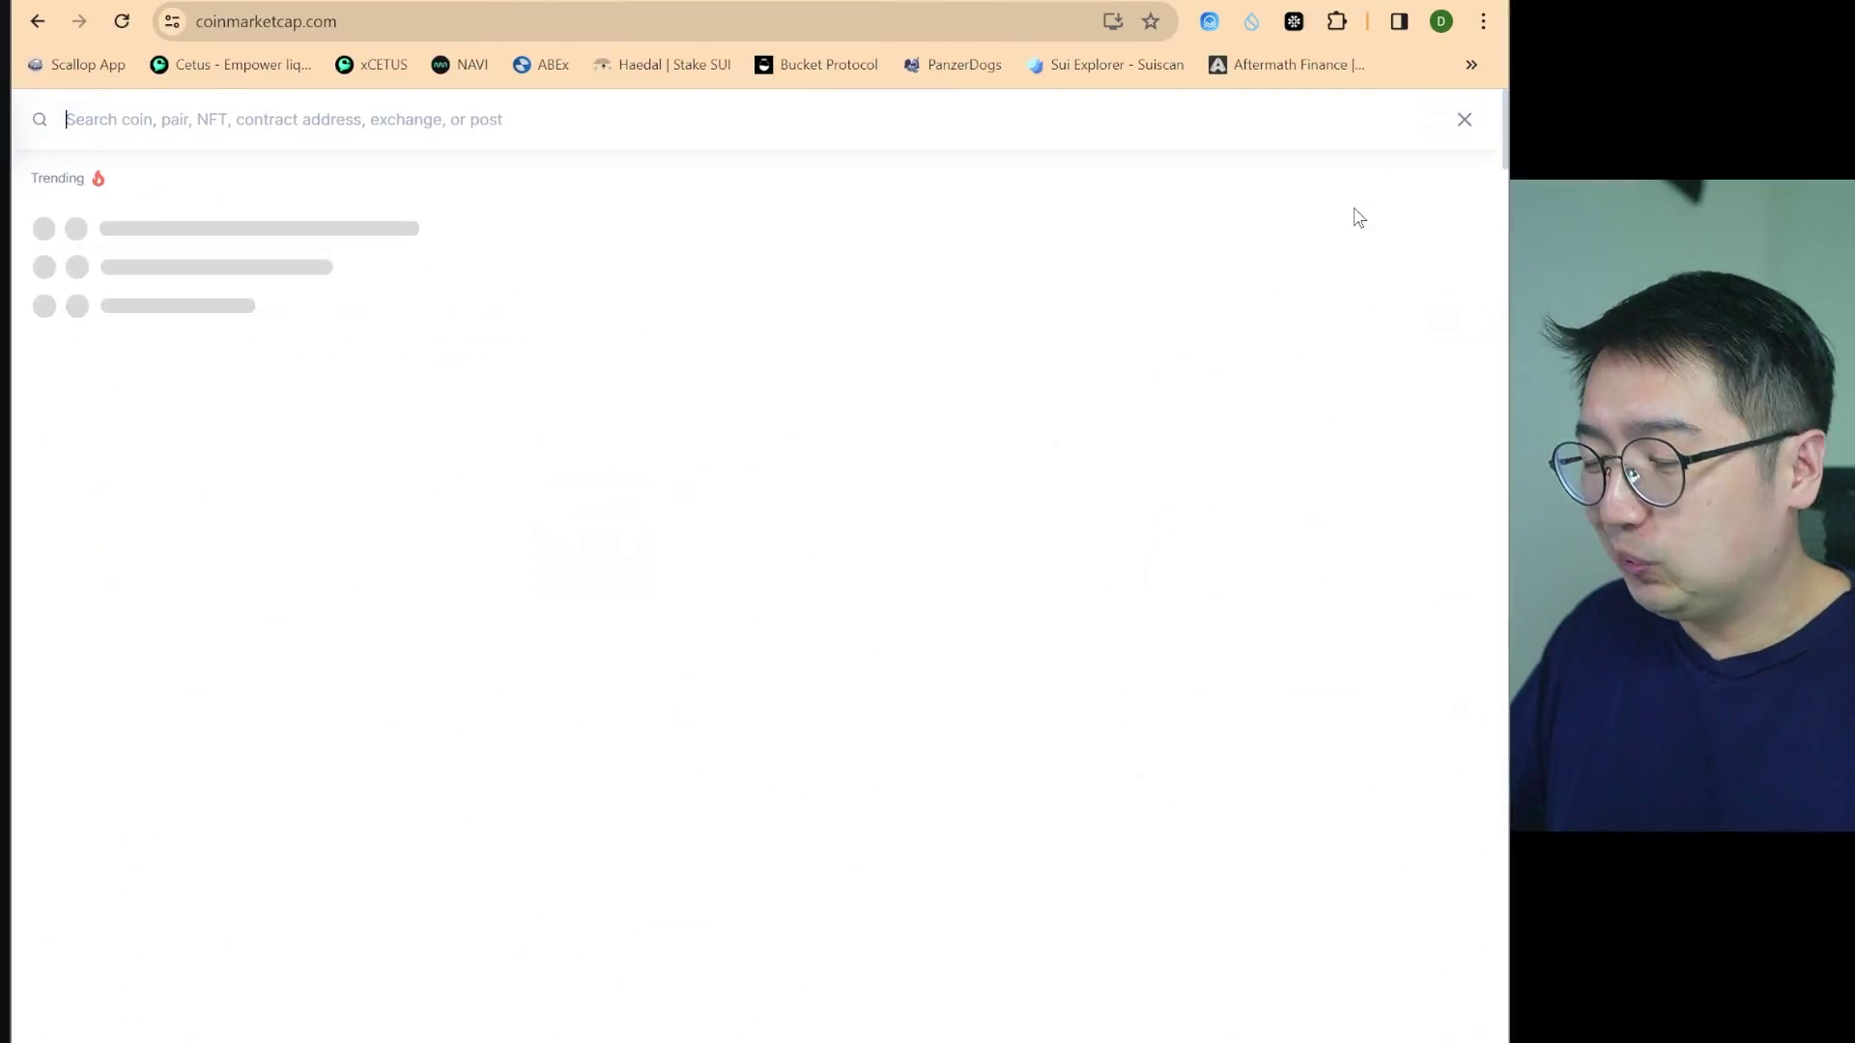
{"action": "type", "text": "sui"}
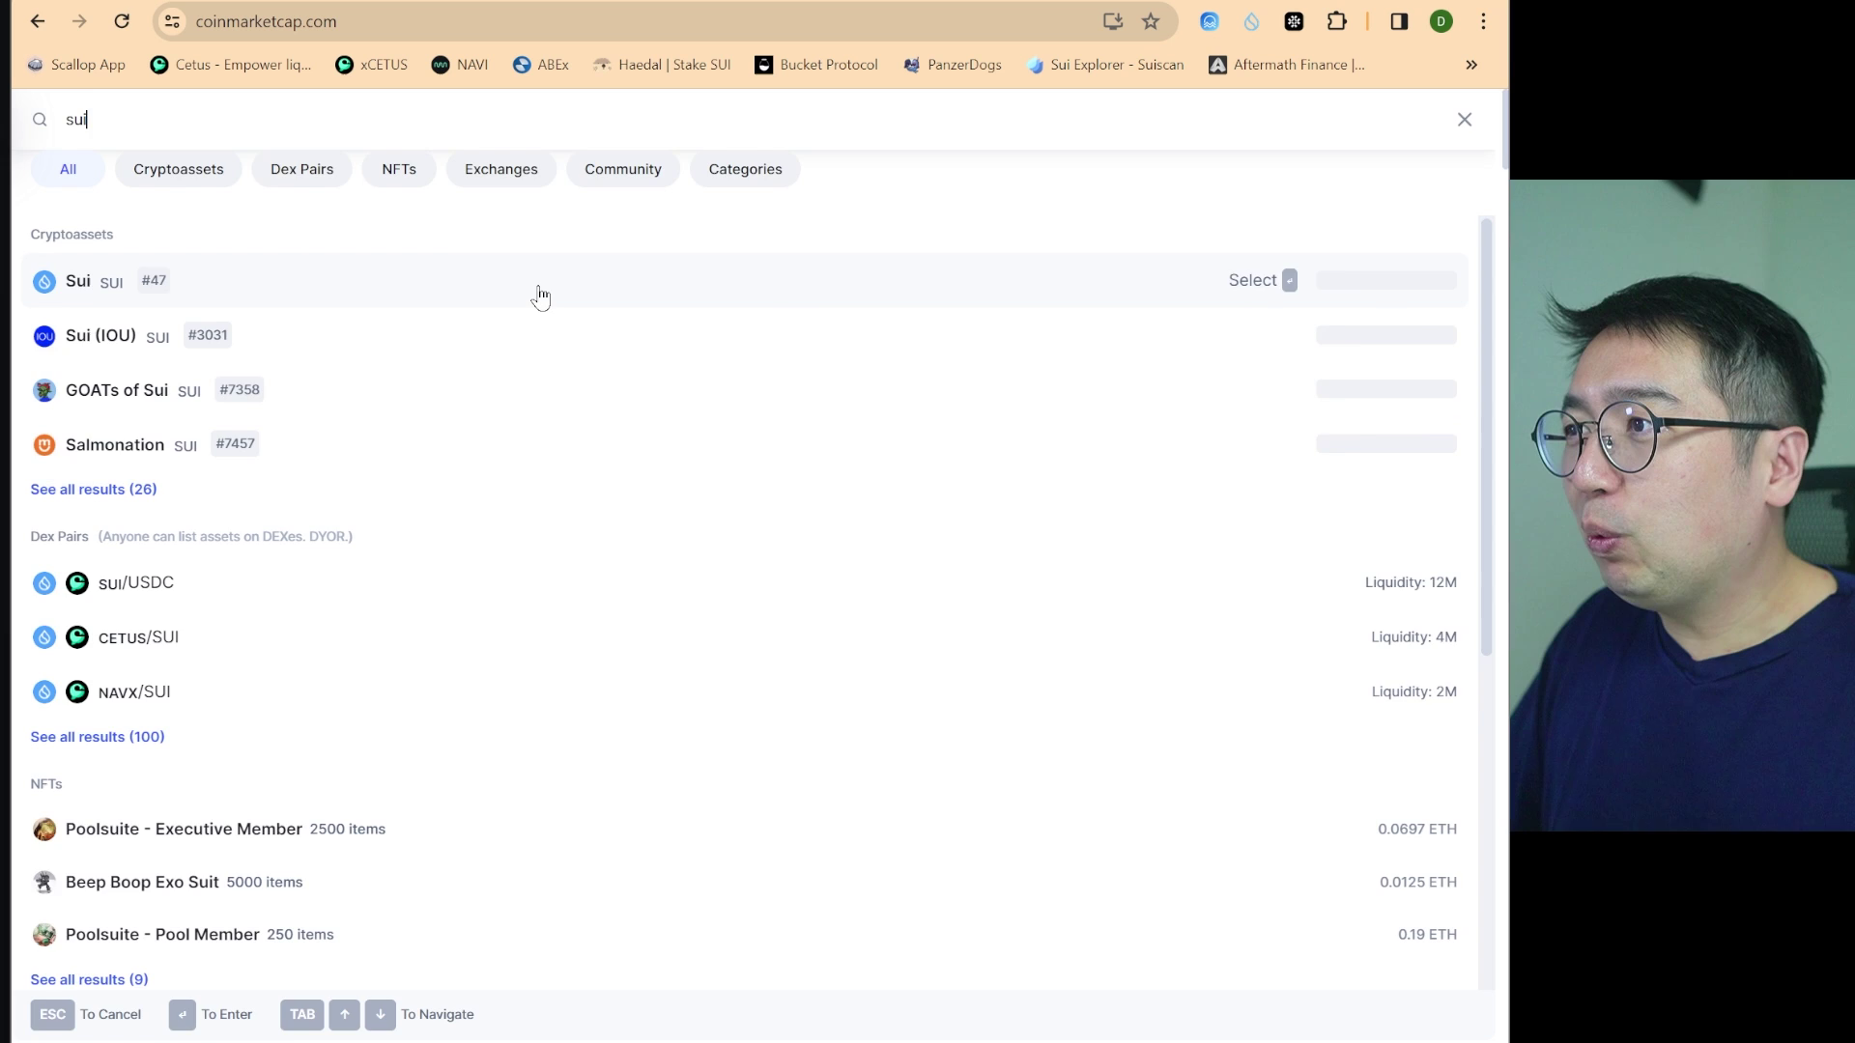
{"action": "left_click", "coordinate": [538, 294]}
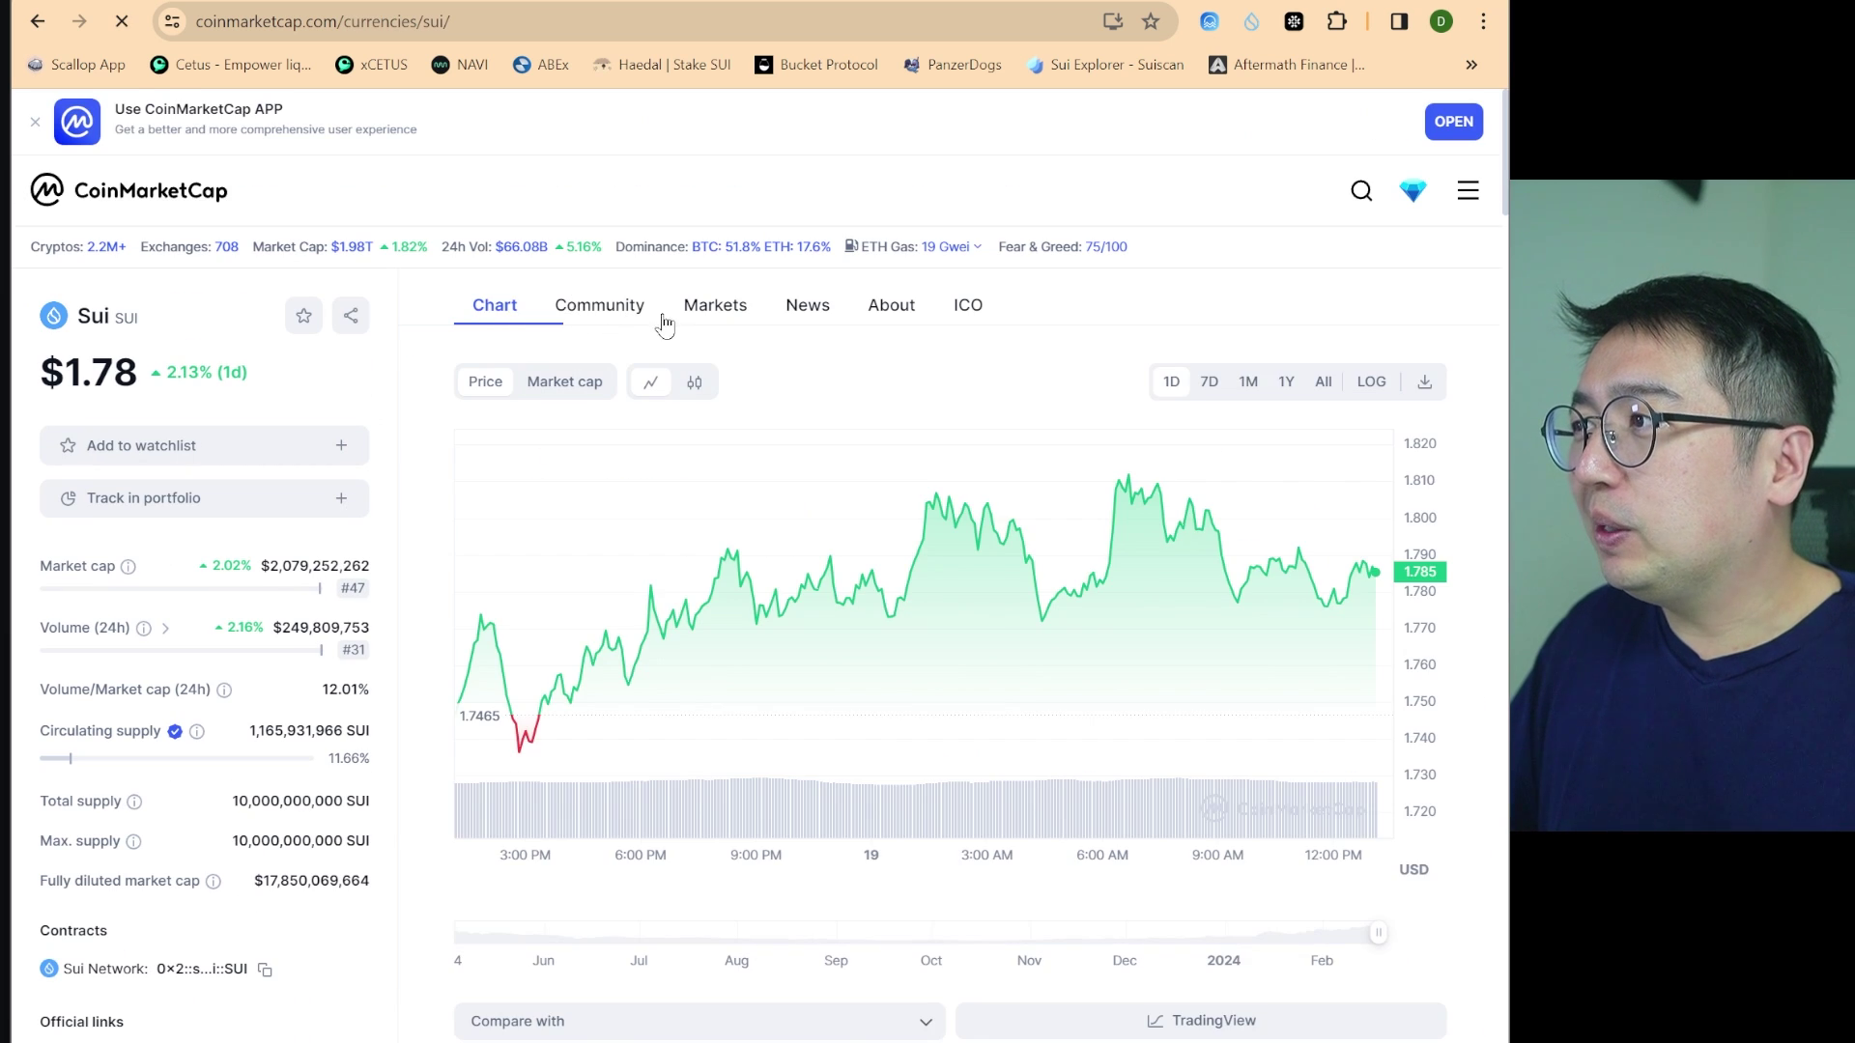
{"action": "left_click", "coordinate": [711, 308]}
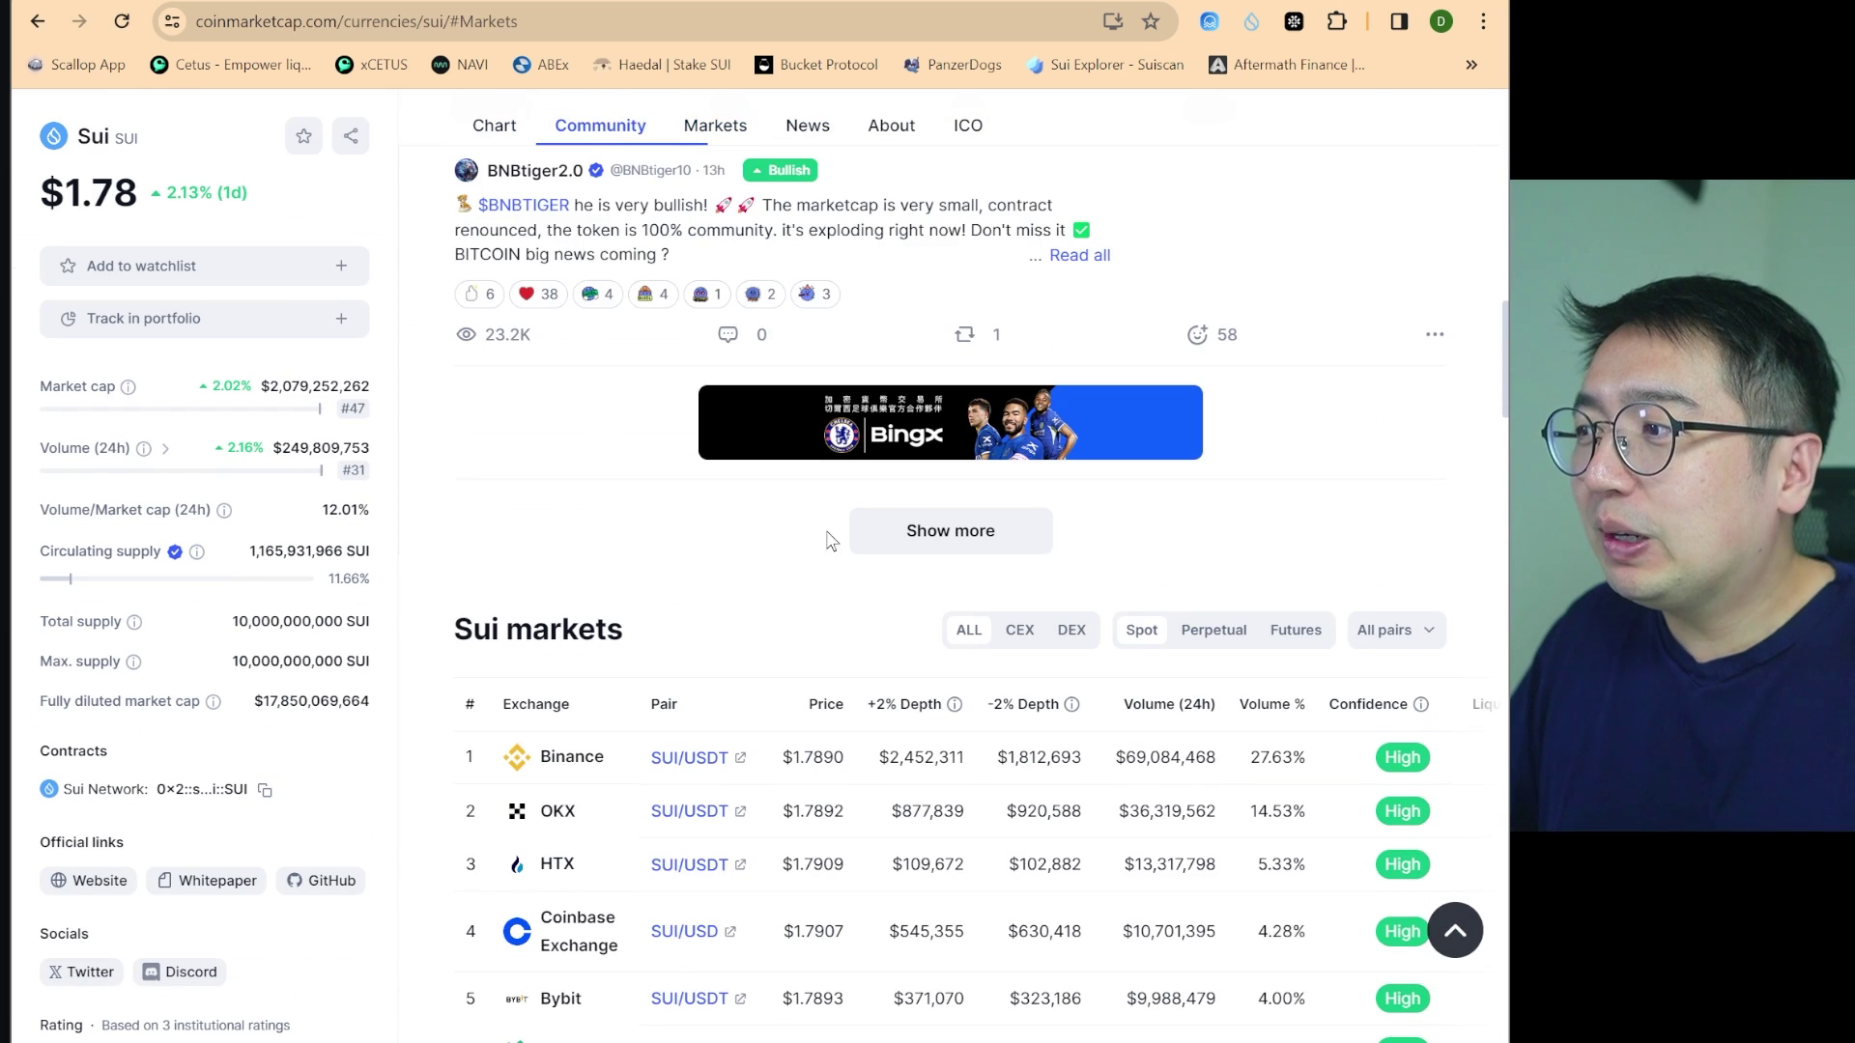
{"action": "scroll", "coordinate": [918, 343], "scroll_direction": "down", "scroll_amount": 1}
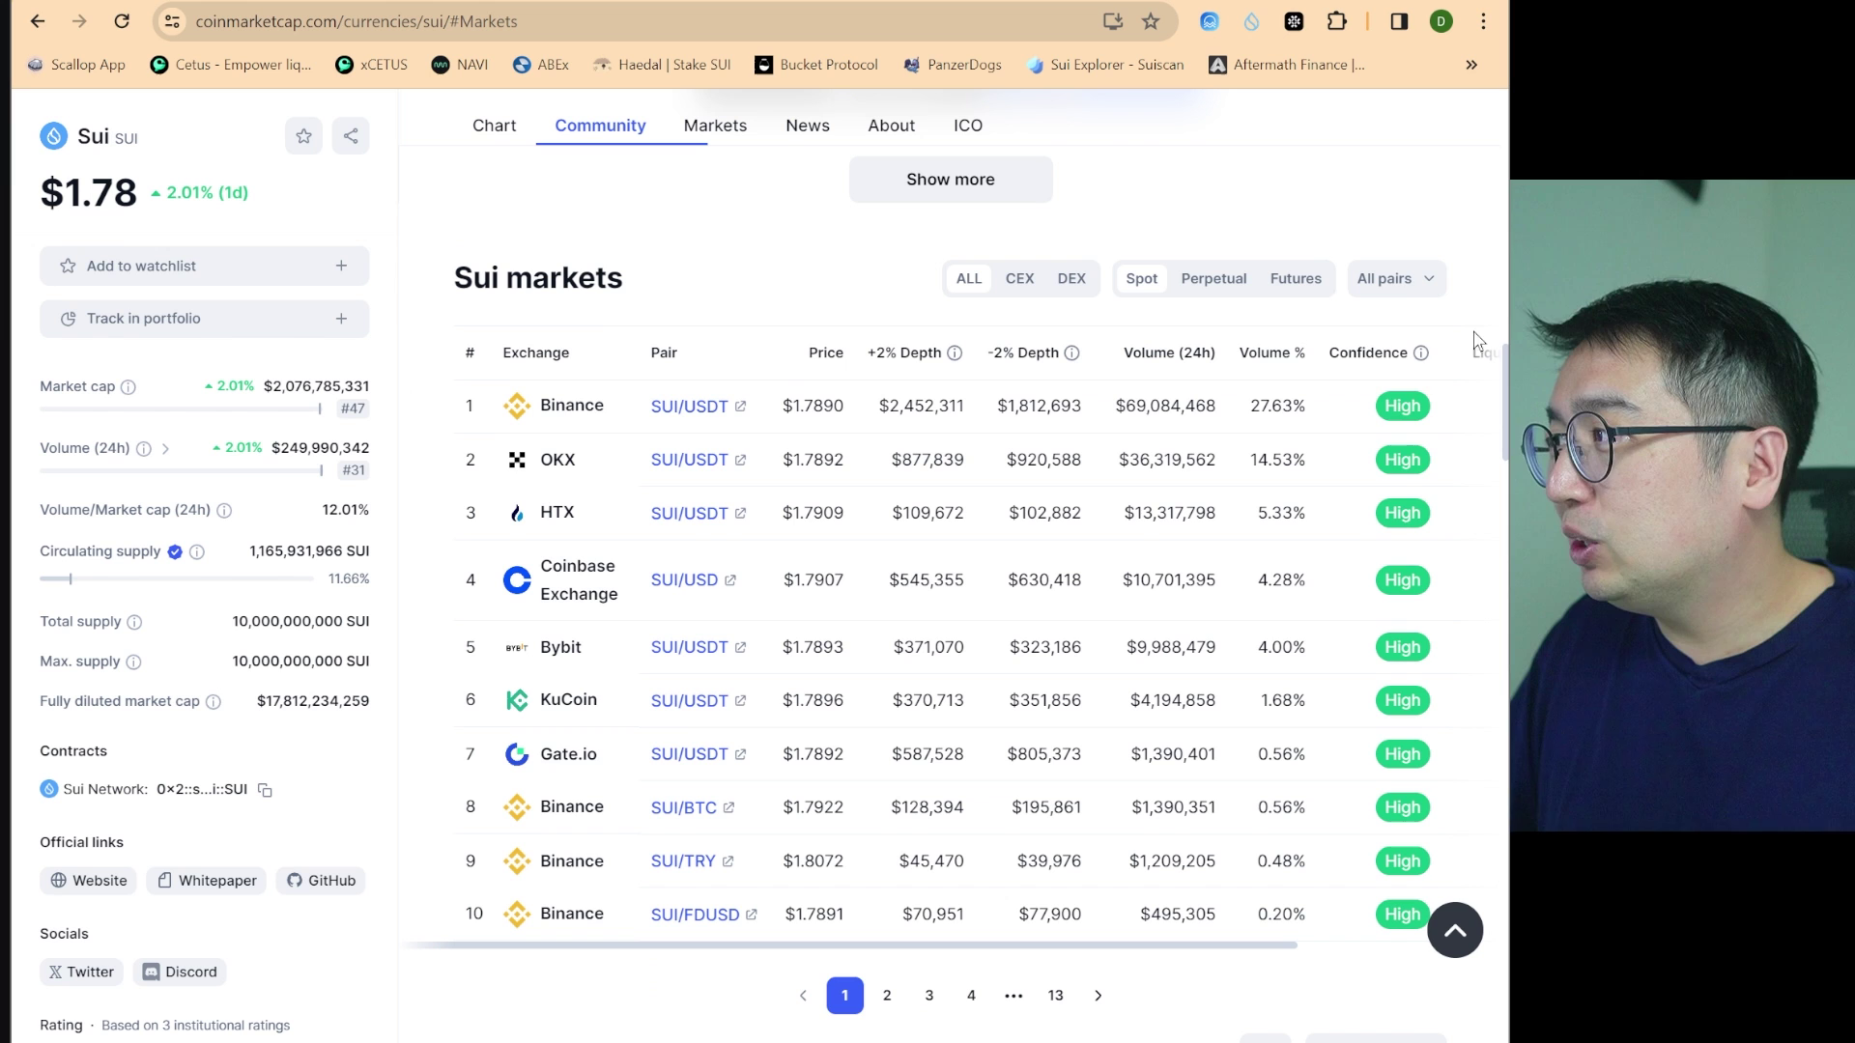
Filter the Sui markets to SUI/USD pairs, then to SUI/USDT pairs
{"action": "left_click", "coordinate": [1400, 290]}
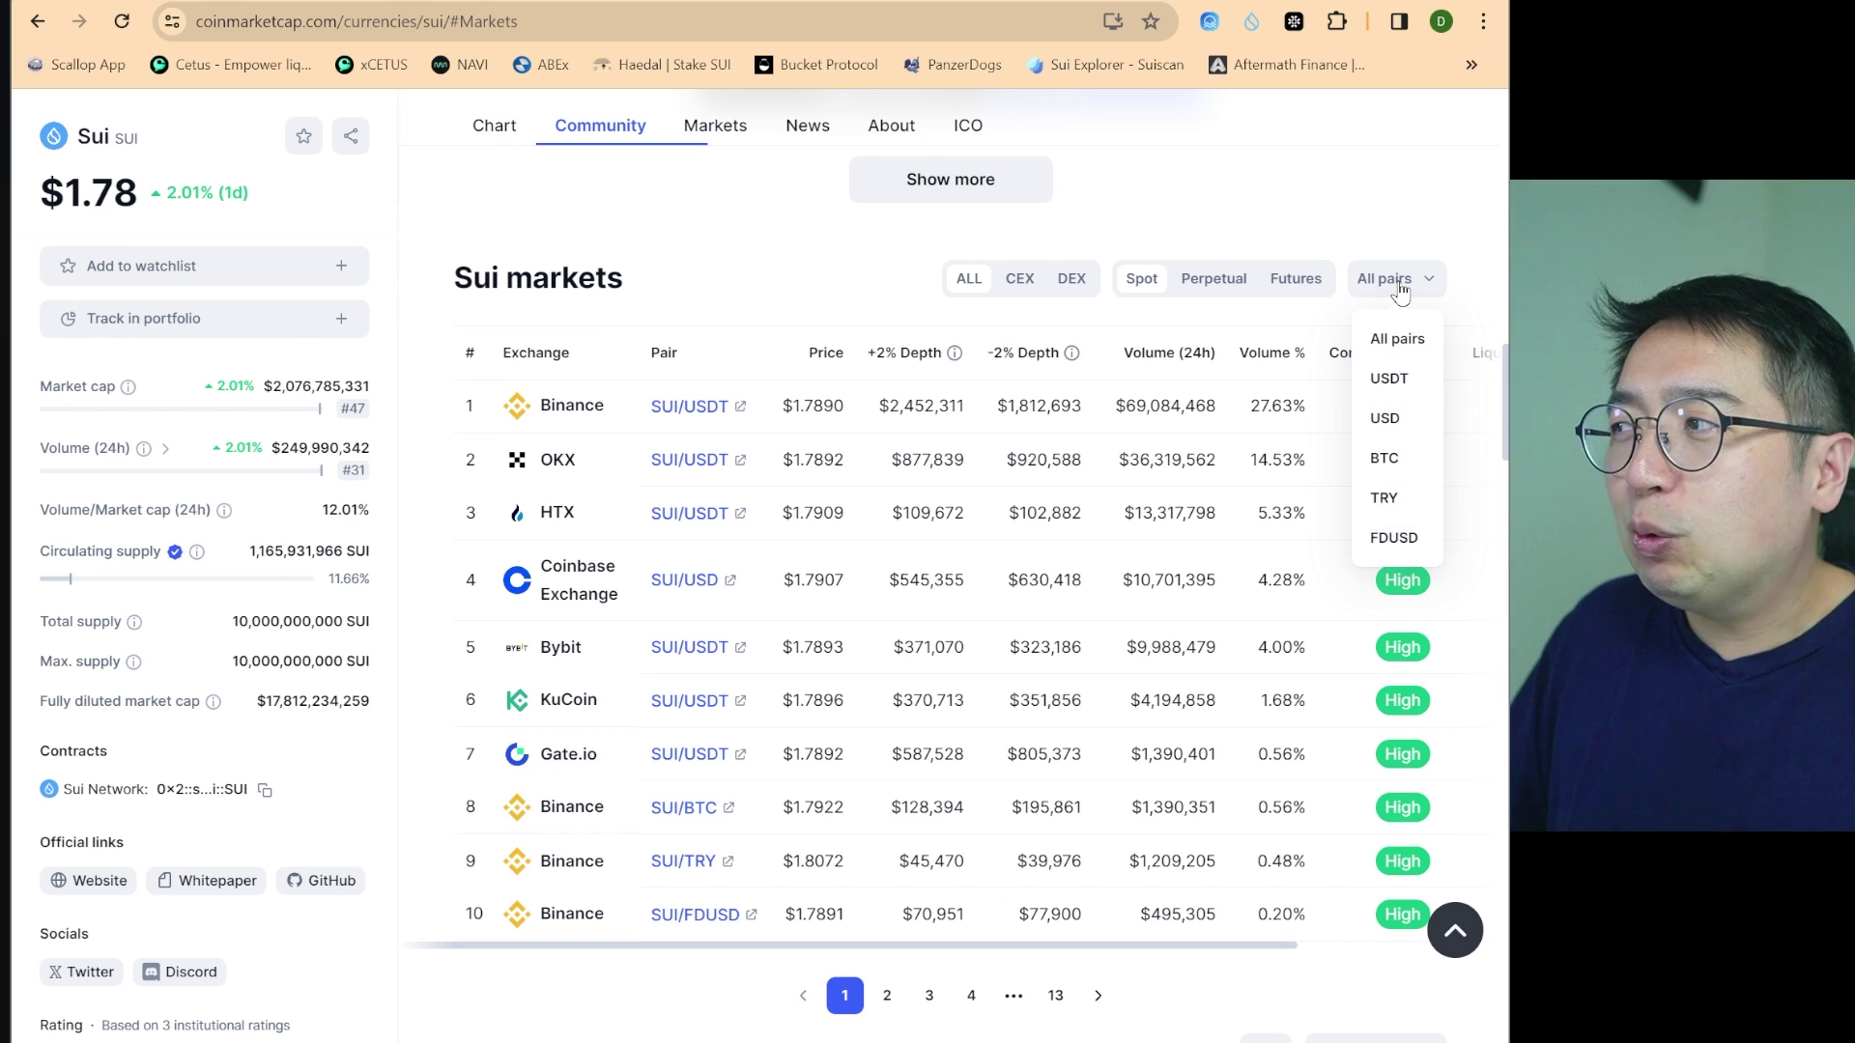
{"action": "left_click", "coordinate": [1393, 420]}
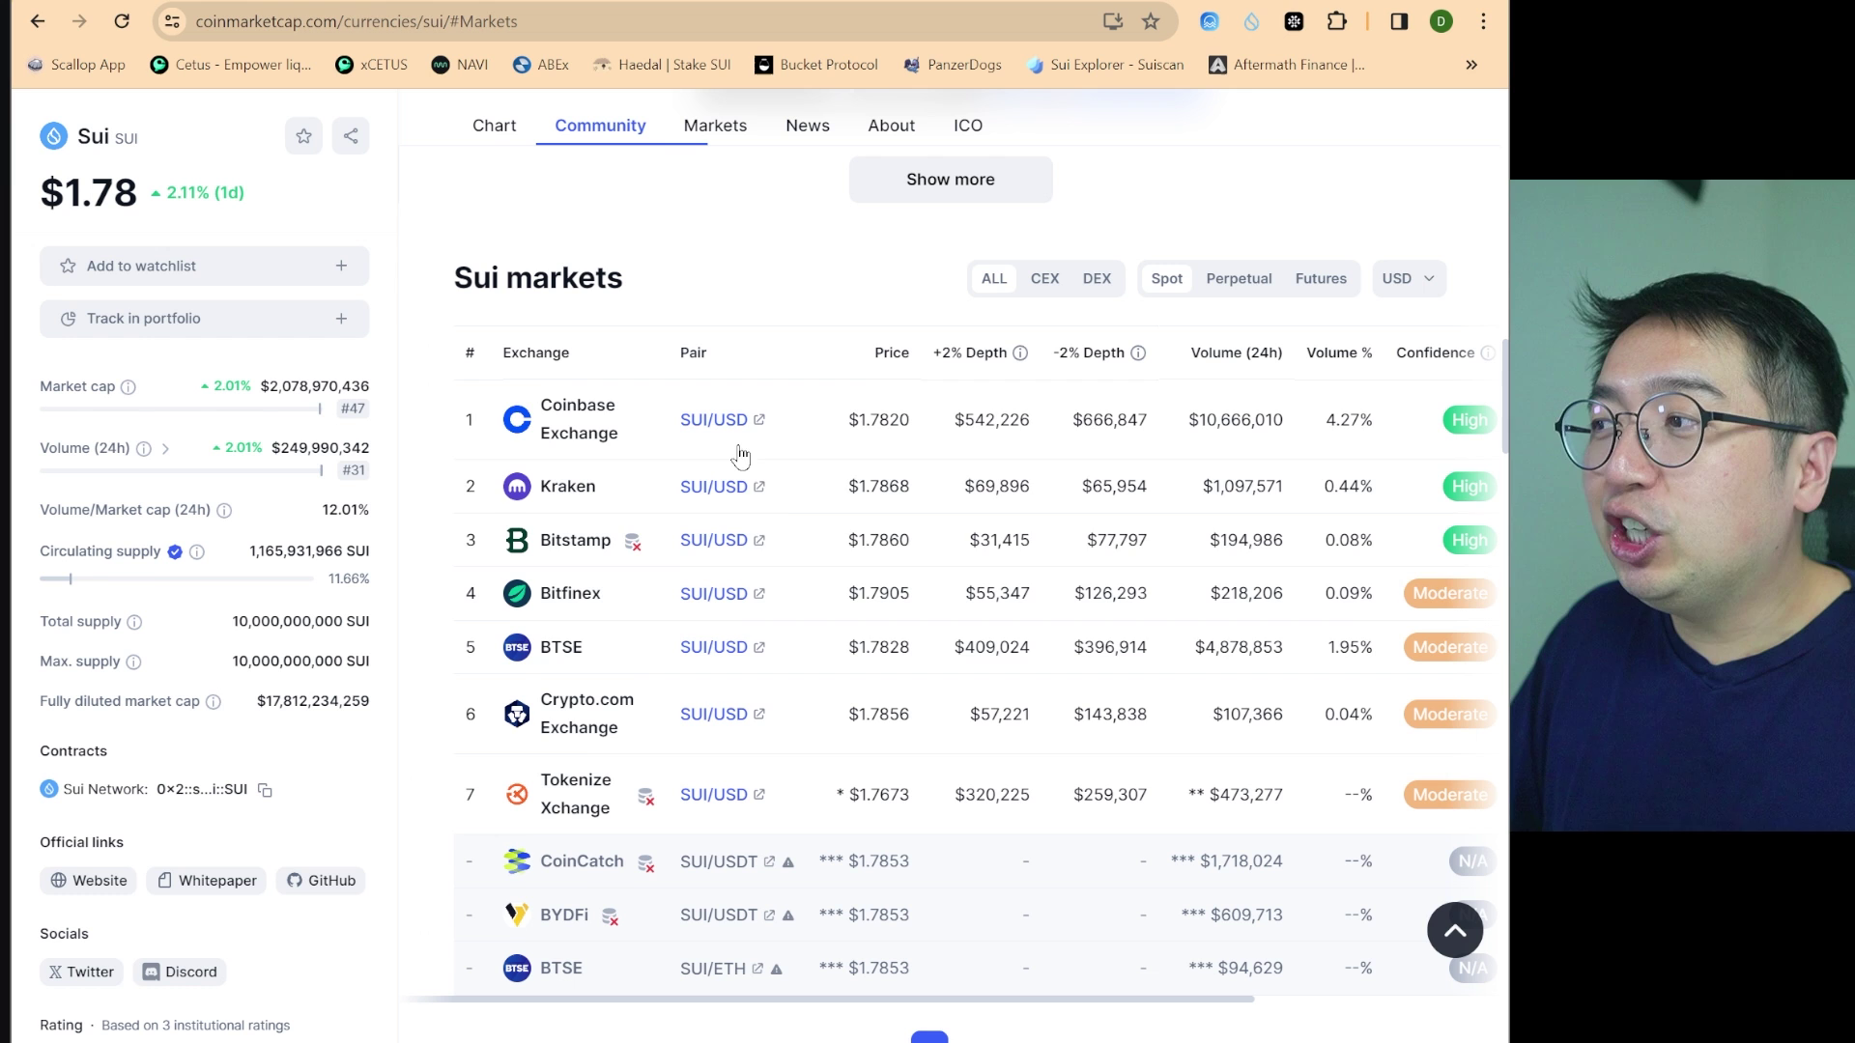
{"action": "scroll", "coordinate": [717, 669], "scroll_direction": "down", "scroll_amount": 1}
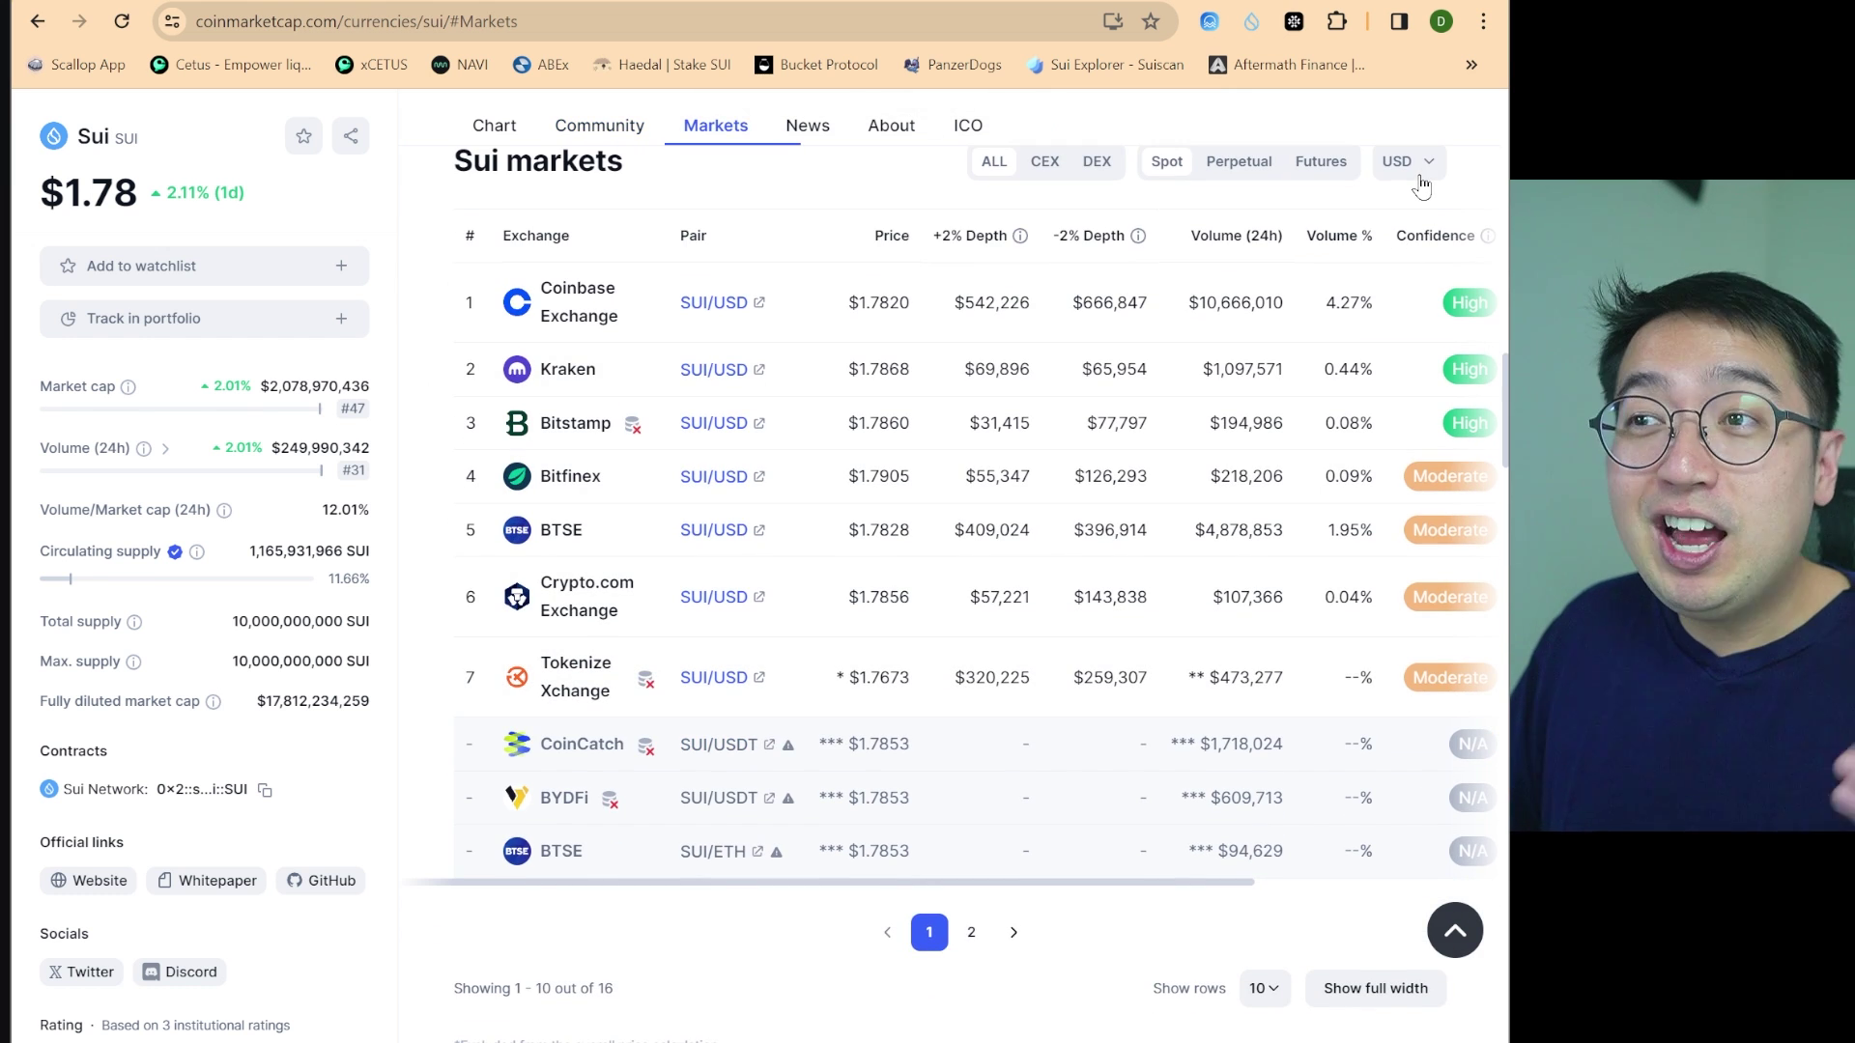
{"action": "left_click", "coordinate": [1420, 186]}
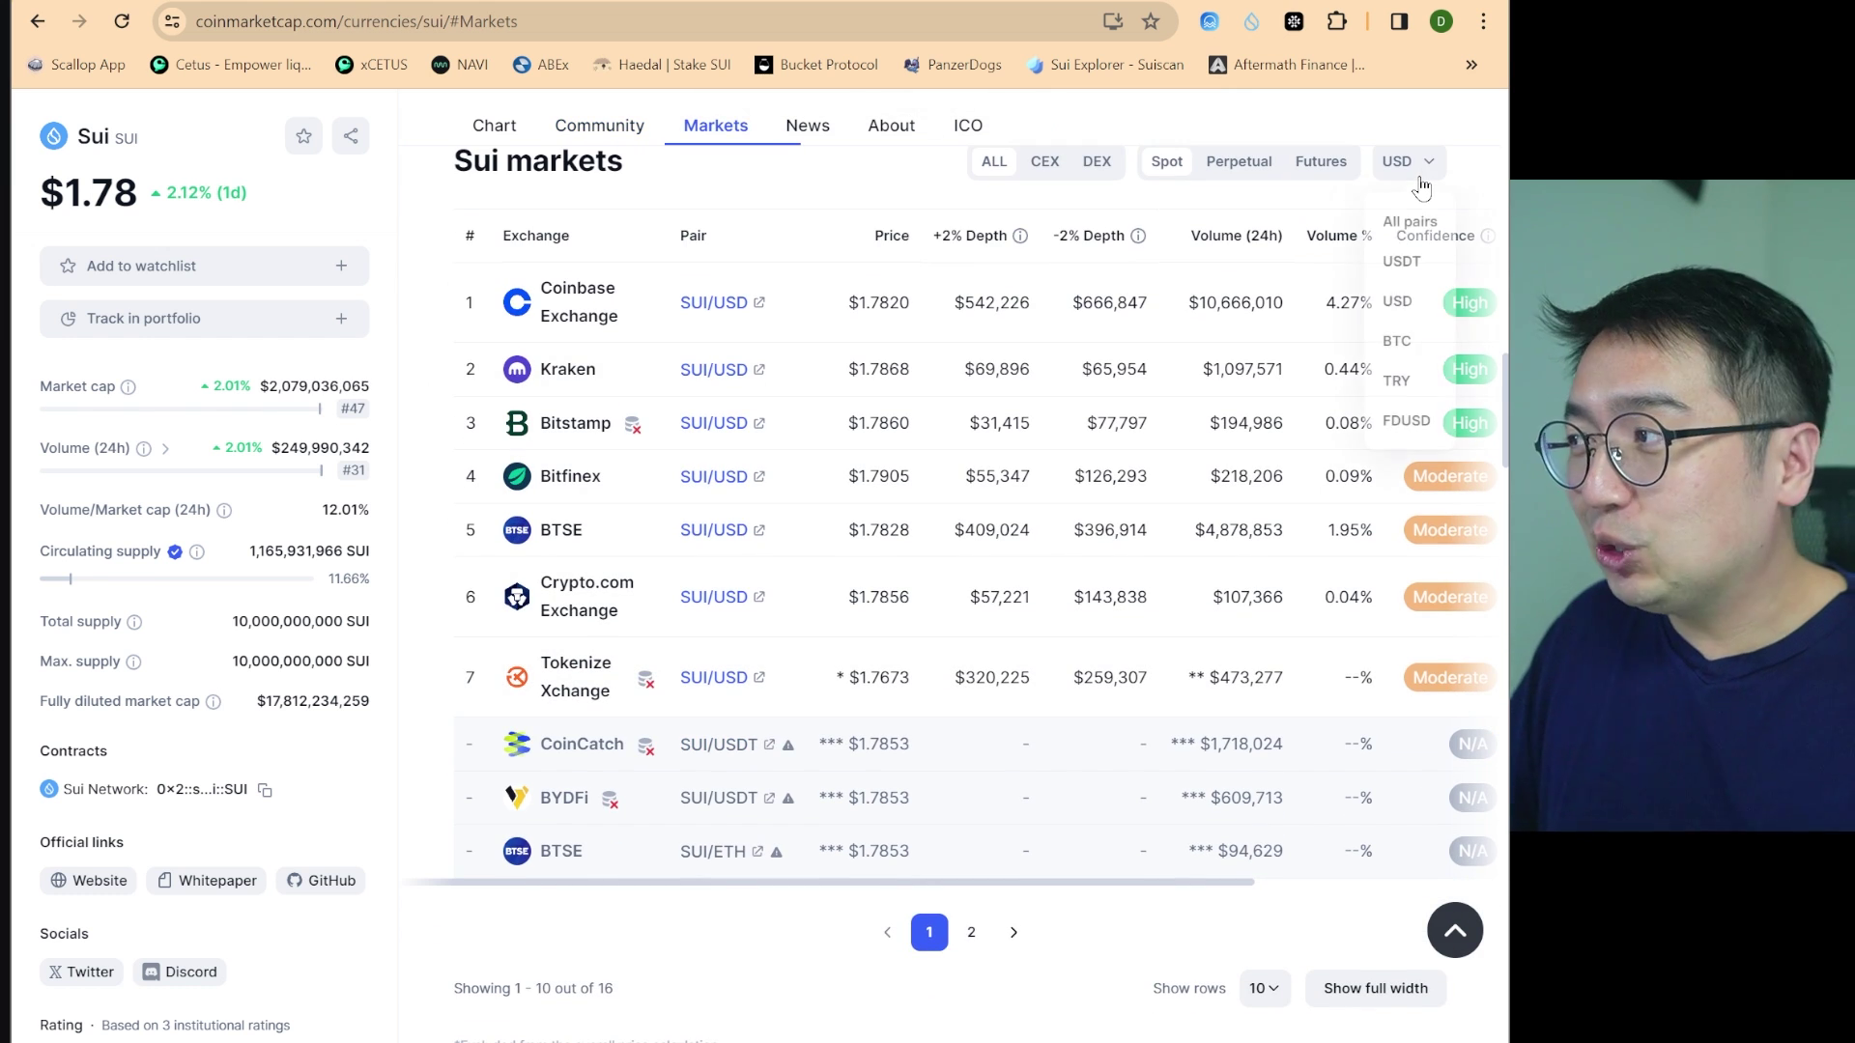
{"action": "left_click", "coordinate": [1406, 262]}
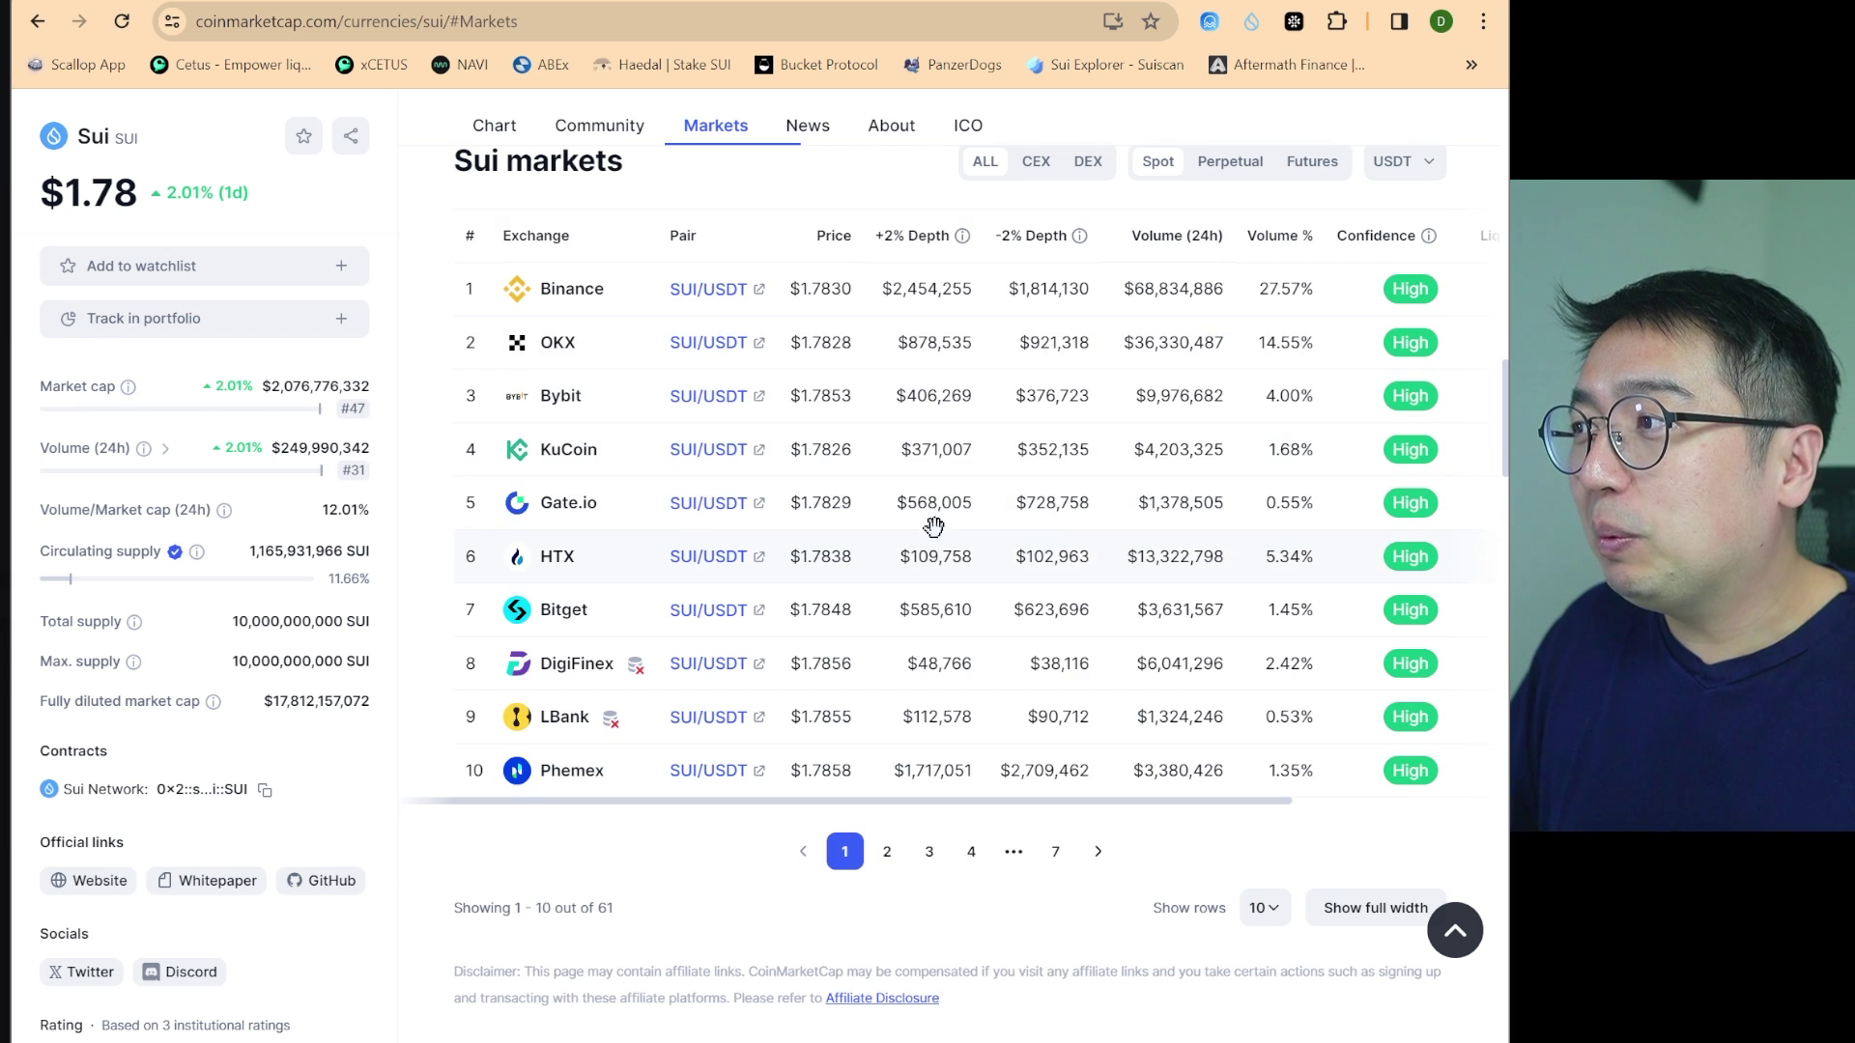
{"action": "scroll", "coordinate": [822, 440], "scroll_direction": "down", "scroll_amount": 5}
{"action": "scroll", "coordinate": [822, 439], "scroll_direction": "up", "scroll_amount": 5}
Show 100 market rows per page
{"action": "left_click", "coordinate": [1266, 794]}
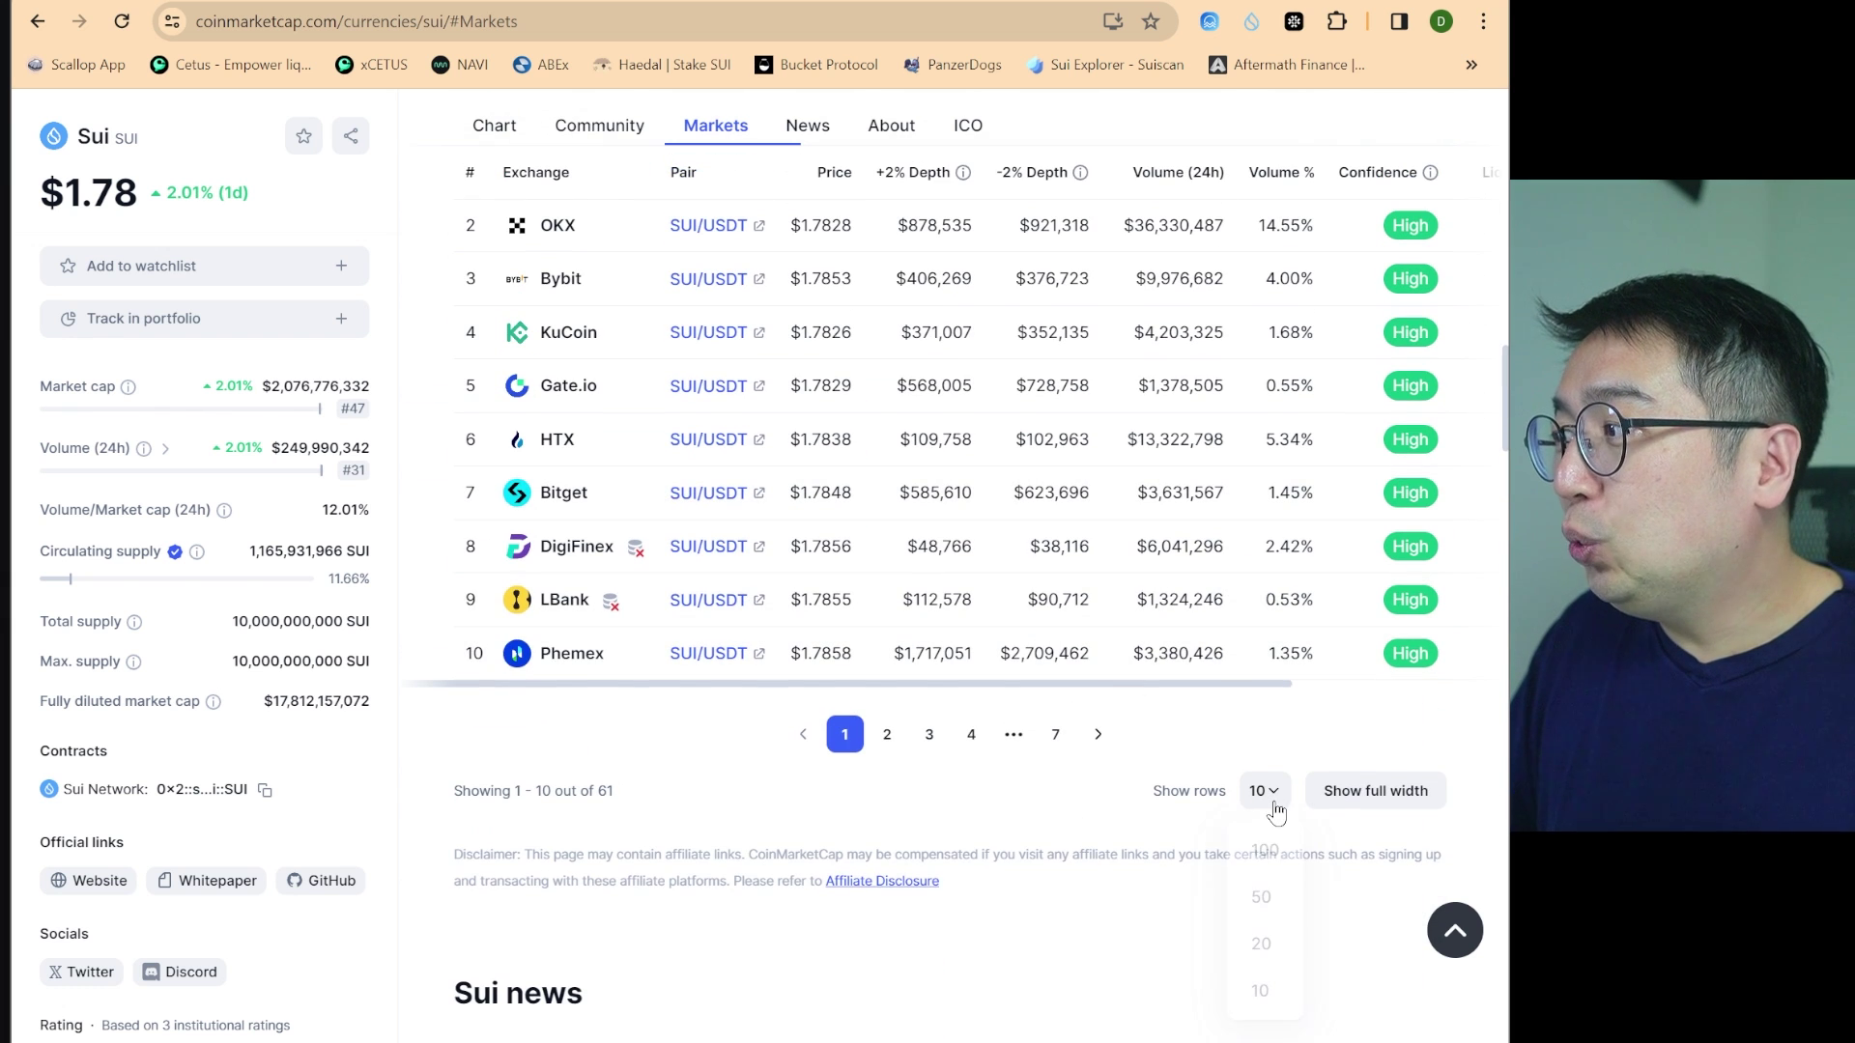
{"action": "left_click", "coordinate": [1263, 850]}
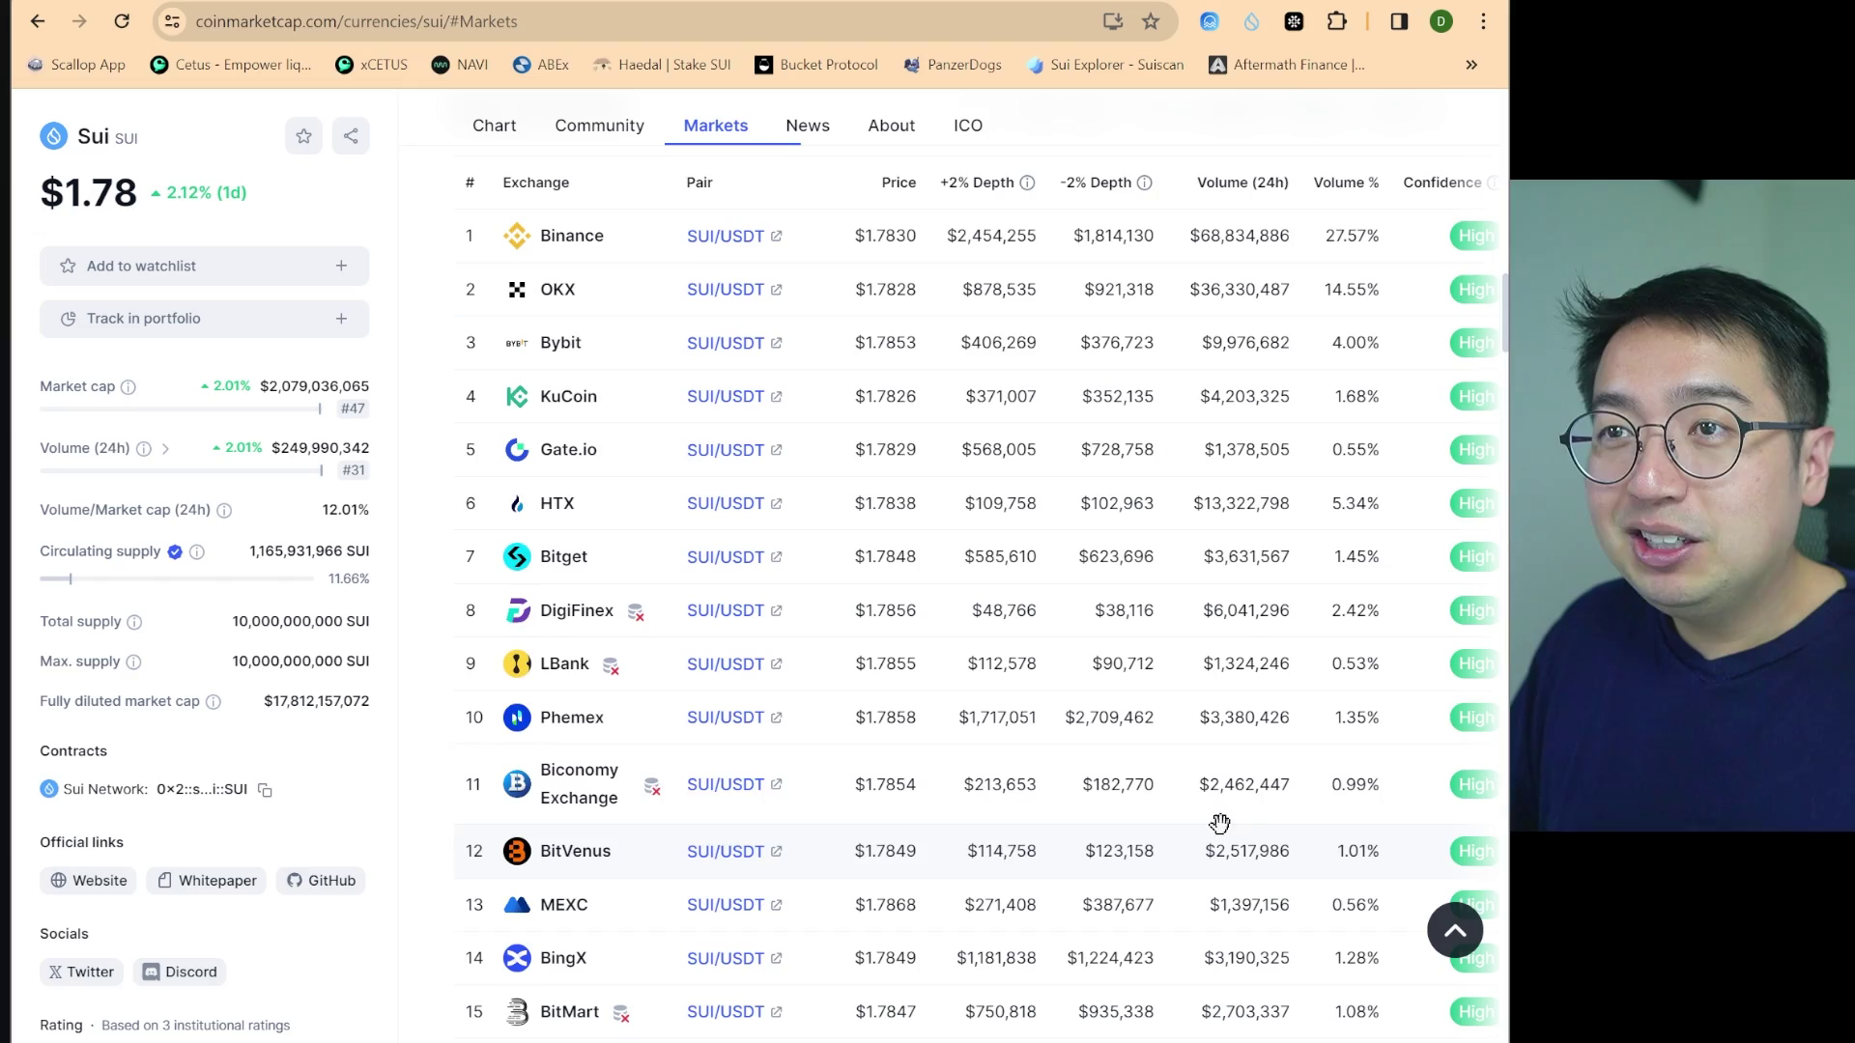
{"action": "scroll", "coordinate": [1206, 780], "scroll_direction": "down", "scroll_amount": 15}
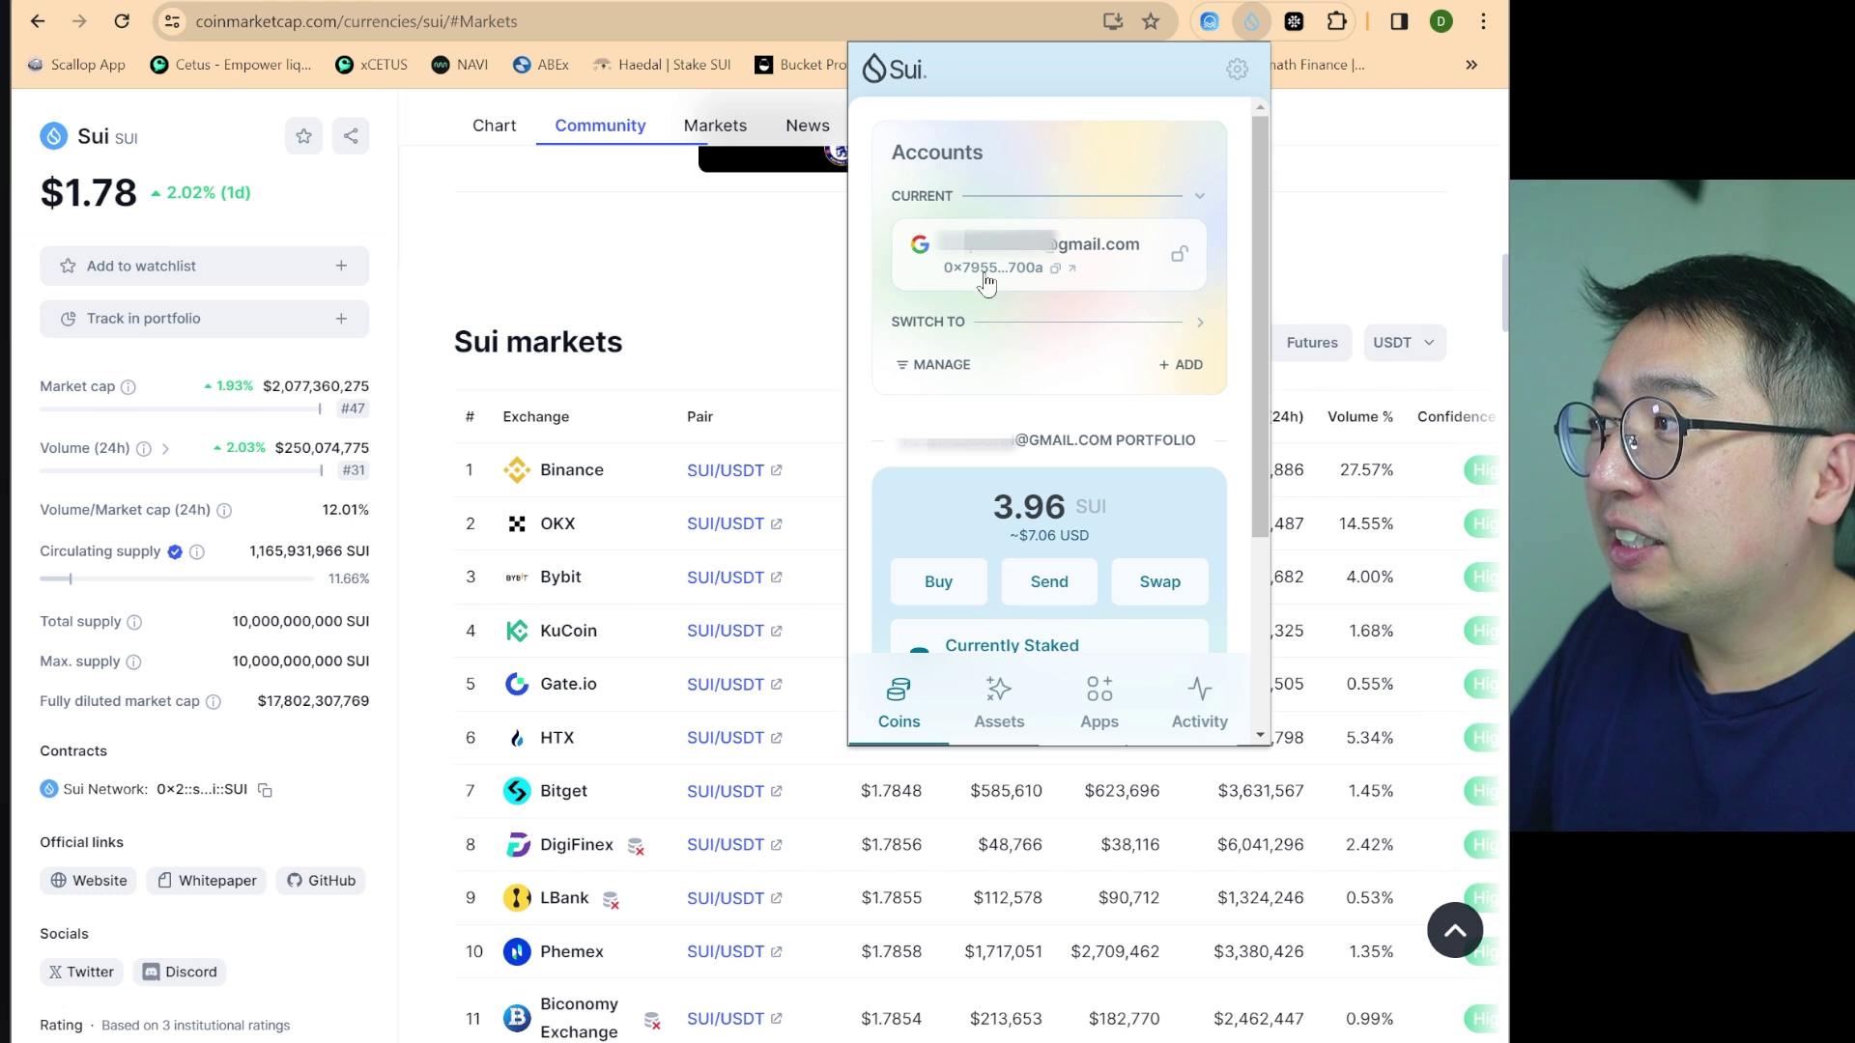
Copy the Sui Wallet account address, then the Suiet Wallet #1 address
{"action": "left_click", "coordinate": [1055, 270]}
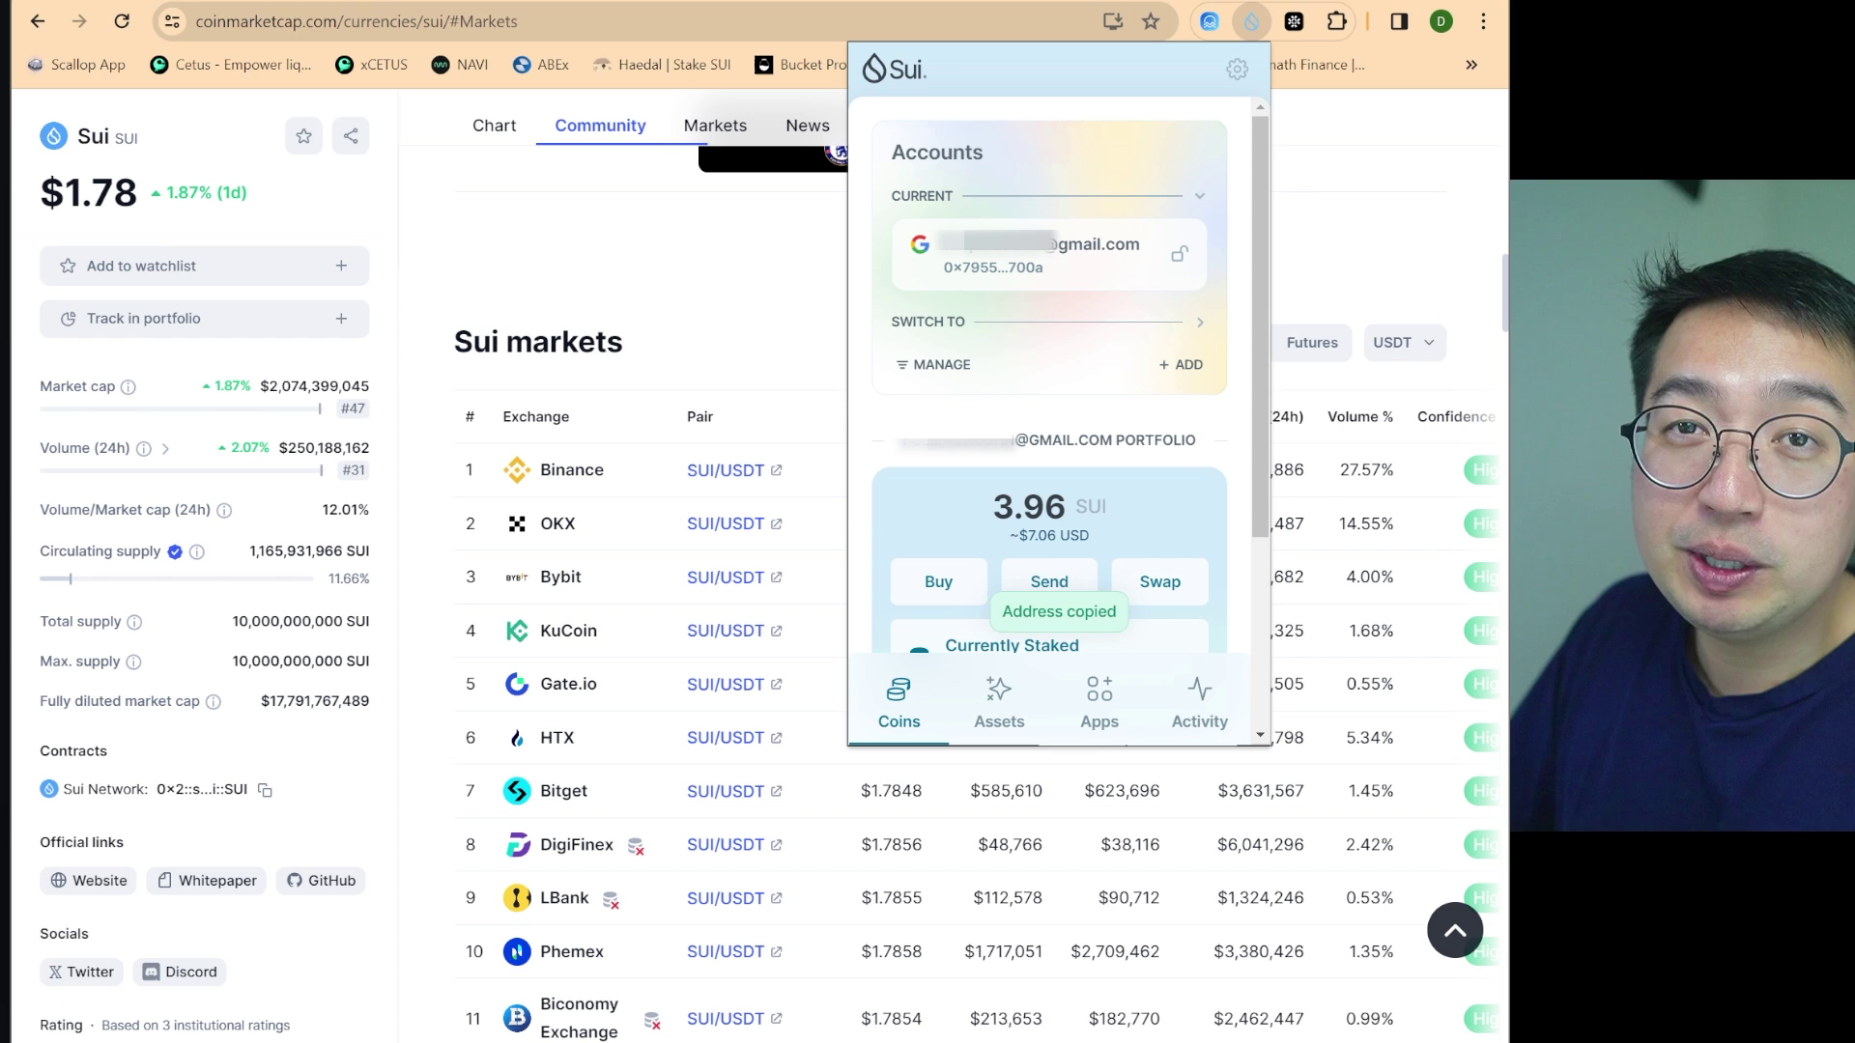
{"action": "left_click", "coordinate": [1208, 21]}
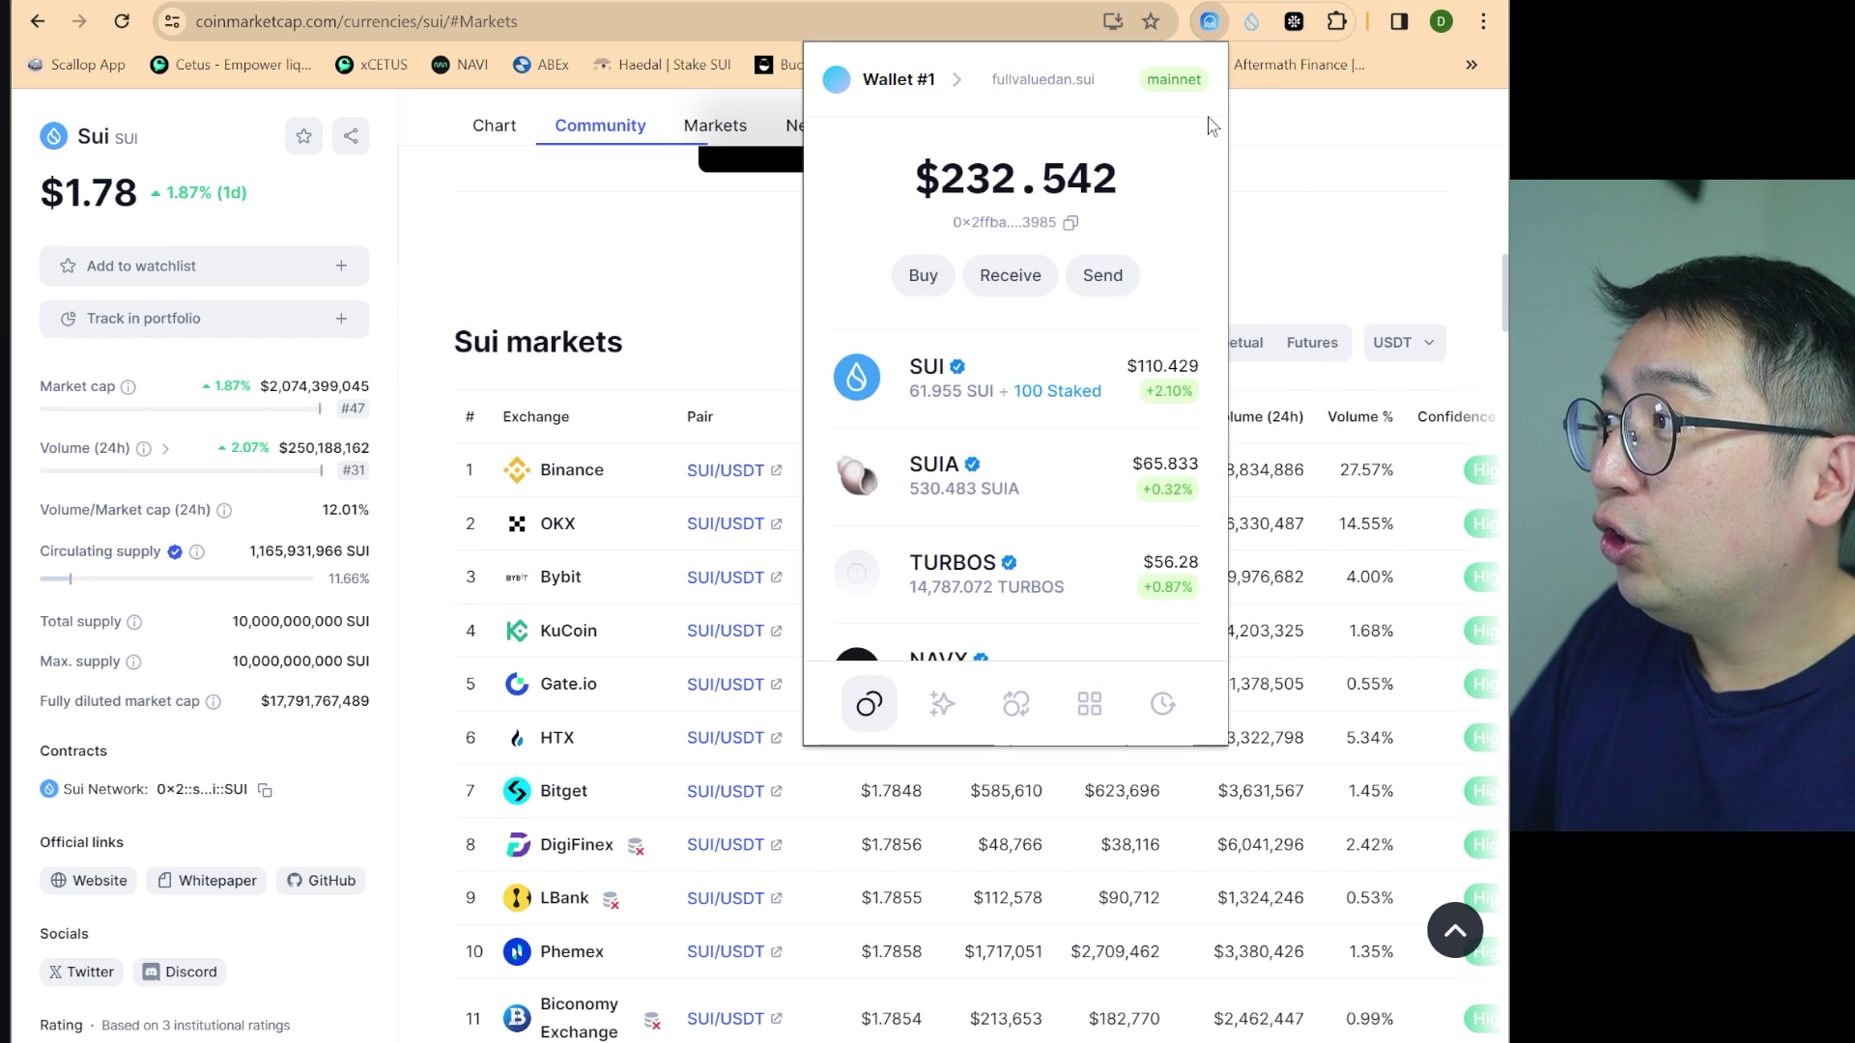
{"action": "left_click", "coordinate": [1071, 224]}
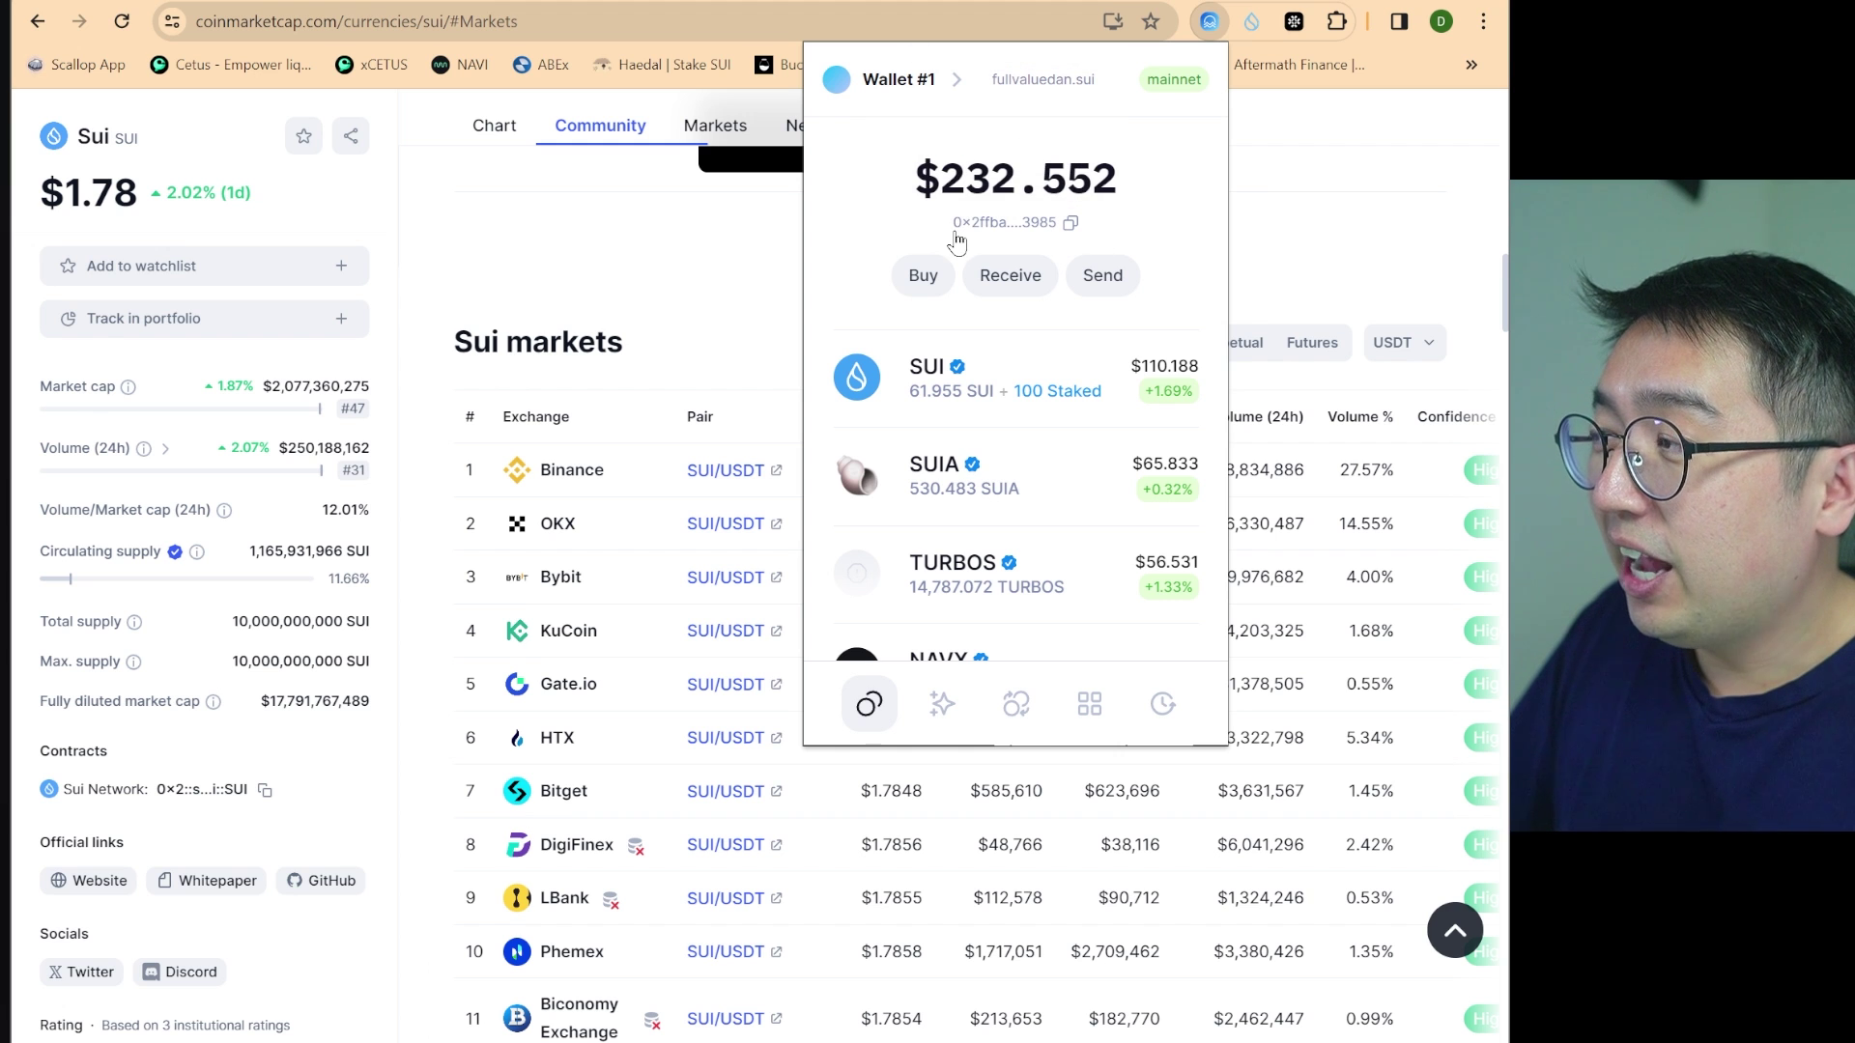
{"action": "left_click", "coordinate": [1071, 224]}
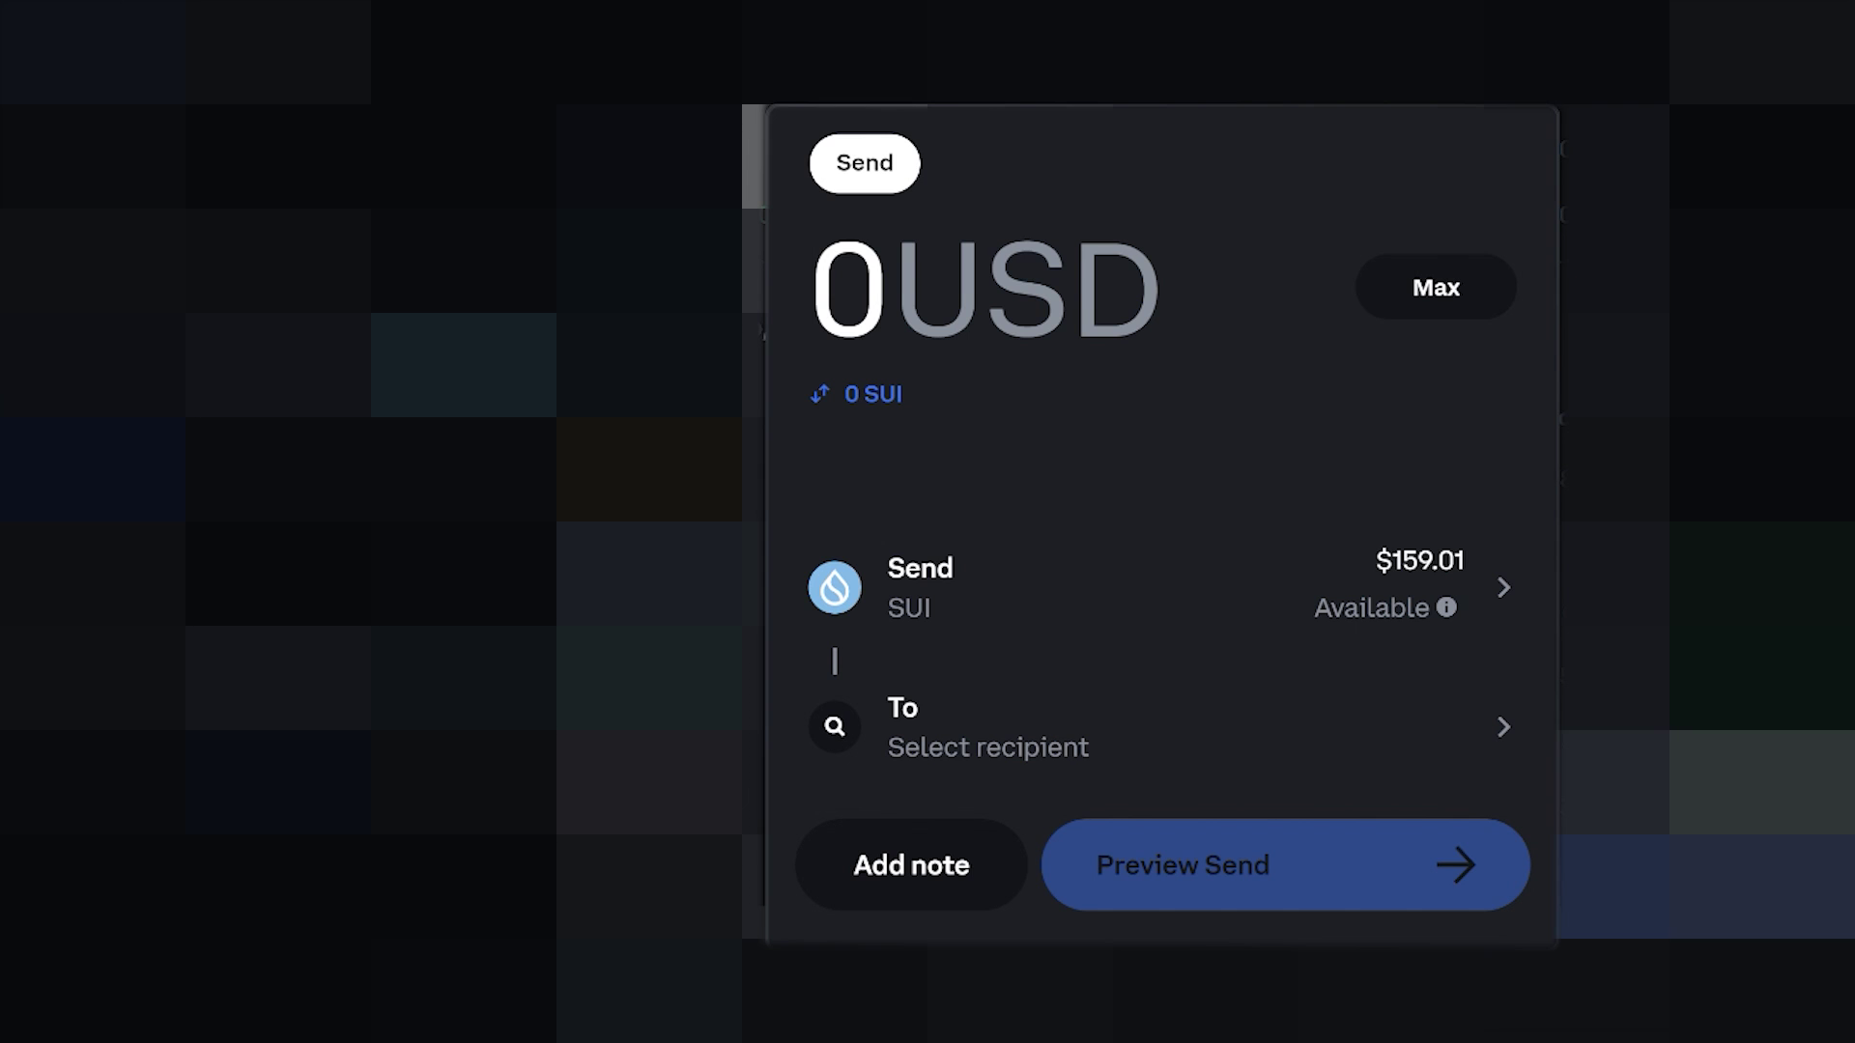
Send the full SUI balance to the pasted SUIET Wallet address, reaching the $158.83 confirmation
{"action": "left_click", "coordinate": [1433, 298]}
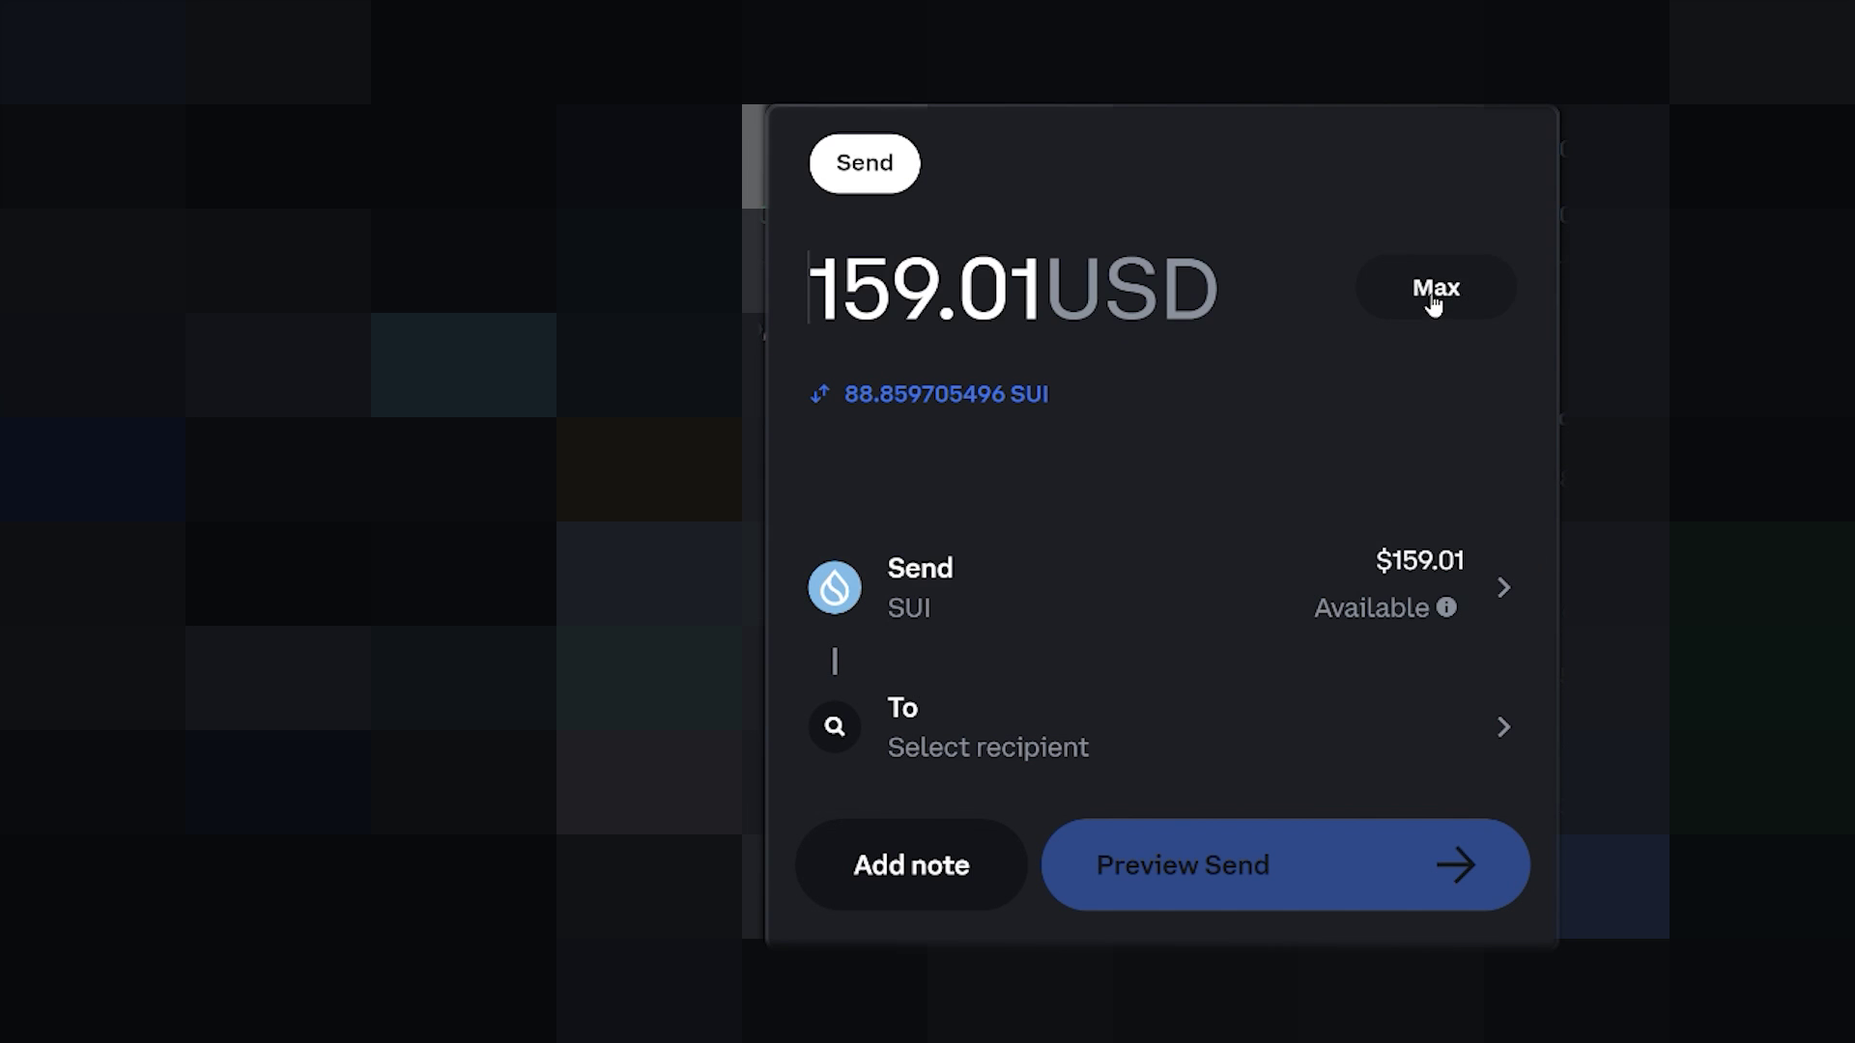
{"action": "left_click", "coordinate": [1227, 715]}
{"action": "key", "text": "ctrl+v"}
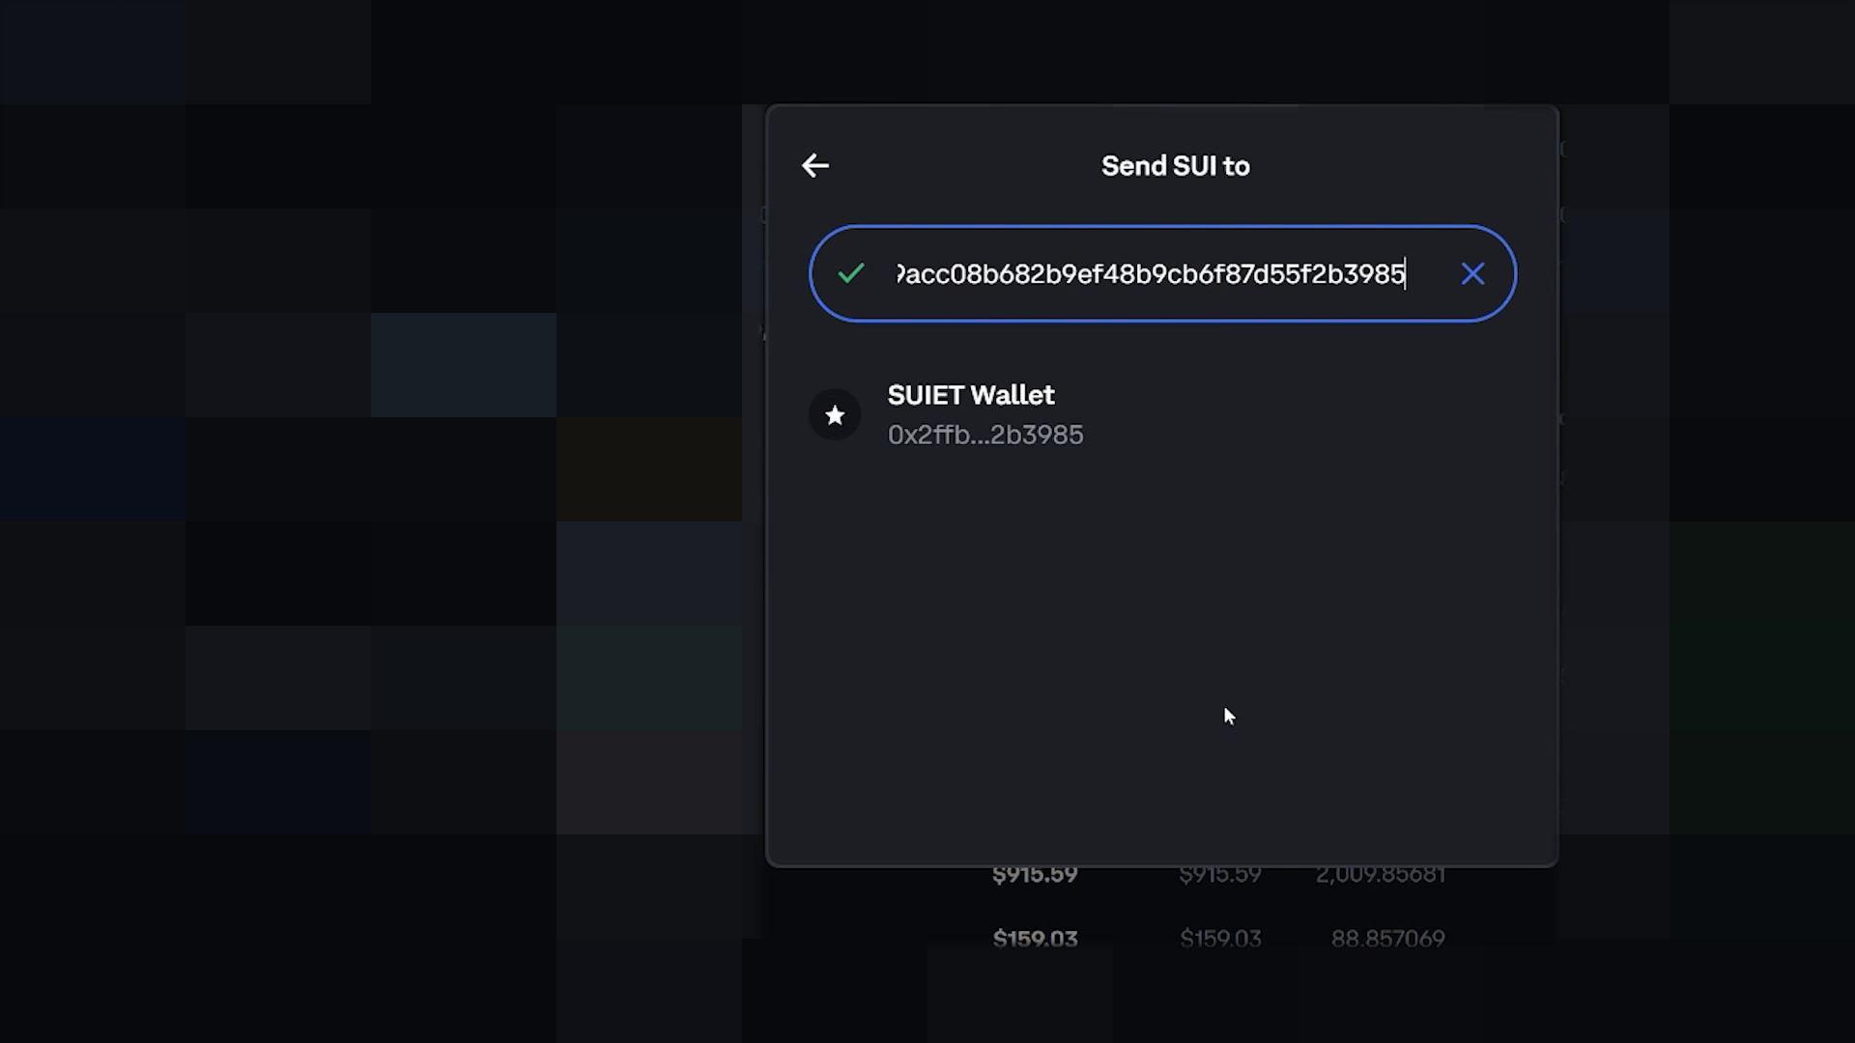
{"action": "left_click", "coordinate": [1101, 491]}
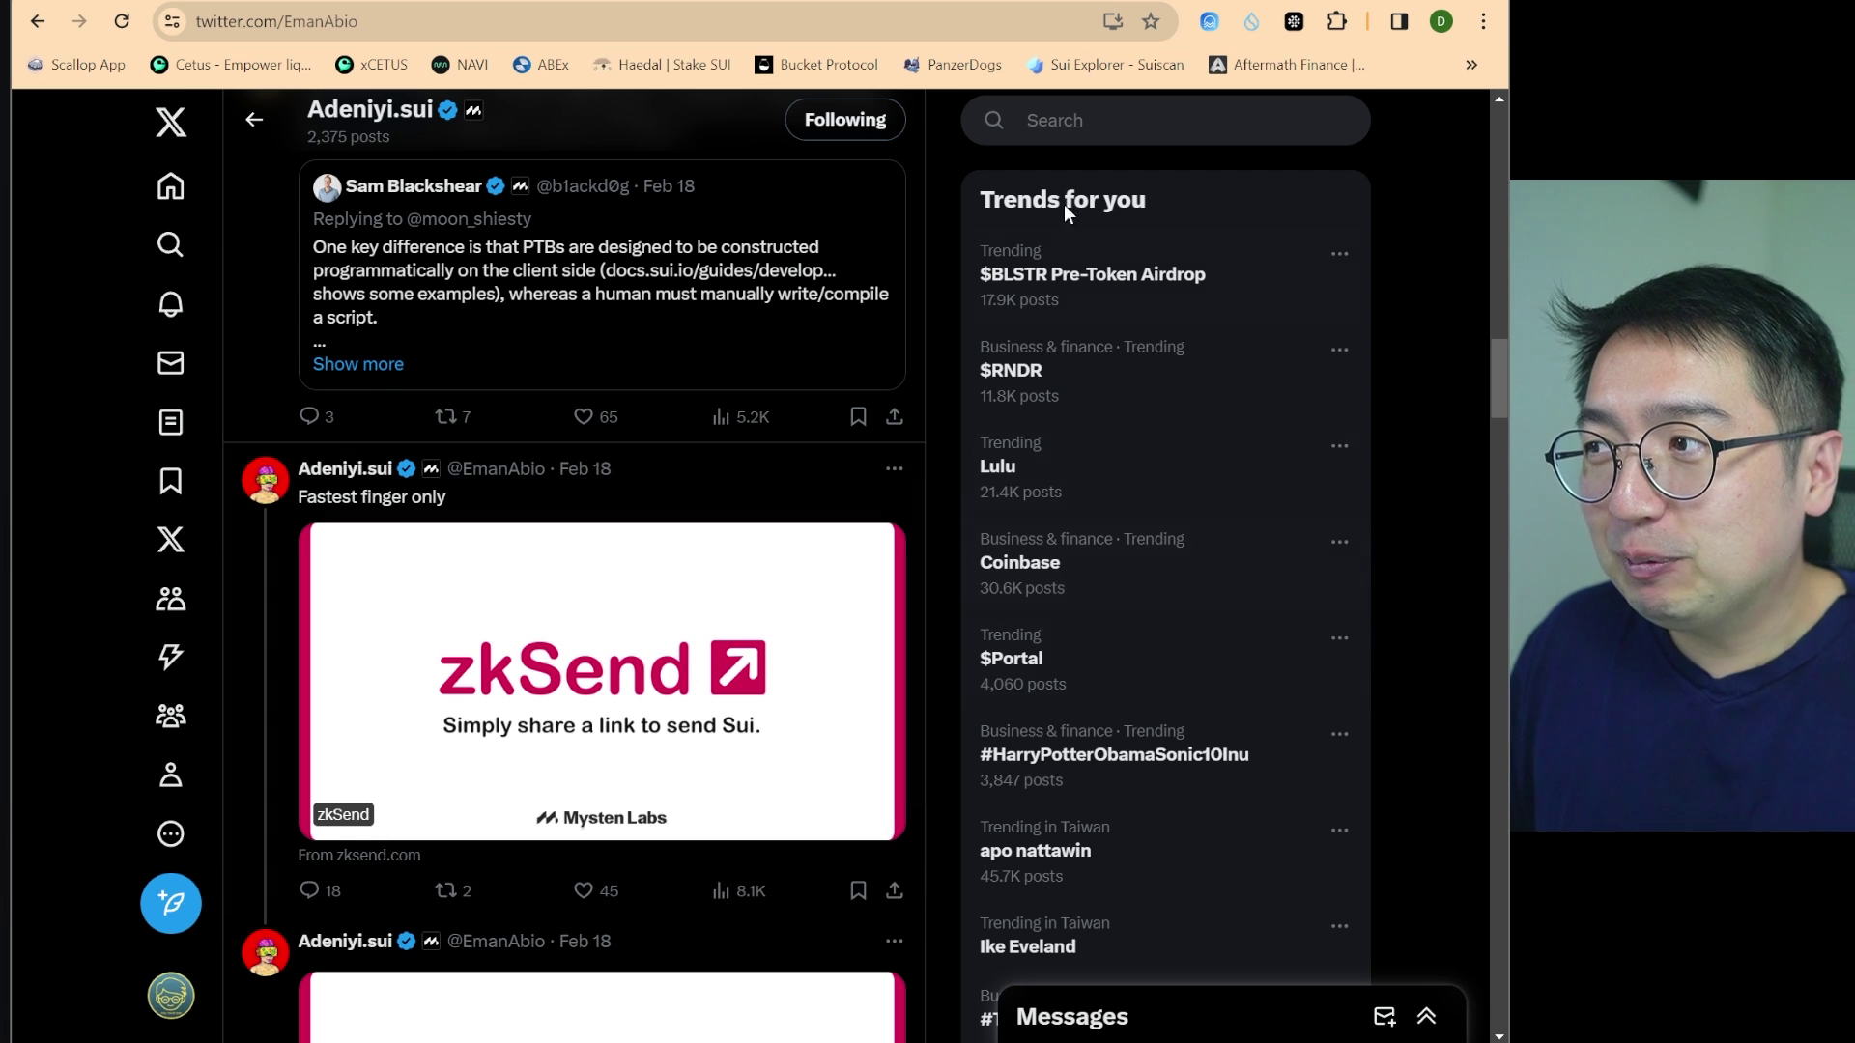
Scroll the community member's posts, then go back to the official Sui profile with Alt+Left
{"action": "scroll", "coordinate": [889, 405], "scroll_direction": "down", "scroll_amount": 1}
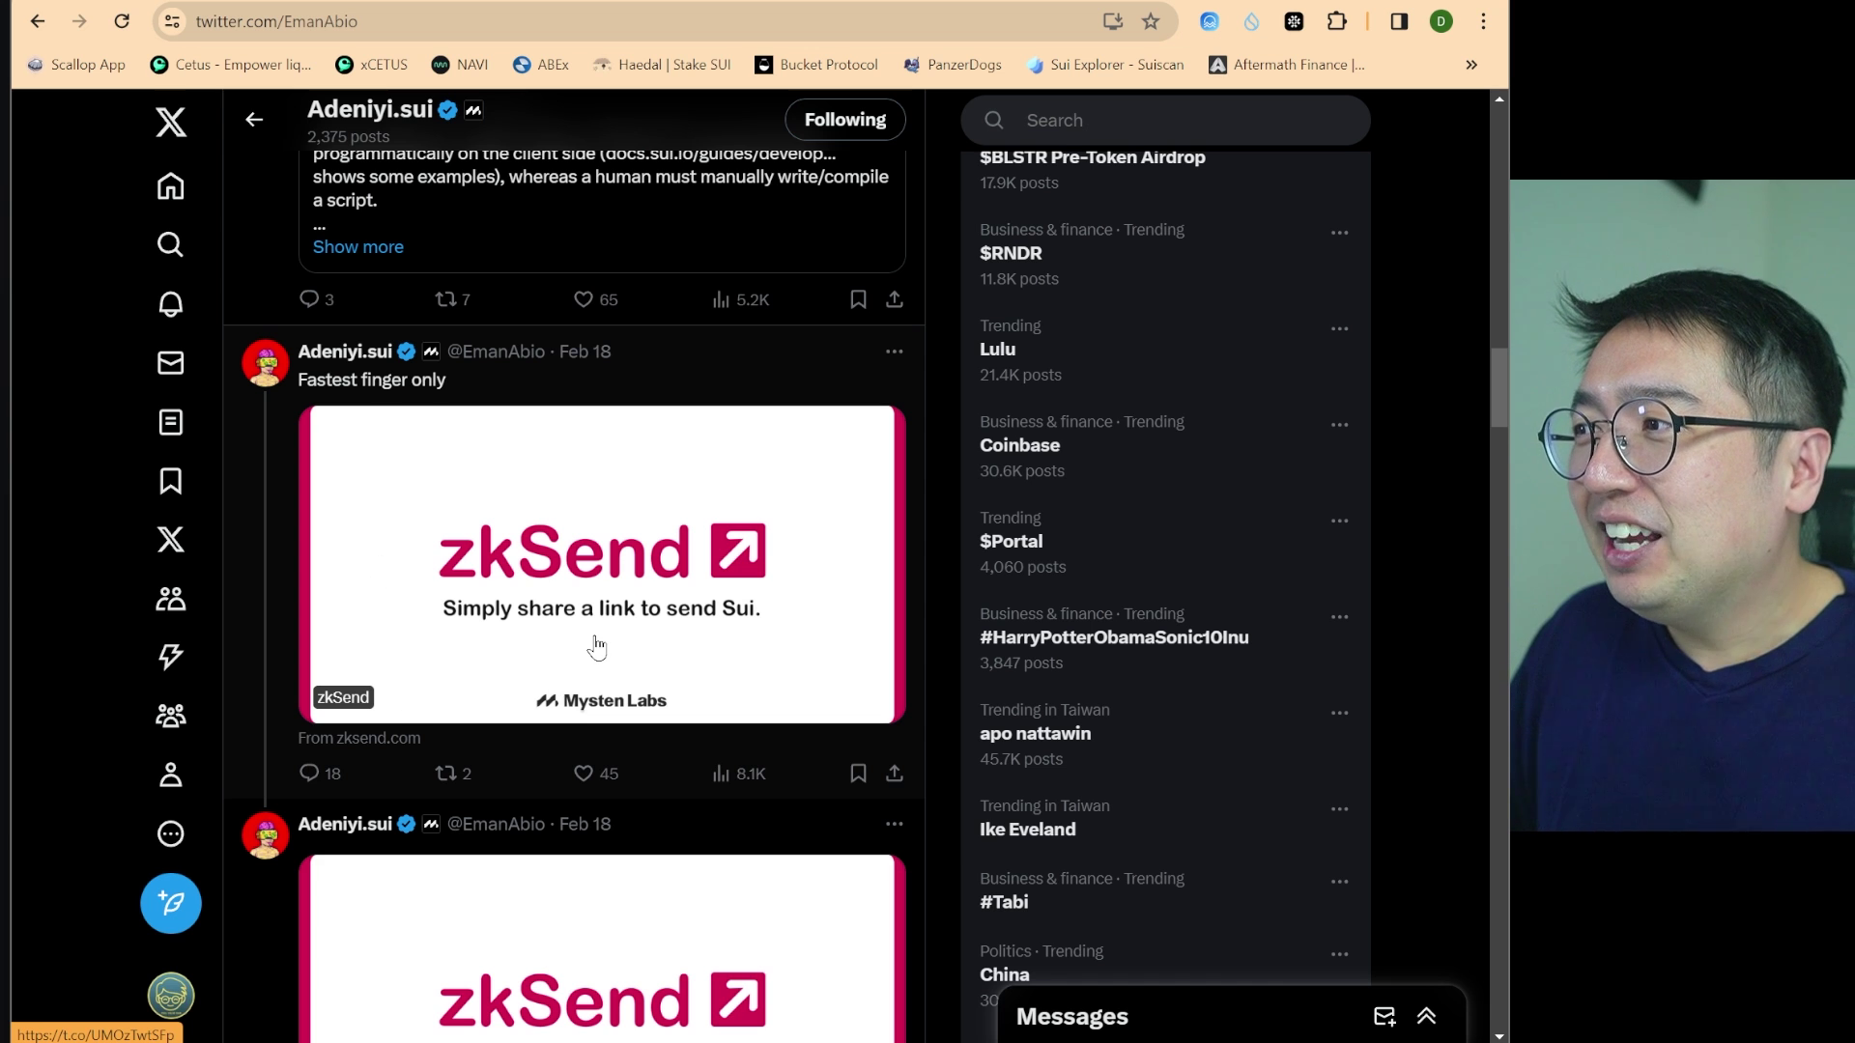
{"action": "scroll", "coordinate": [596, 645], "scroll_direction": "down", "scroll_amount": 1}
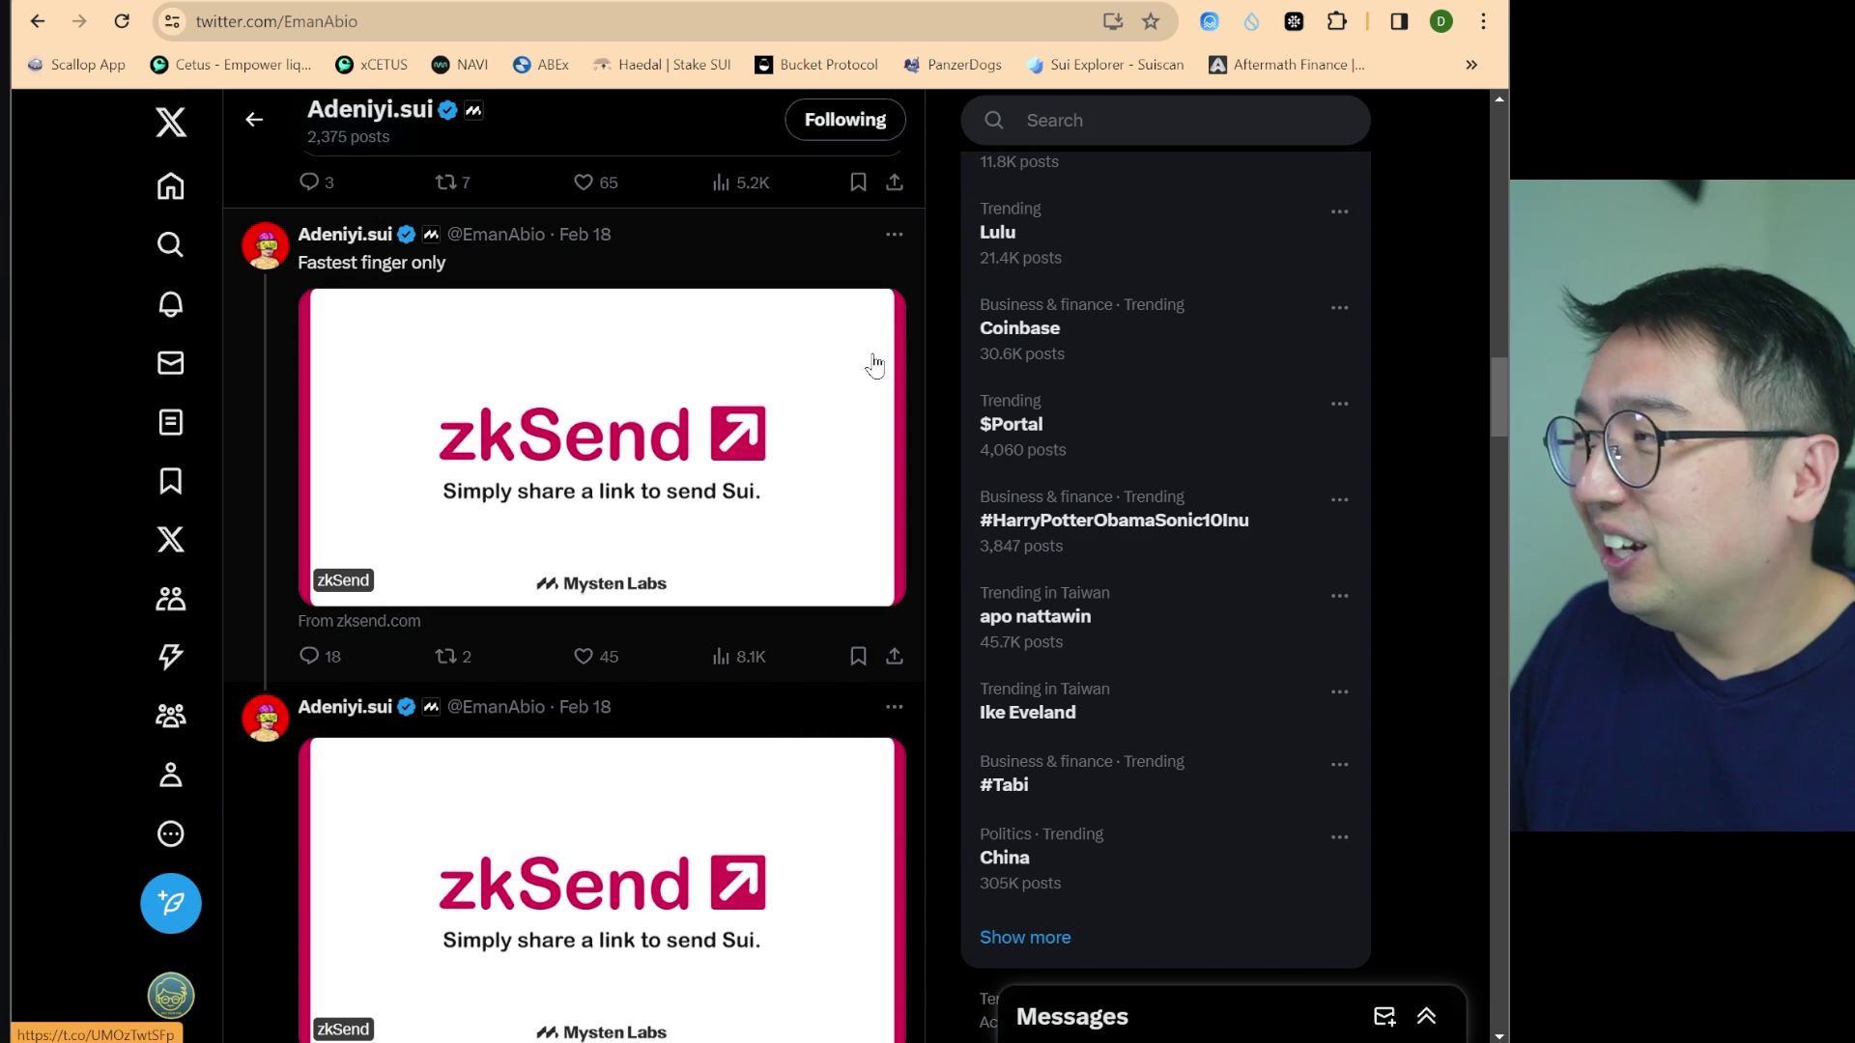
{"action": "key", "text": "alt+Left"}
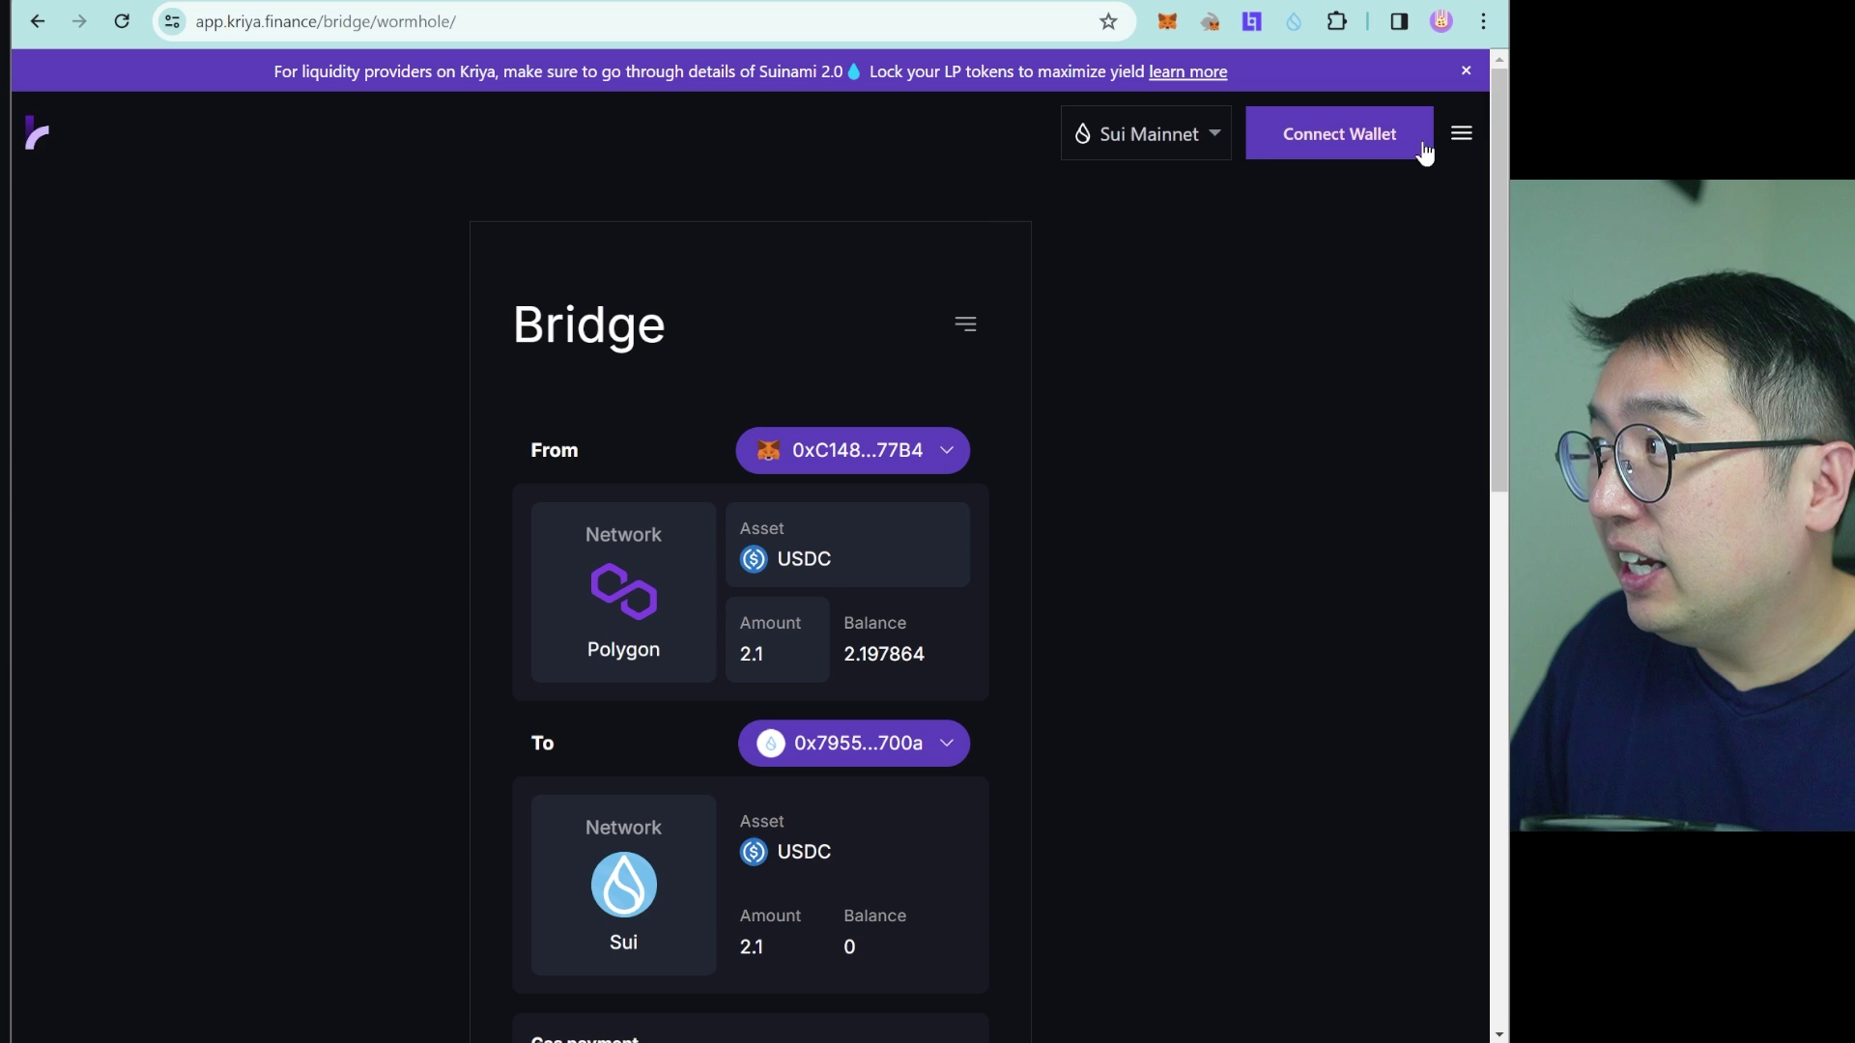
Keep Polygon as the source network for the 2.1 USDC bridge to Sui
{"action": "left_click", "coordinate": [1462, 135]}
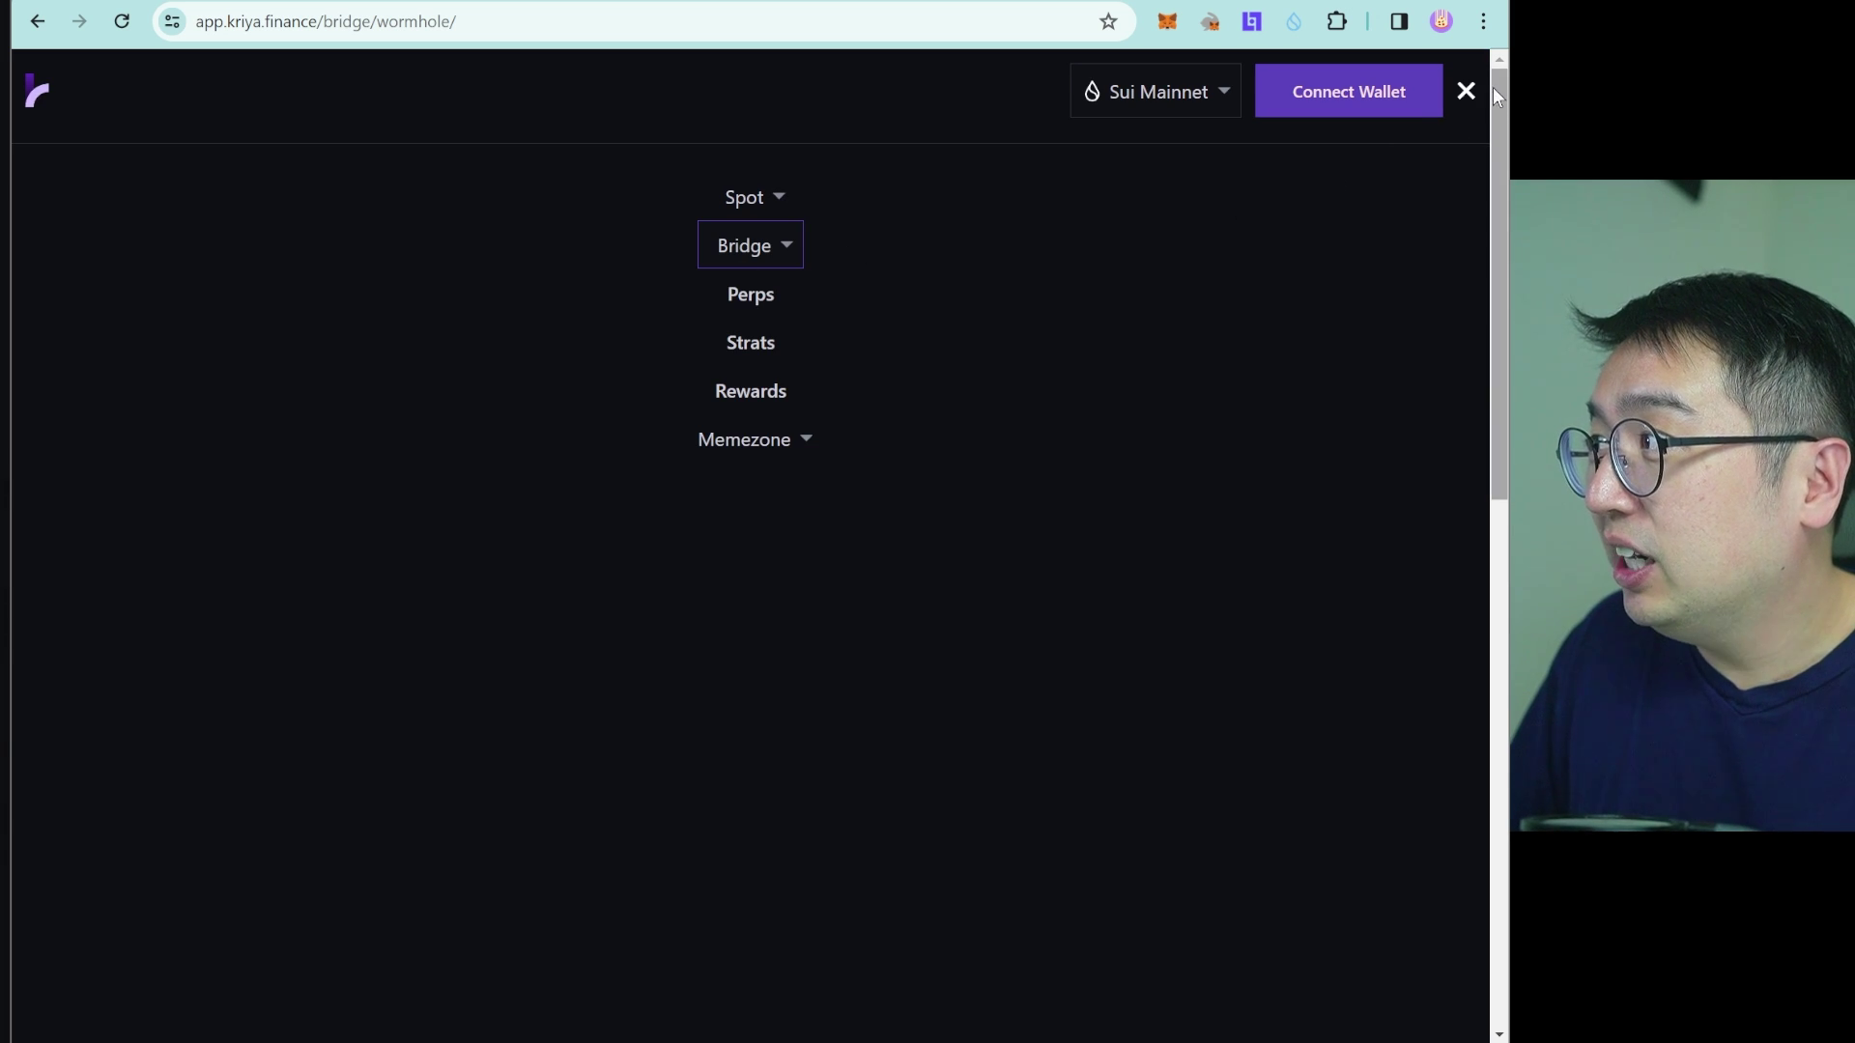
{"action": "left_click", "coordinate": [1463, 98]}
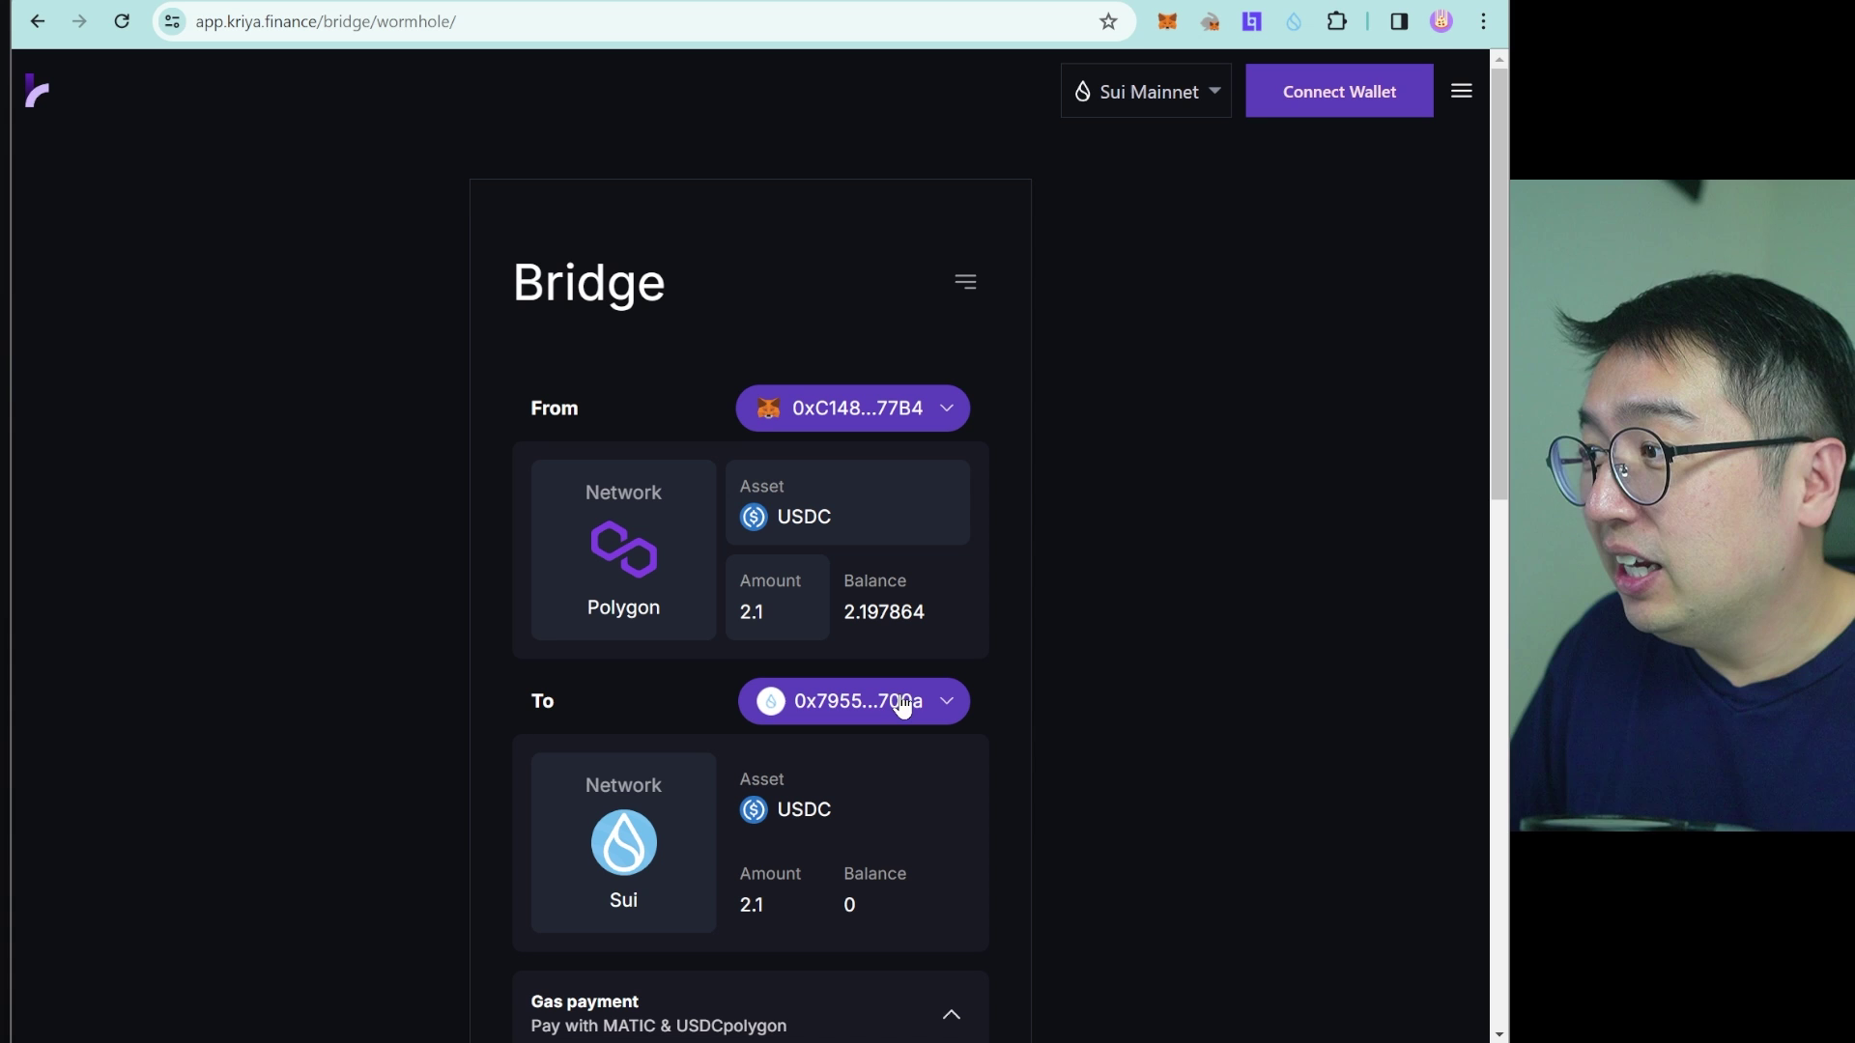
{"action": "left_click", "coordinate": [690, 601]}
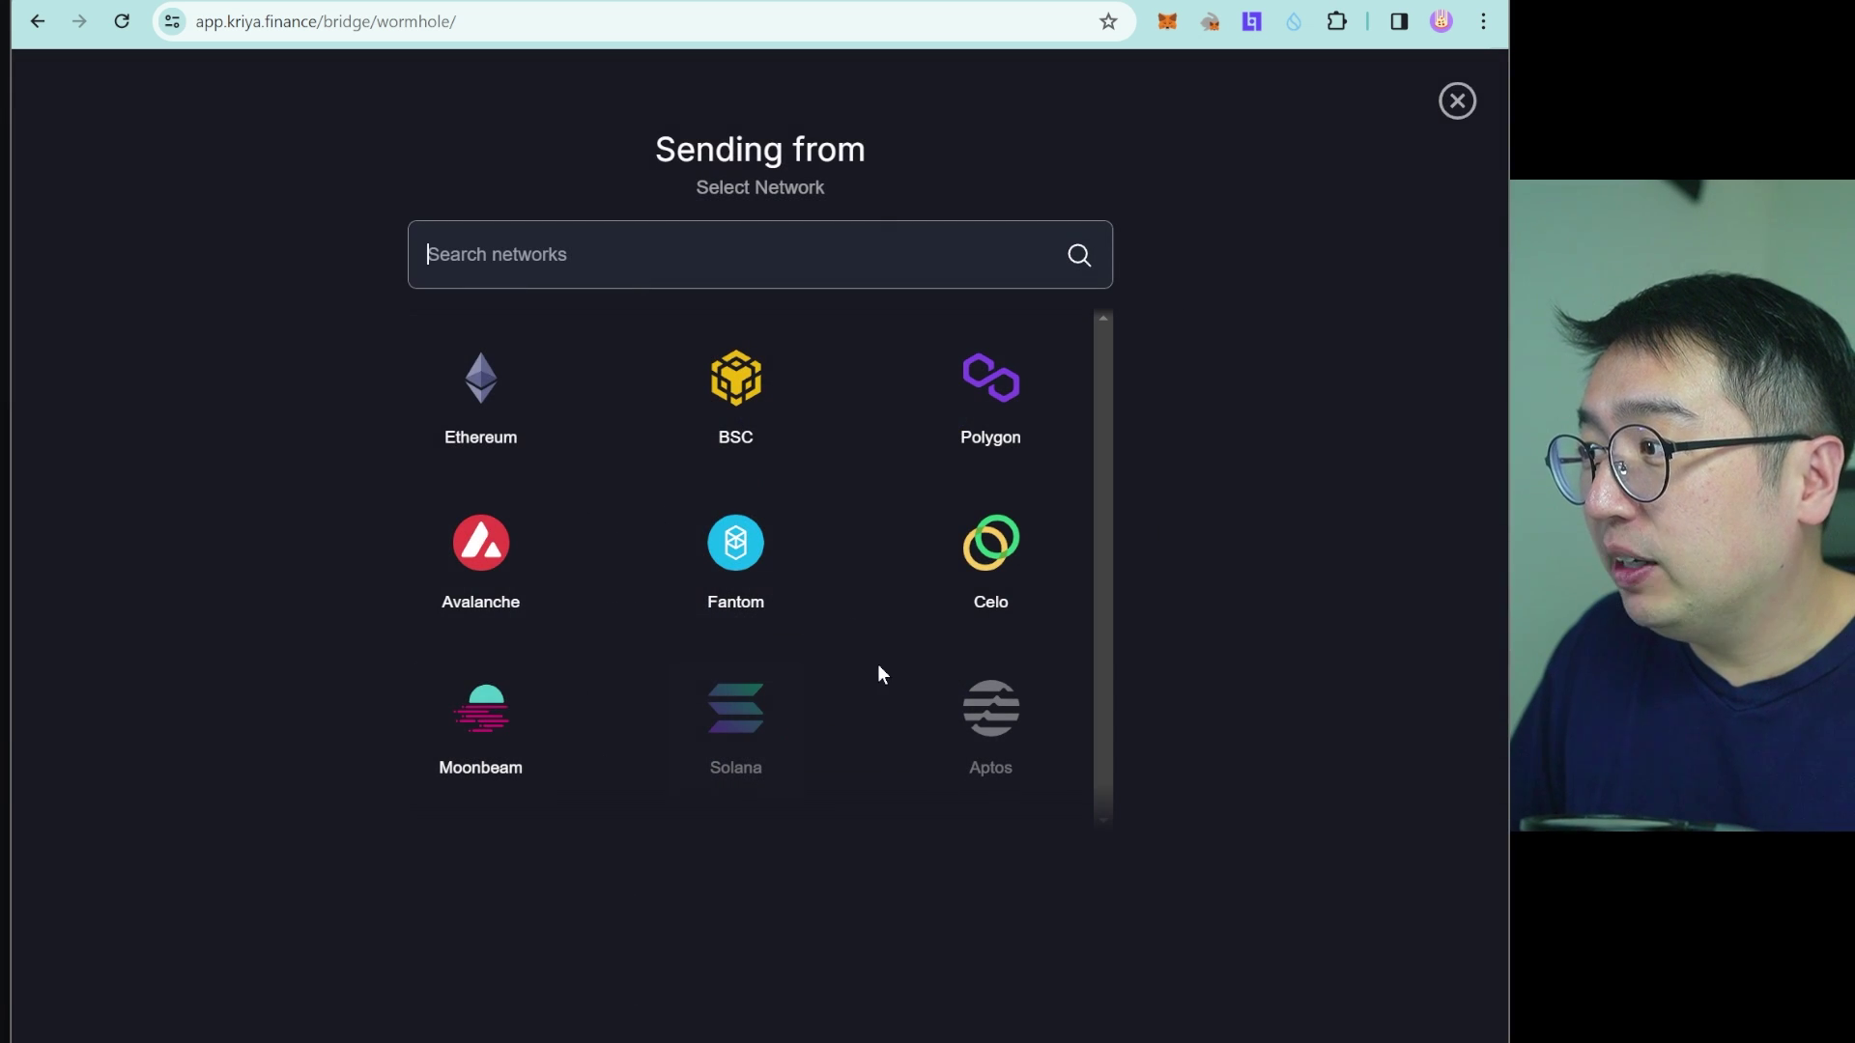
{"action": "left_click", "coordinate": [1017, 426]}
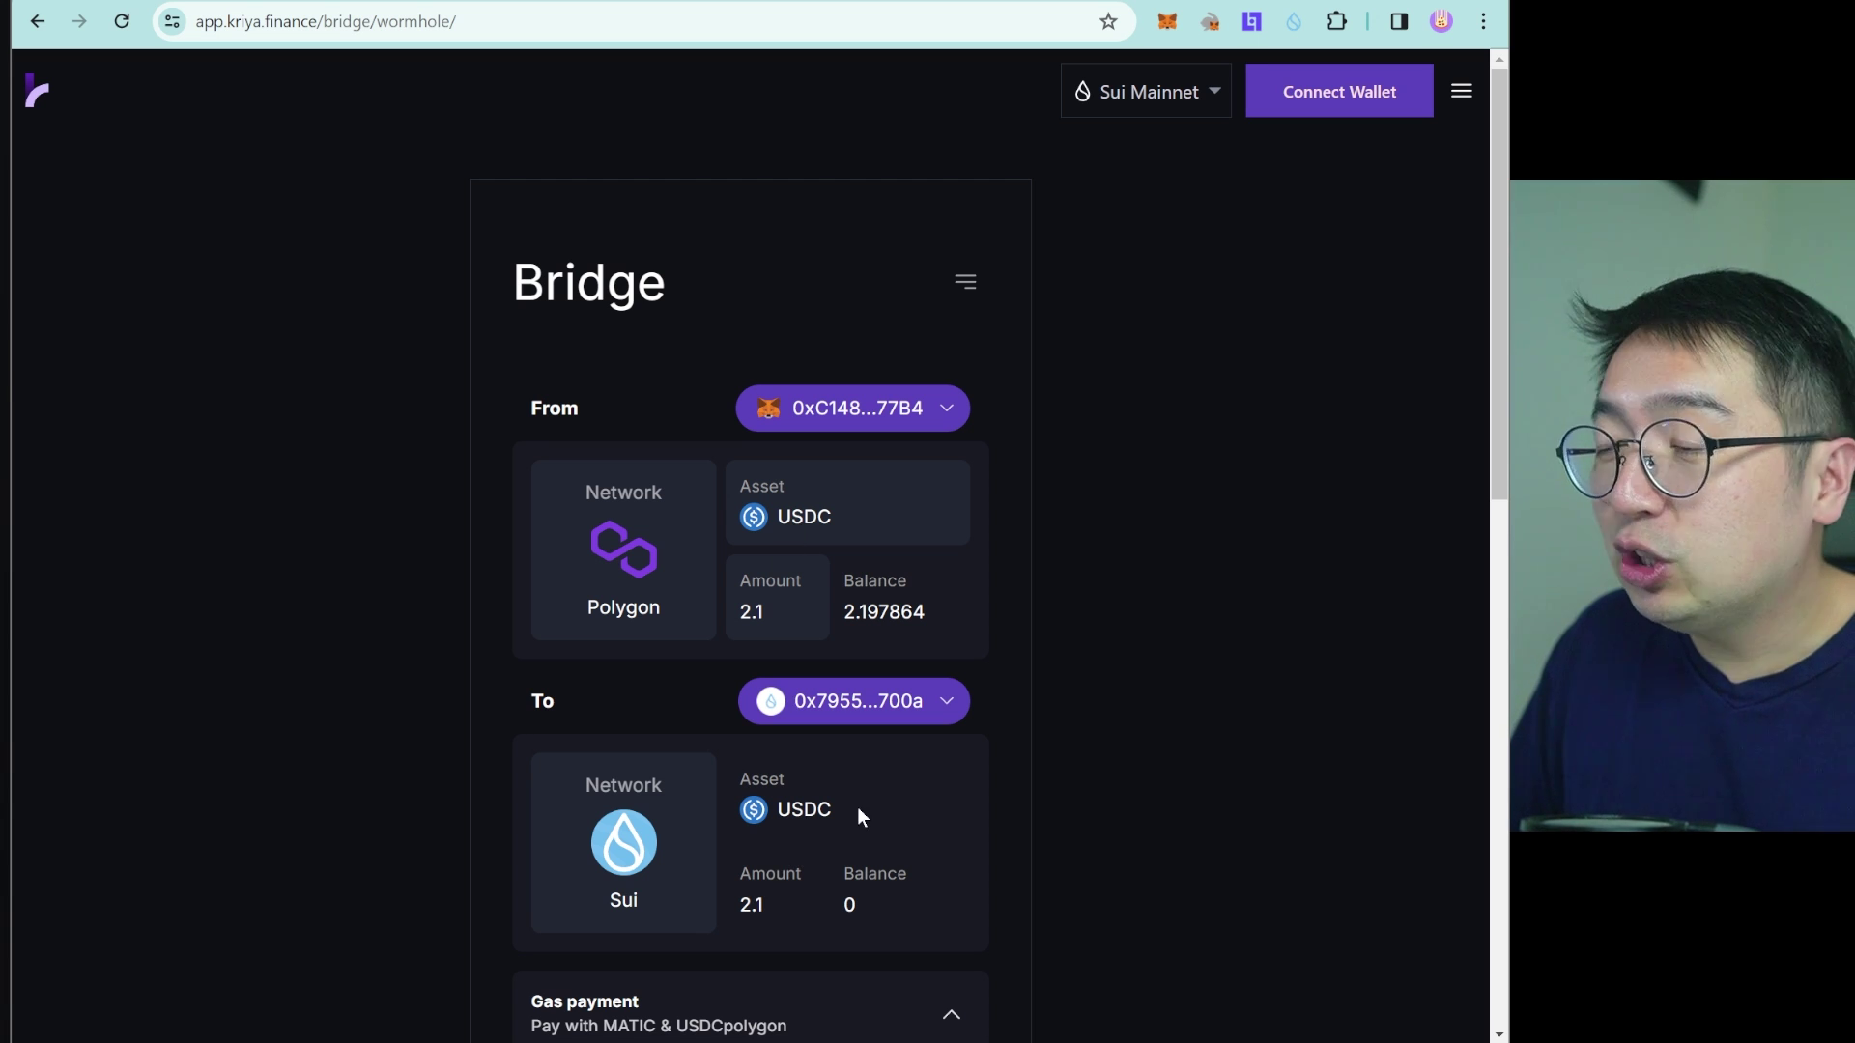
{"action": "scroll", "coordinate": [1125, 790], "scroll_direction": "down", "scroll_amount": 5}
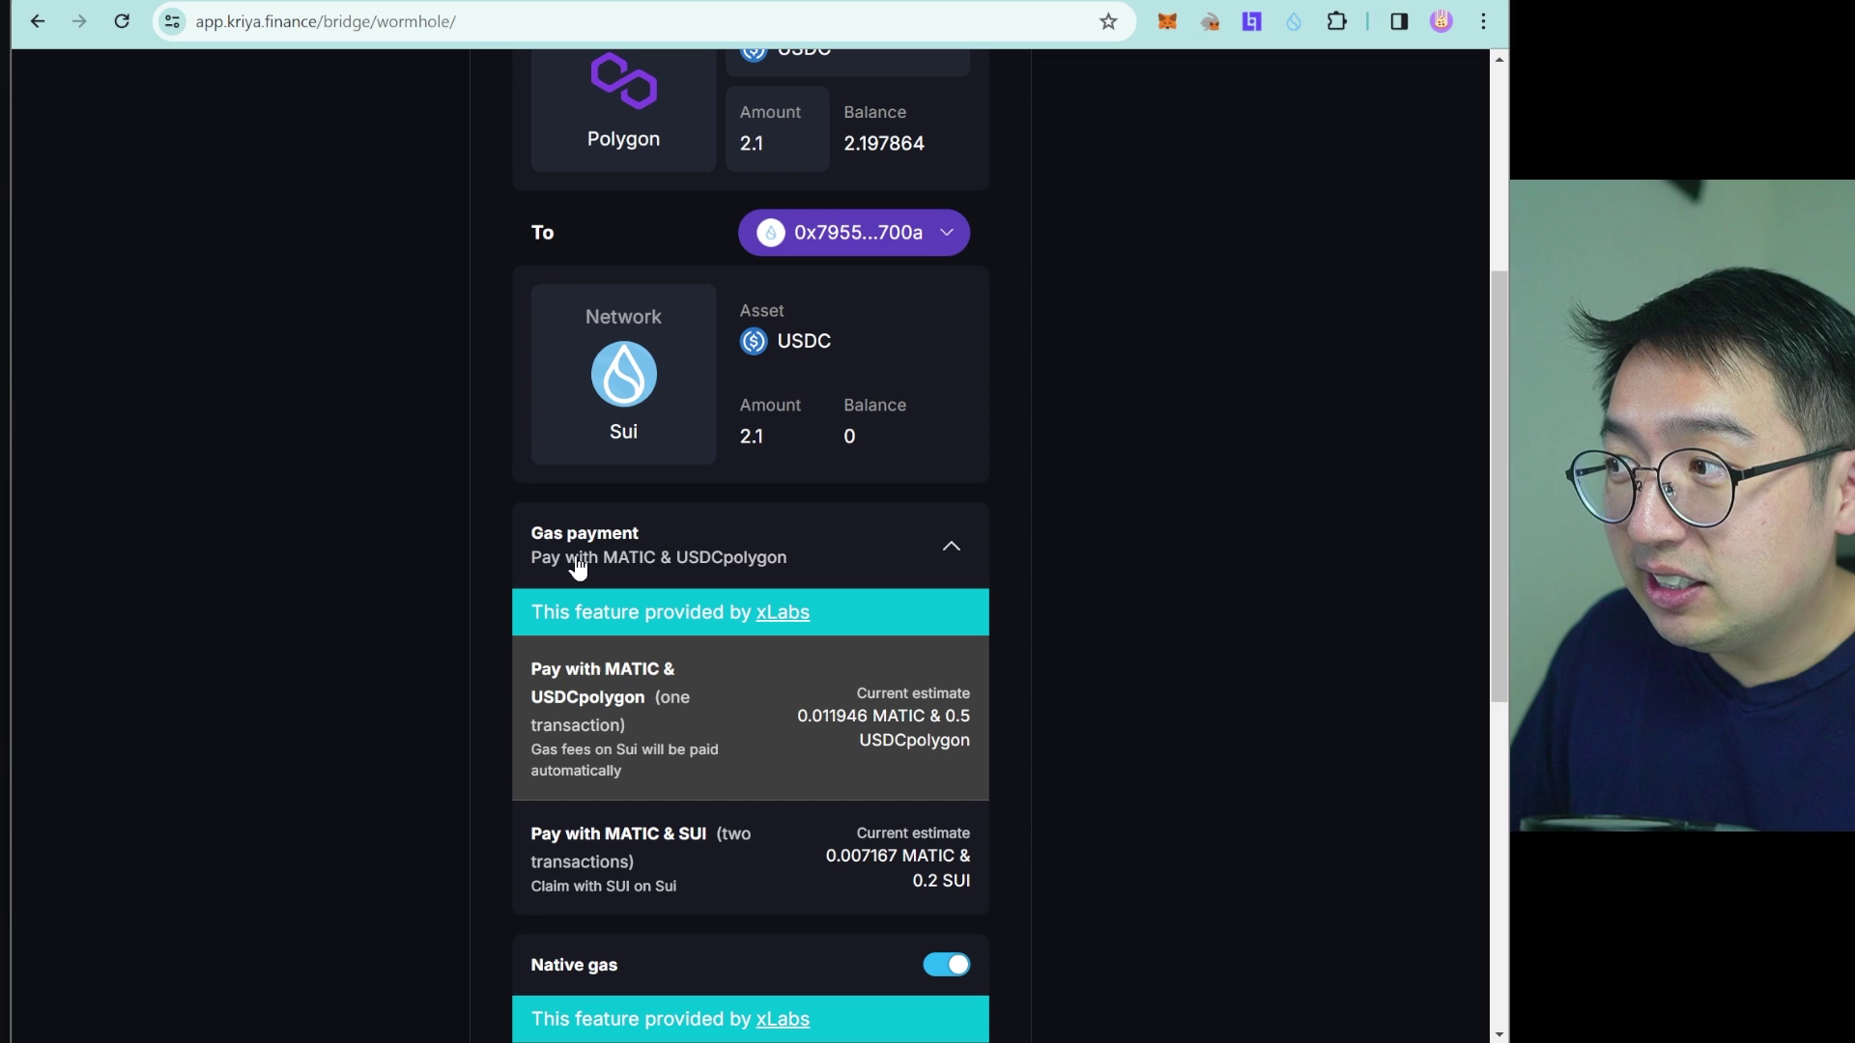
{"action": "left_click_drag", "start_coordinate": [552, 534], "coordinate": [814, 579]}
{"action": "left_click", "coordinate": [878, 558]}
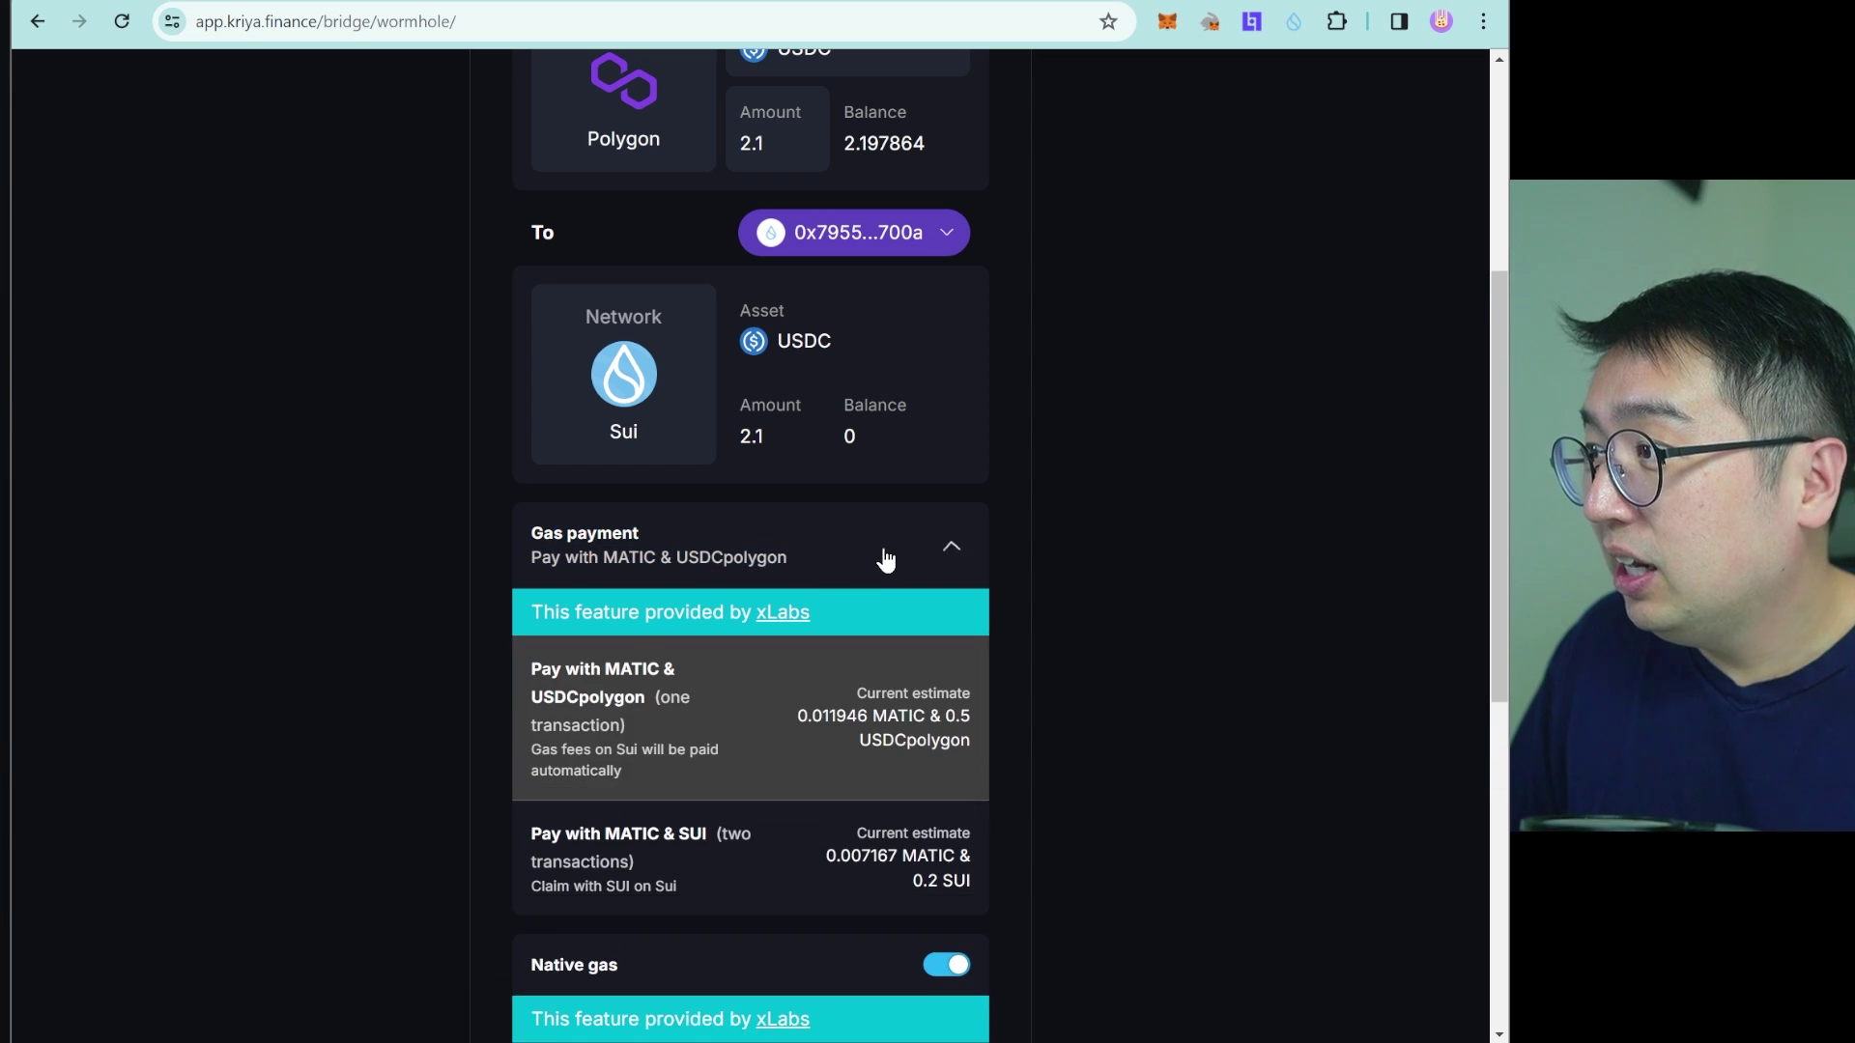
Toggle Native gas off and on, then raise it to the maximum 0.5 SUI
{"action": "scroll", "coordinate": [881, 565], "scroll_direction": "down", "scroll_amount": 1}
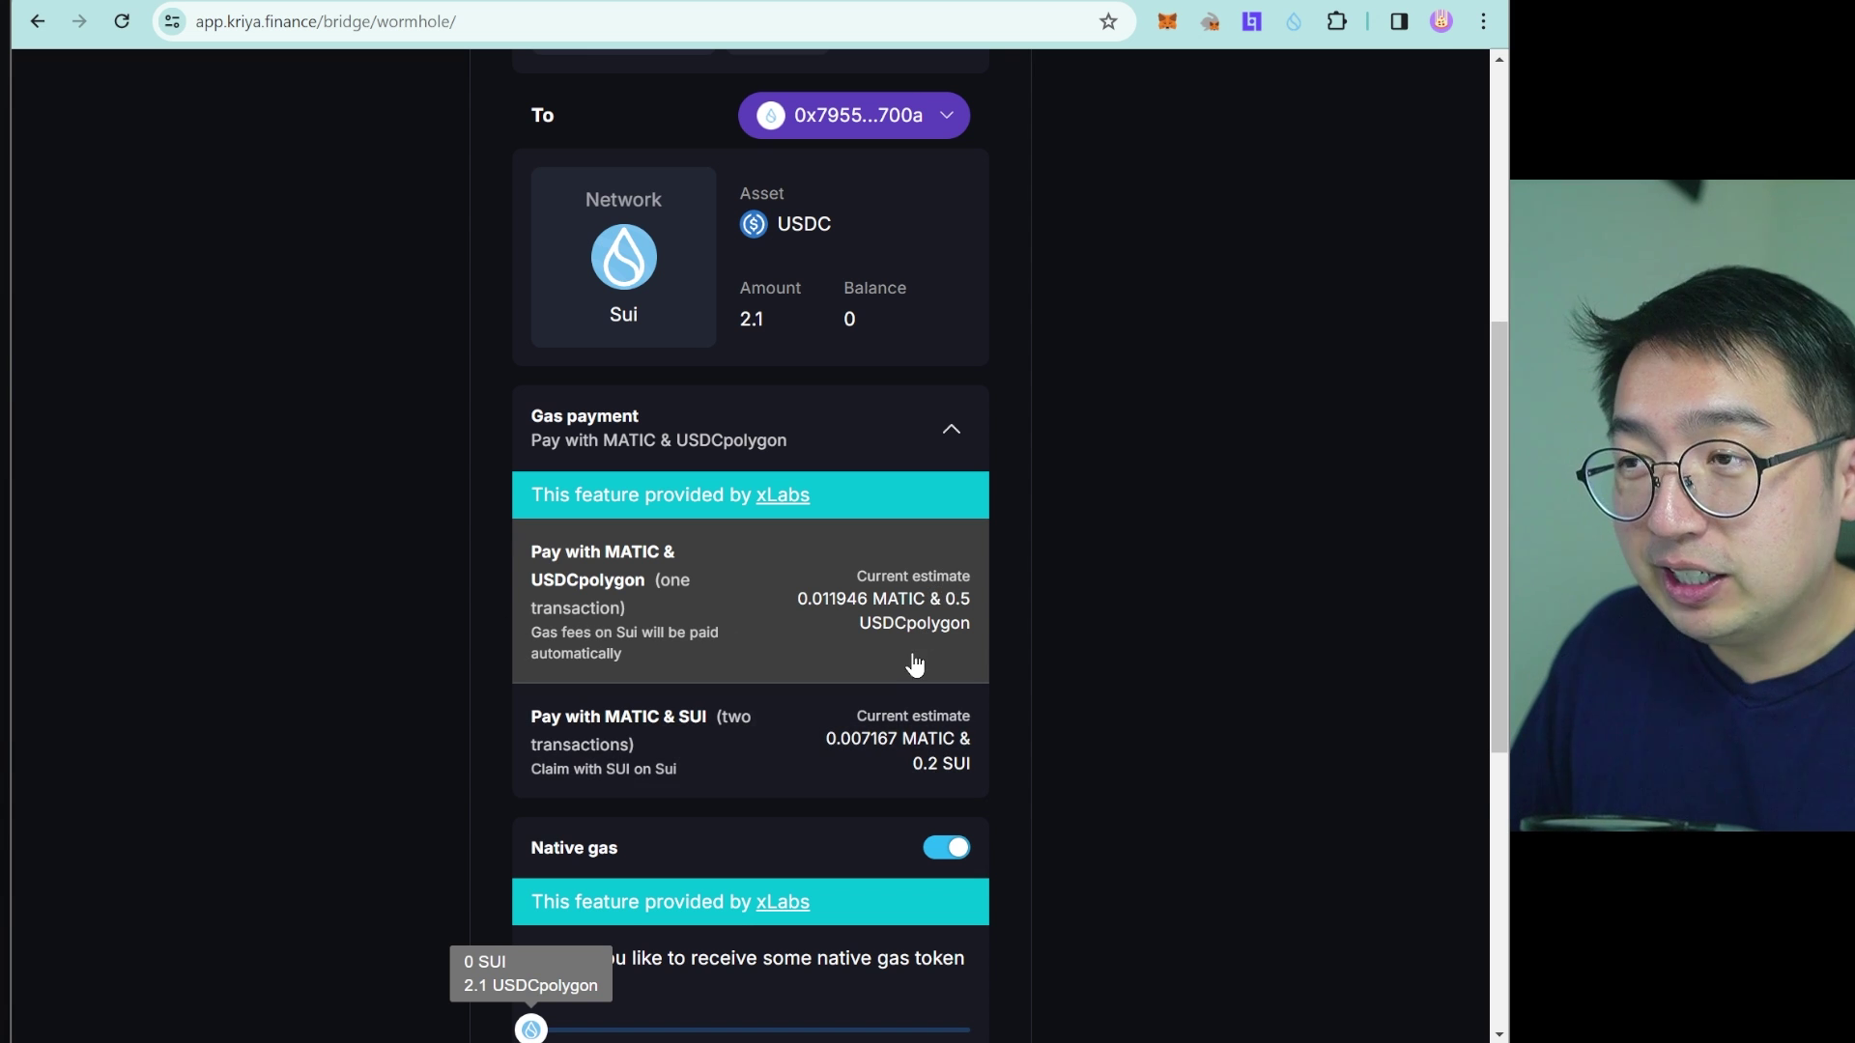
{"action": "scroll", "coordinate": [915, 664], "scroll_direction": "down", "scroll_amount": 1}
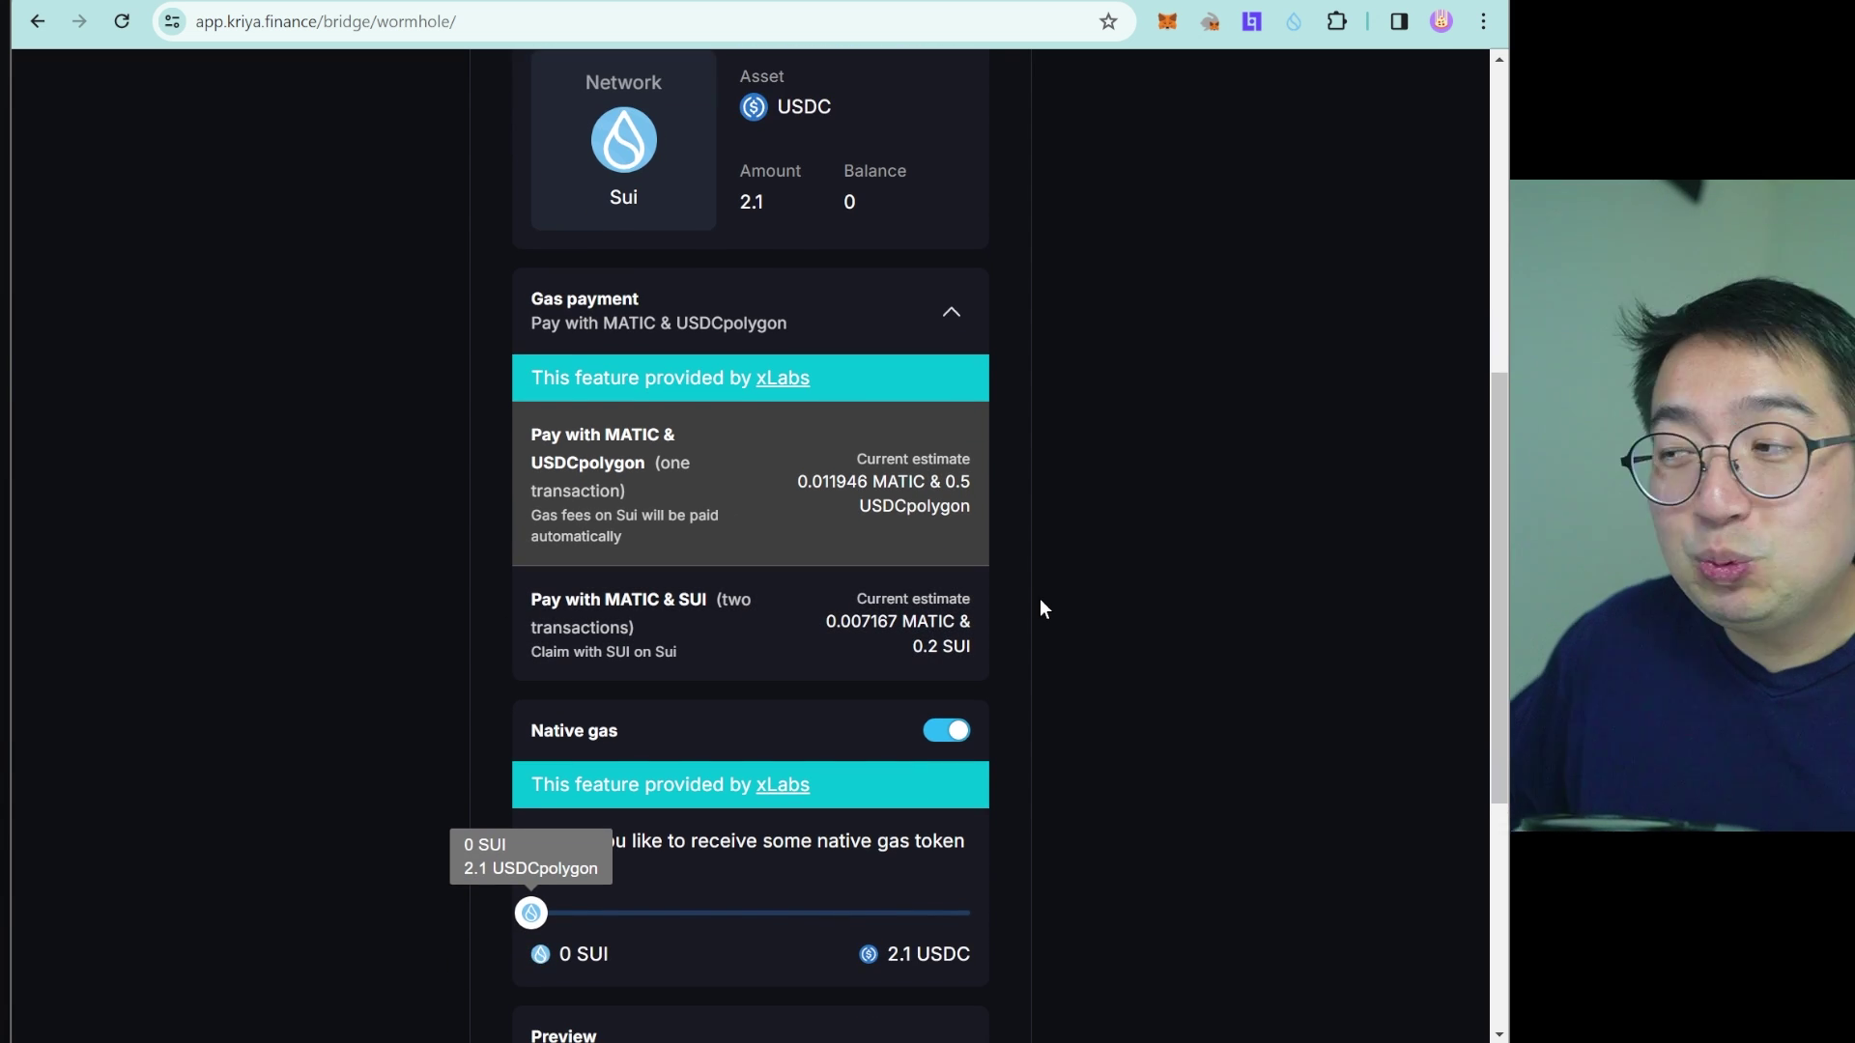
{"action": "scroll", "coordinate": [1042, 608], "scroll_direction": "down", "scroll_amount": 1}
{"action": "left_click", "coordinate": [932, 623]}
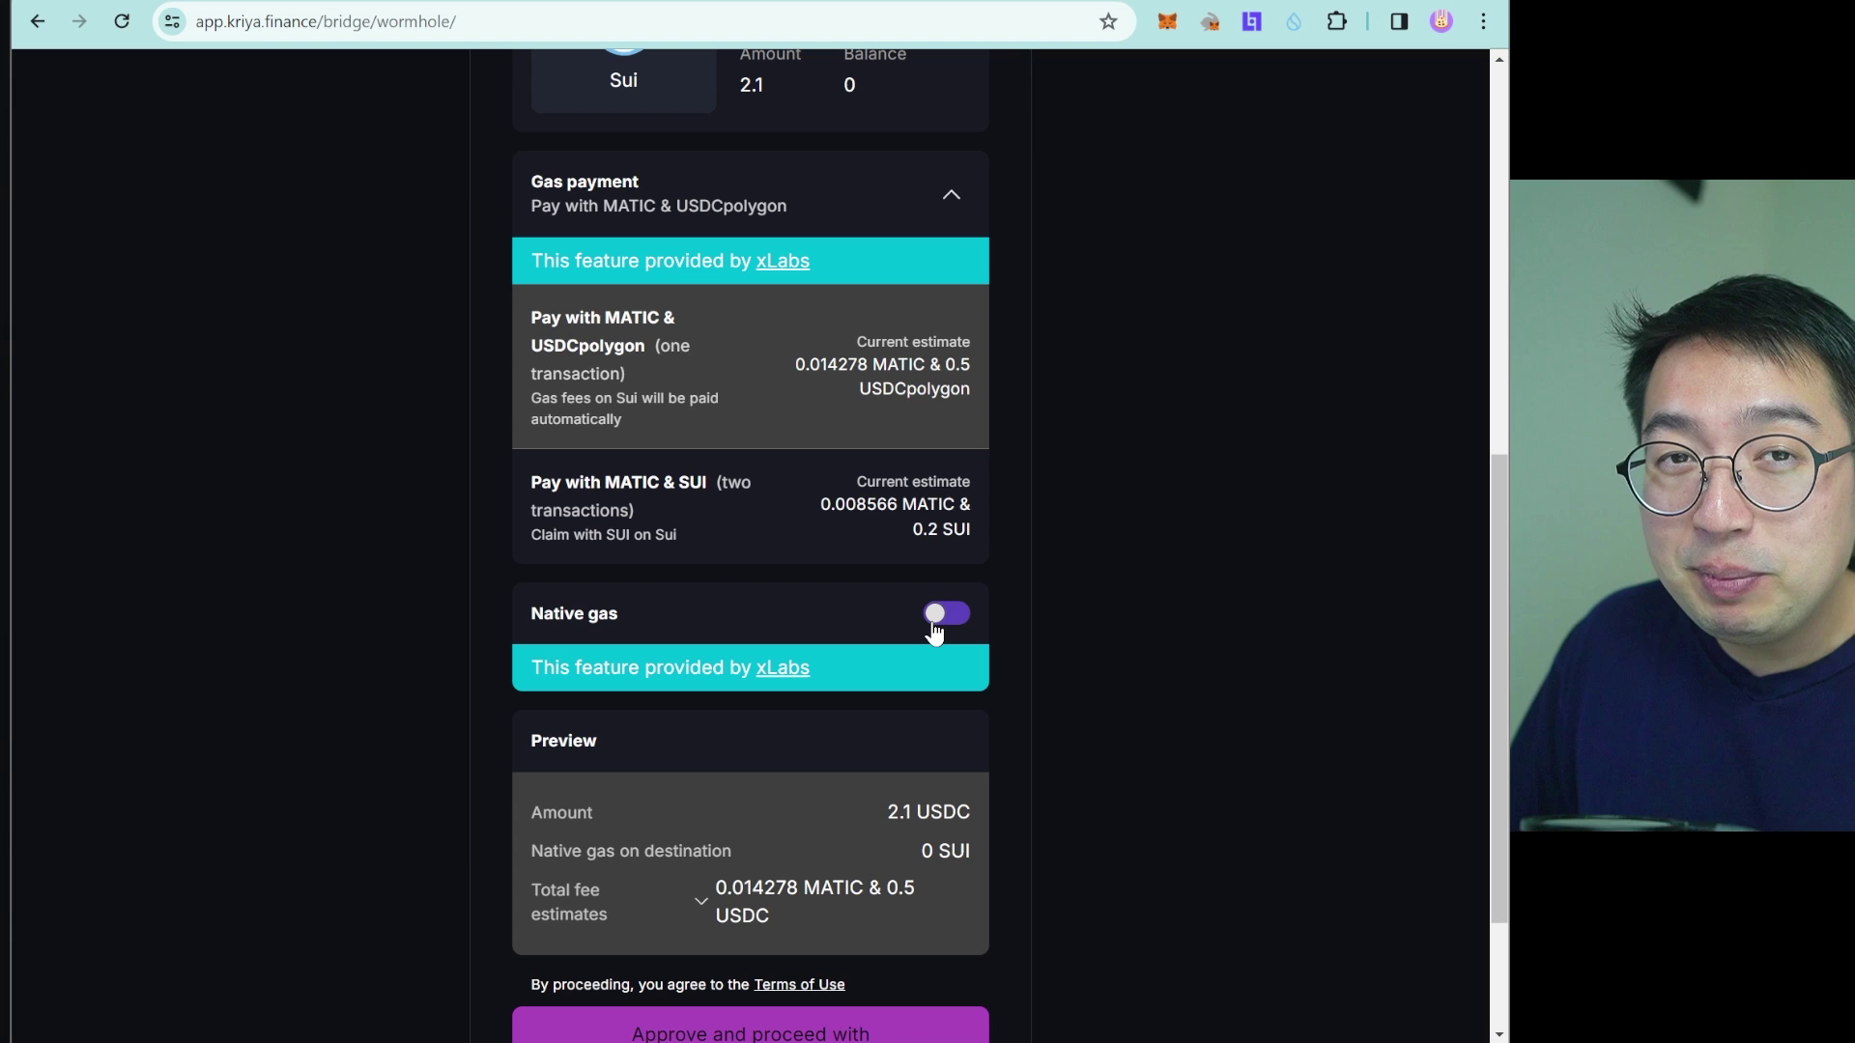
{"action": "left_click", "coordinate": [934, 632]}
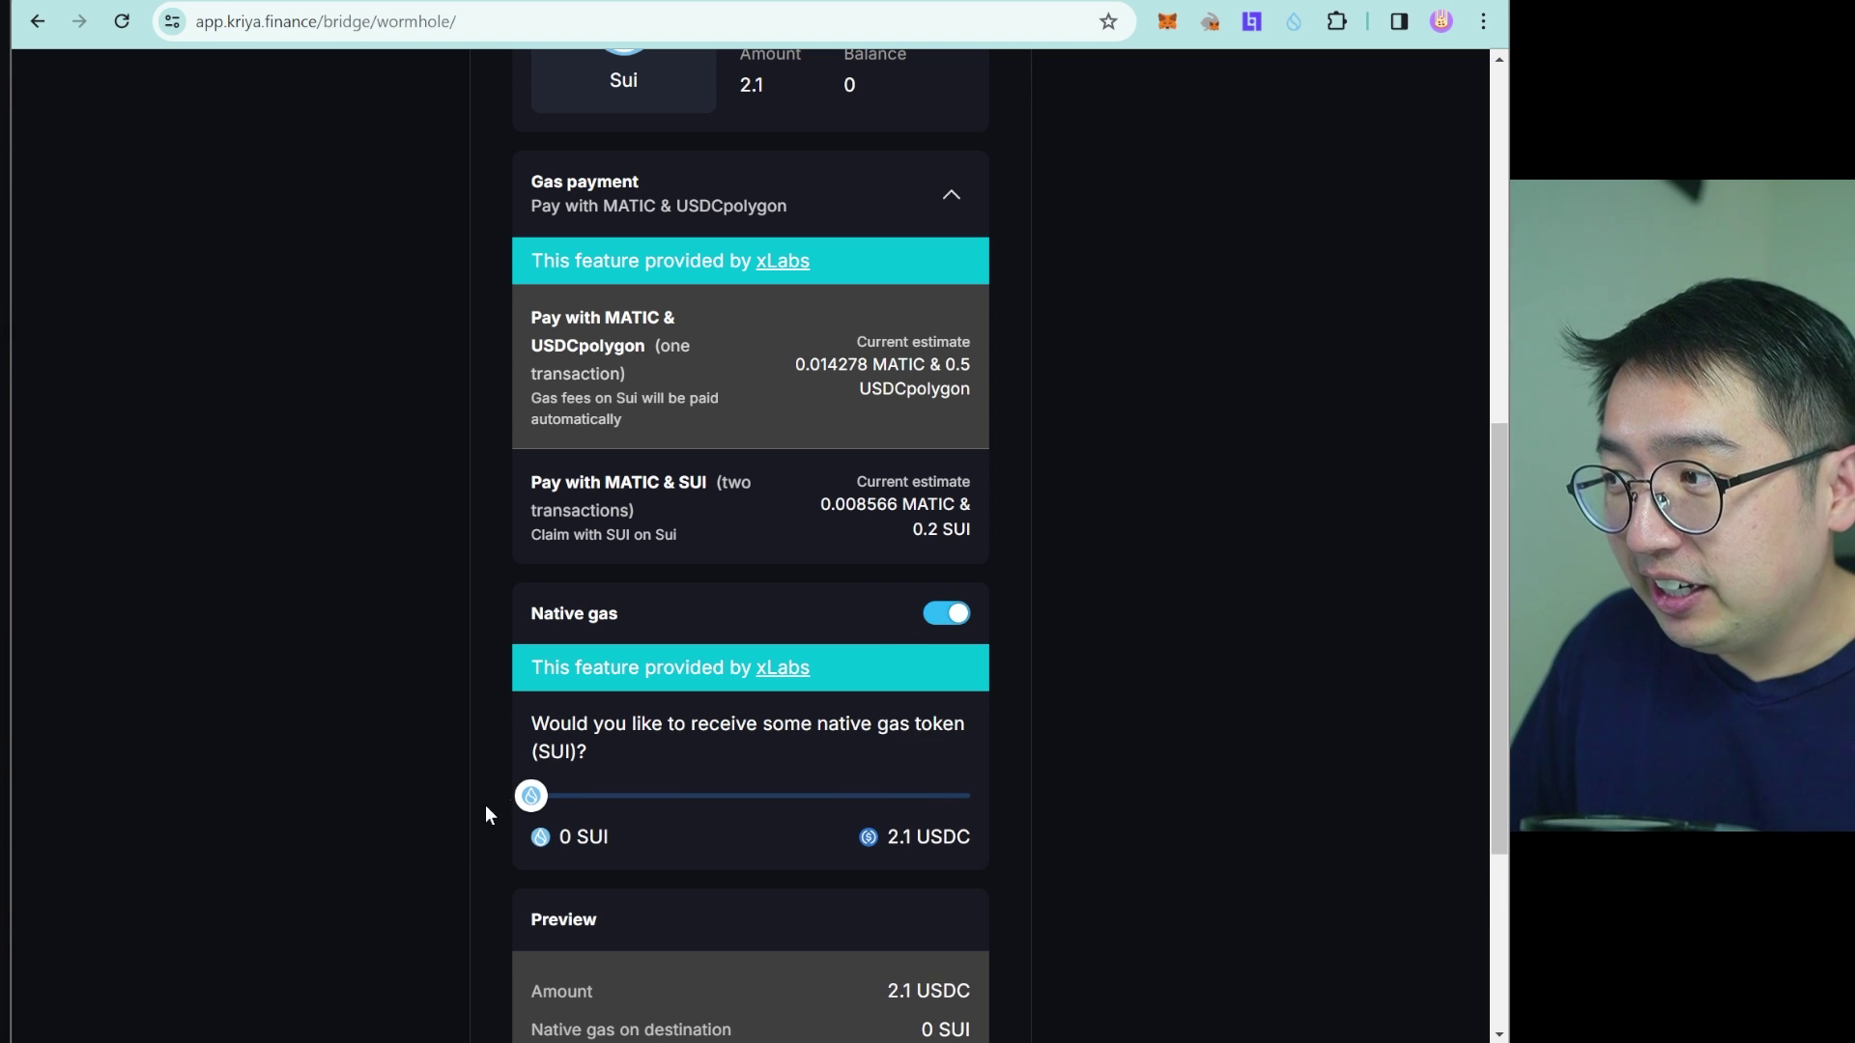
{"action": "left_click", "coordinate": [538, 798]}
{"action": "left_click_drag", "start_coordinate": [538, 798], "coordinate": [969, 798]}
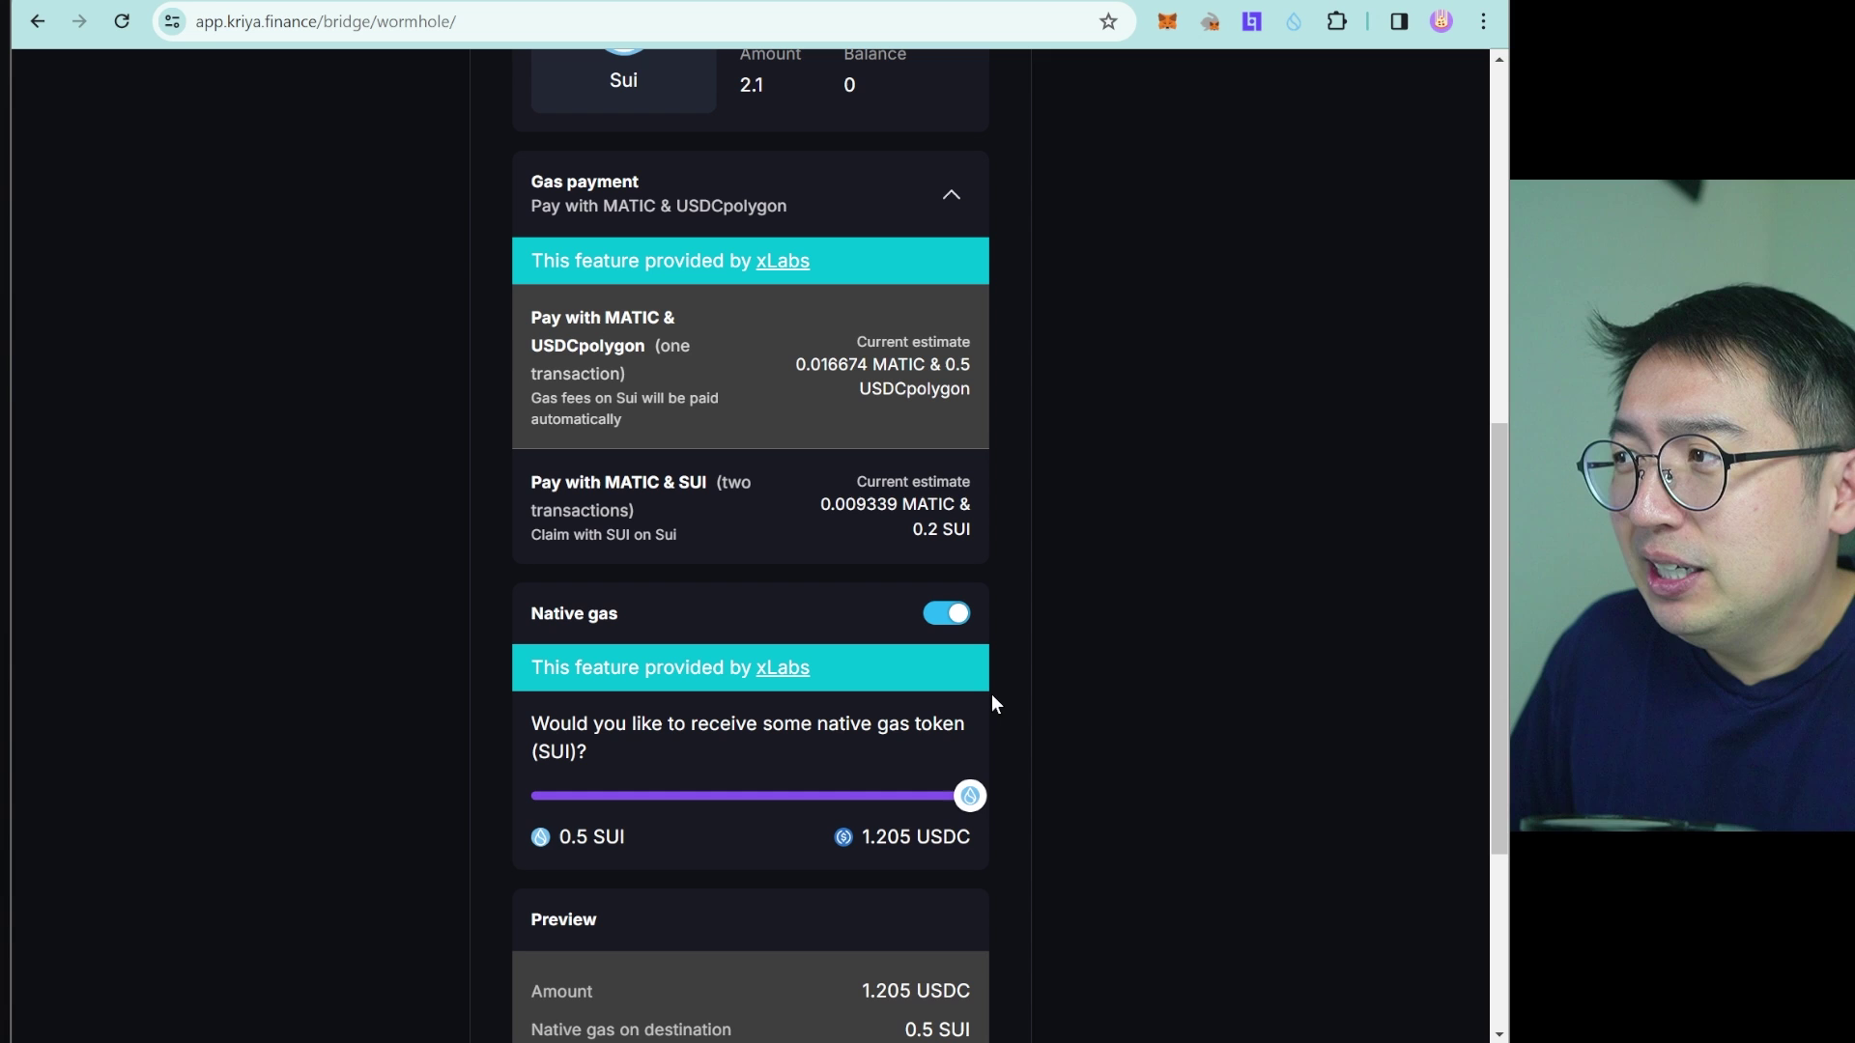
Review the bridge form showing 0.5 SUI gas and 1.205 USDC remaining
{"action": "scroll", "coordinate": [1090, 796], "scroll_direction": "up", "scroll_amount": 3}
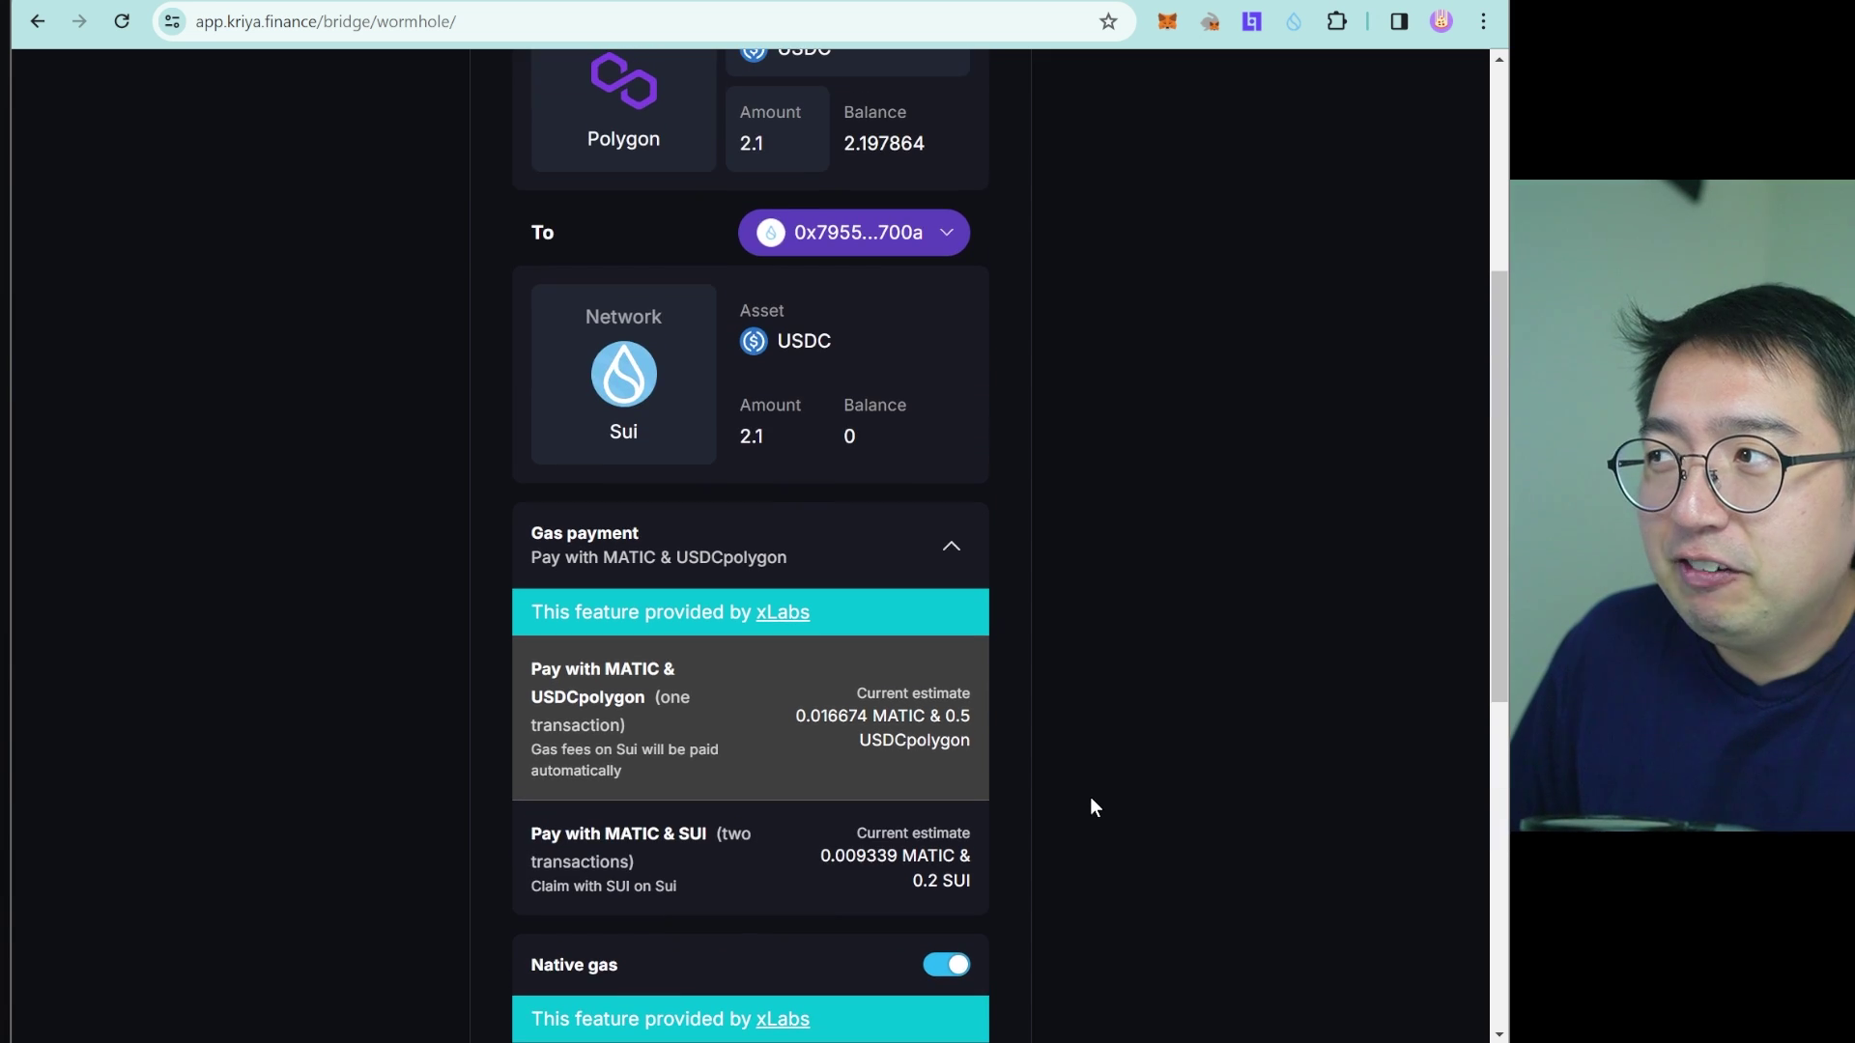
{"action": "scroll", "coordinate": [840, 251], "scroll_direction": "up", "scroll_amount": 1}
{"action": "scroll", "coordinate": [856, 367], "scroll_direction": "down", "scroll_amount": 4}
{"action": "scroll", "coordinate": [859, 404], "scroll_direction": "down", "scroll_amount": 3}
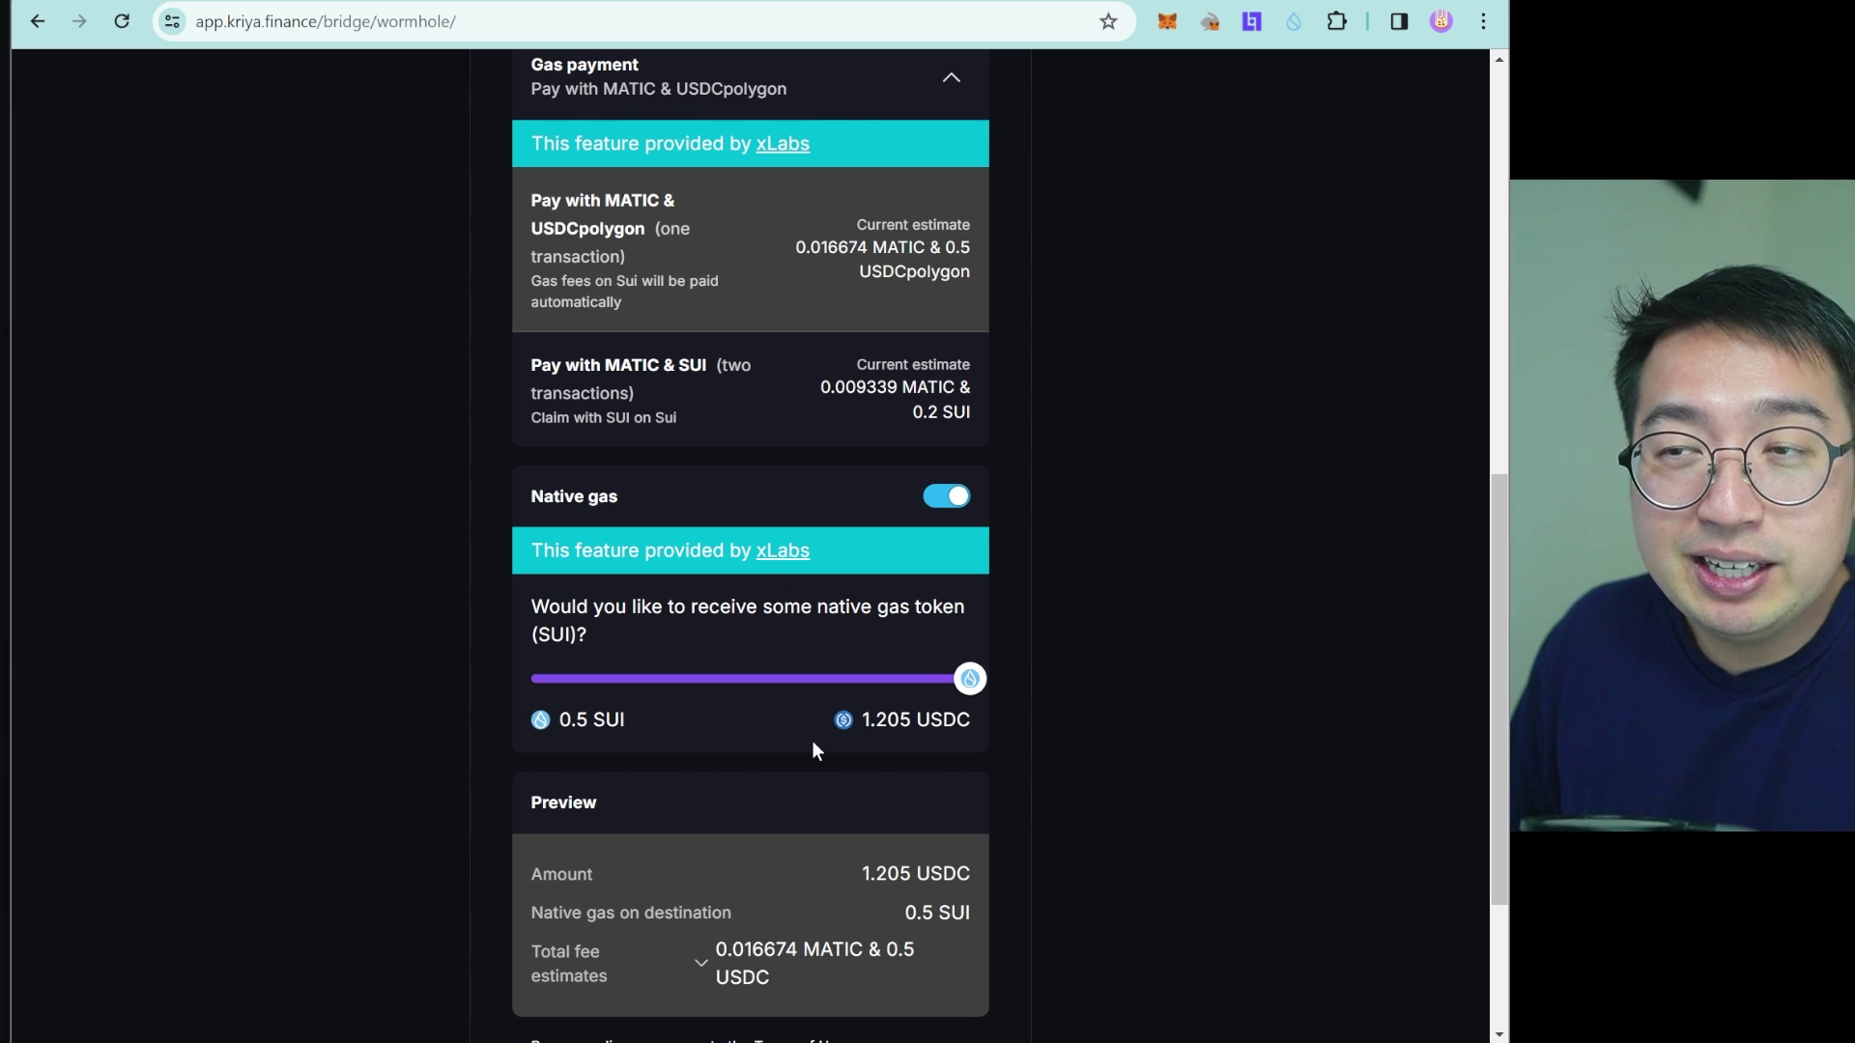
{"action": "scroll", "coordinate": [813, 751], "scroll_direction": "down", "scroll_amount": 3}
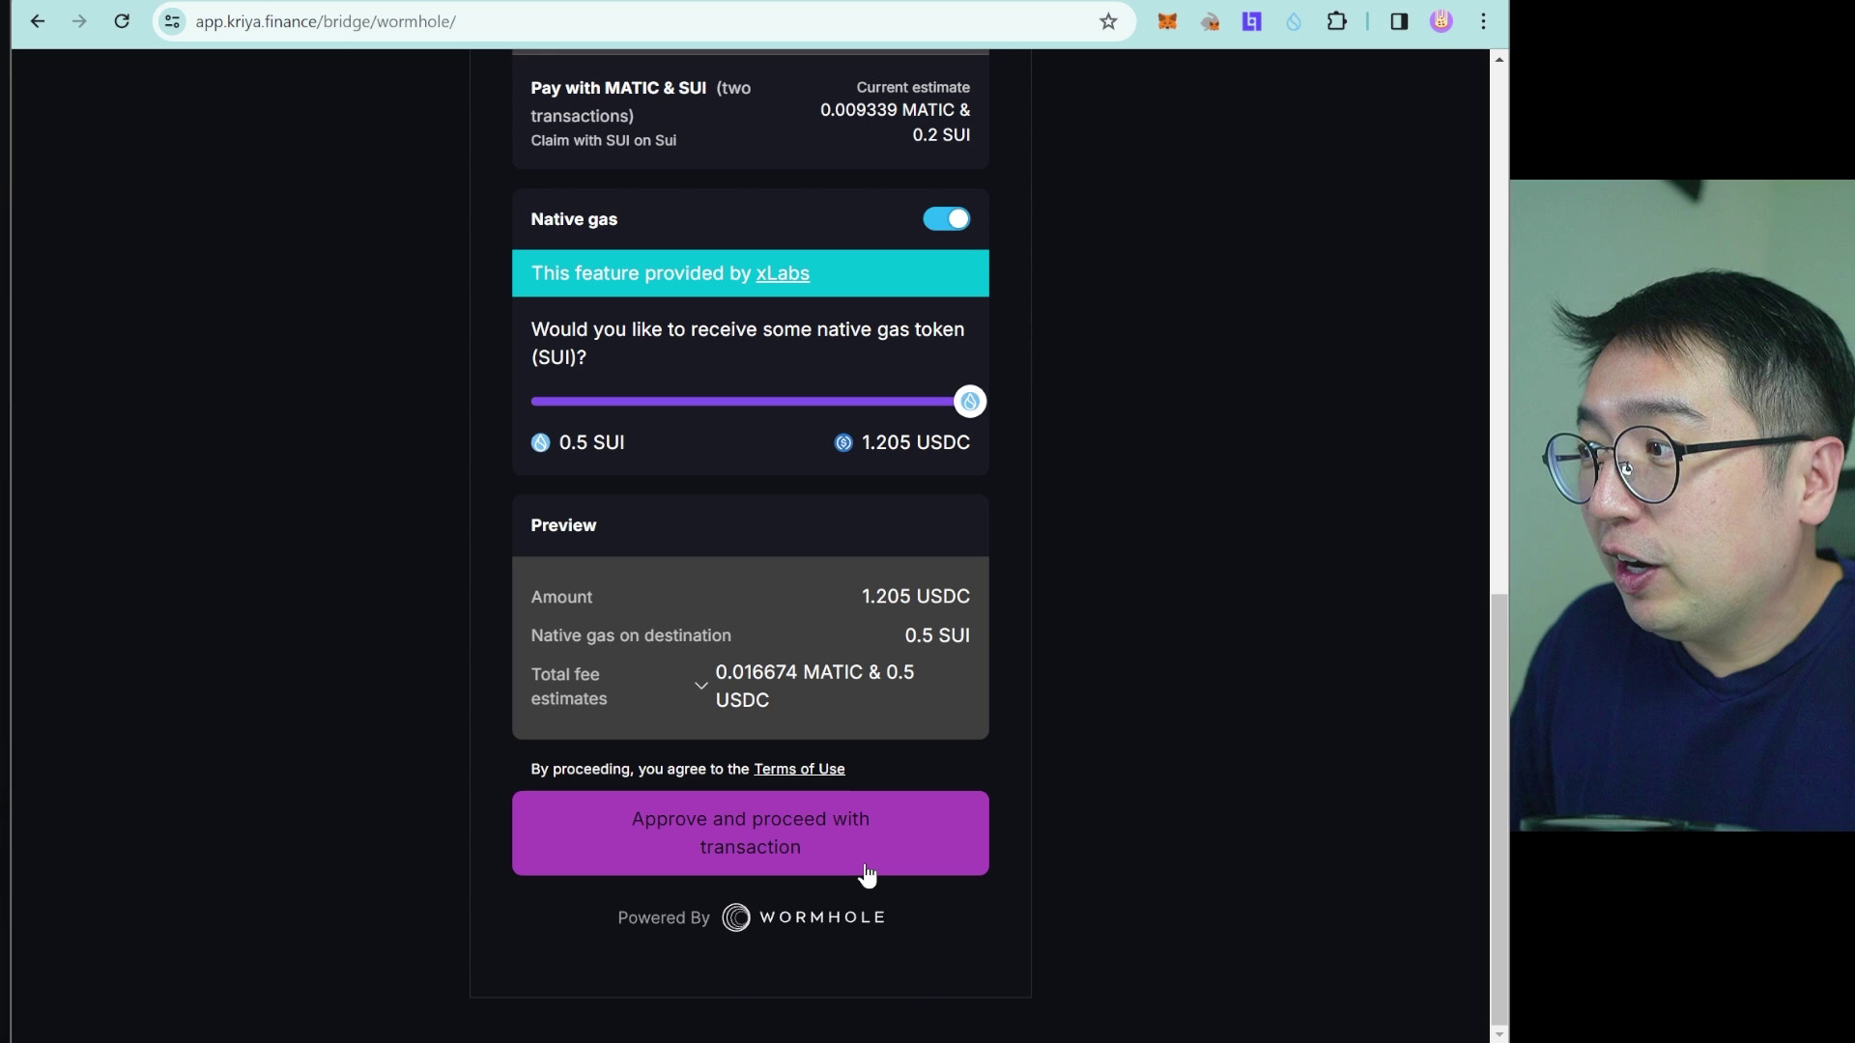
{"action": "scroll", "coordinate": [817, 874], "scroll_direction": "up", "scroll_amount": 12}
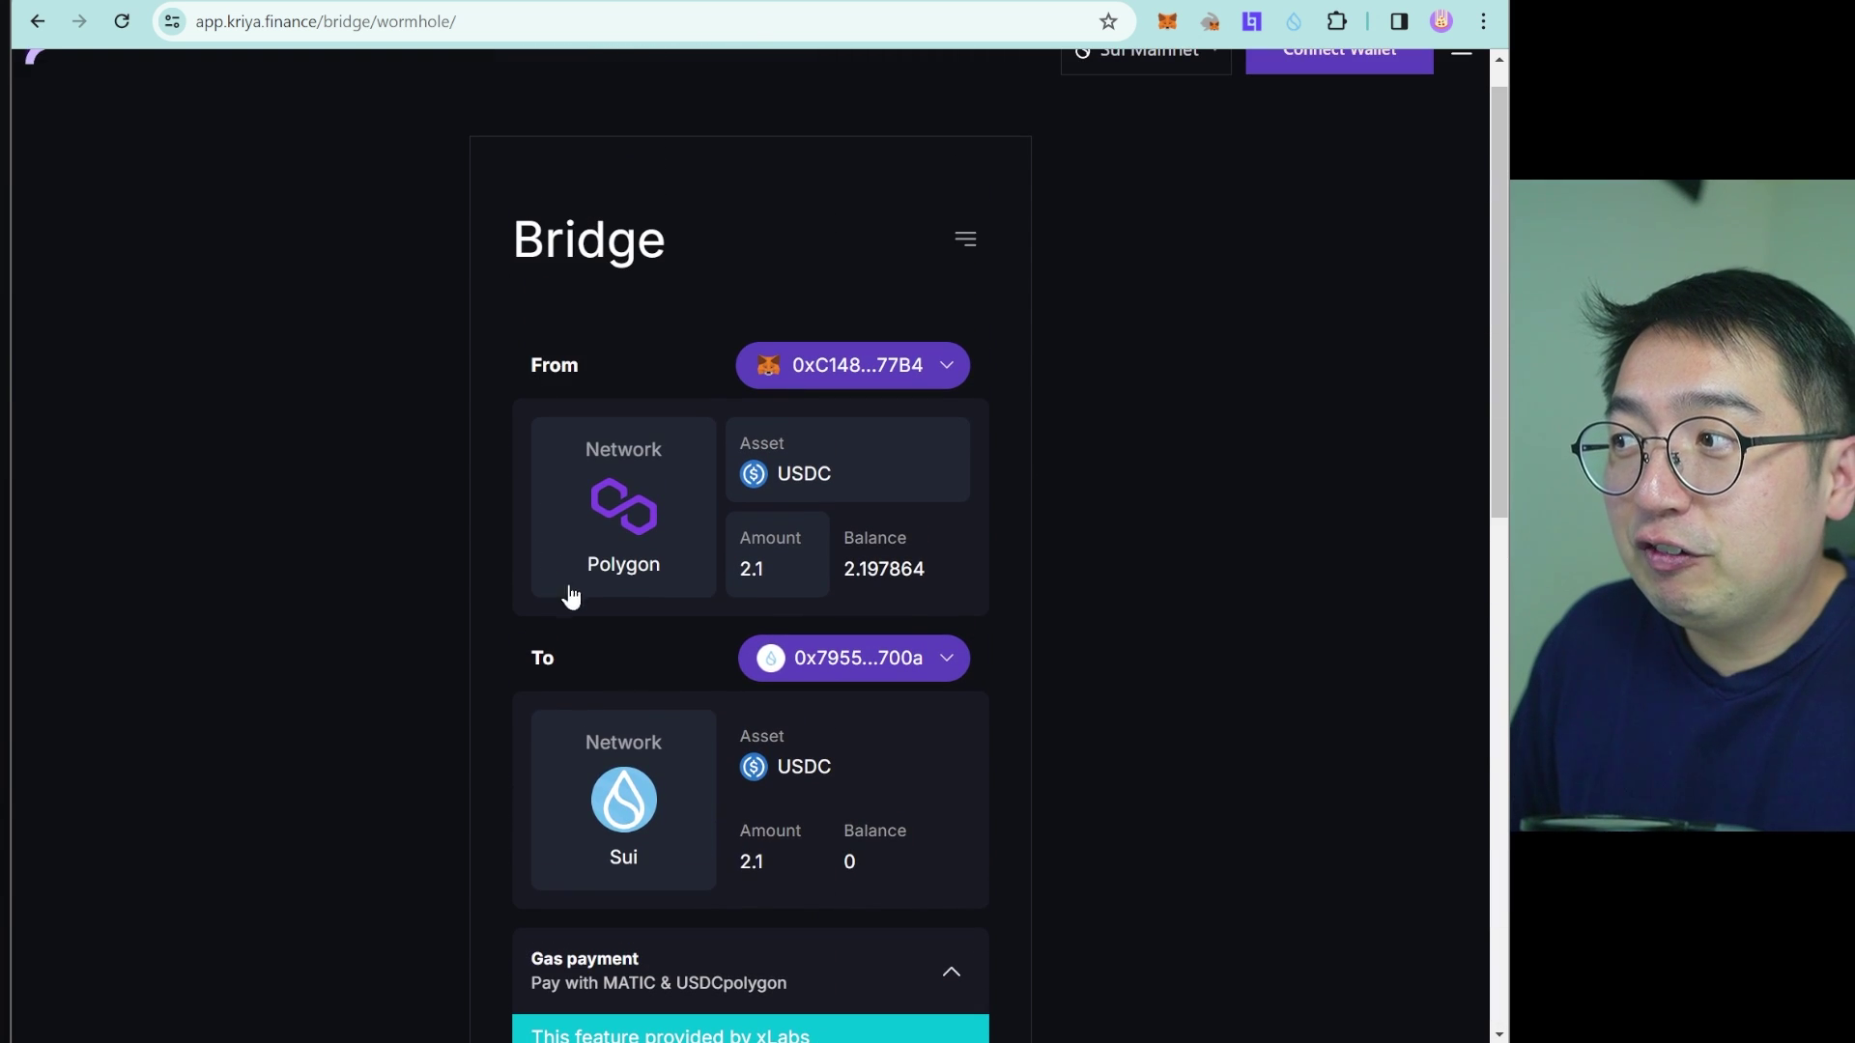
{"action": "left_click", "coordinate": [591, 498]}
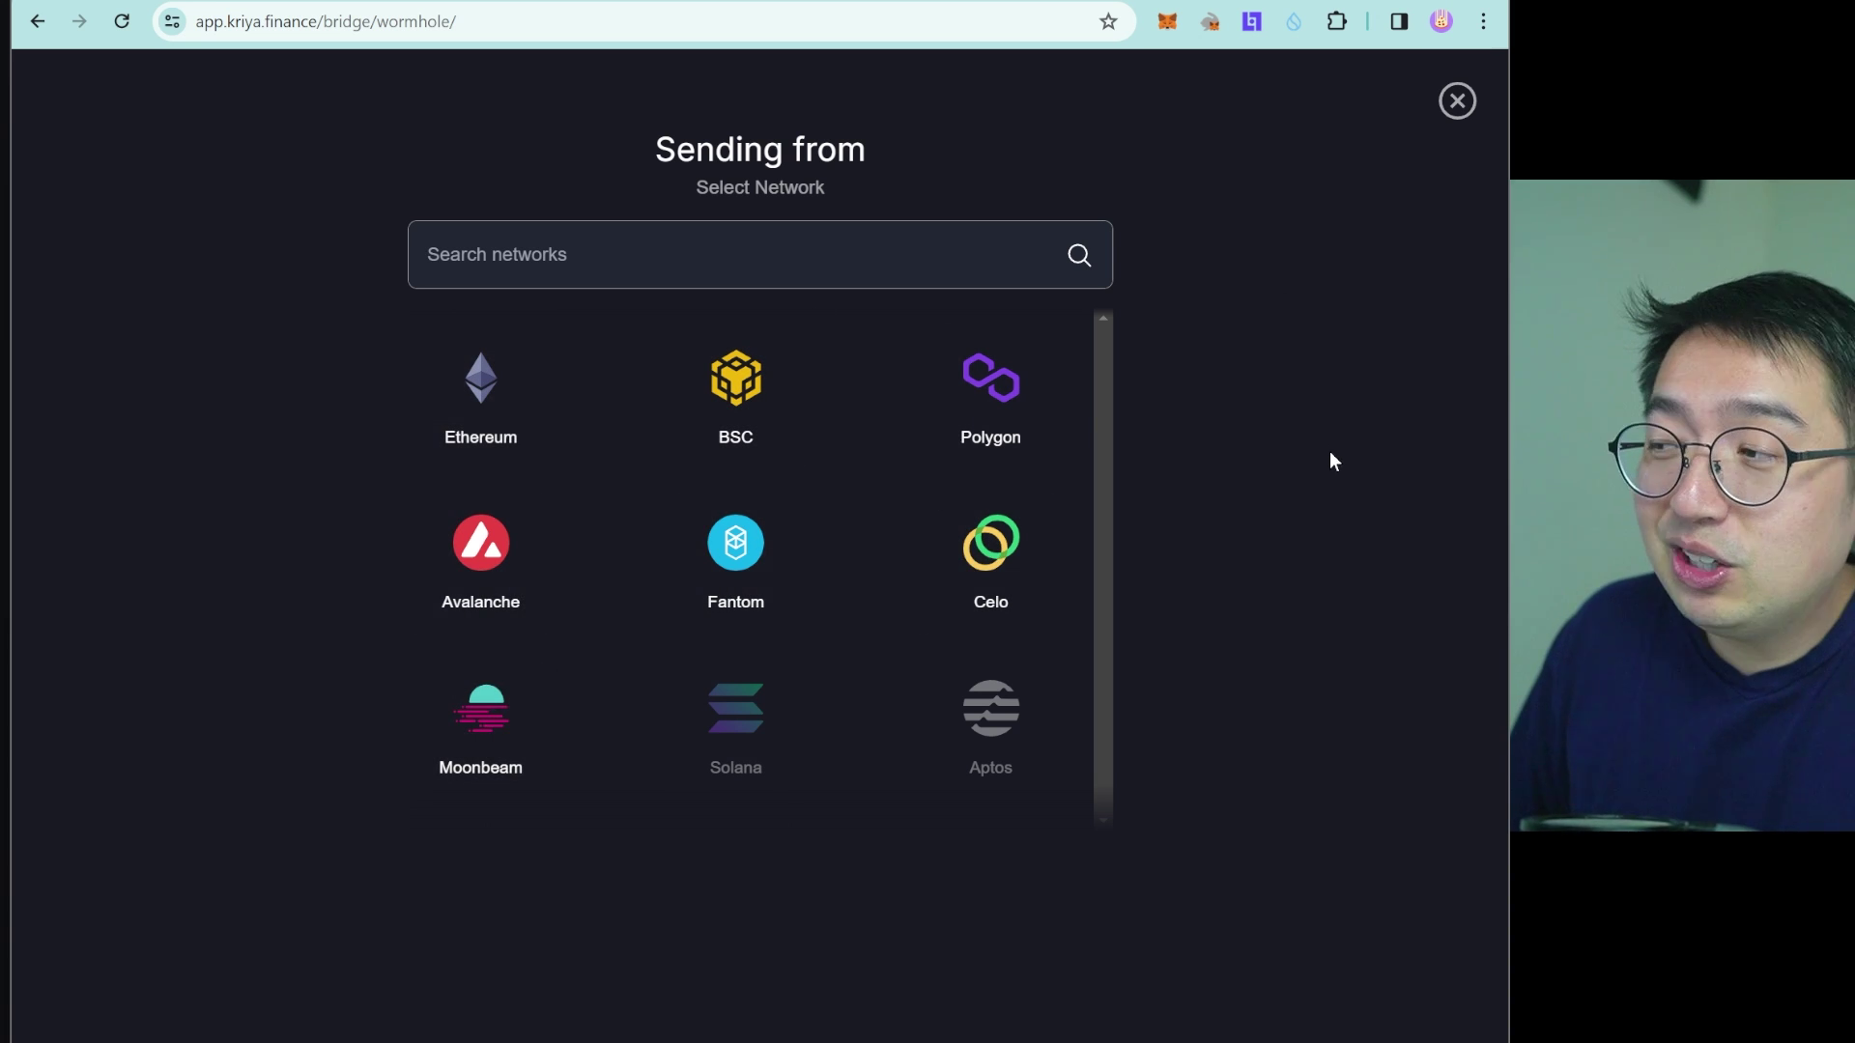
{"action": "left_click", "coordinate": [1456, 102]}
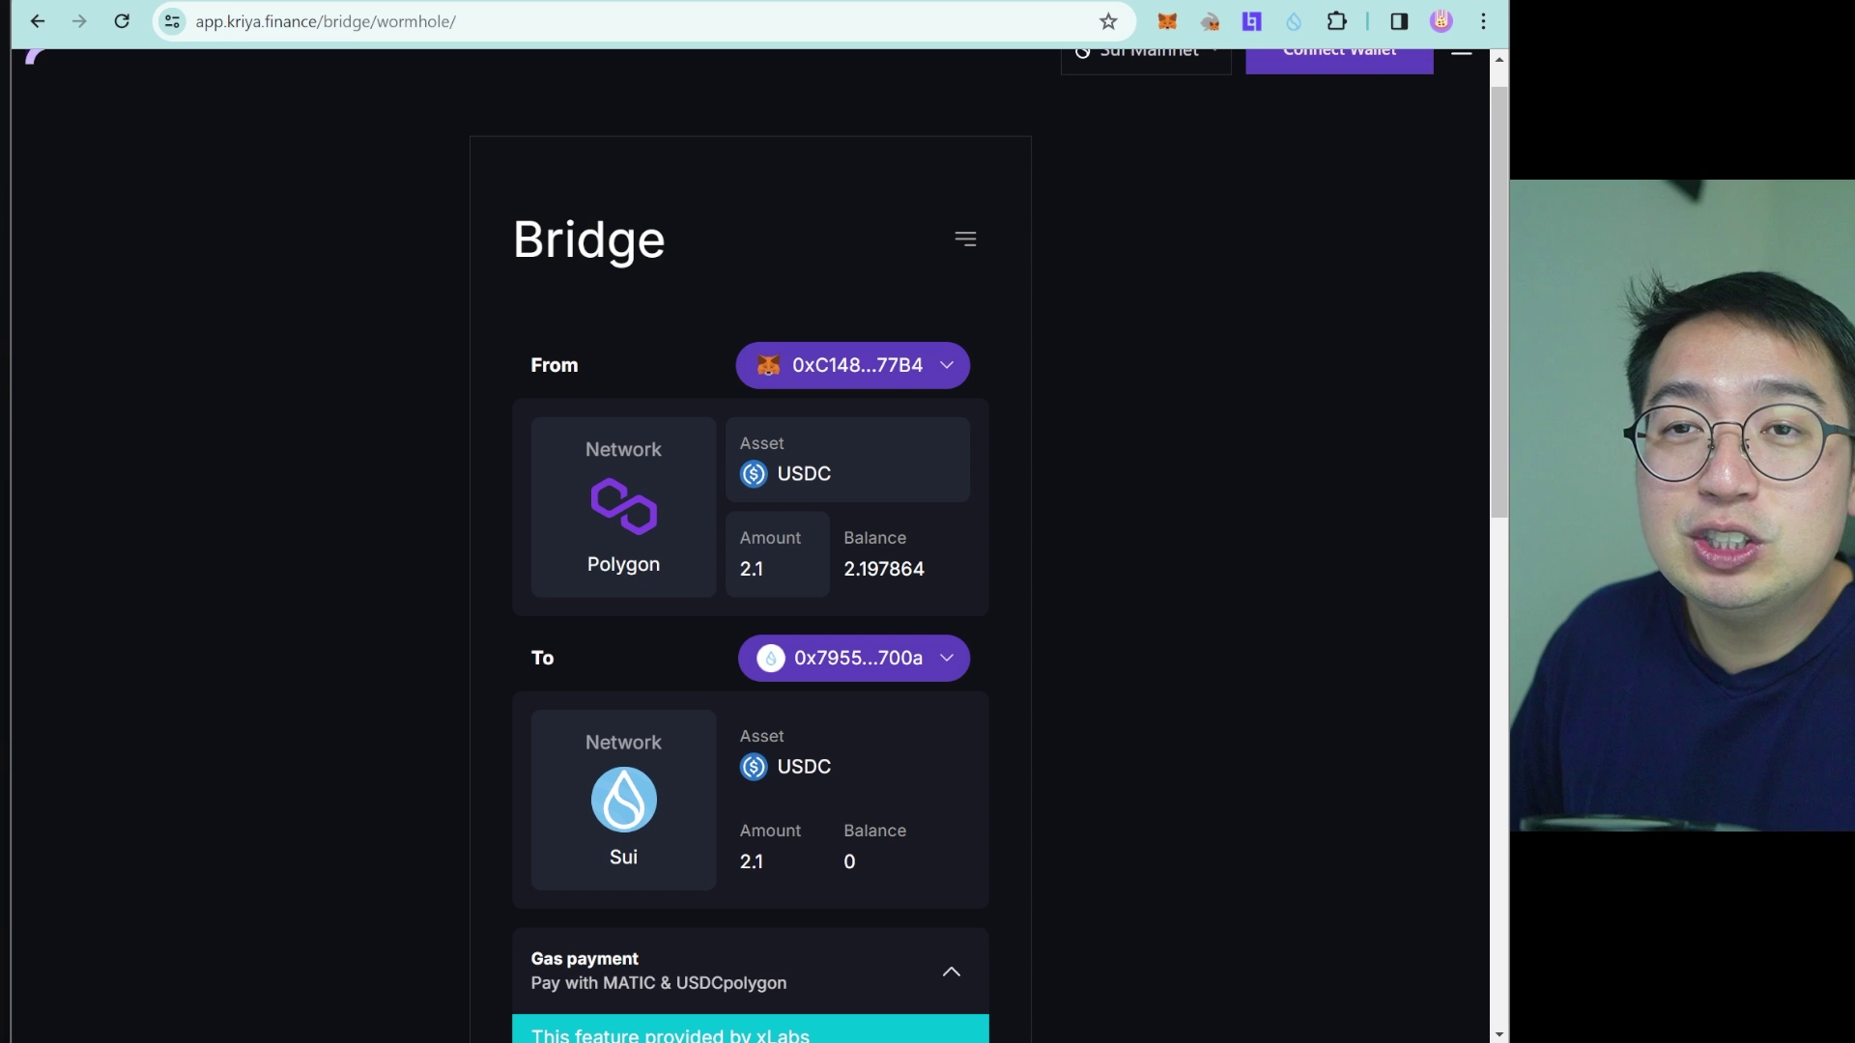
{"action": "scroll", "coordinate": [792, 840], "scroll_direction": "down", "scroll_amount": 6}
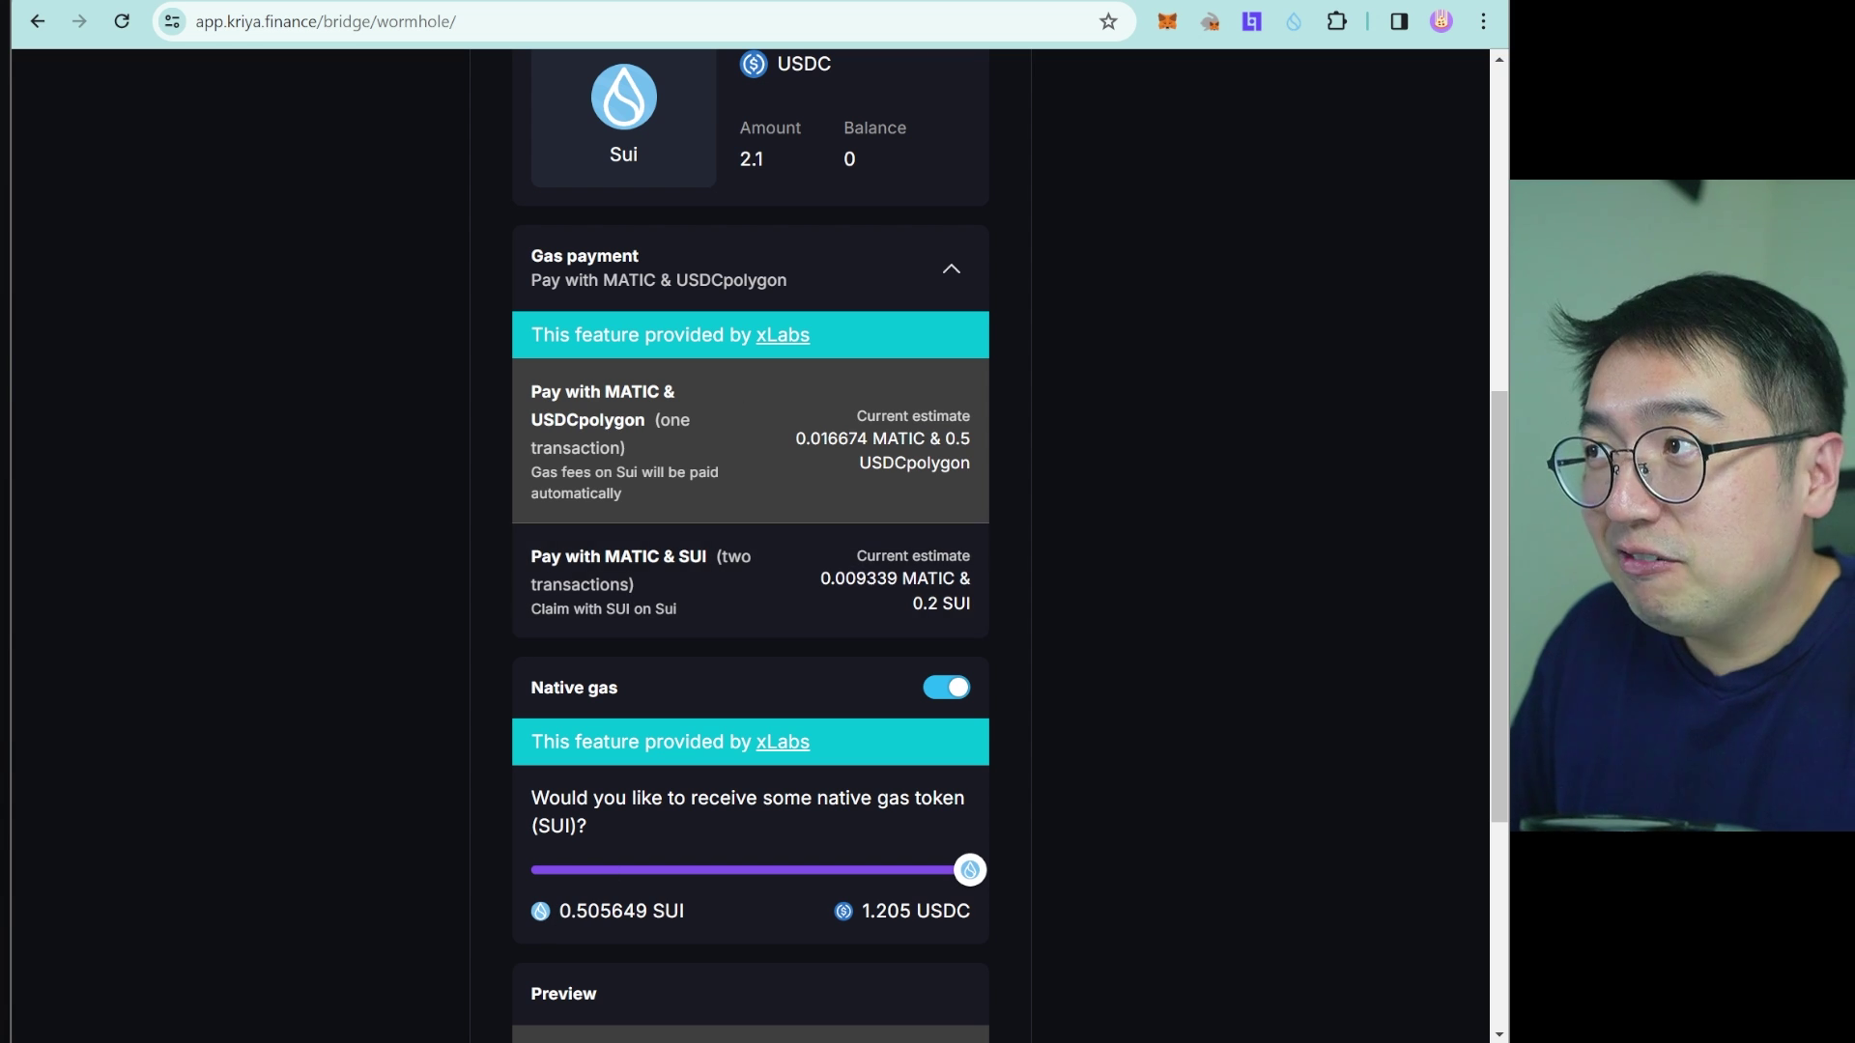
{"action": "scroll", "coordinate": [404, 615], "scroll_direction": "up", "scroll_amount": 6}
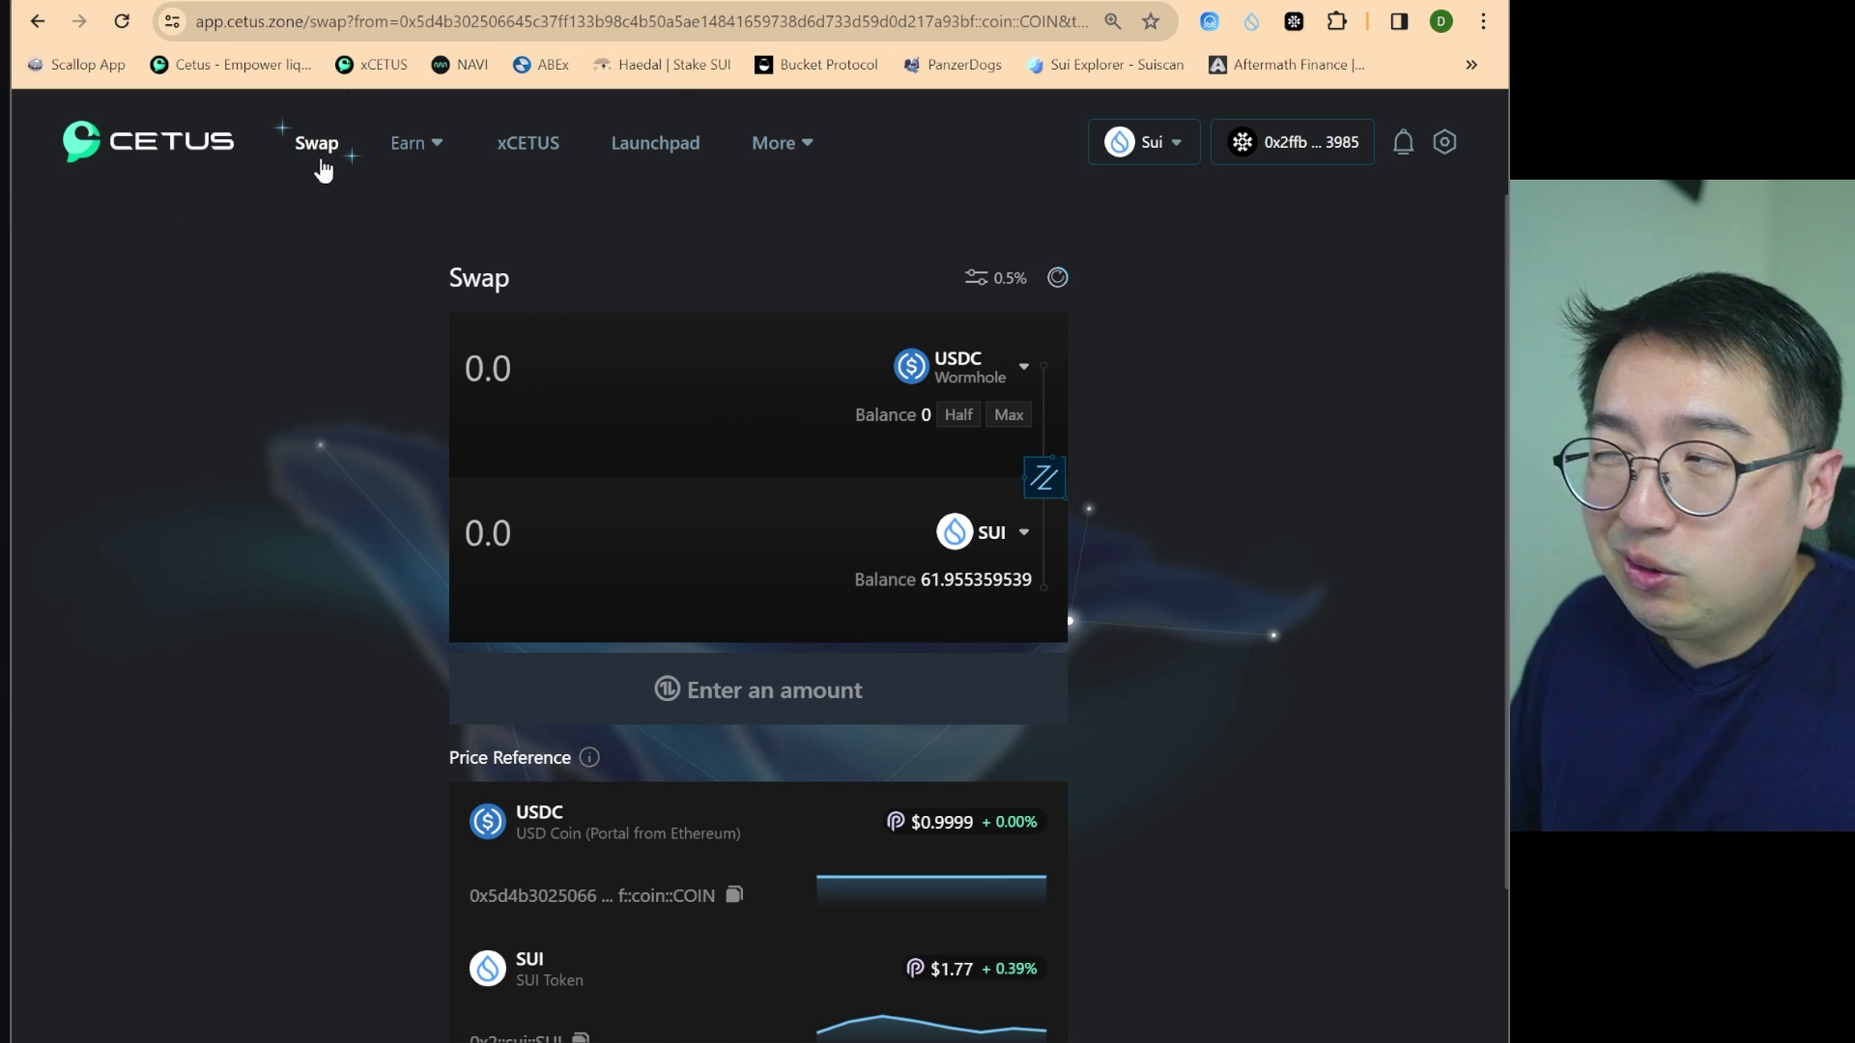
Reverse the swap to sell SUI for USDC using the full SUI balance
{"action": "scroll", "coordinate": [431, 426], "scroll_direction": "down", "scroll_amount": 2}
{"action": "scroll", "coordinate": [442, 420], "scroll_direction": "up", "scroll_amount": 1}
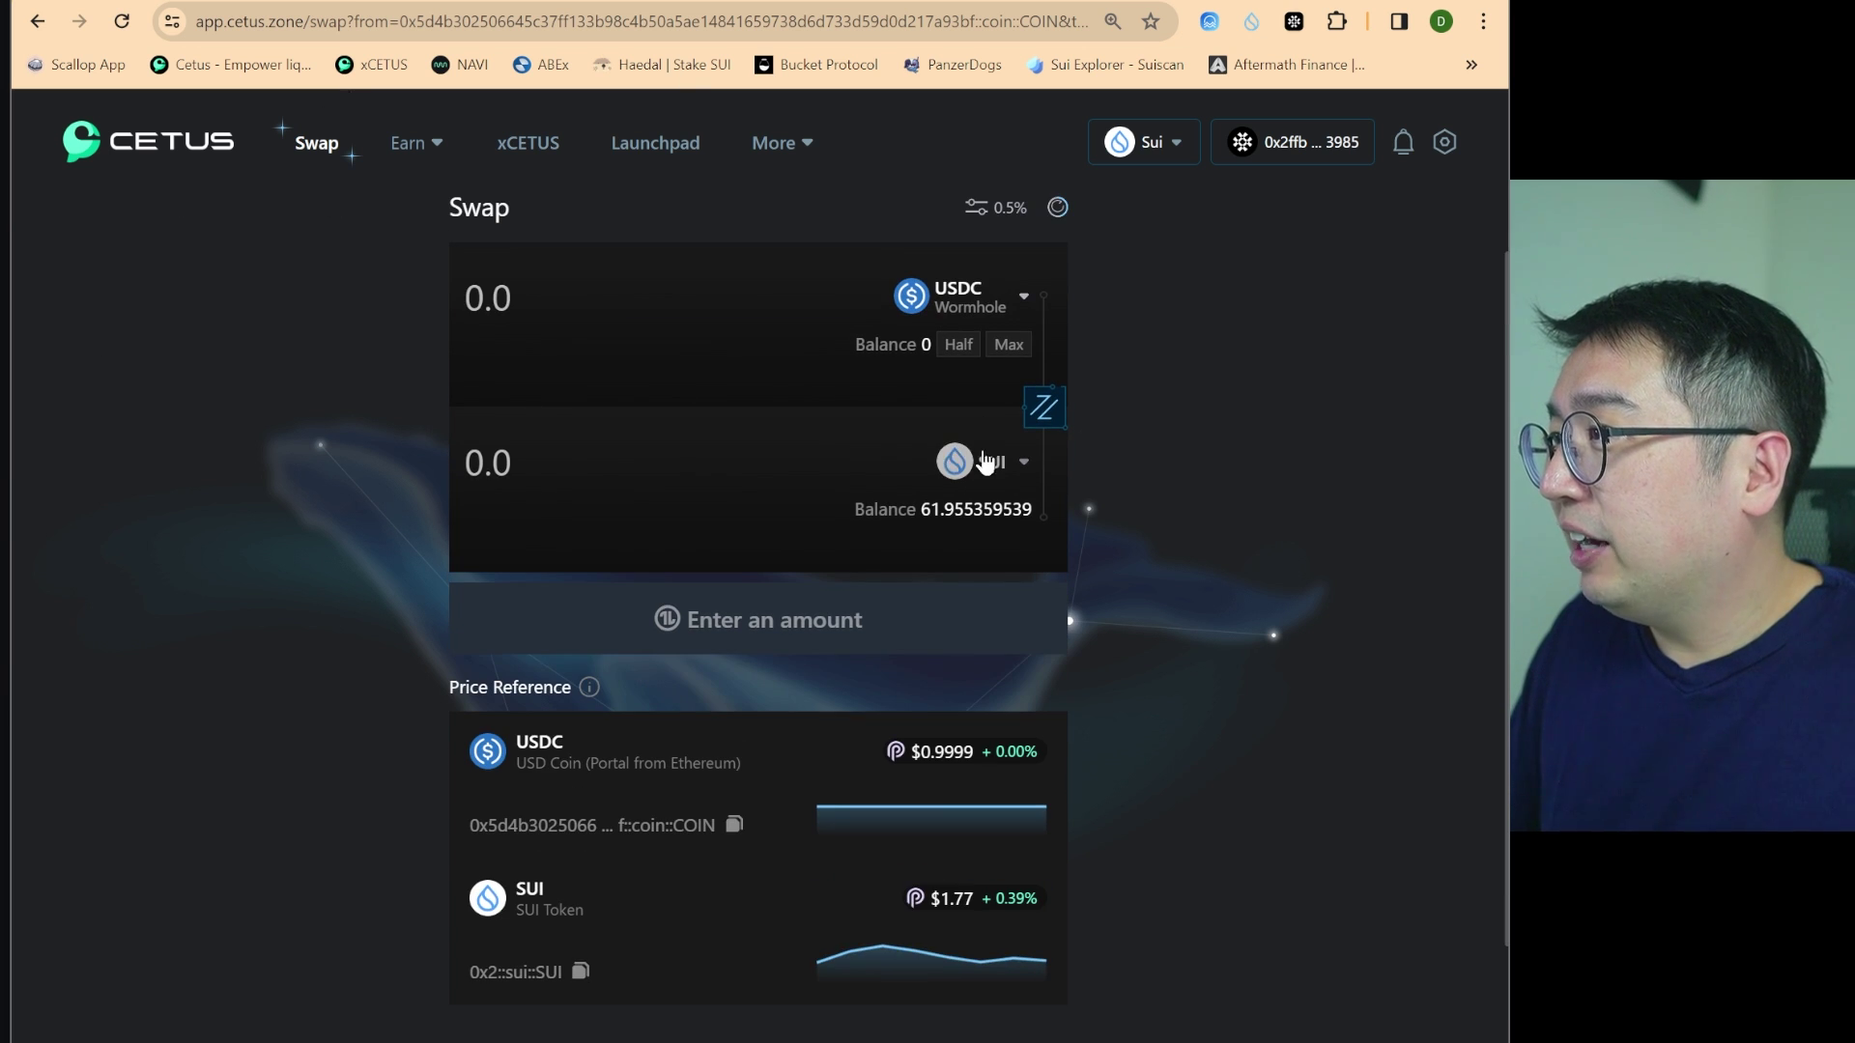
{"action": "left_click", "coordinate": [1053, 415]}
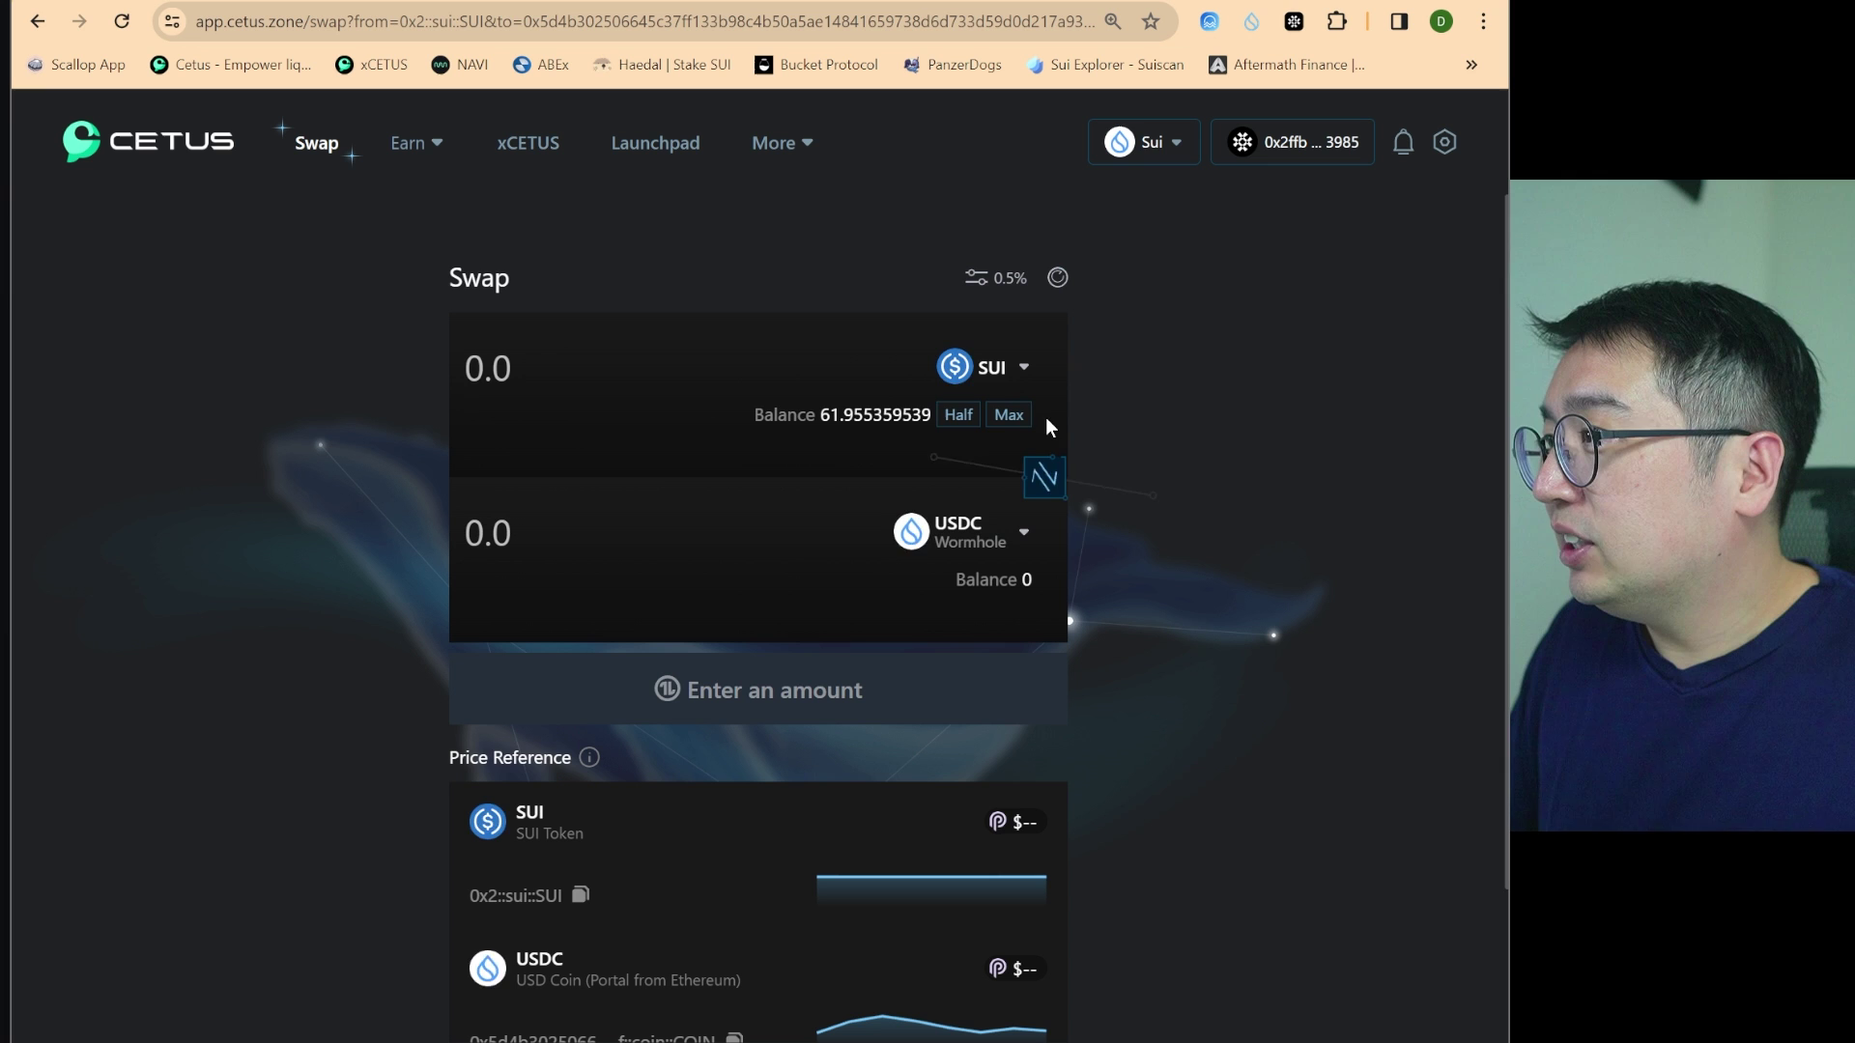
{"action": "left_click", "coordinate": [1006, 425]}
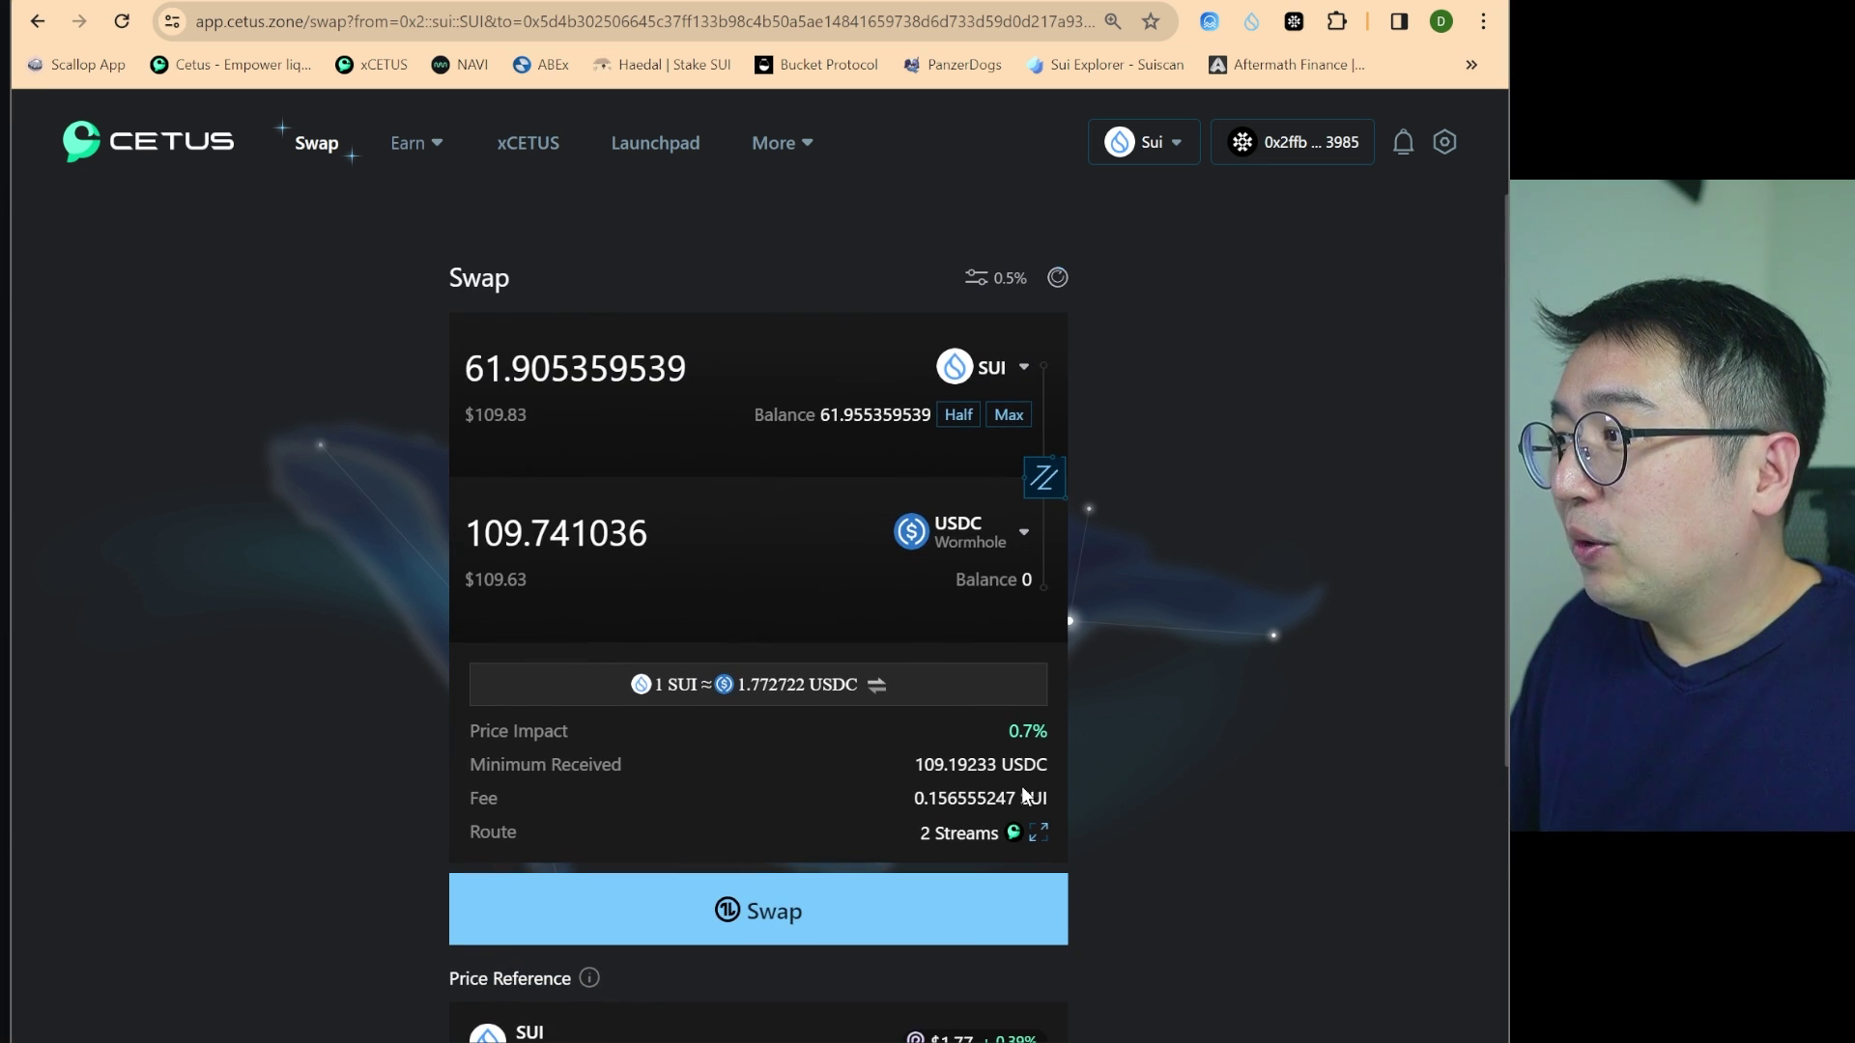
Inspect the pool addresses in the two-stream route breakdown, then close it
{"action": "left_click", "coordinate": [1036, 832]}
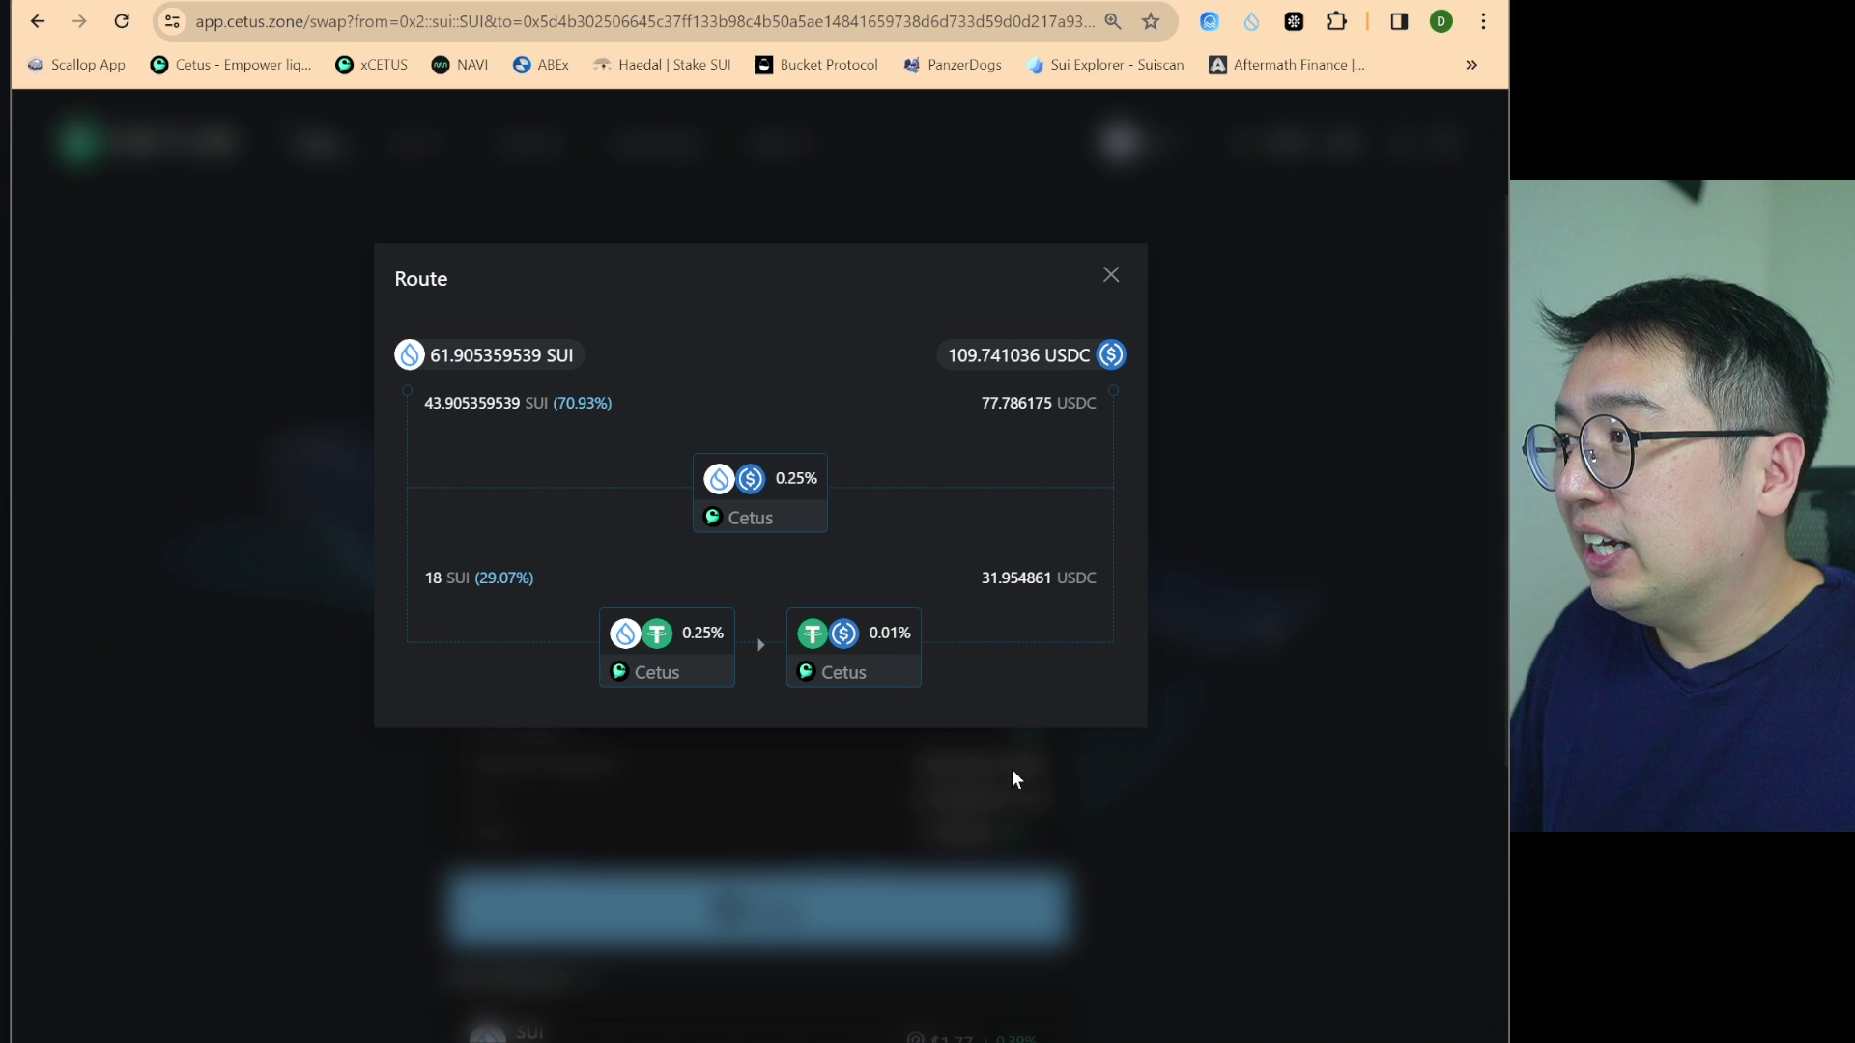
{"action": "mouse_move", "coordinate": [831, 657]}
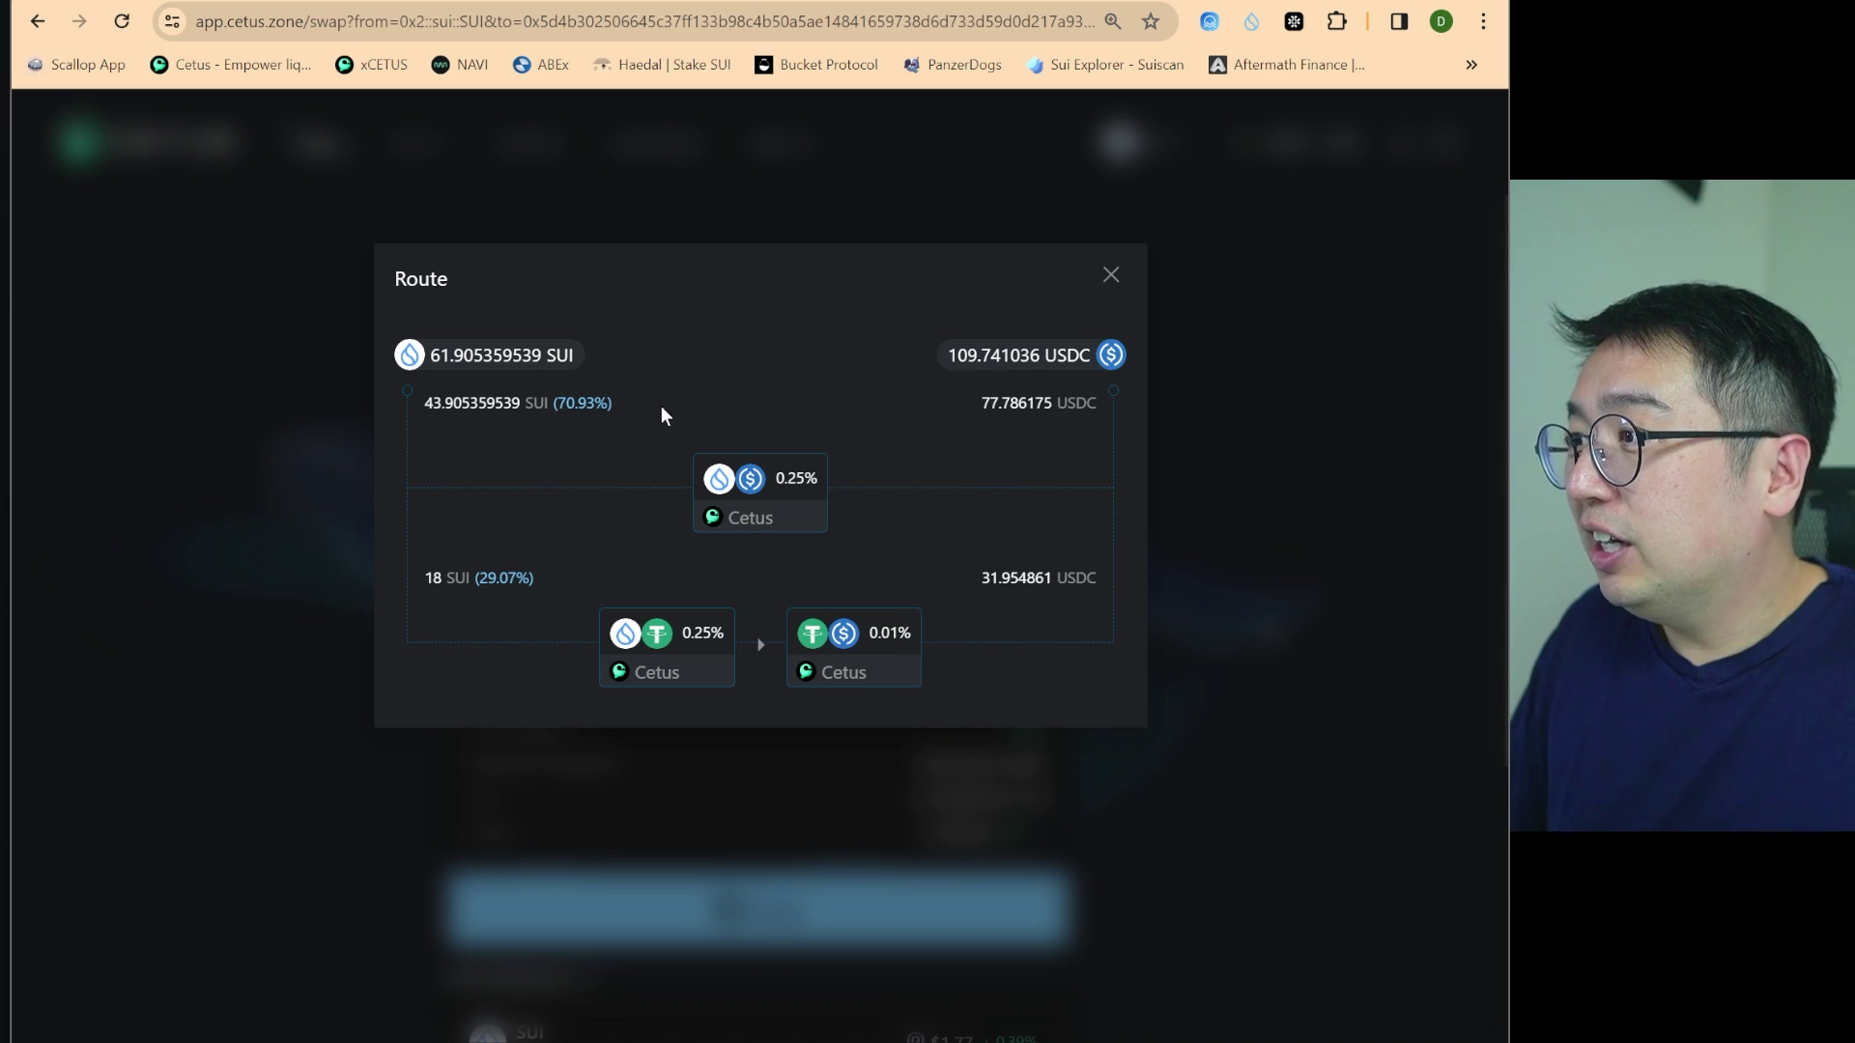
{"action": "mouse_move", "coordinate": [811, 463]}
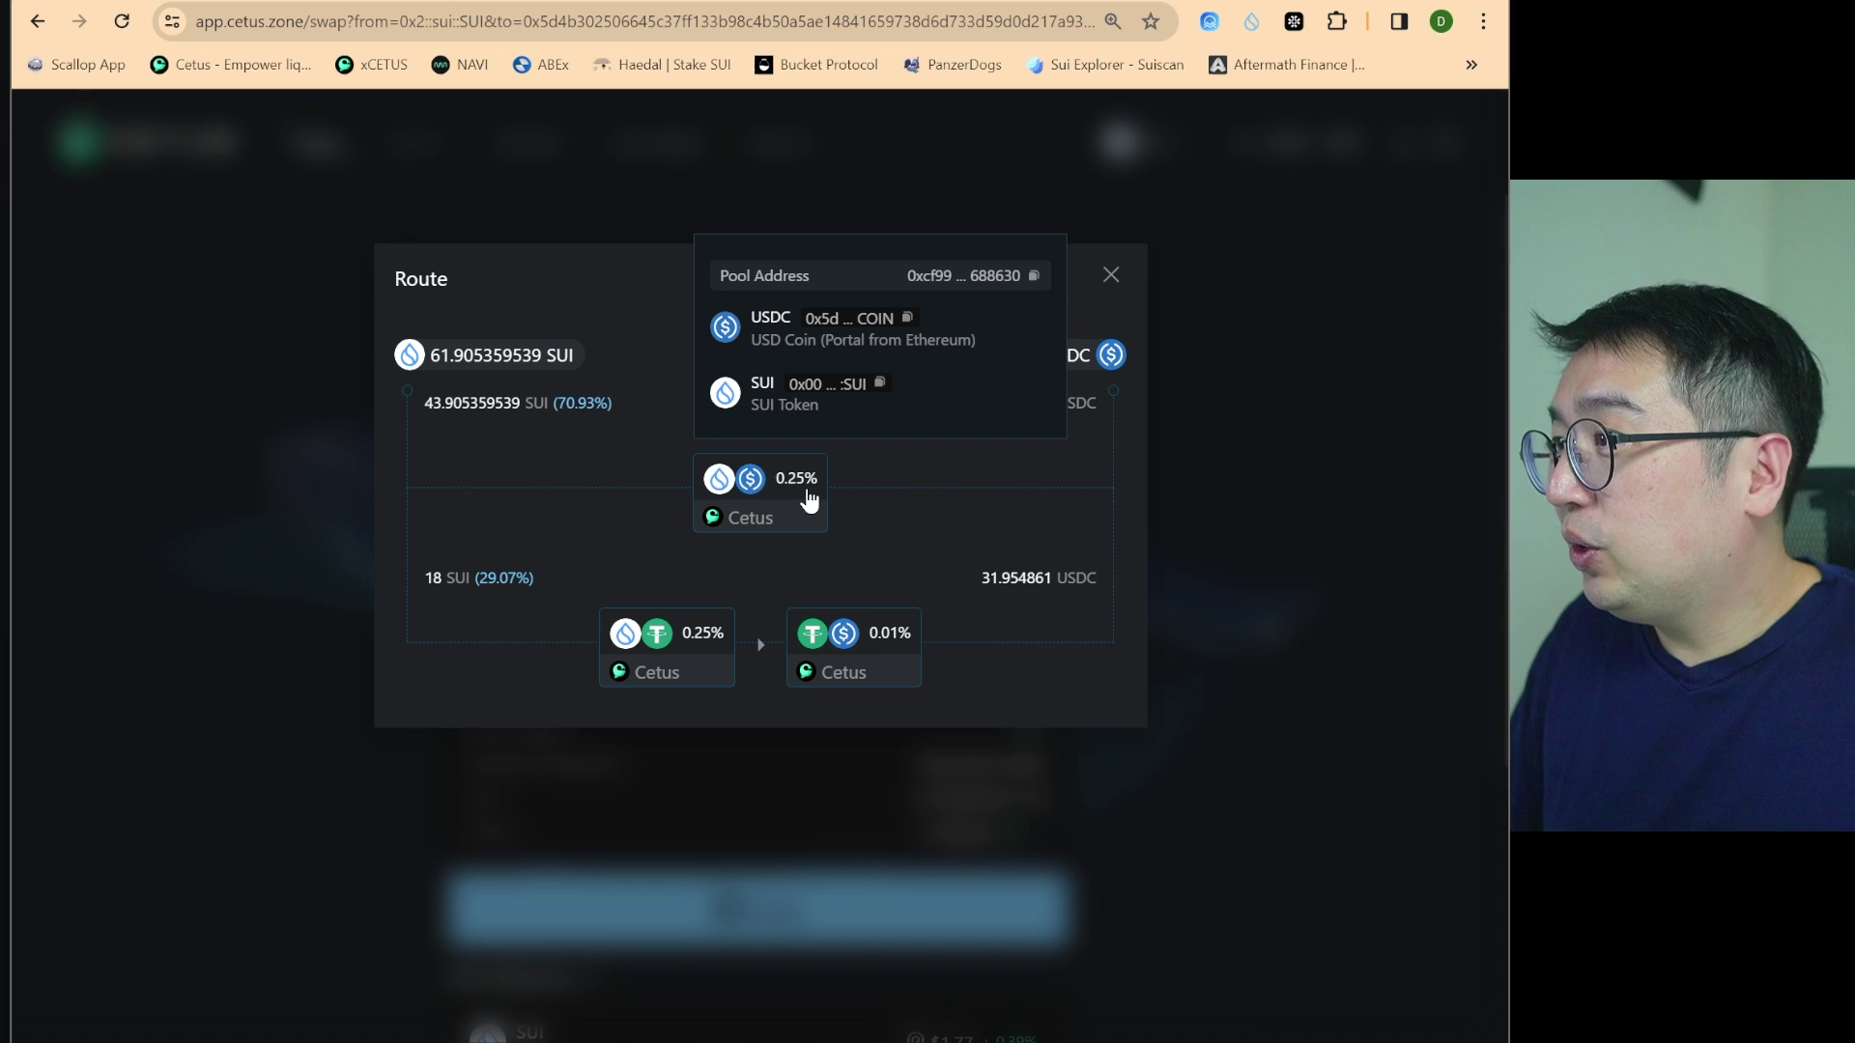
{"action": "mouse_move", "coordinate": [614, 645]}
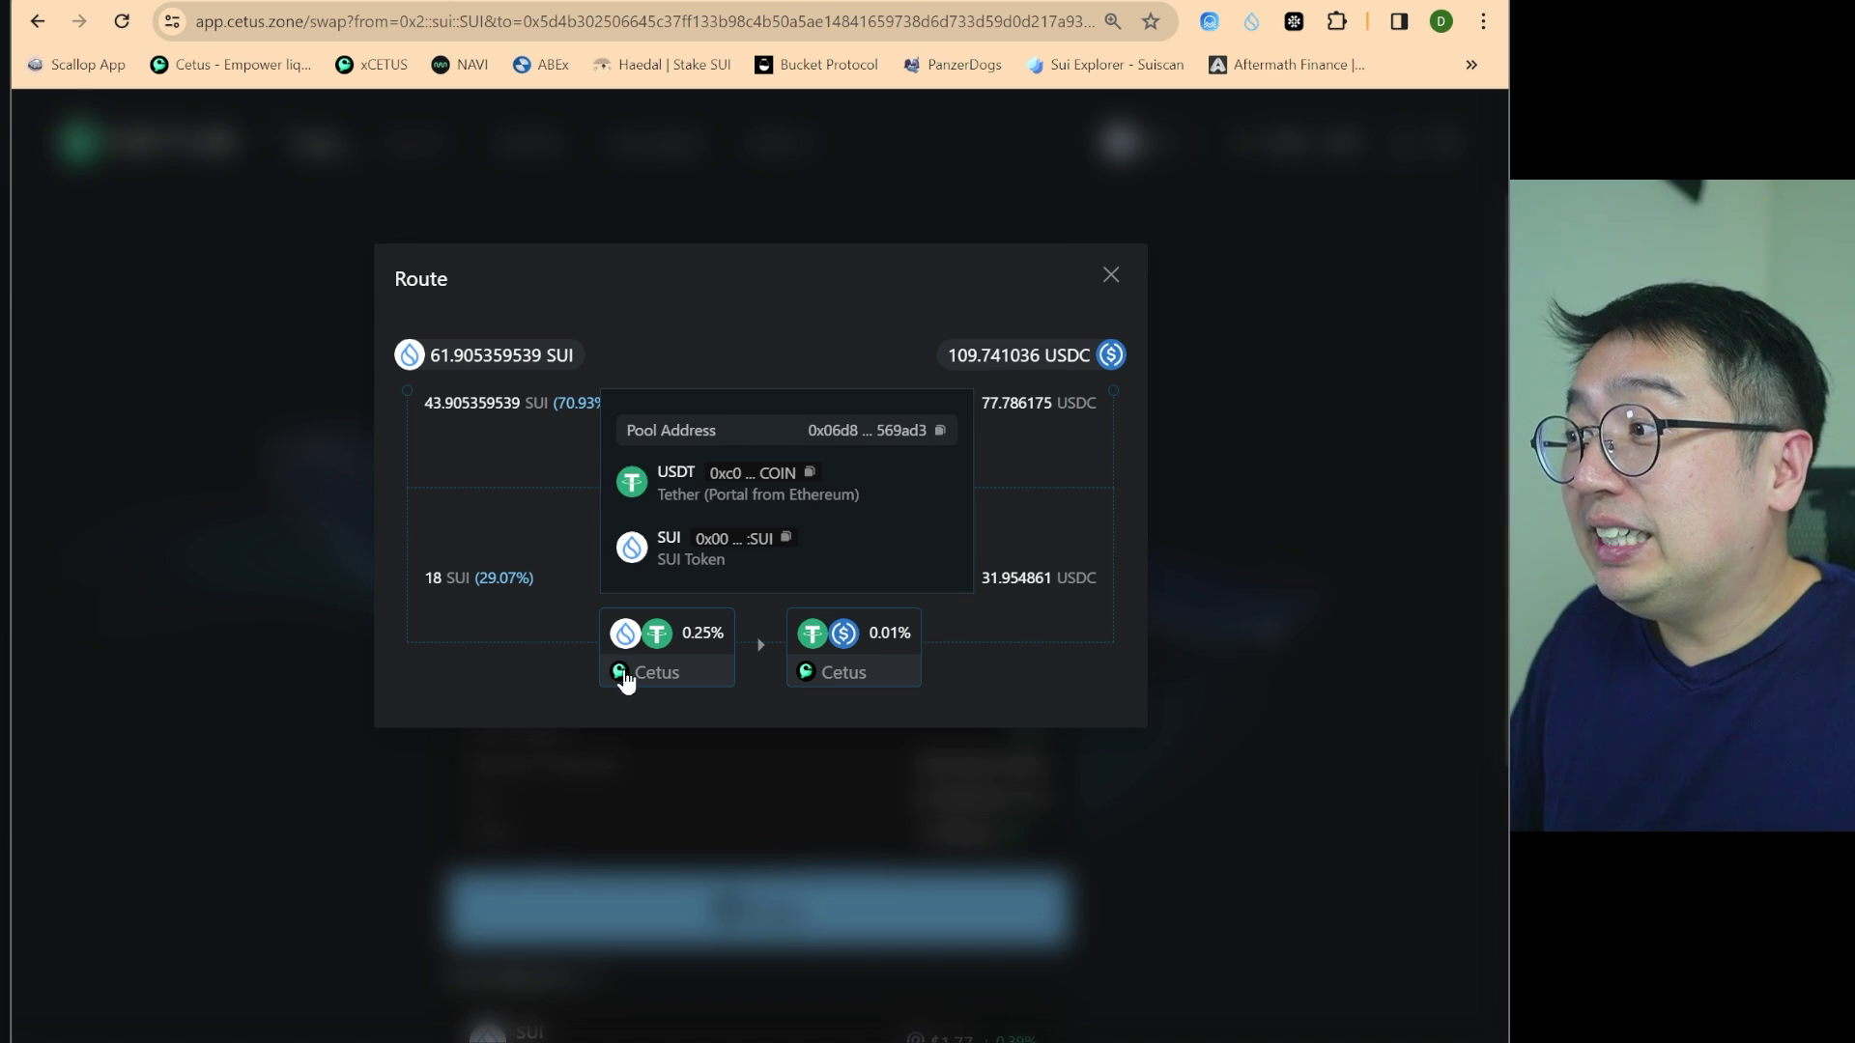
{"action": "mouse_move", "coordinate": [889, 688]}
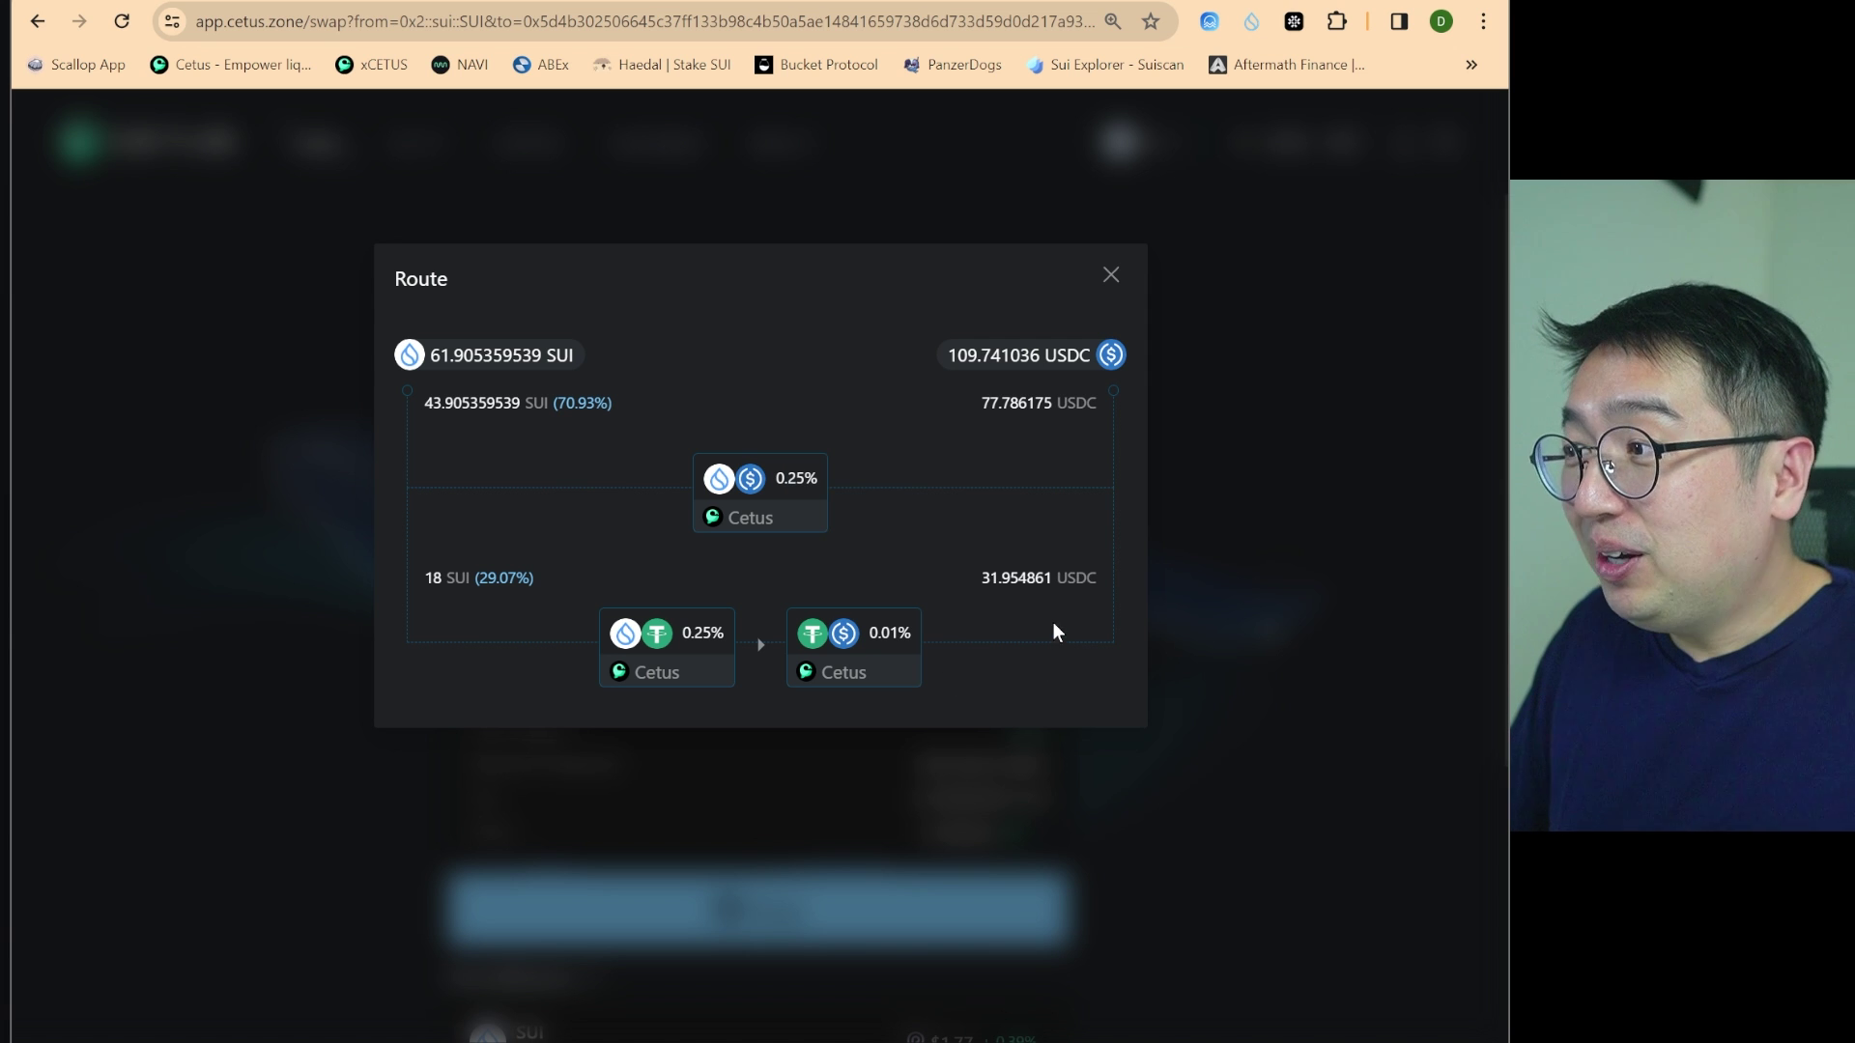
{"action": "left_click", "coordinate": [1296, 622]}
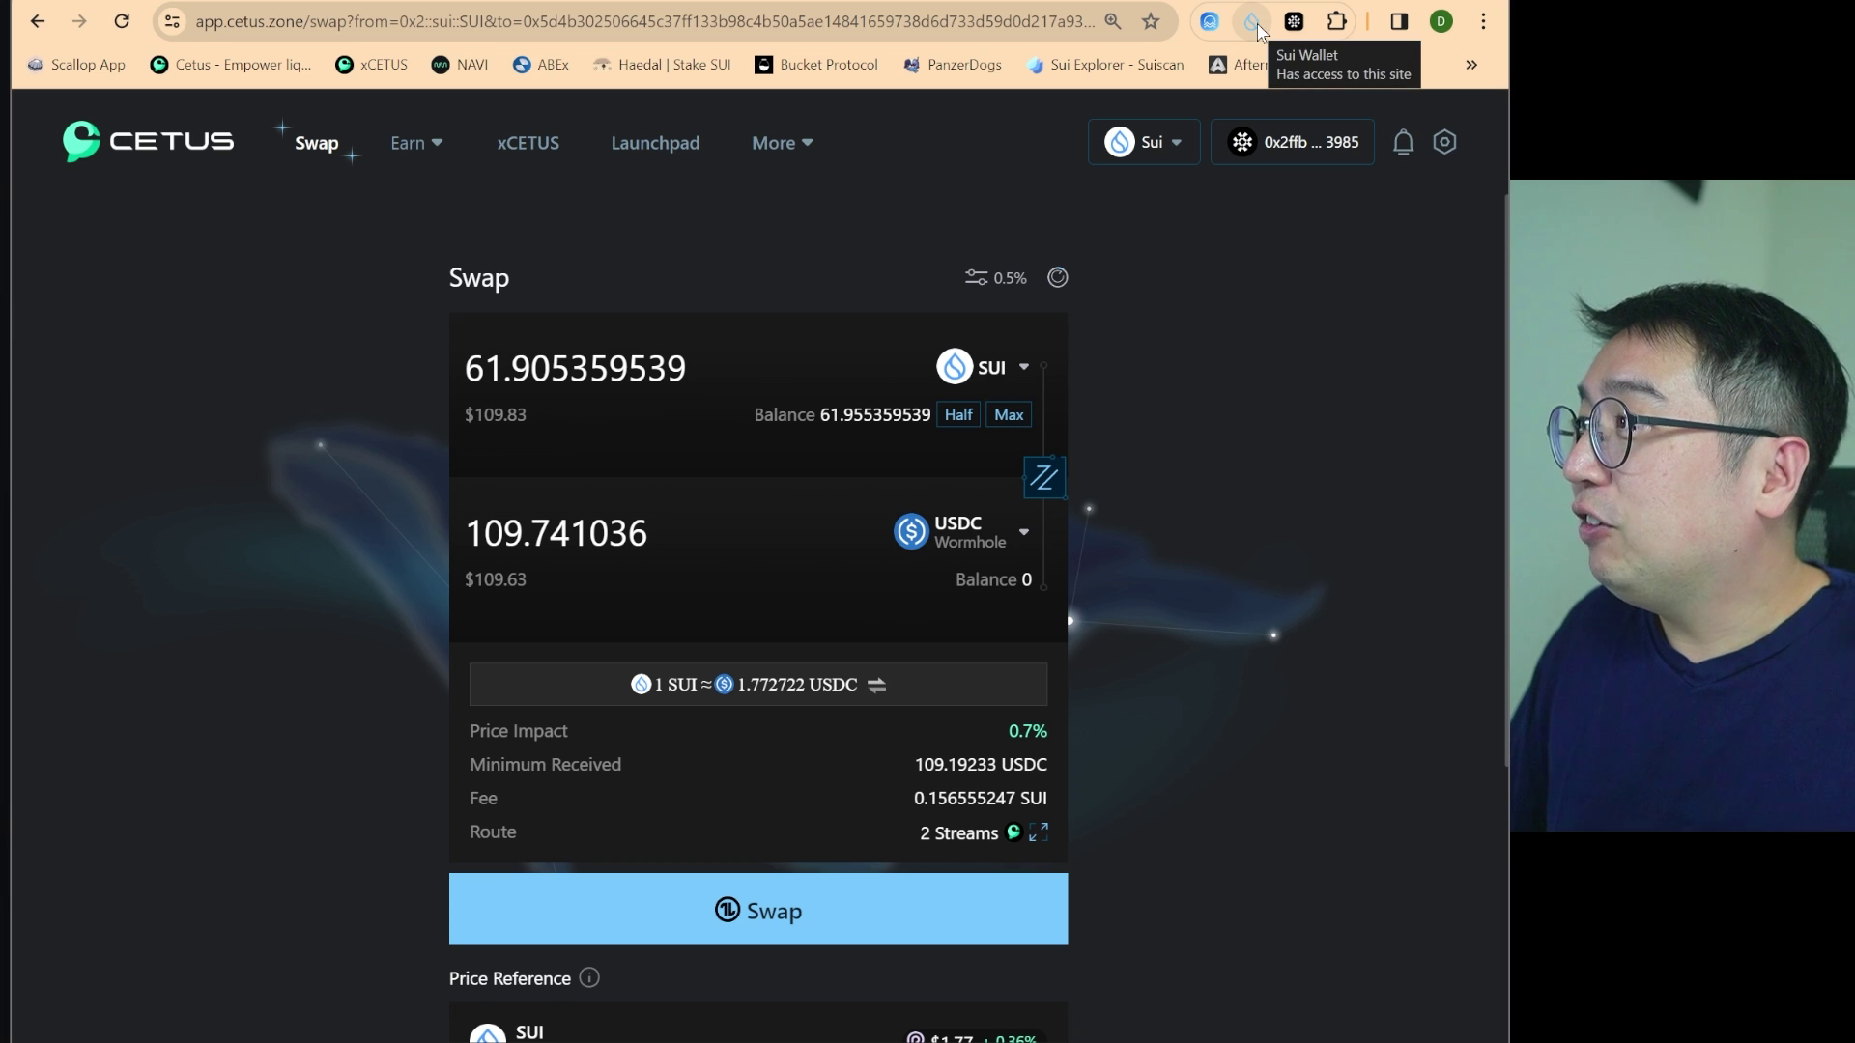
{"action": "left_click", "coordinate": [1209, 21]}
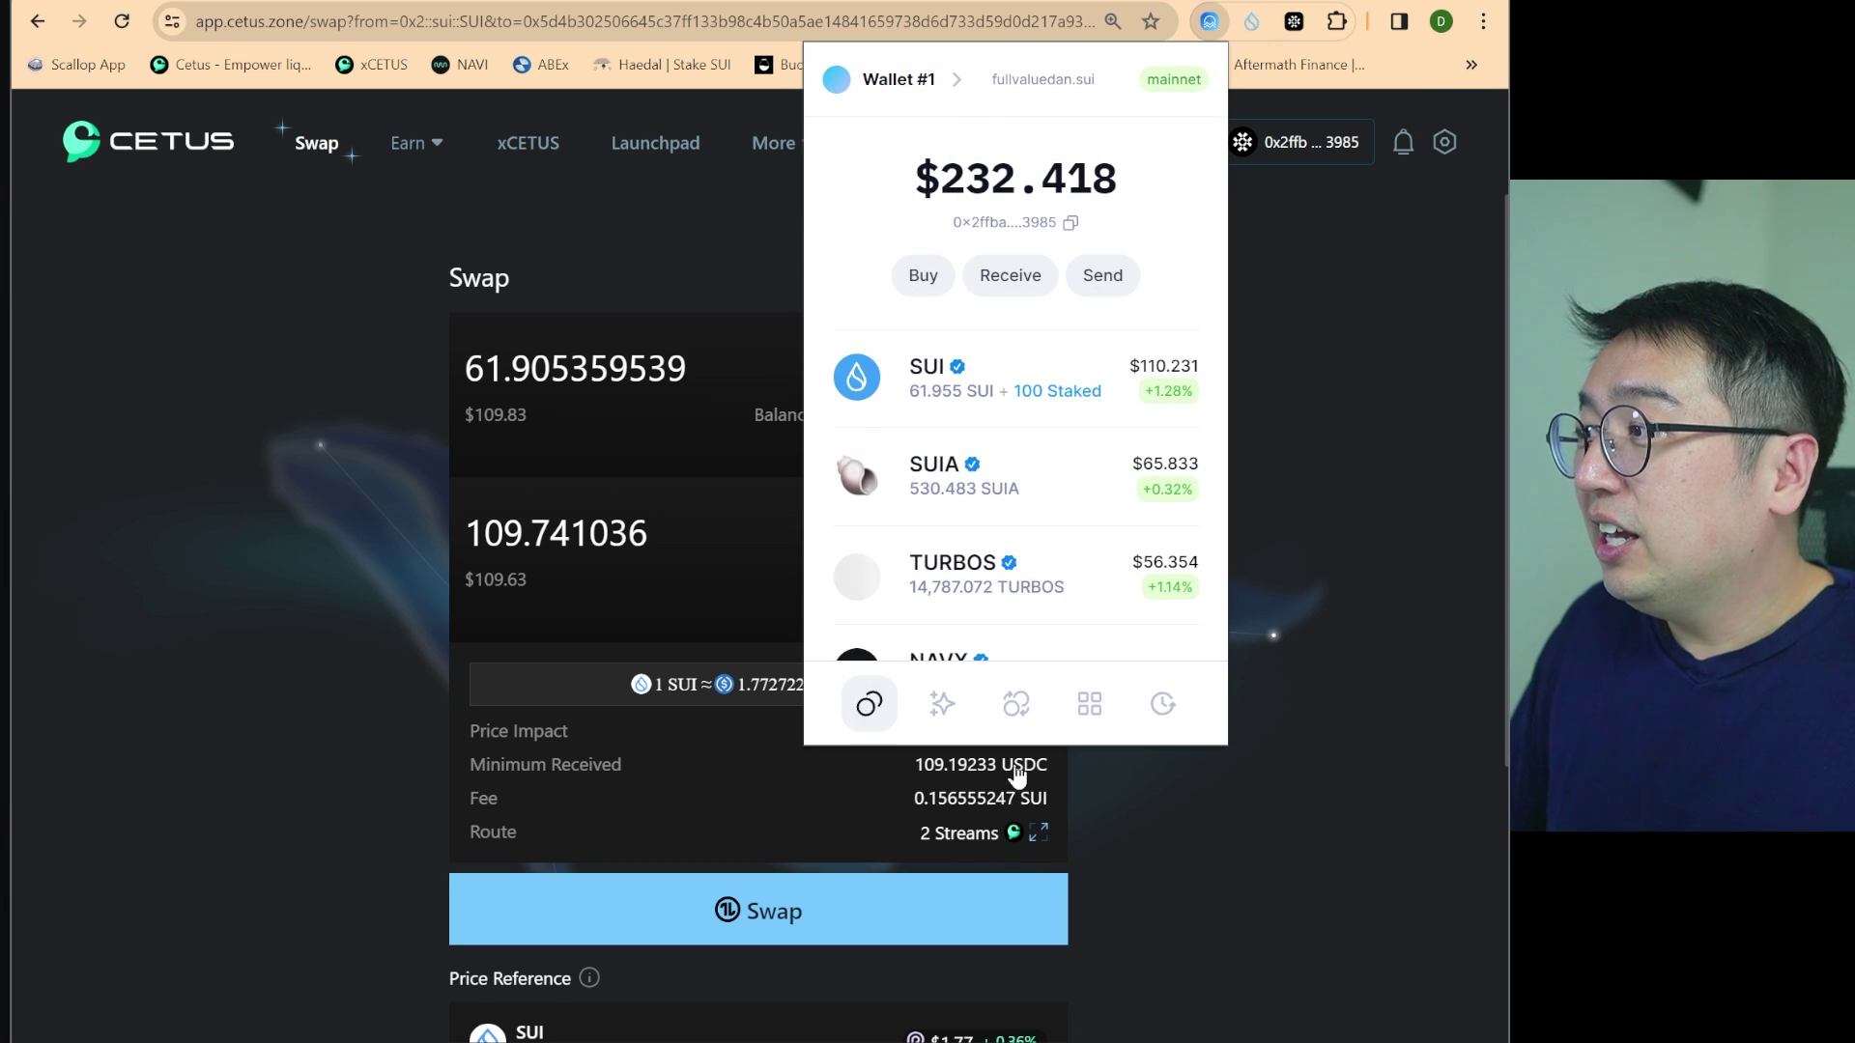
{"action": "left_click", "coordinate": [1014, 705]}
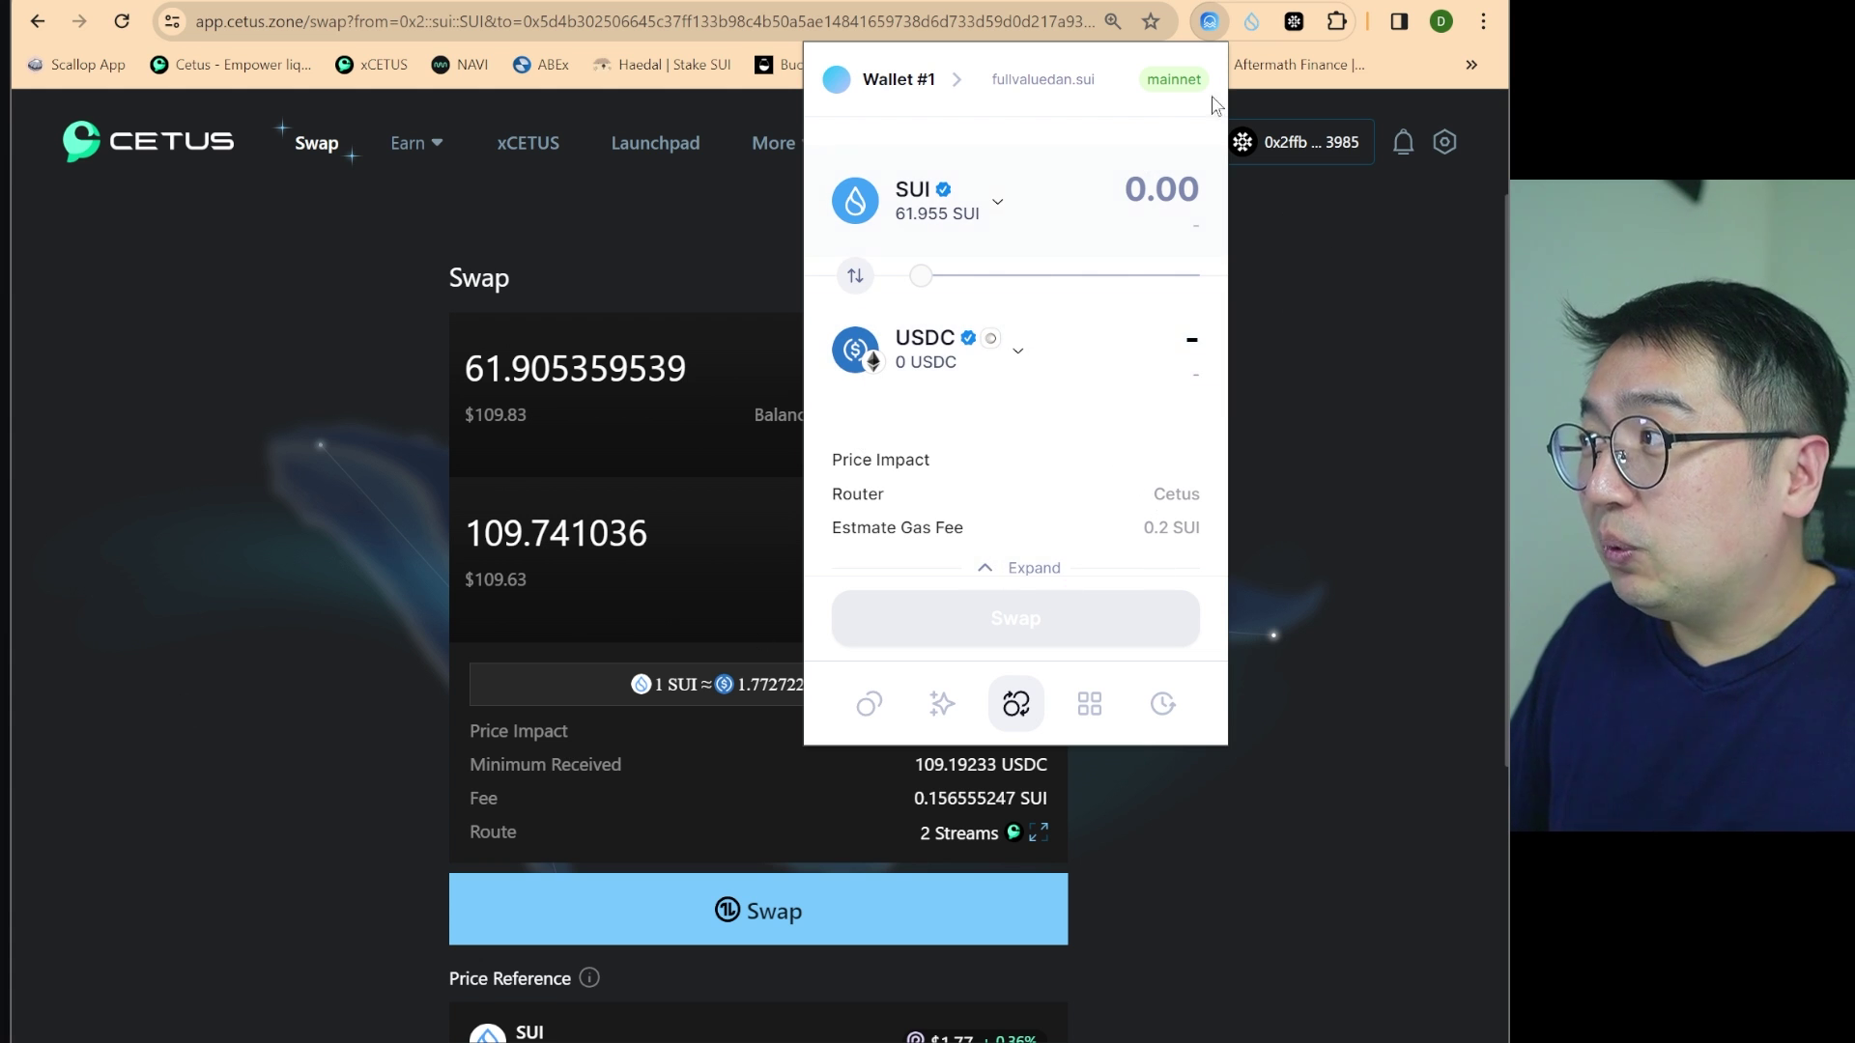
{"action": "left_click", "coordinate": [1251, 29]}
{"action": "left_click", "coordinate": [1251, 27]}
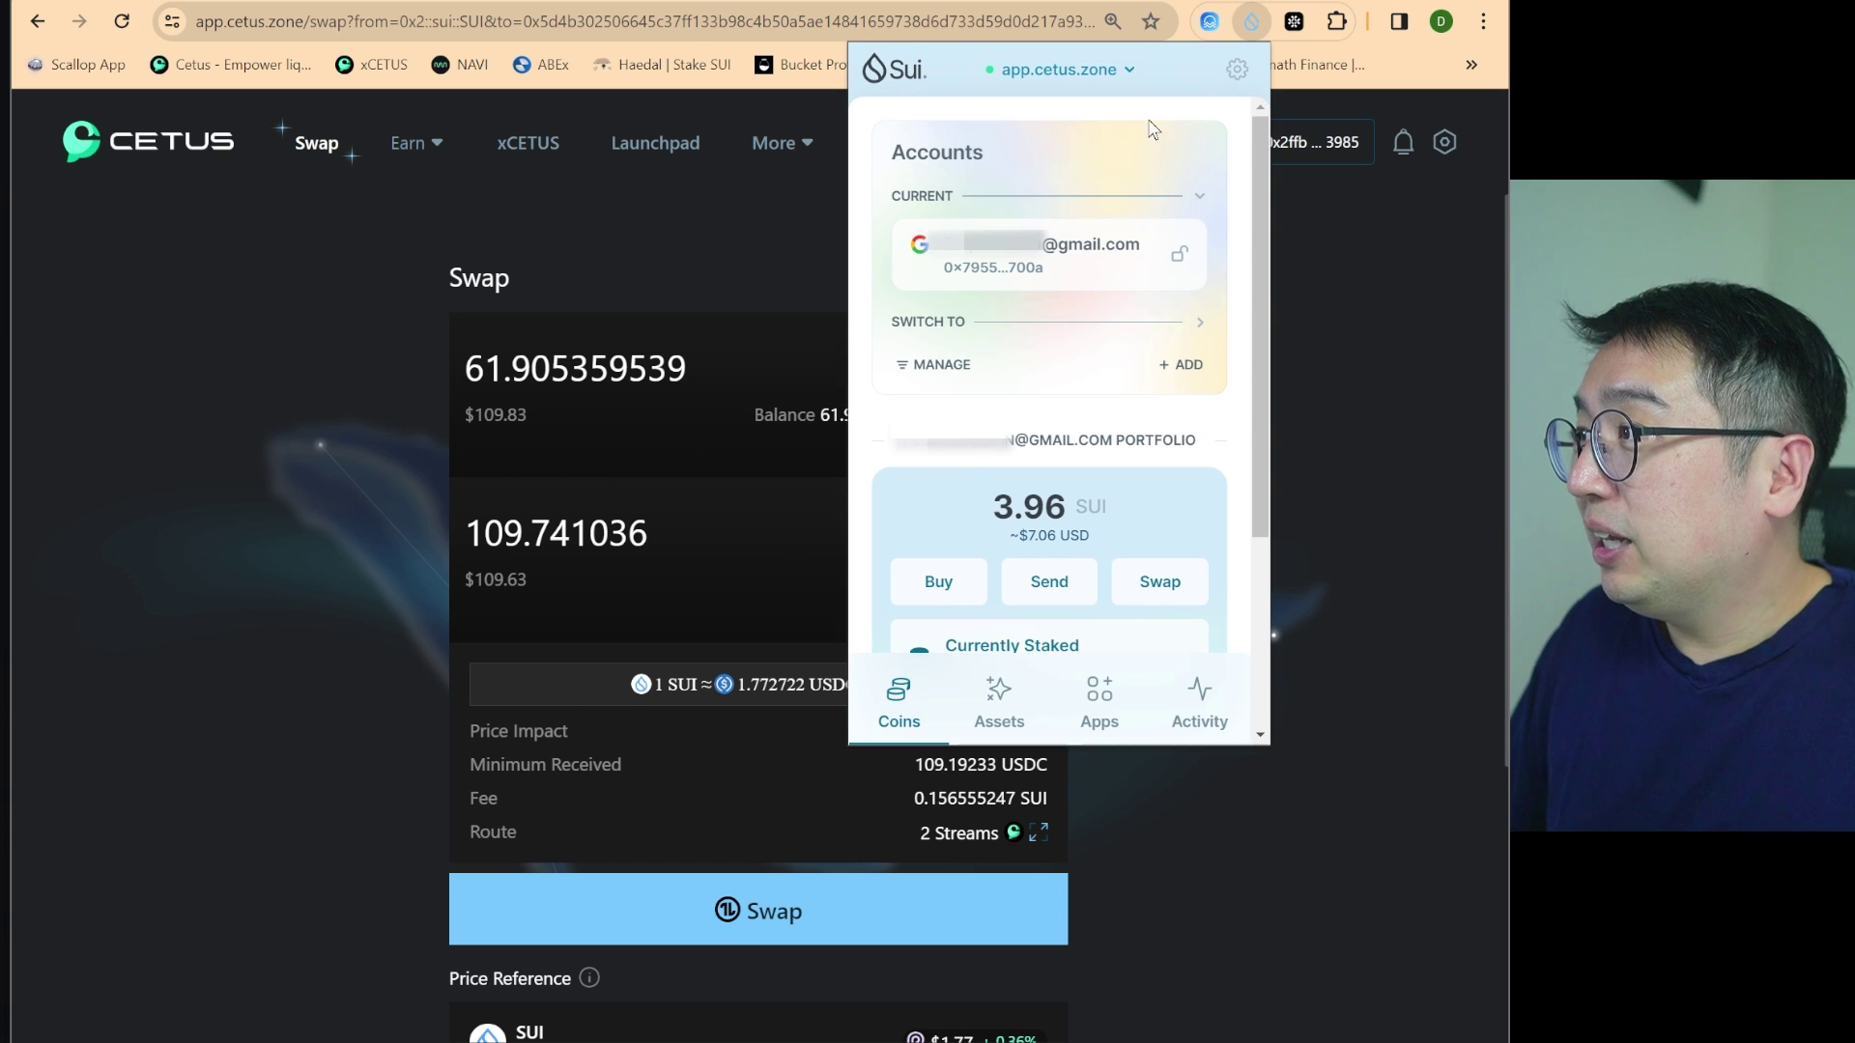
{"action": "left_click", "coordinate": [1164, 582]}
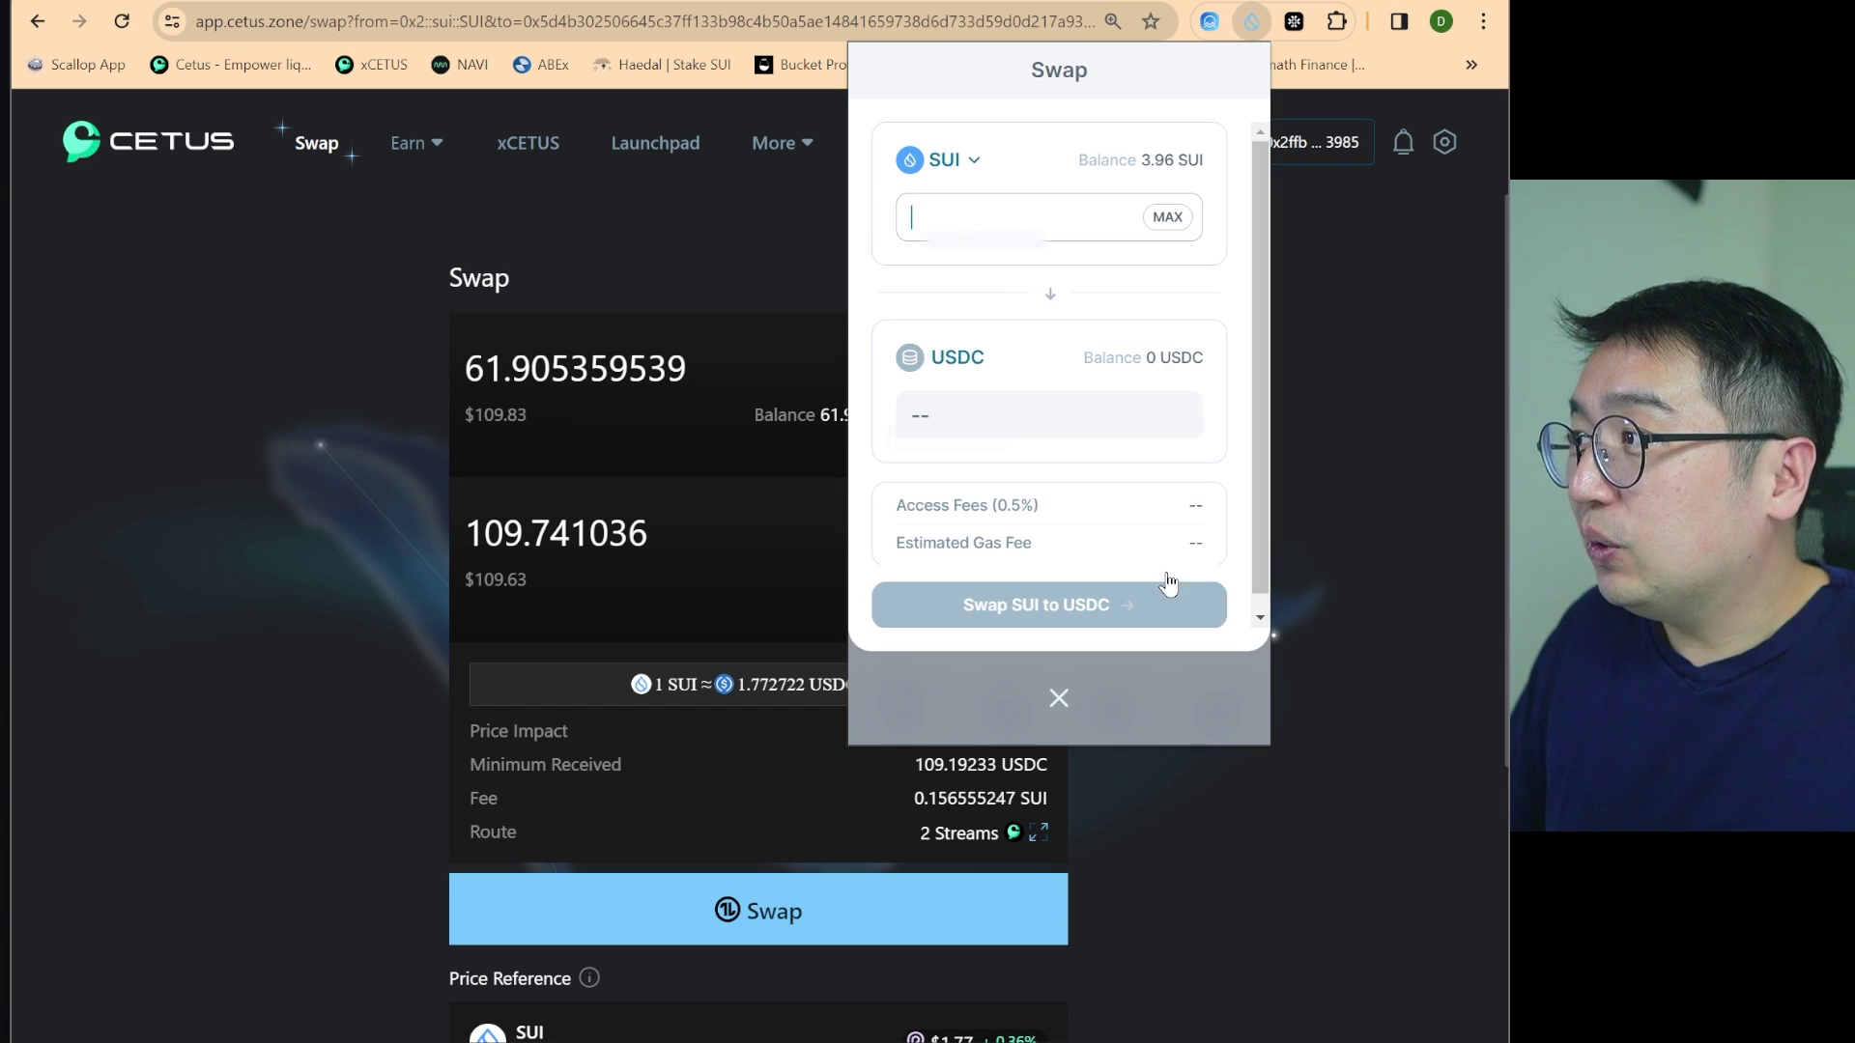
{"action": "left_click", "coordinate": [983, 369]}
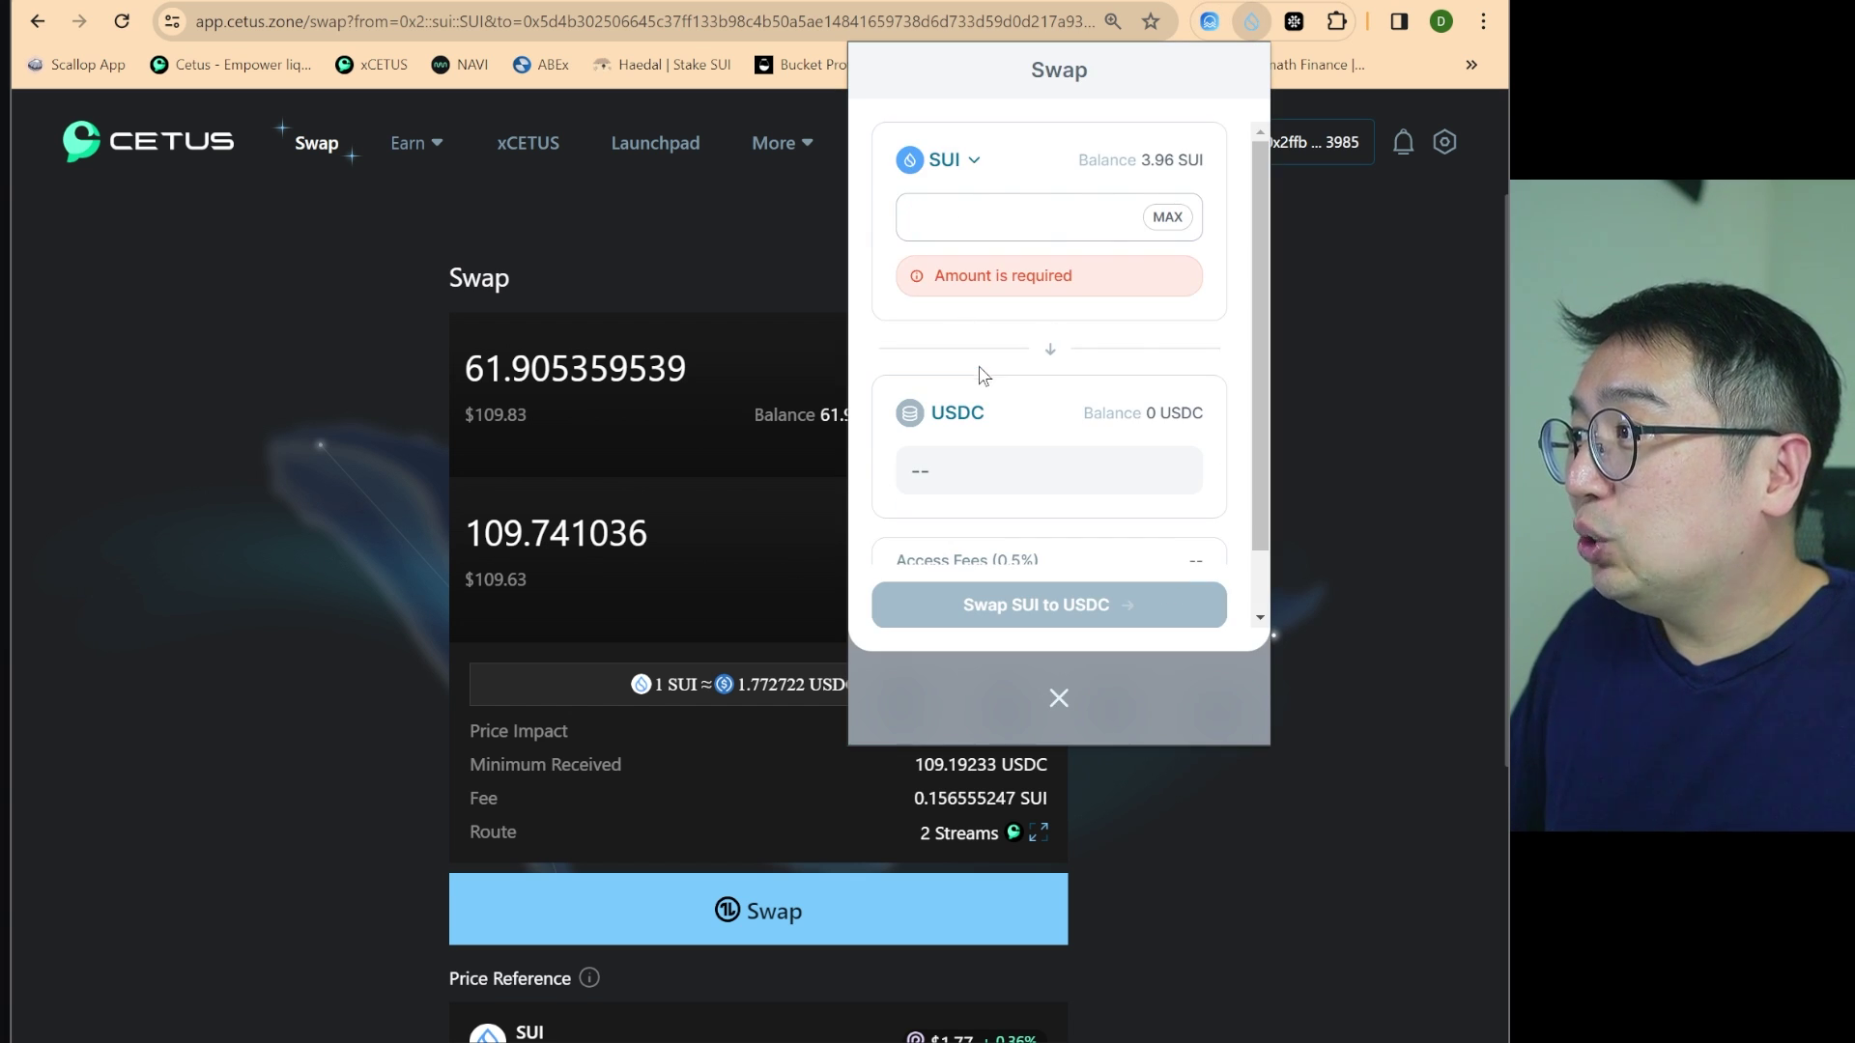
{"action": "left_click", "coordinate": [1164, 220]}
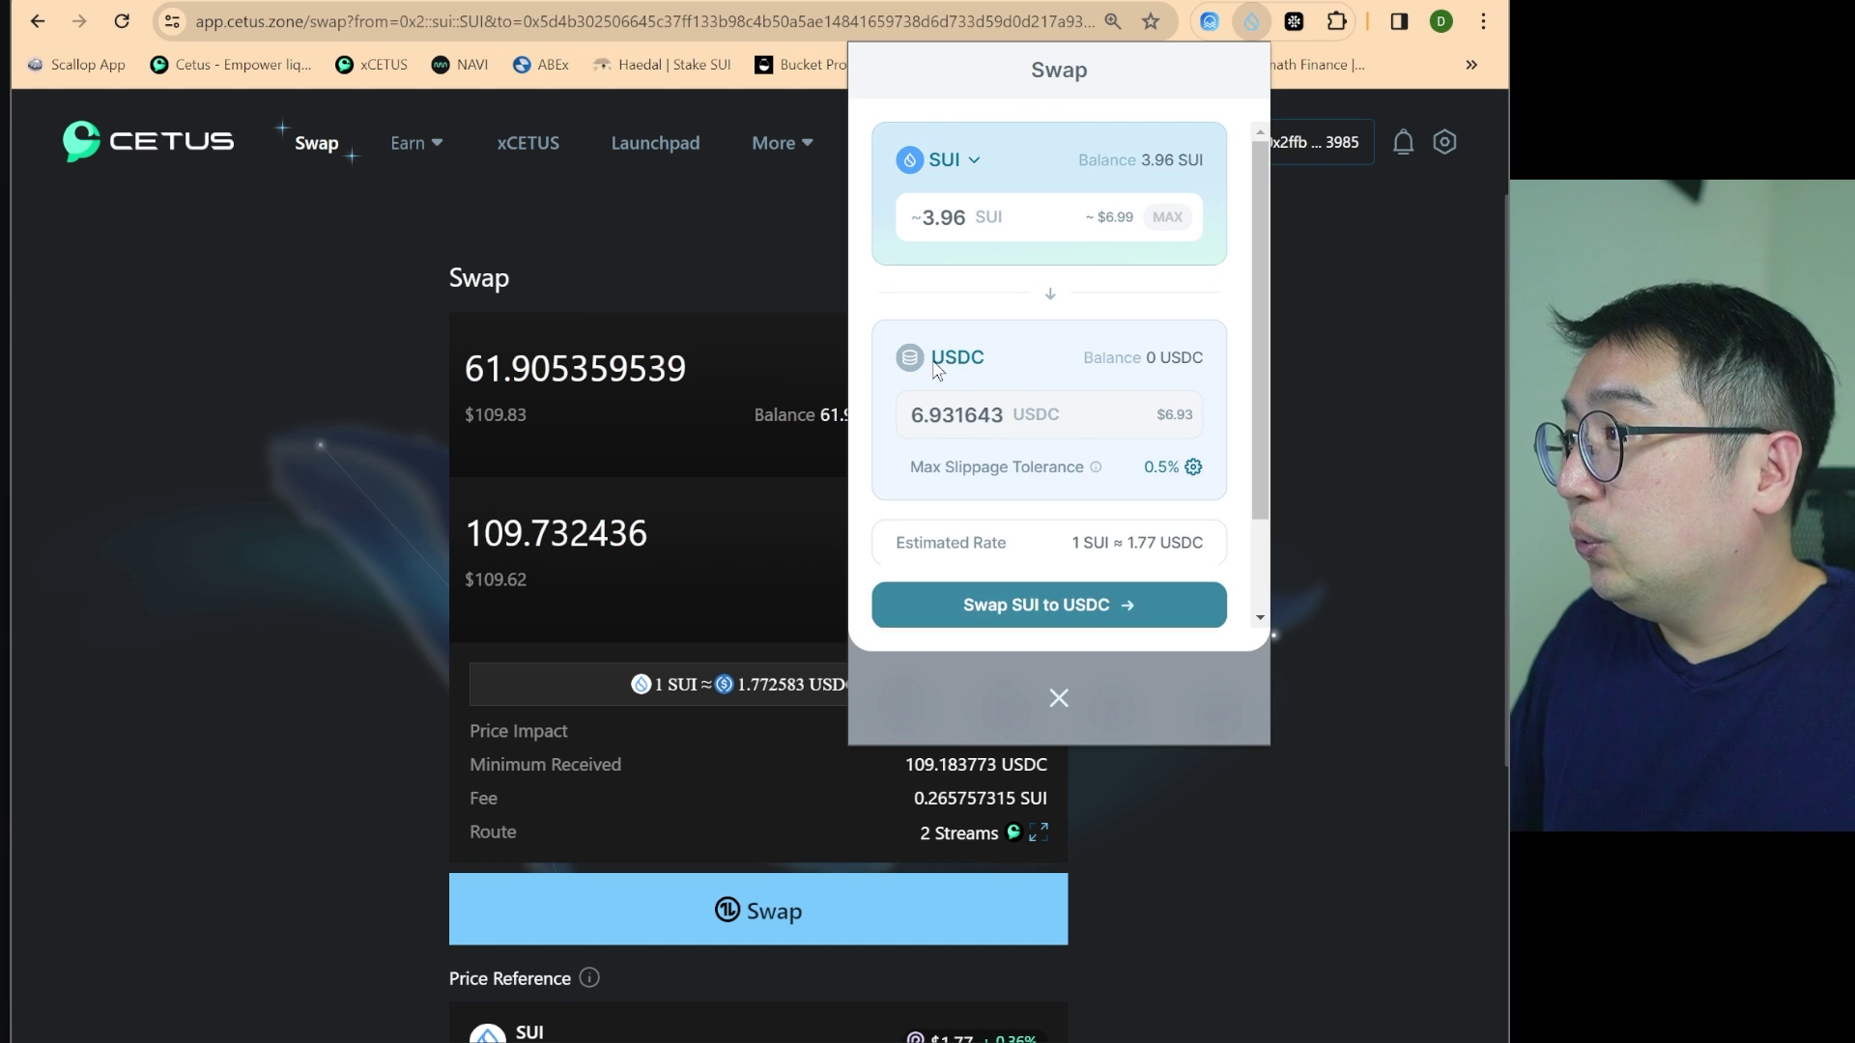
{"action": "scroll", "coordinate": [1039, 425], "scroll_direction": "down", "scroll_amount": 2}
{"action": "scroll", "coordinate": [1037, 425], "scroll_direction": "up", "scroll_amount": 2}
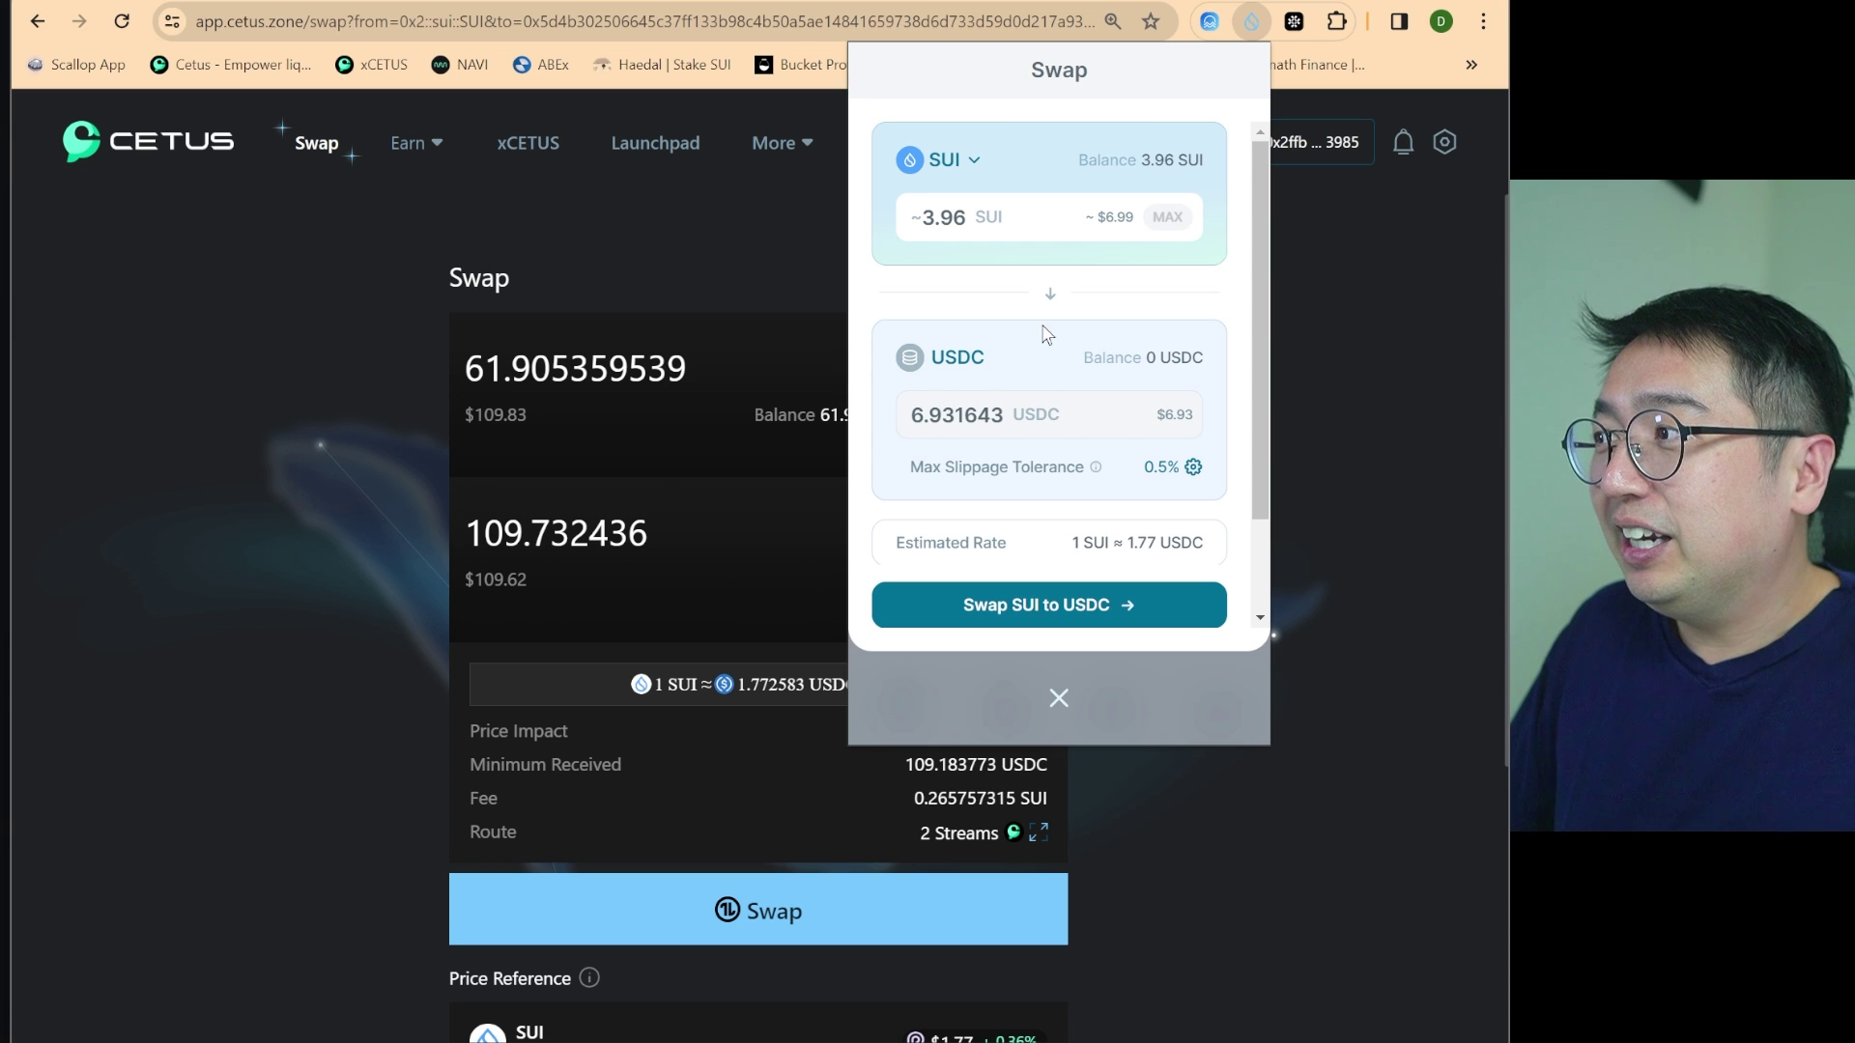
{"action": "left_click", "coordinate": [1207, 21]}
{"action": "left_click", "coordinate": [1015, 700]}
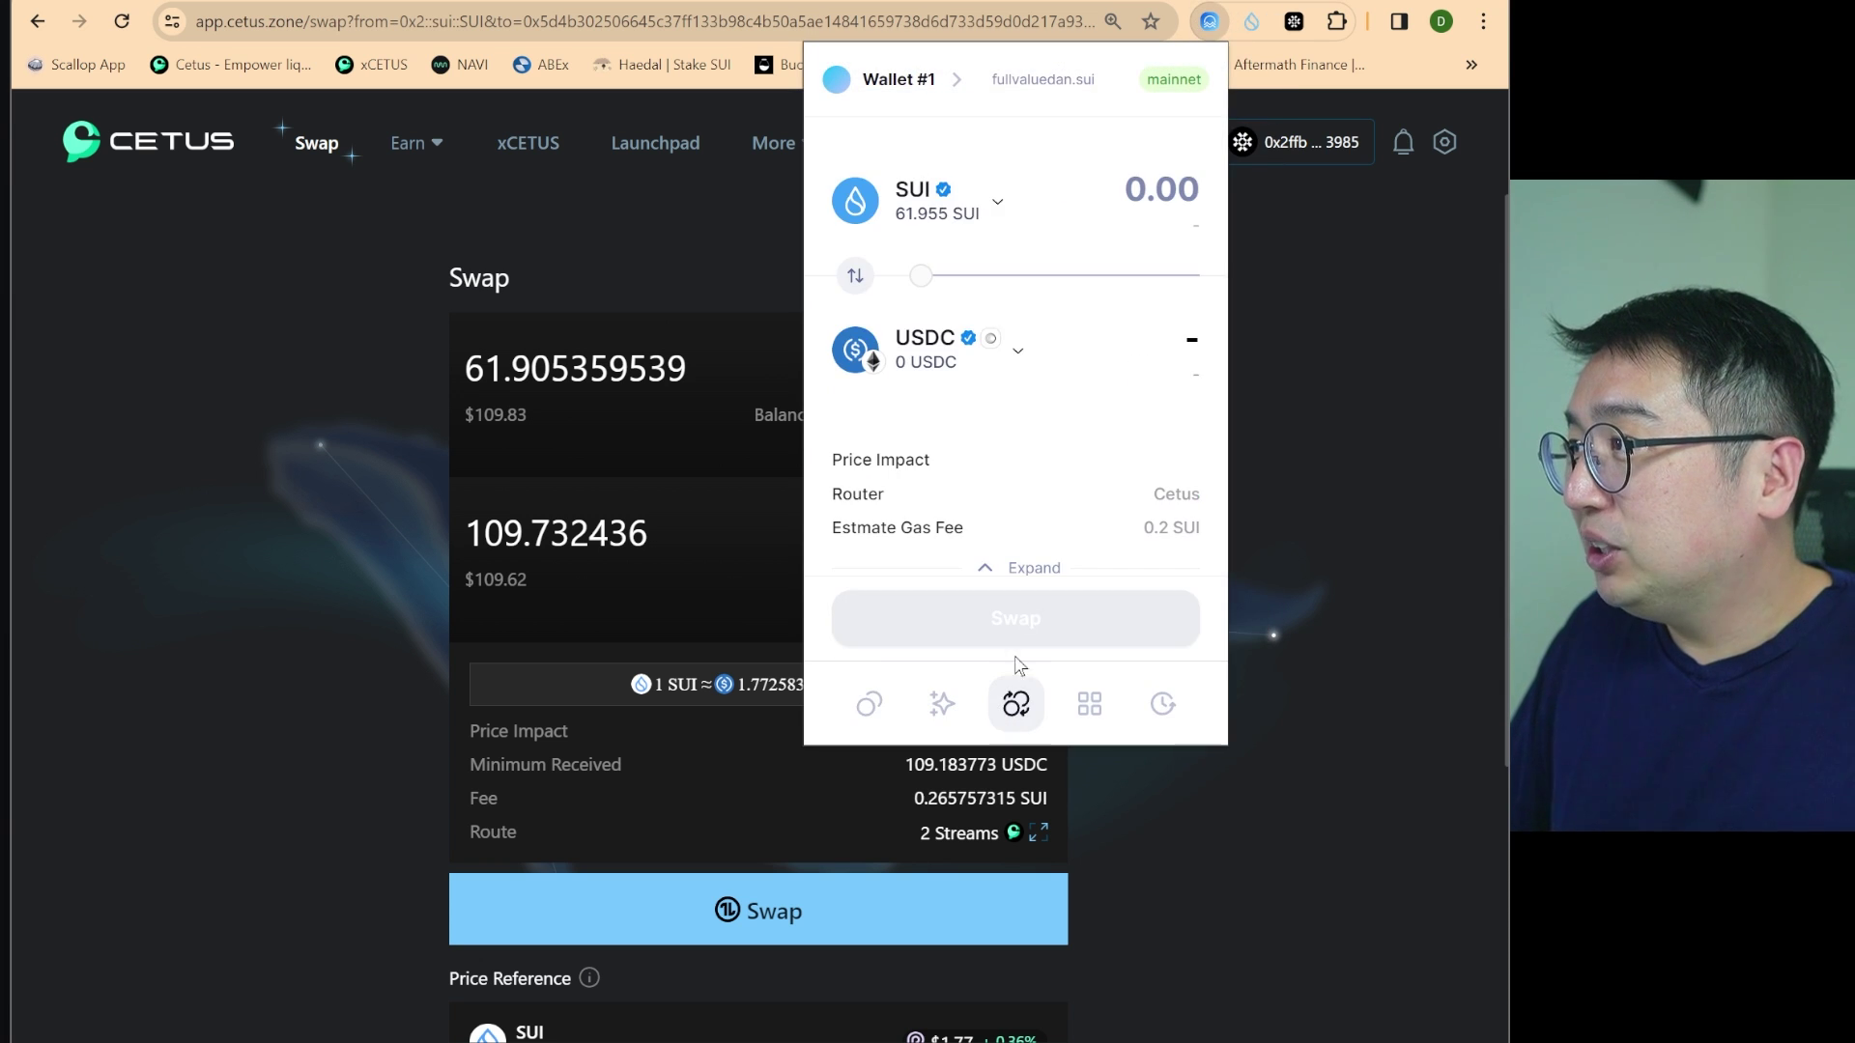
{"action": "left_click", "coordinate": [1002, 359]}
{"action": "scroll", "coordinate": [1031, 434], "scroll_direction": "down", "scroll_amount": 3}
{"action": "scroll", "coordinate": [1053, 367], "scroll_direction": "up", "scroll_amount": 3}
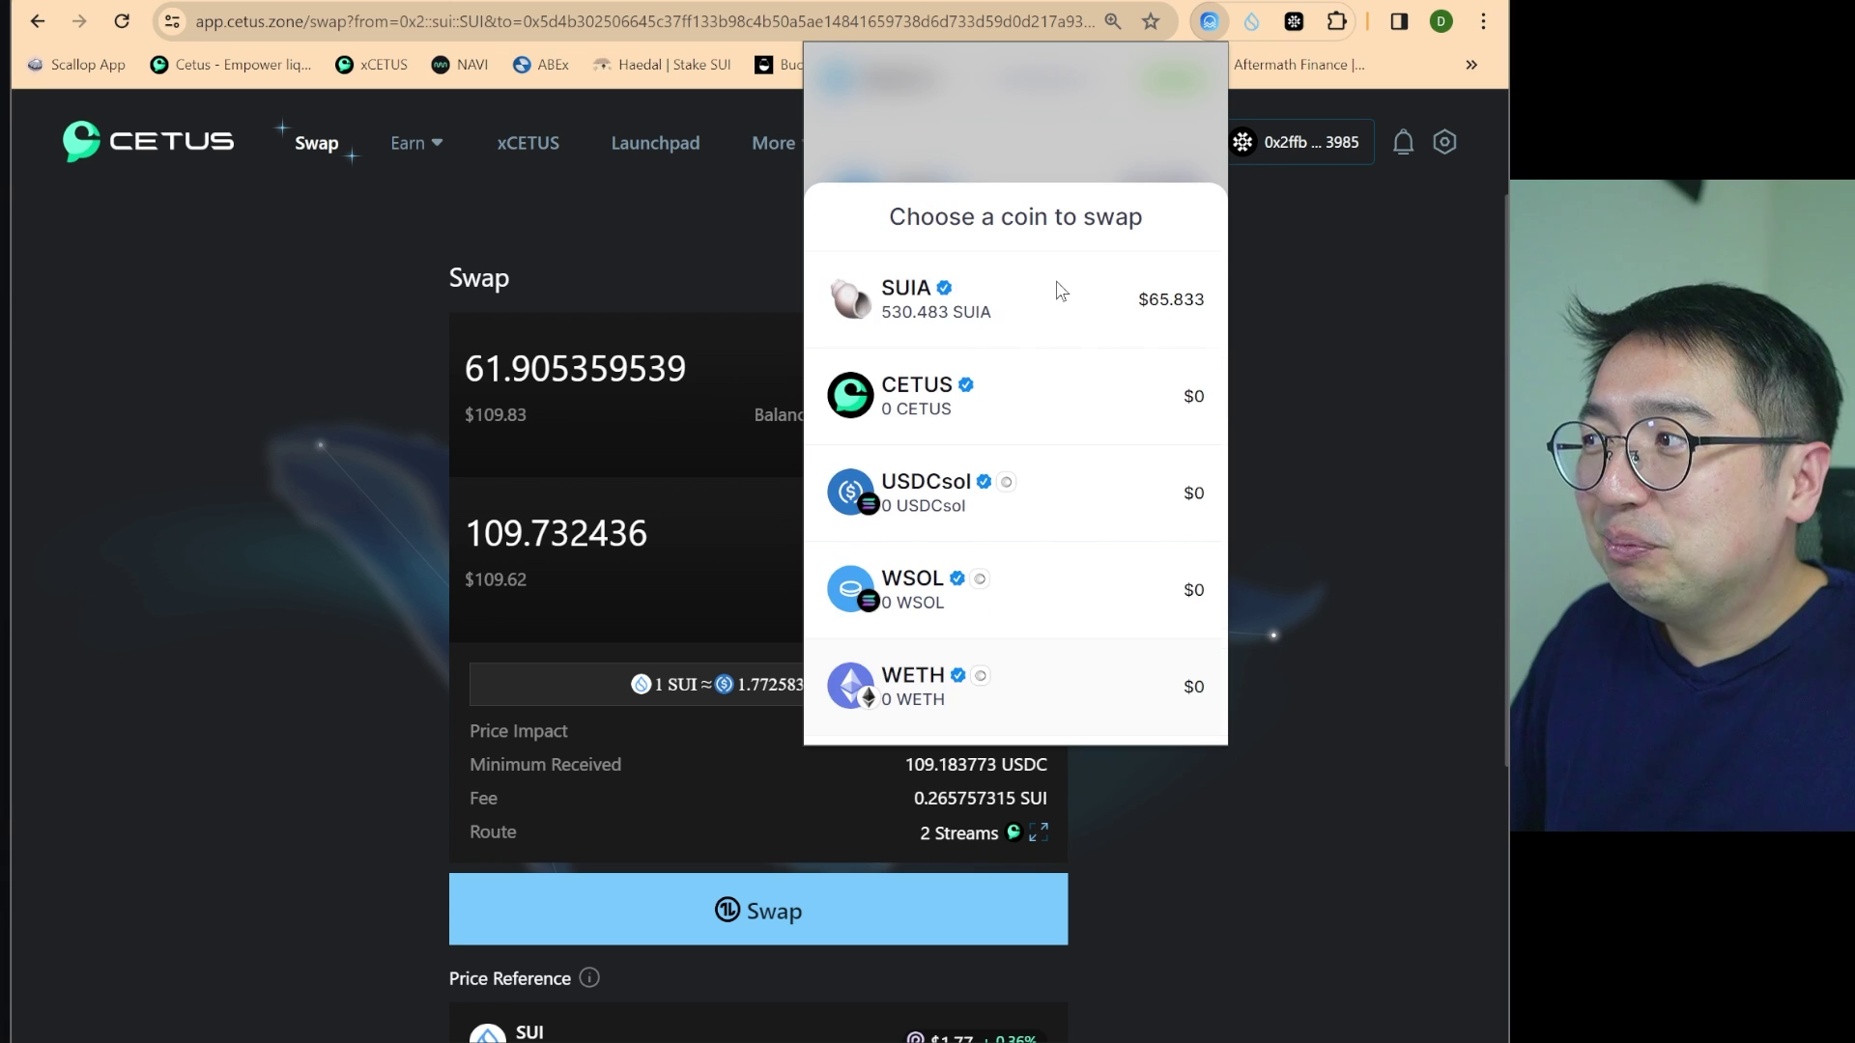
{"action": "scroll", "coordinate": [1060, 289], "scroll_direction": "down", "scroll_amount": 3}
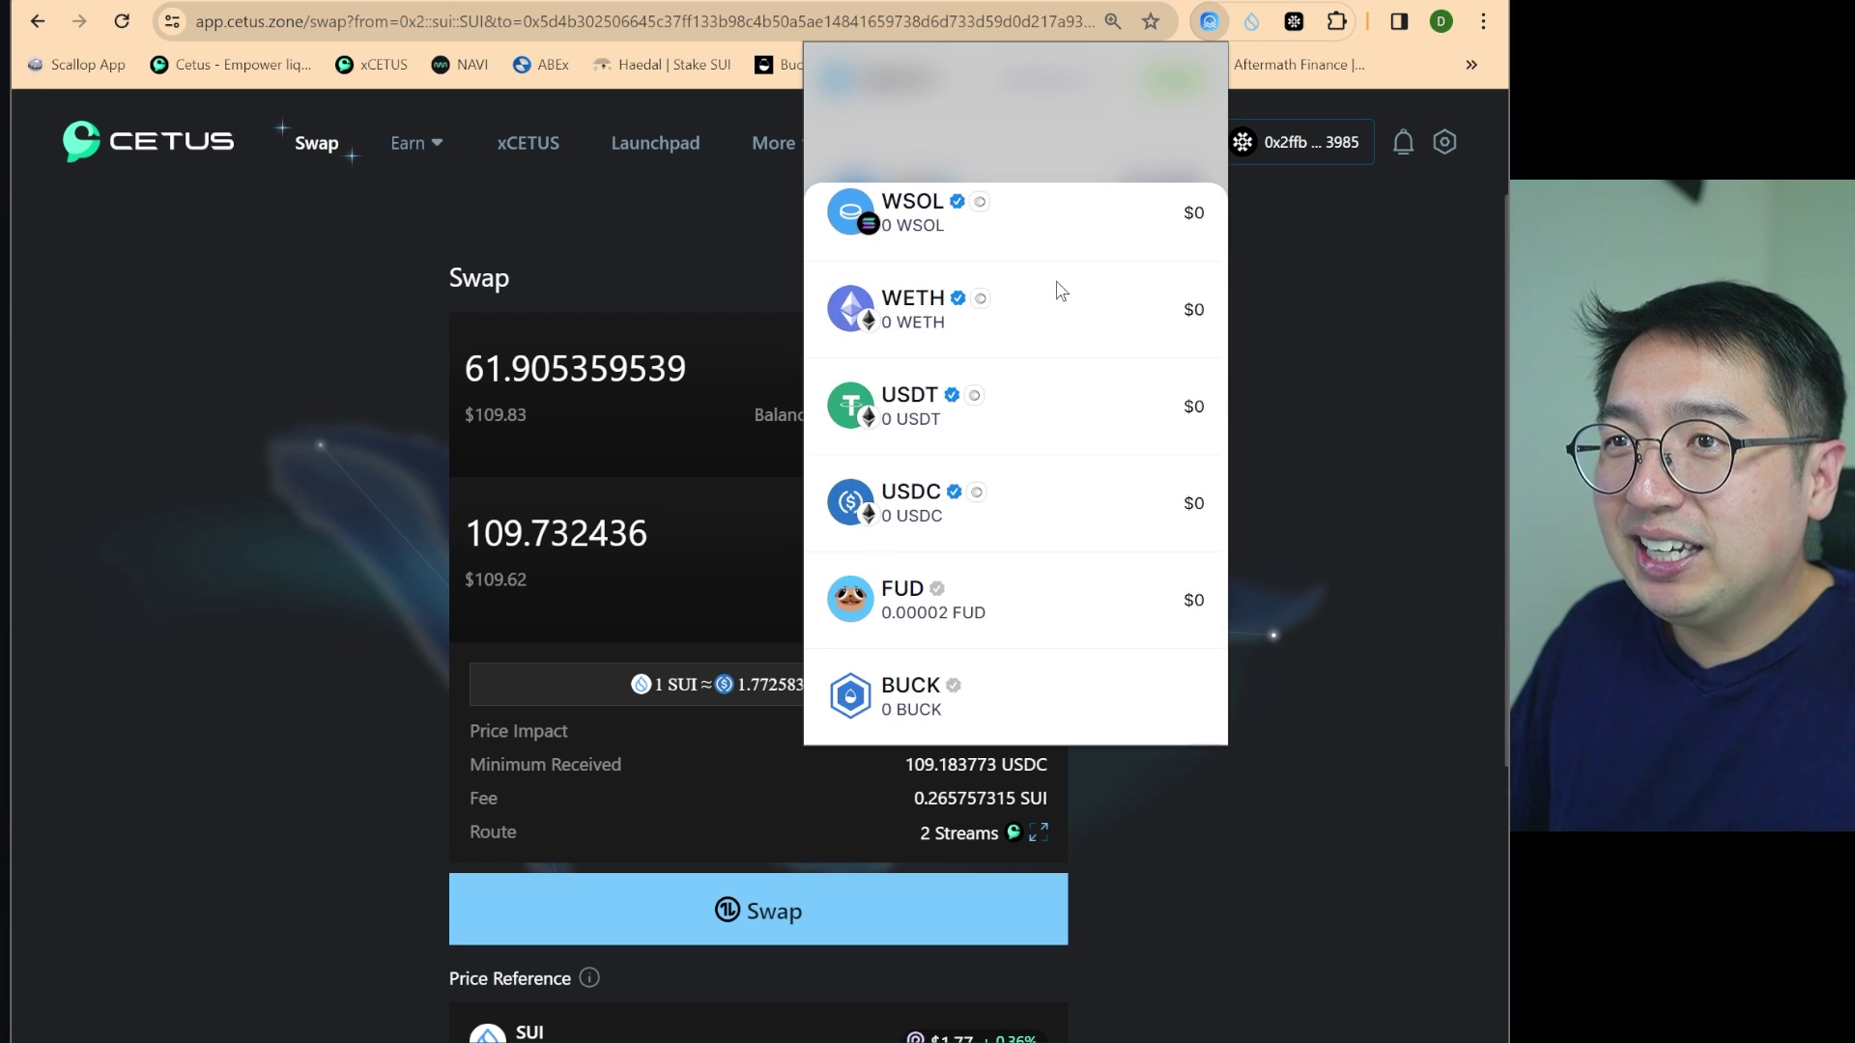
{"action": "scroll", "coordinate": [1061, 290], "scroll_direction": "up", "scroll_amount": 3}
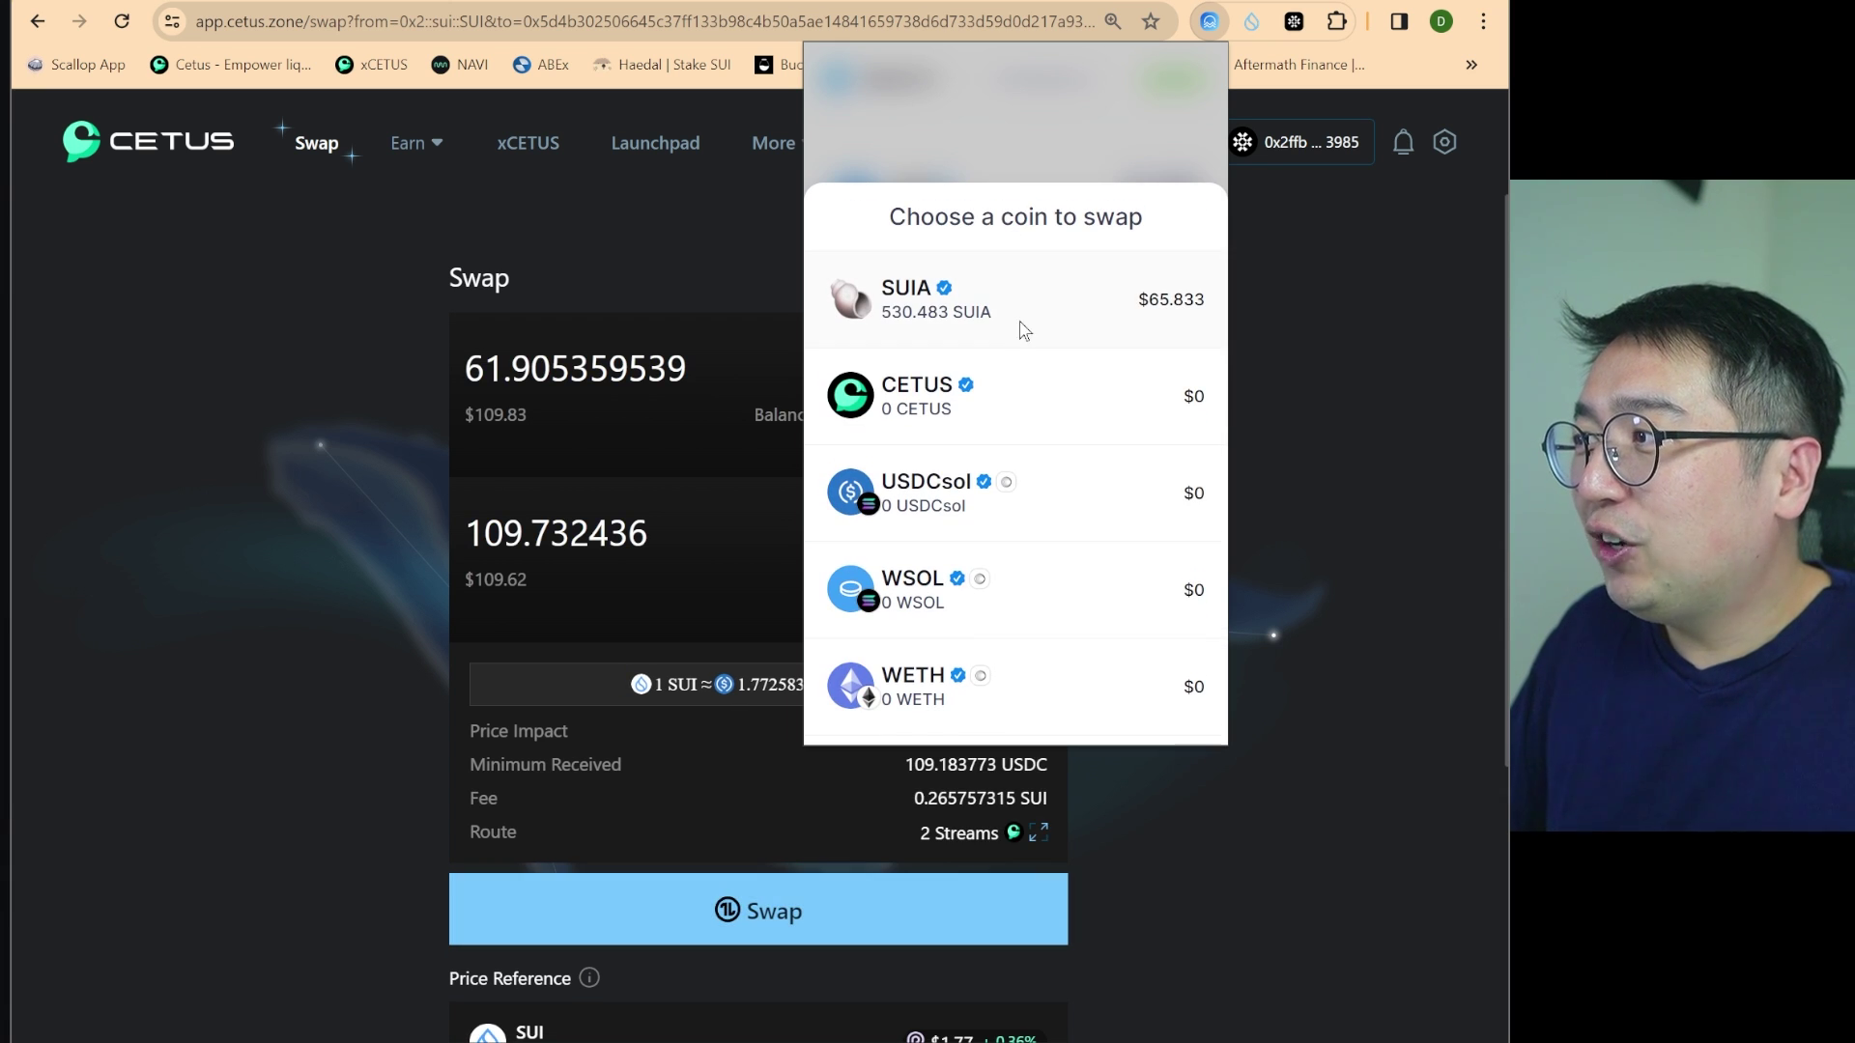
{"action": "scroll", "coordinate": [1036, 319], "scroll_direction": "down", "scroll_amount": 3}
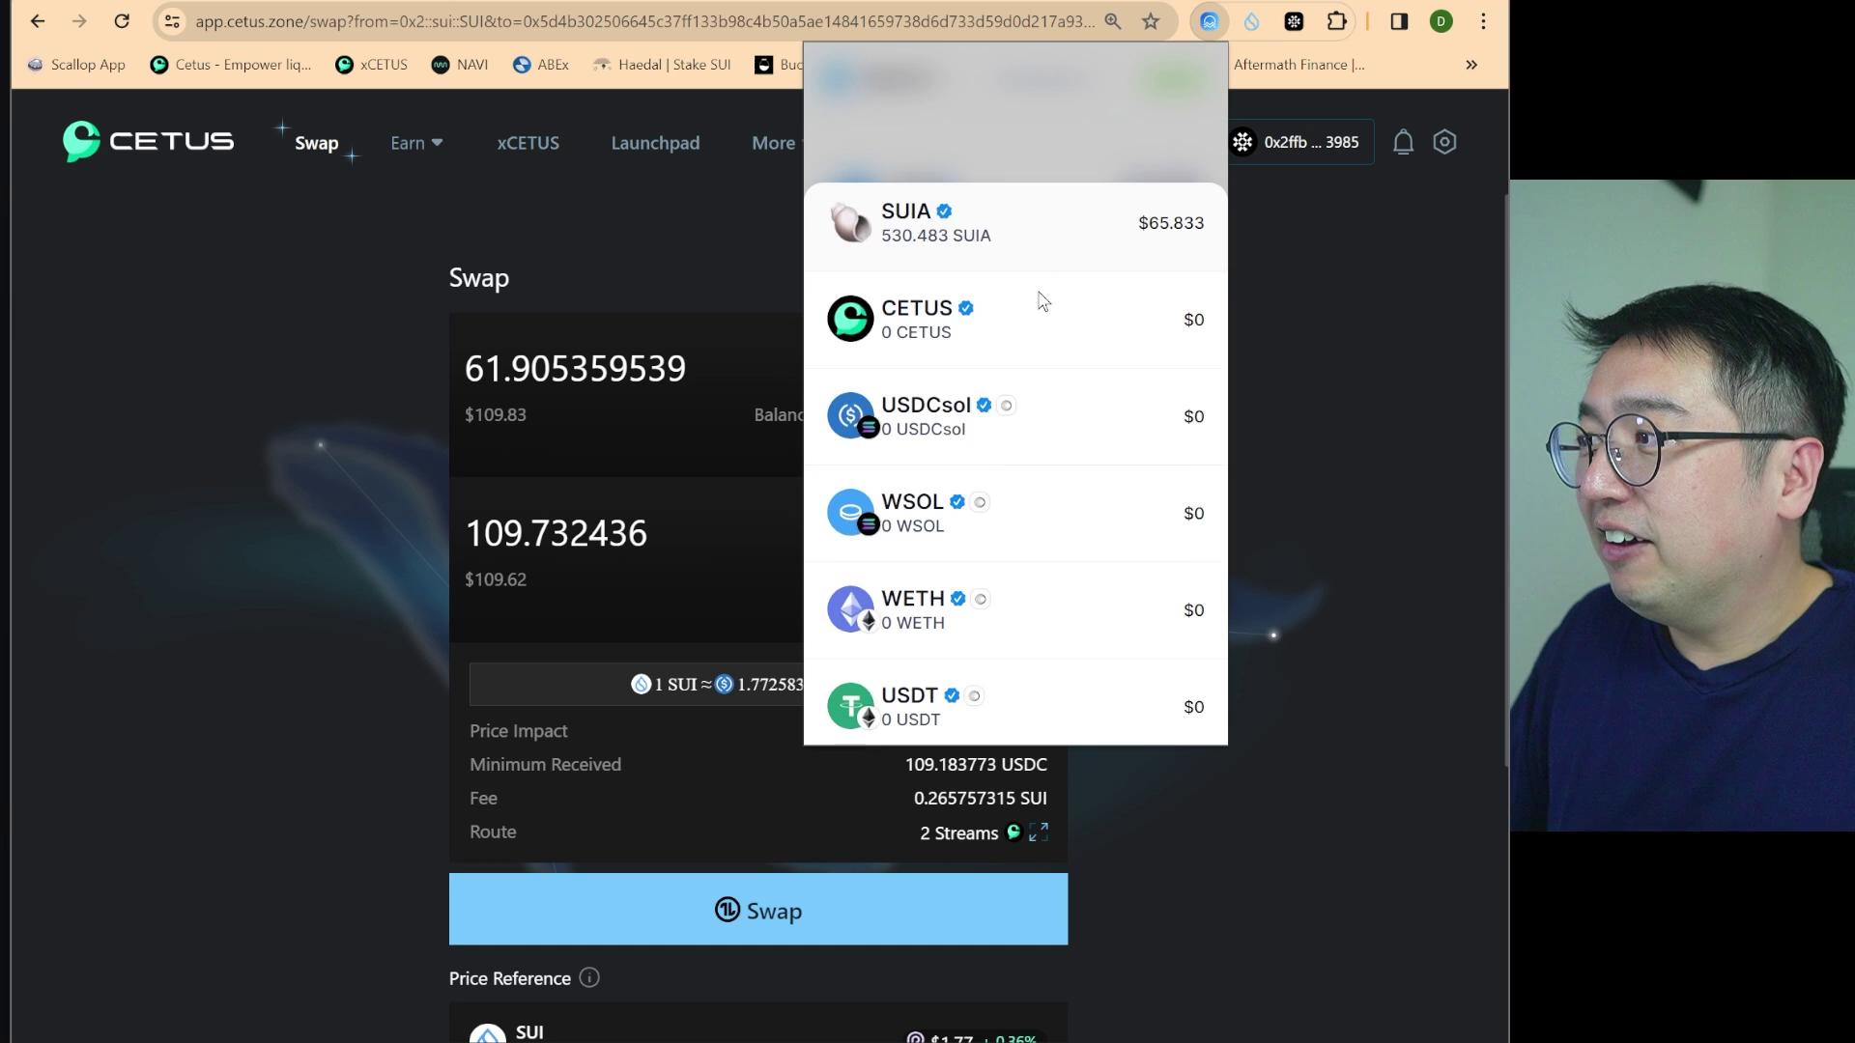
{"action": "left_click", "coordinate": [346, 528]}
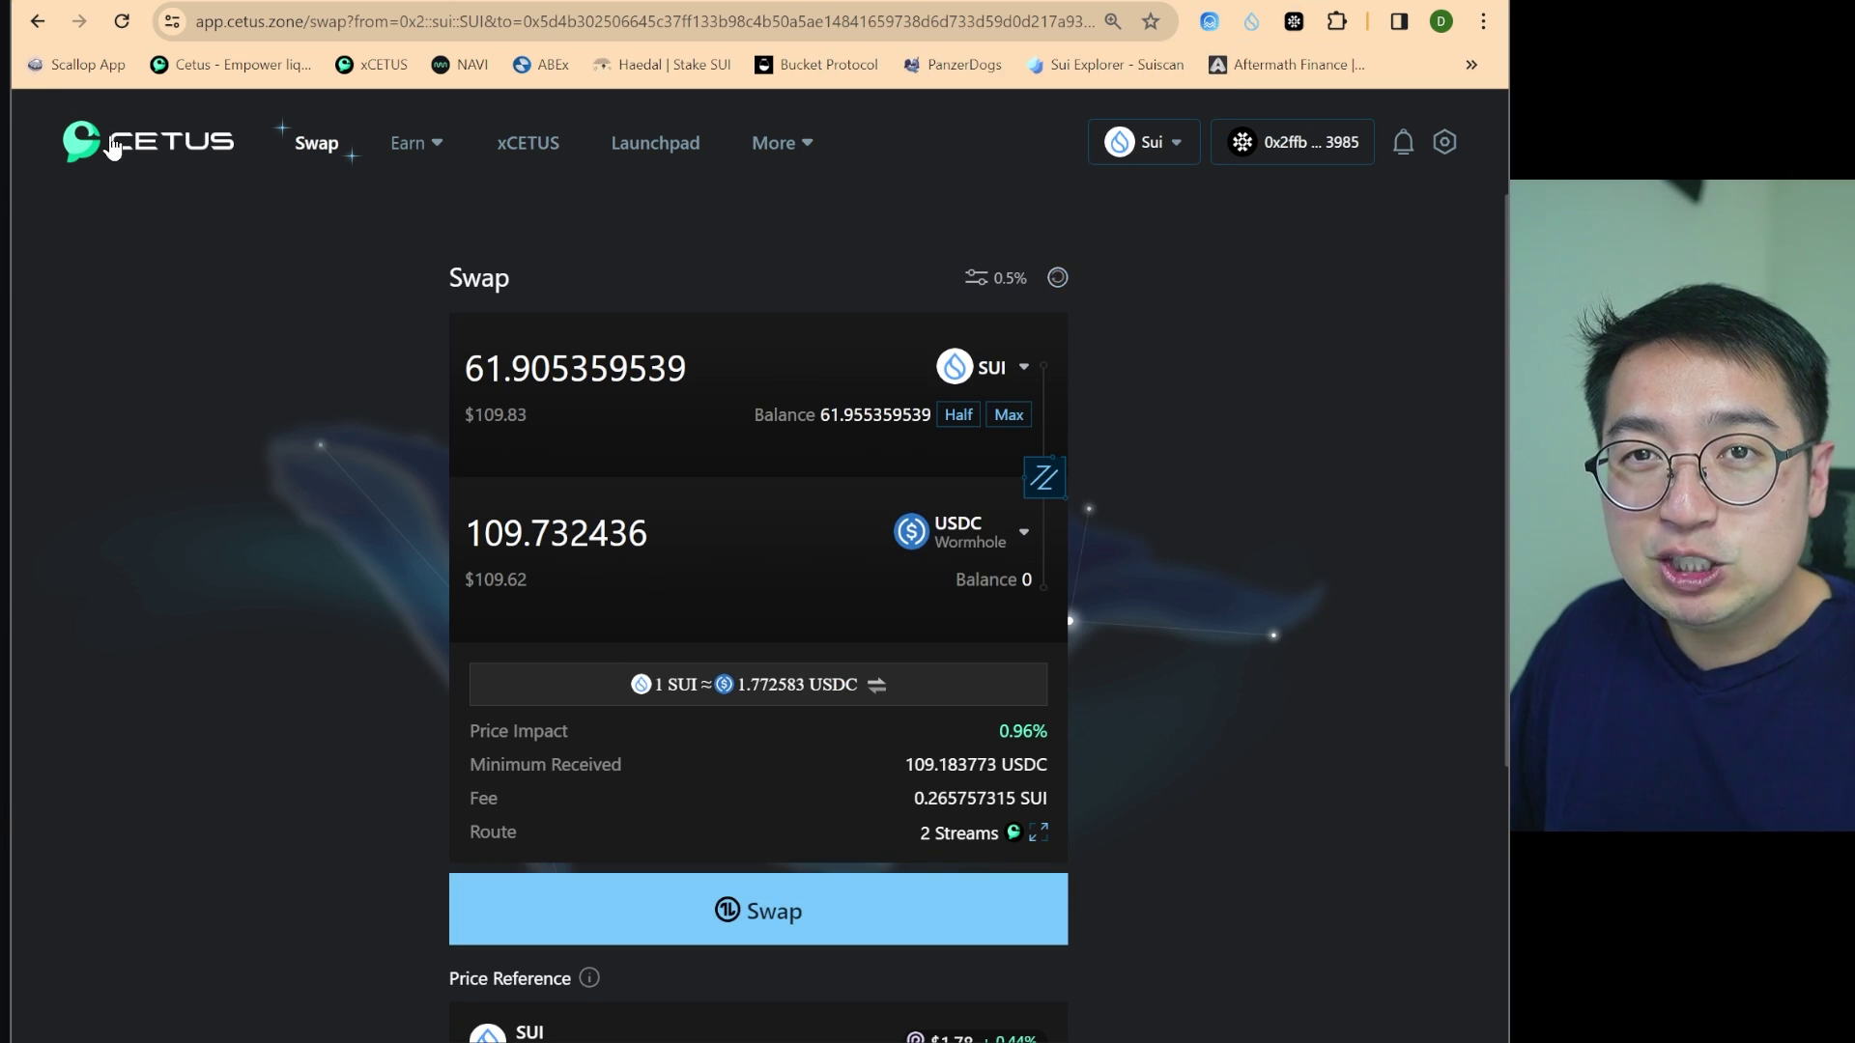
Open the USDC token selector and scroll through the Select a token list
{"action": "left_click", "coordinate": [1016, 548]}
{"action": "scroll", "coordinate": [766, 590], "scroll_direction": "down", "scroll_amount": 5}
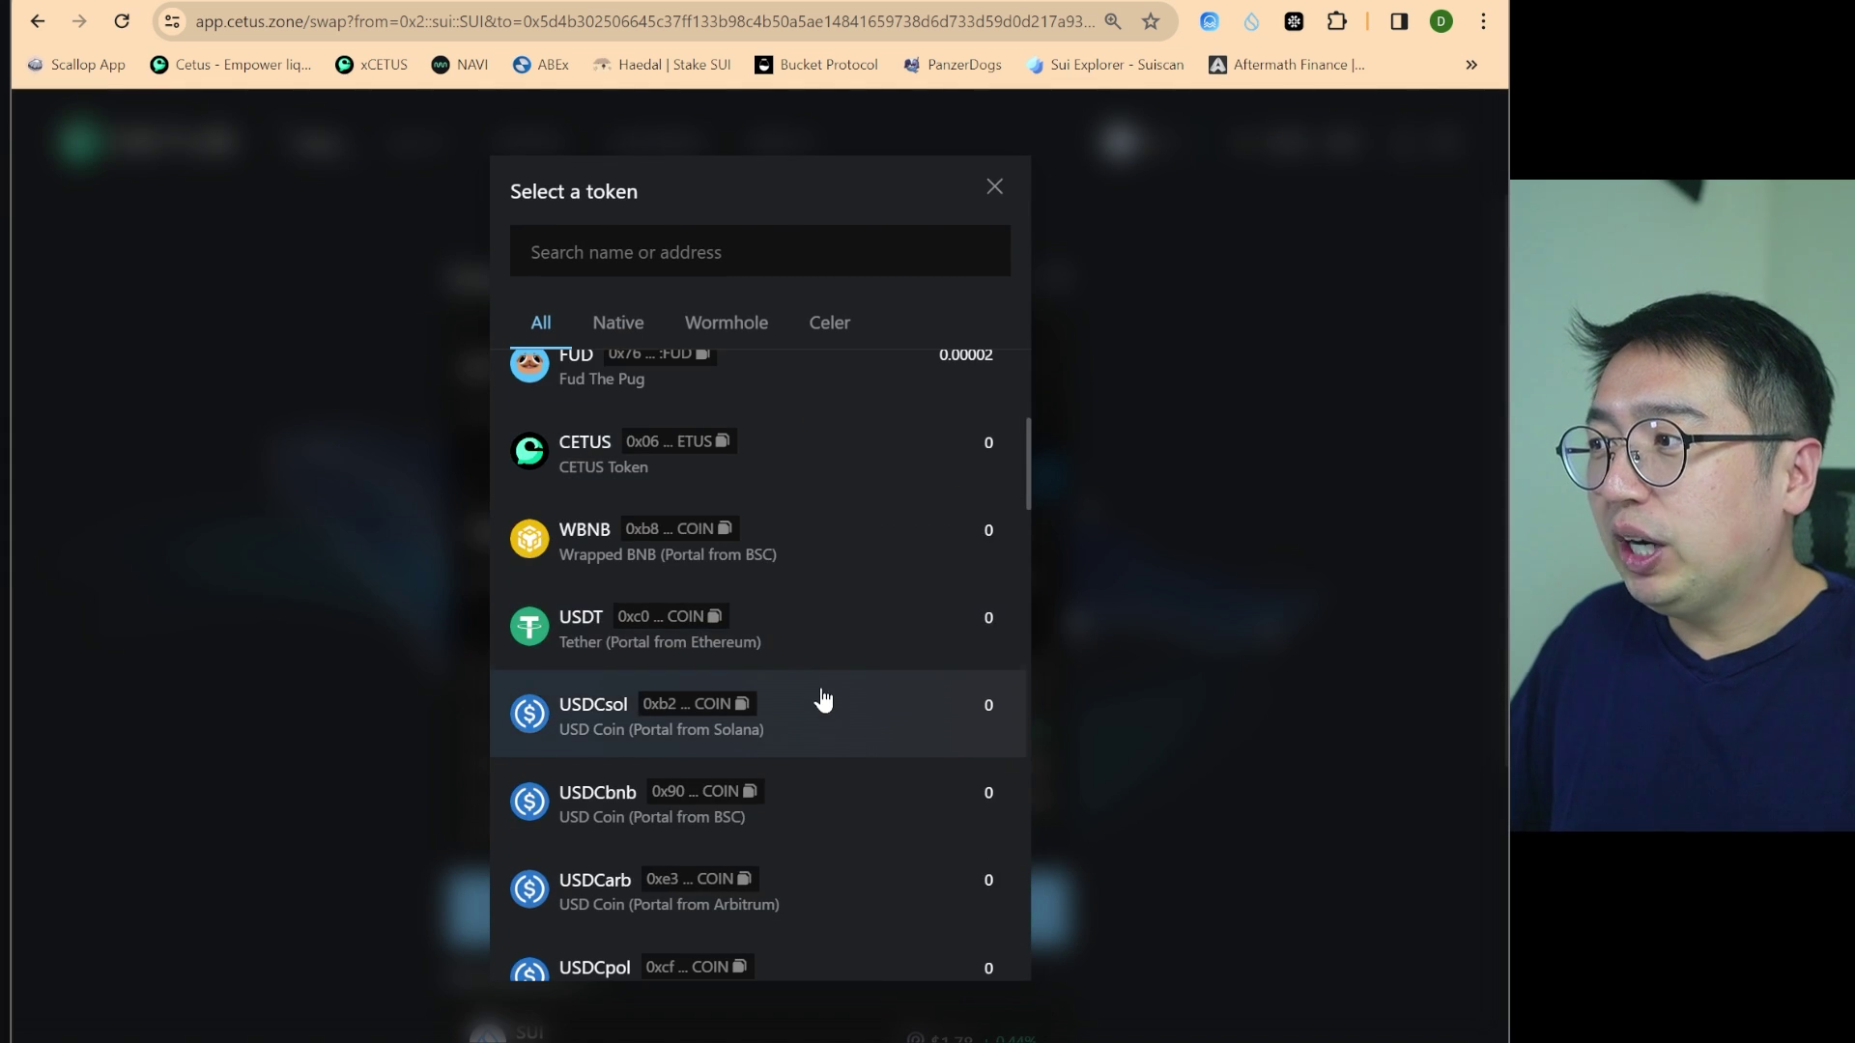
{"action": "scroll", "coordinate": [820, 695], "scroll_direction": "down", "scroll_amount": 5}
{"action": "scroll", "coordinate": [822, 715], "scroll_direction": "down", "scroll_amount": 3}
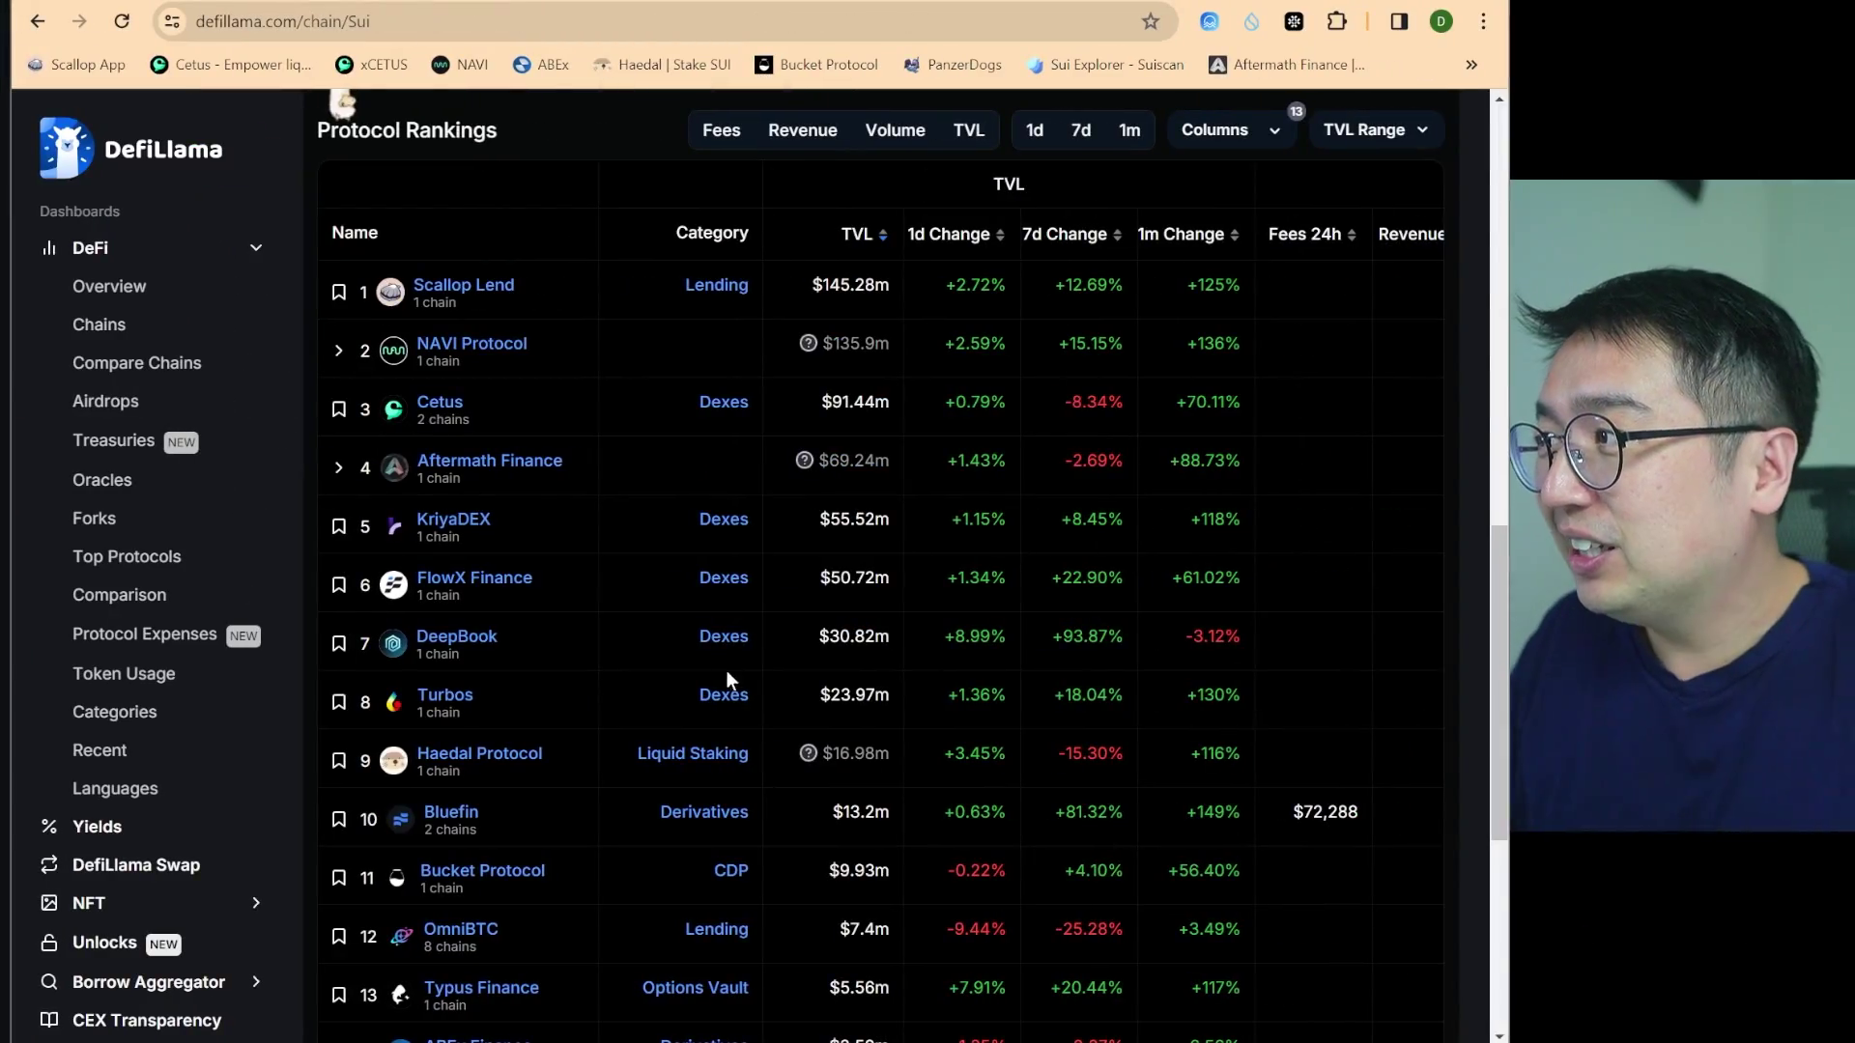
View Sui's TVL chart and sort Protocol Rankings by TVL descending, putting Scallop Lend first
{"action": "scroll", "coordinate": [694, 699], "scroll_direction": "up", "scroll_amount": 2}
{"action": "scroll", "coordinate": [694, 699], "scroll_direction": "up", "scroll_amount": 8}
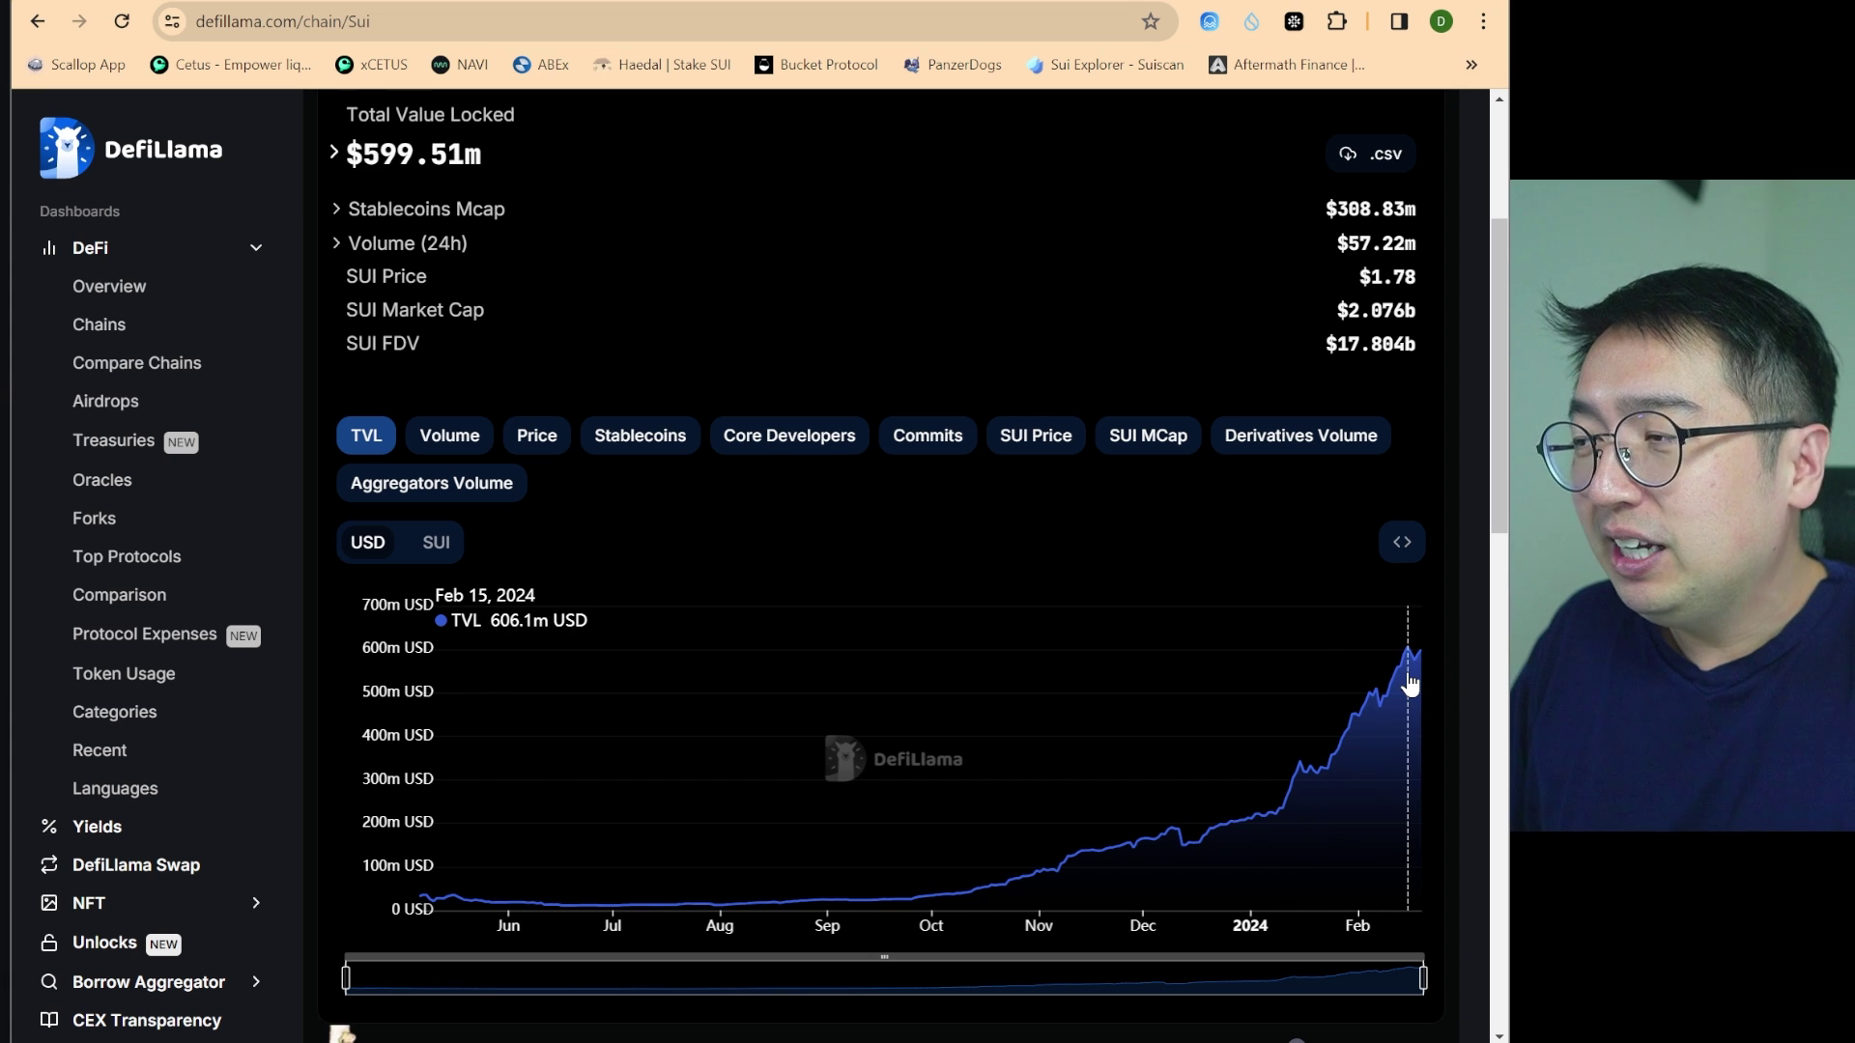
{"action": "scroll", "coordinate": [1425, 667], "scroll_direction": "down", "scroll_amount": 2}
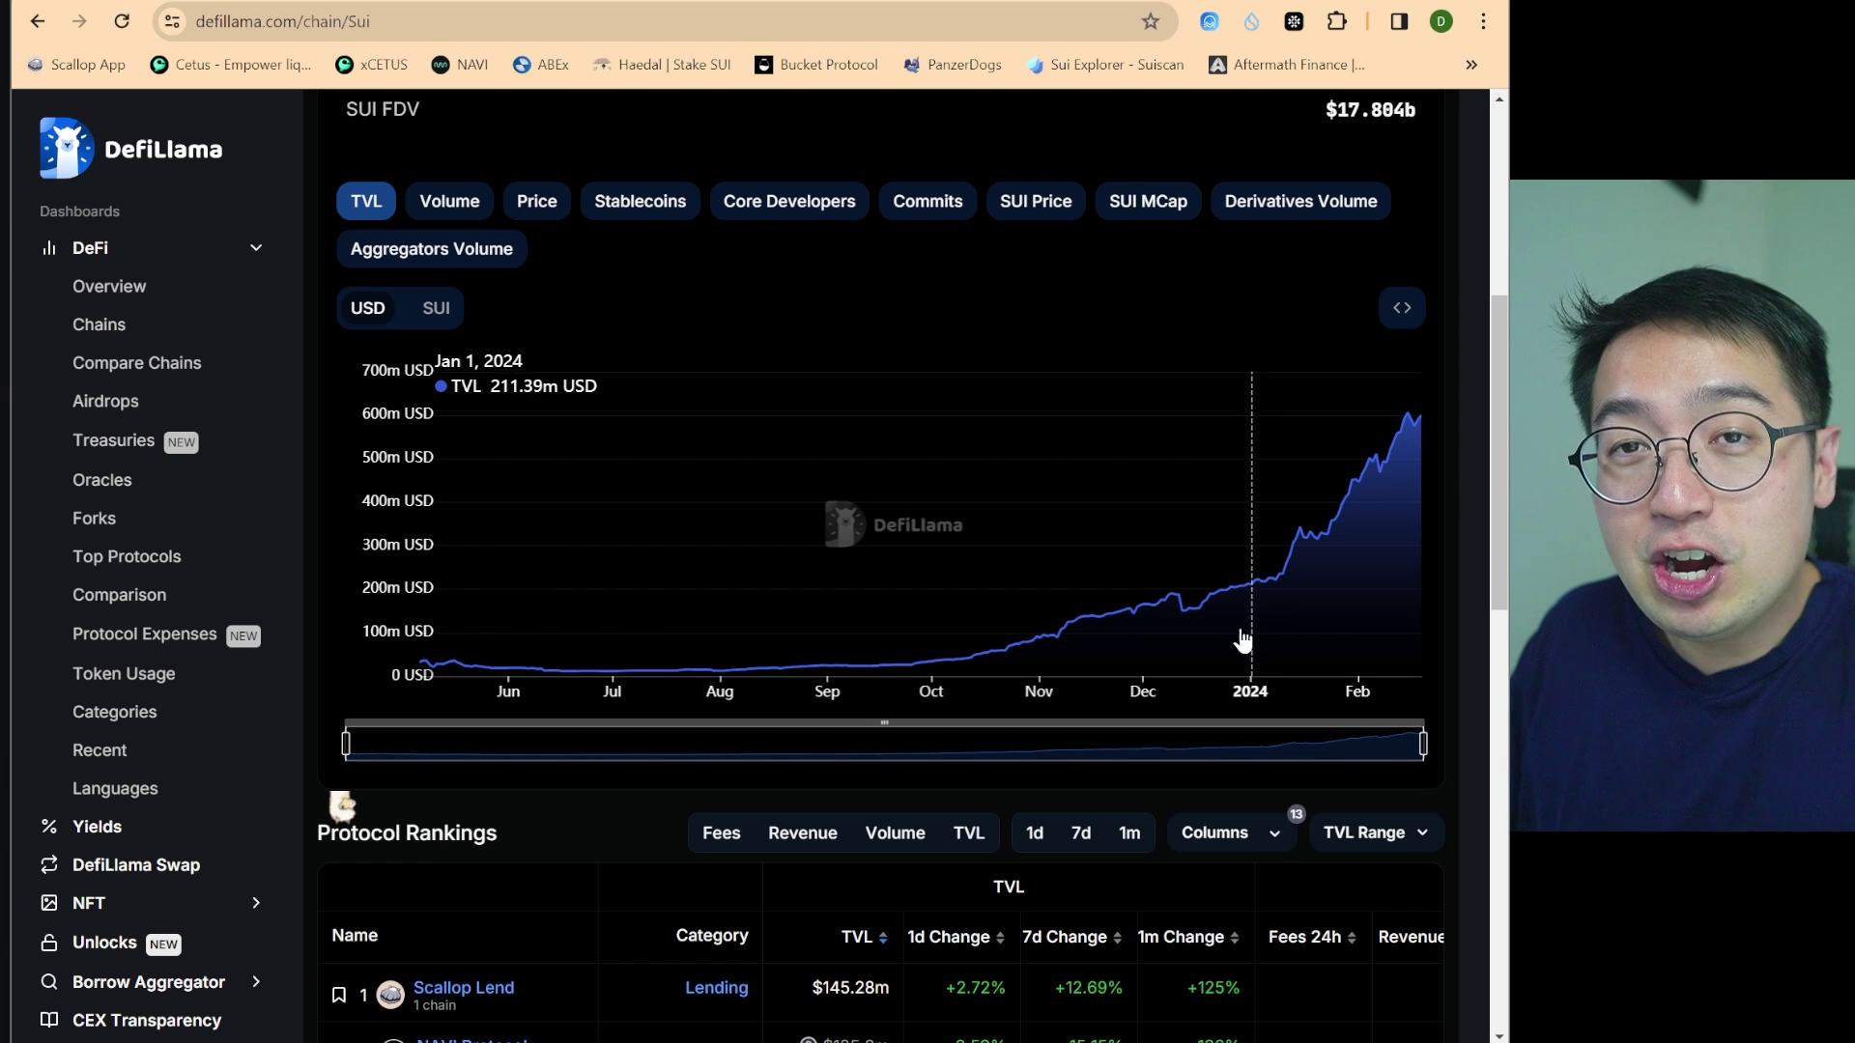
{"action": "scroll", "coordinate": [821, 682], "scroll_direction": "down", "scroll_amount": 4}
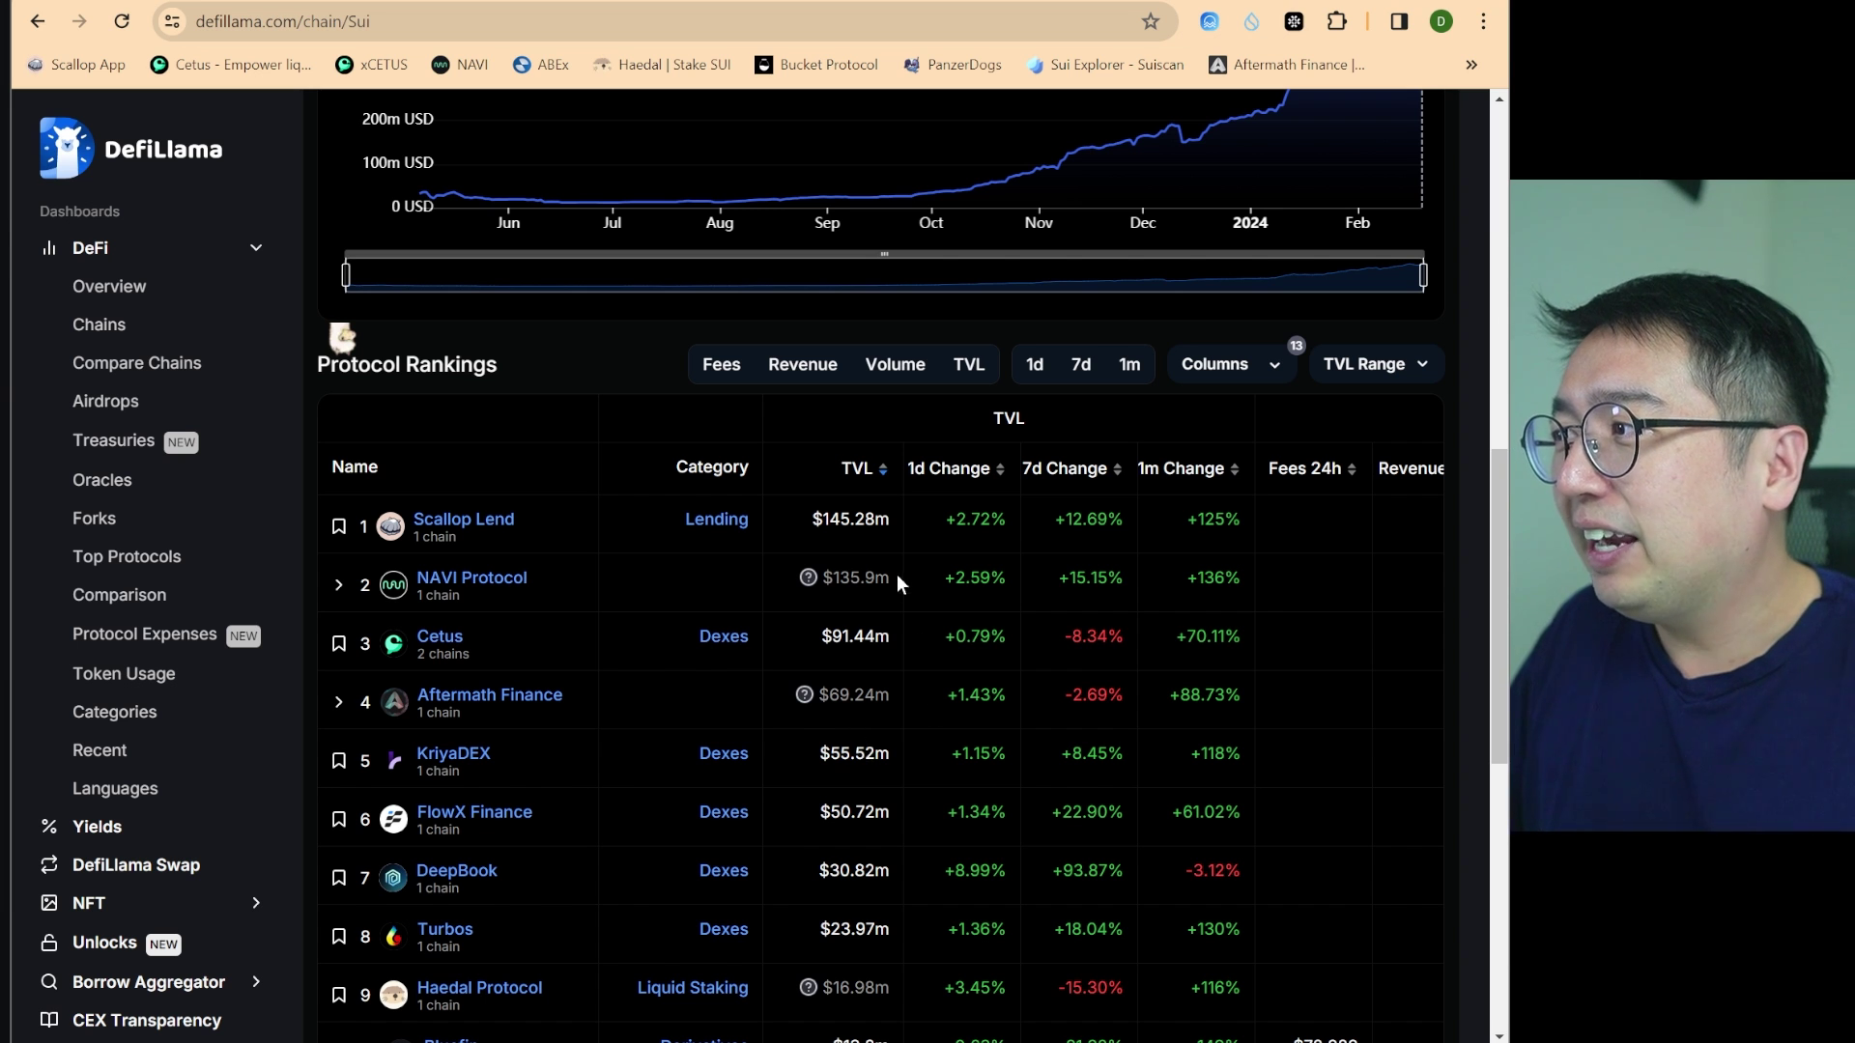
{"action": "scroll", "coordinate": [807, 577], "scroll_direction": "up", "scroll_amount": 1}
{"action": "scroll", "coordinate": [856, 358], "scroll_direction": "down", "scroll_amount": 2}
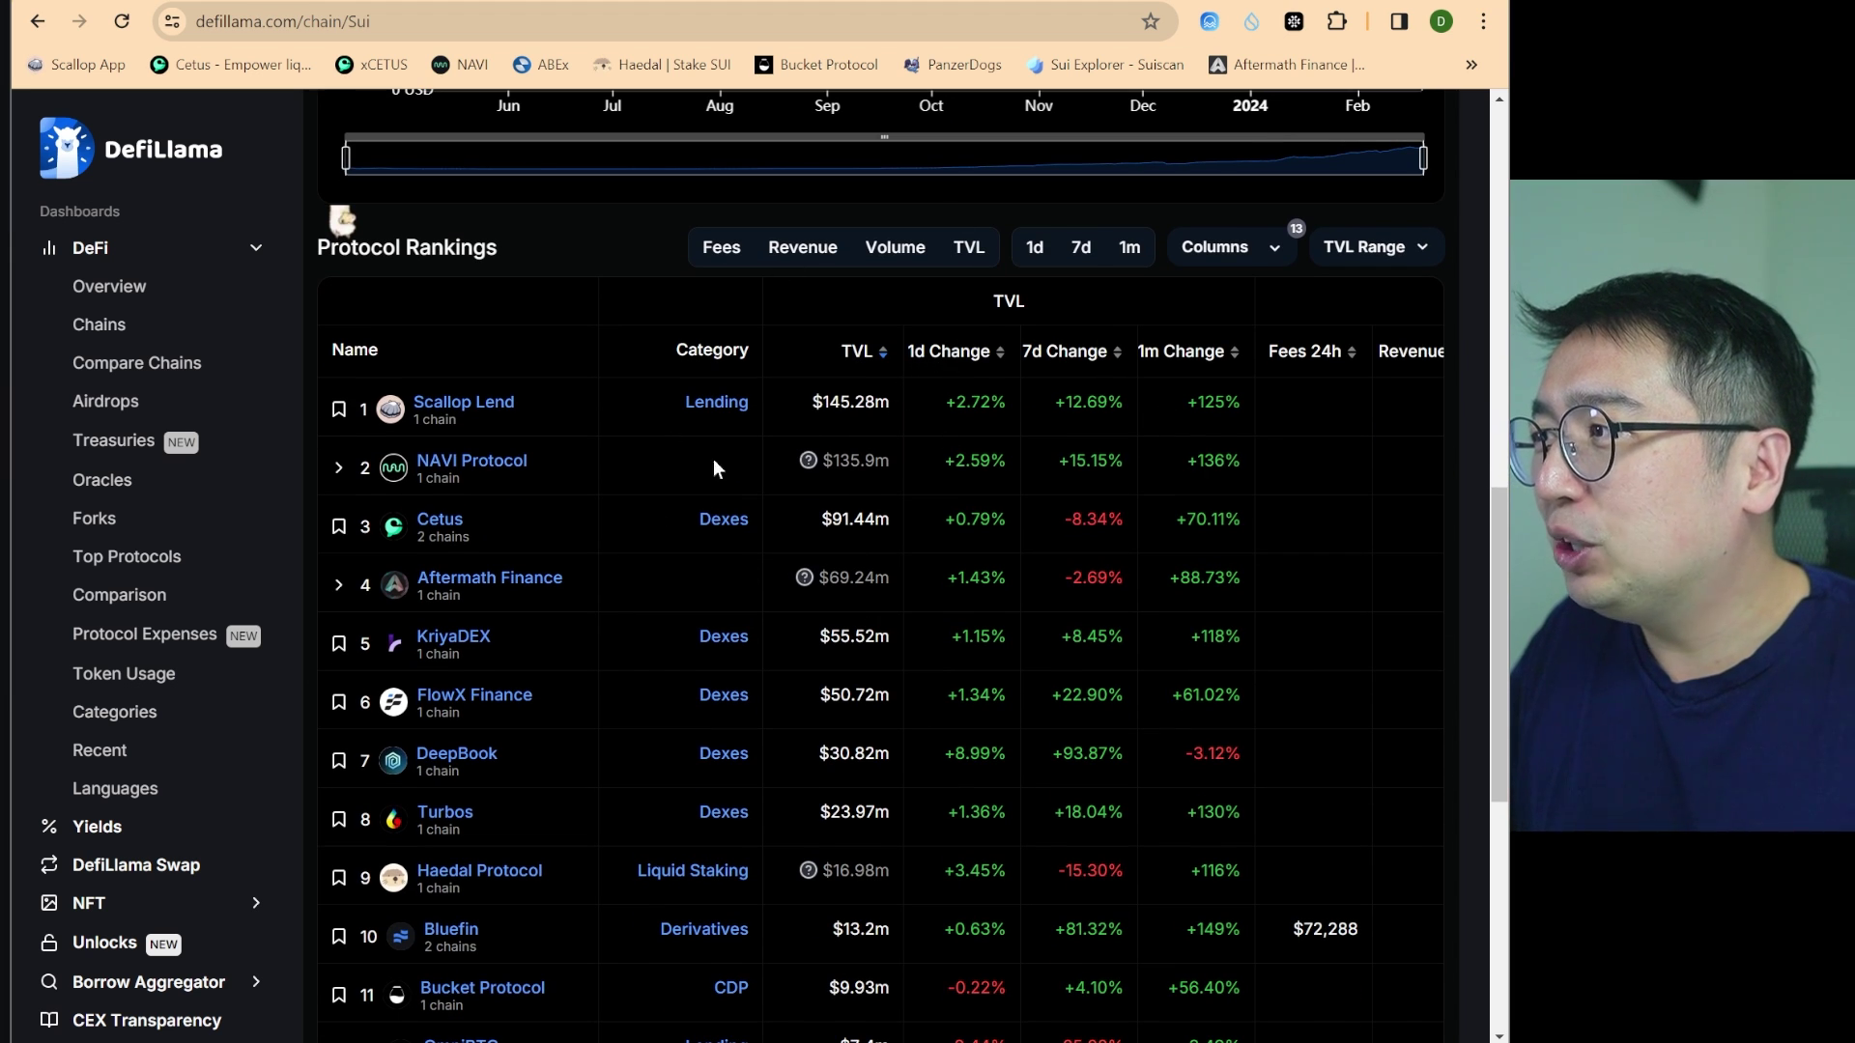
{"action": "left_click", "coordinate": [854, 354]}
{"action": "left_click", "coordinate": [856, 353]}
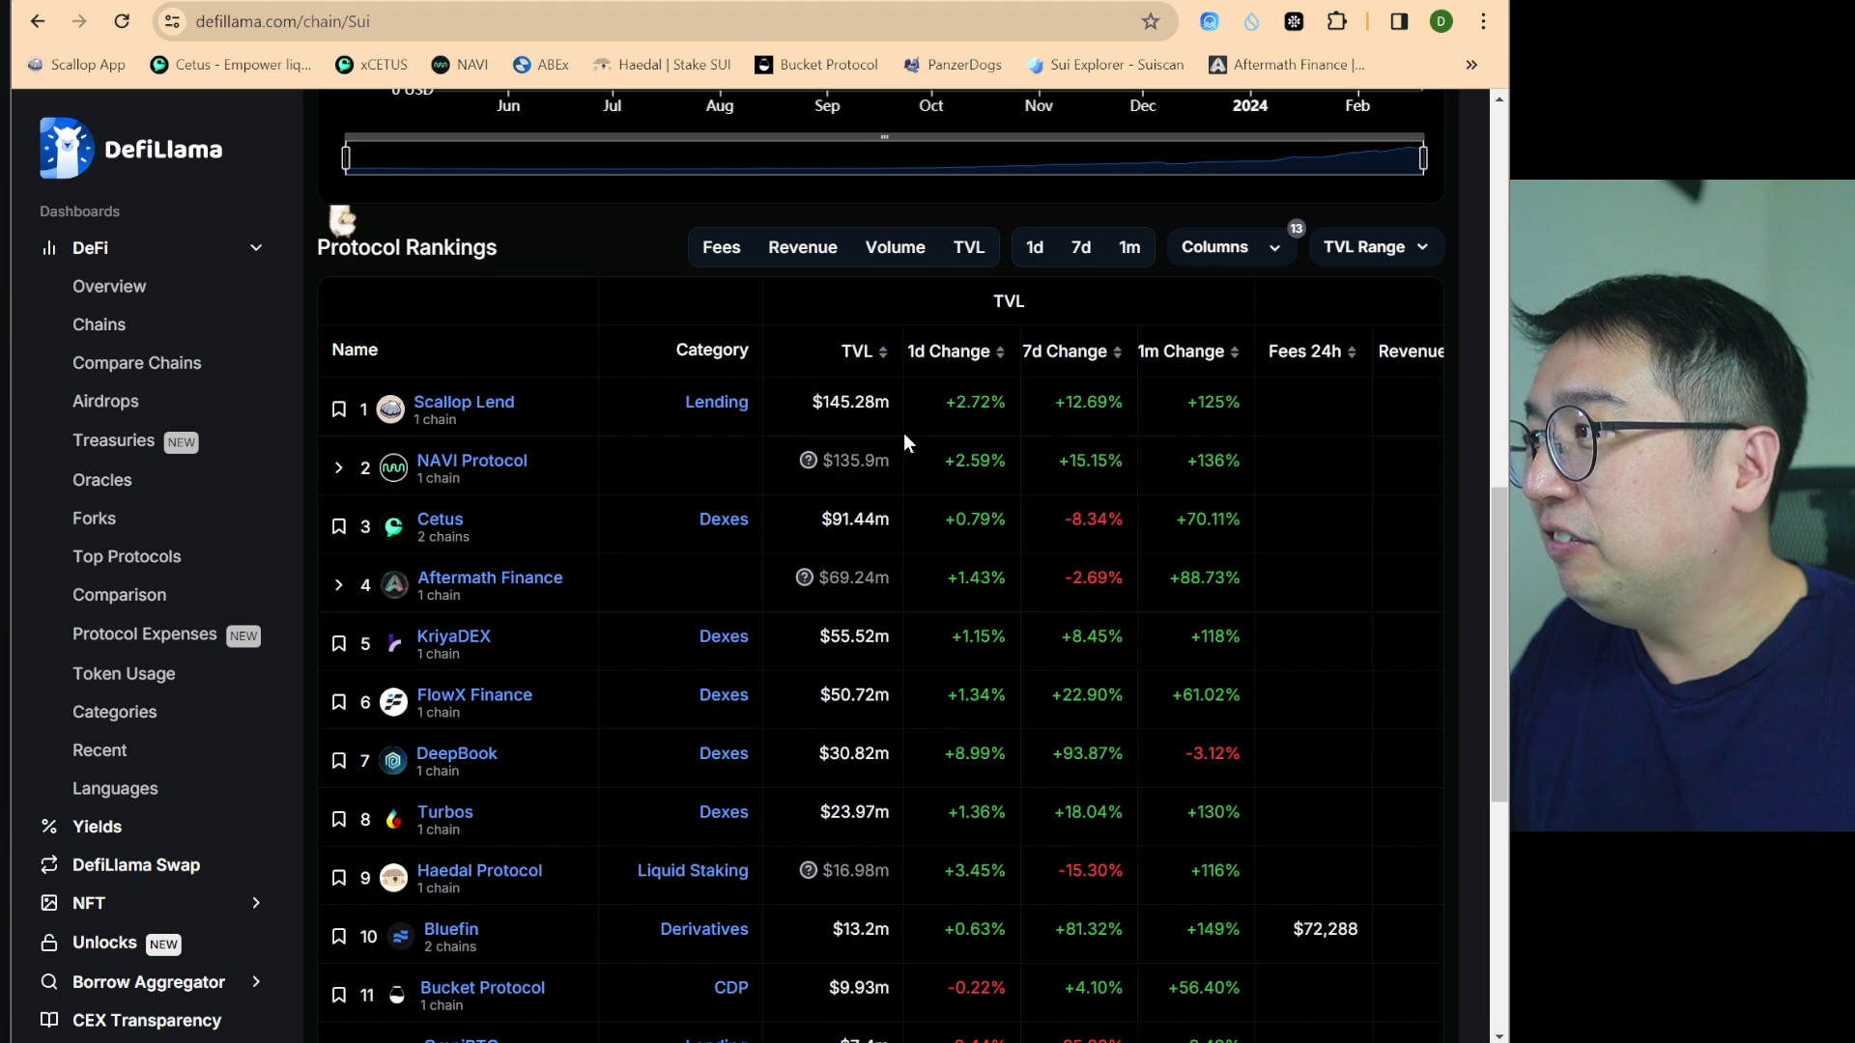
{"action": "scroll", "coordinate": [780, 514], "scroll_direction": "down", "scroll_amount": 1}
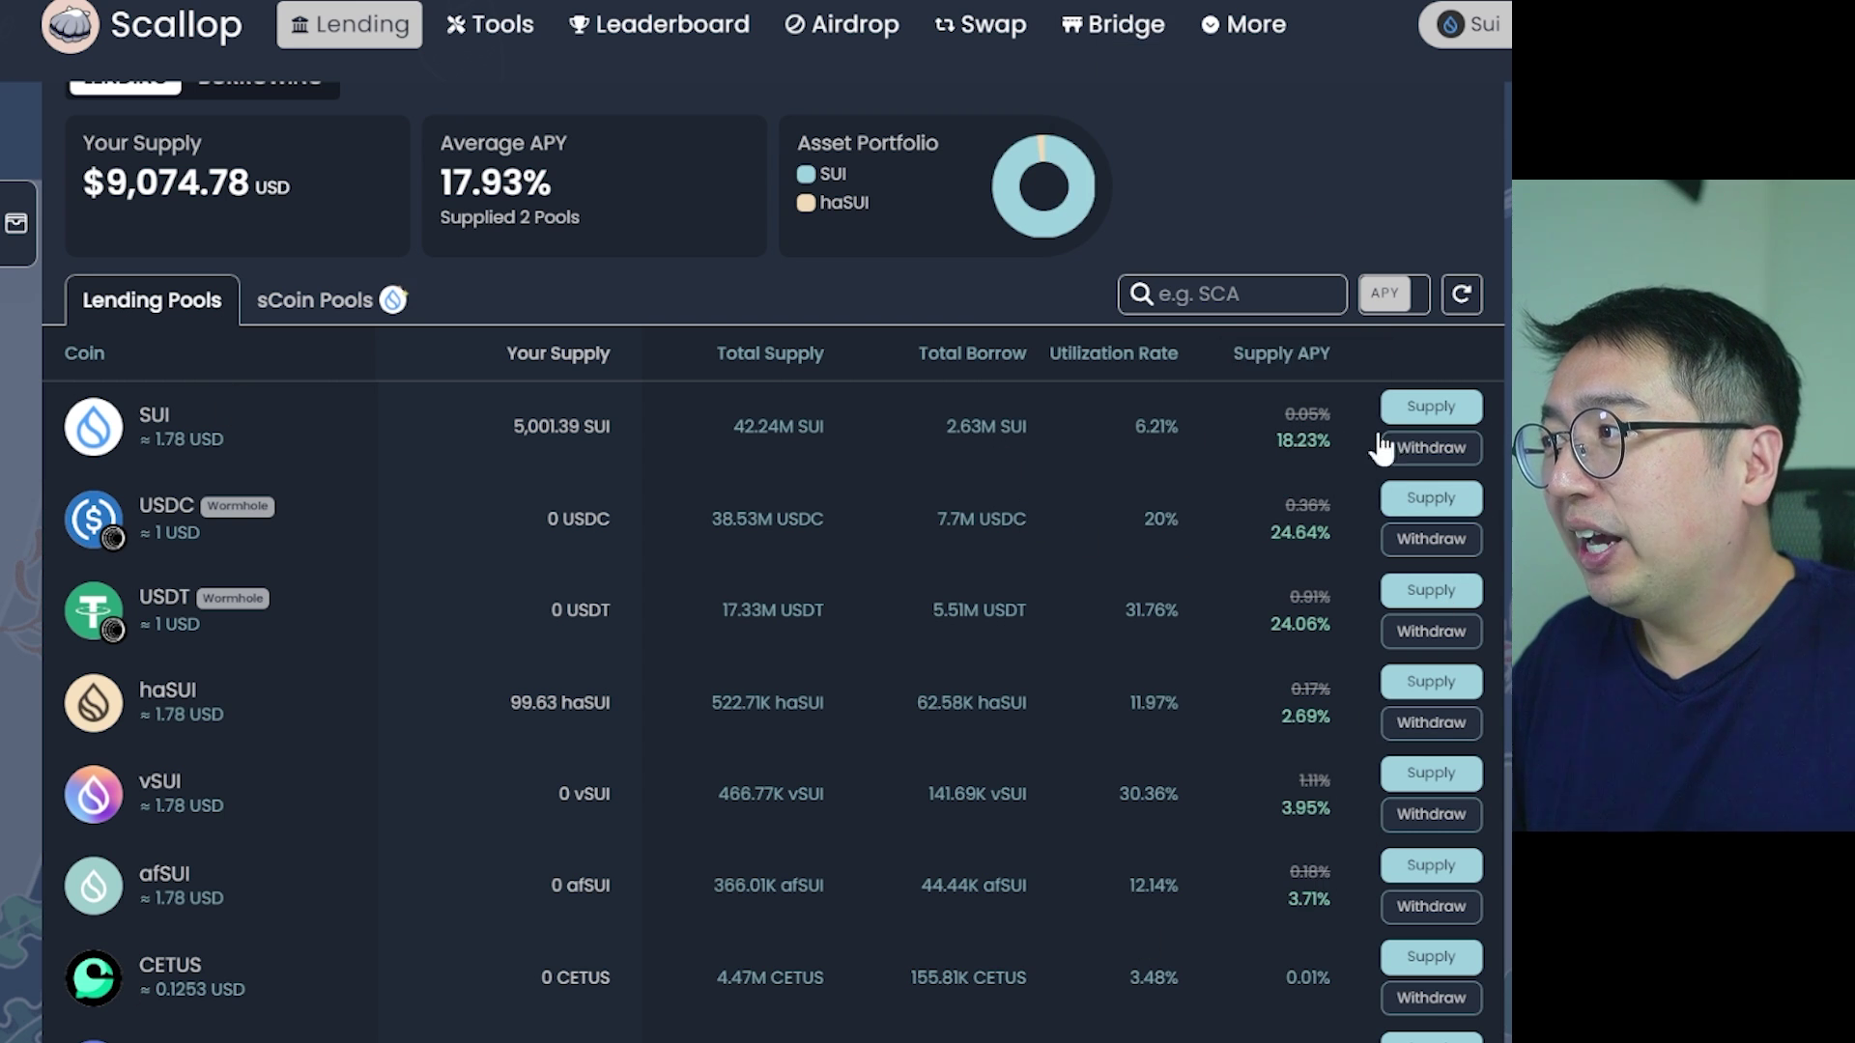
Check the SUI Supply APY, then switch to Borrowing and show the Borrowing Pools tab
{"action": "mouse_move", "coordinate": [1306, 432]}
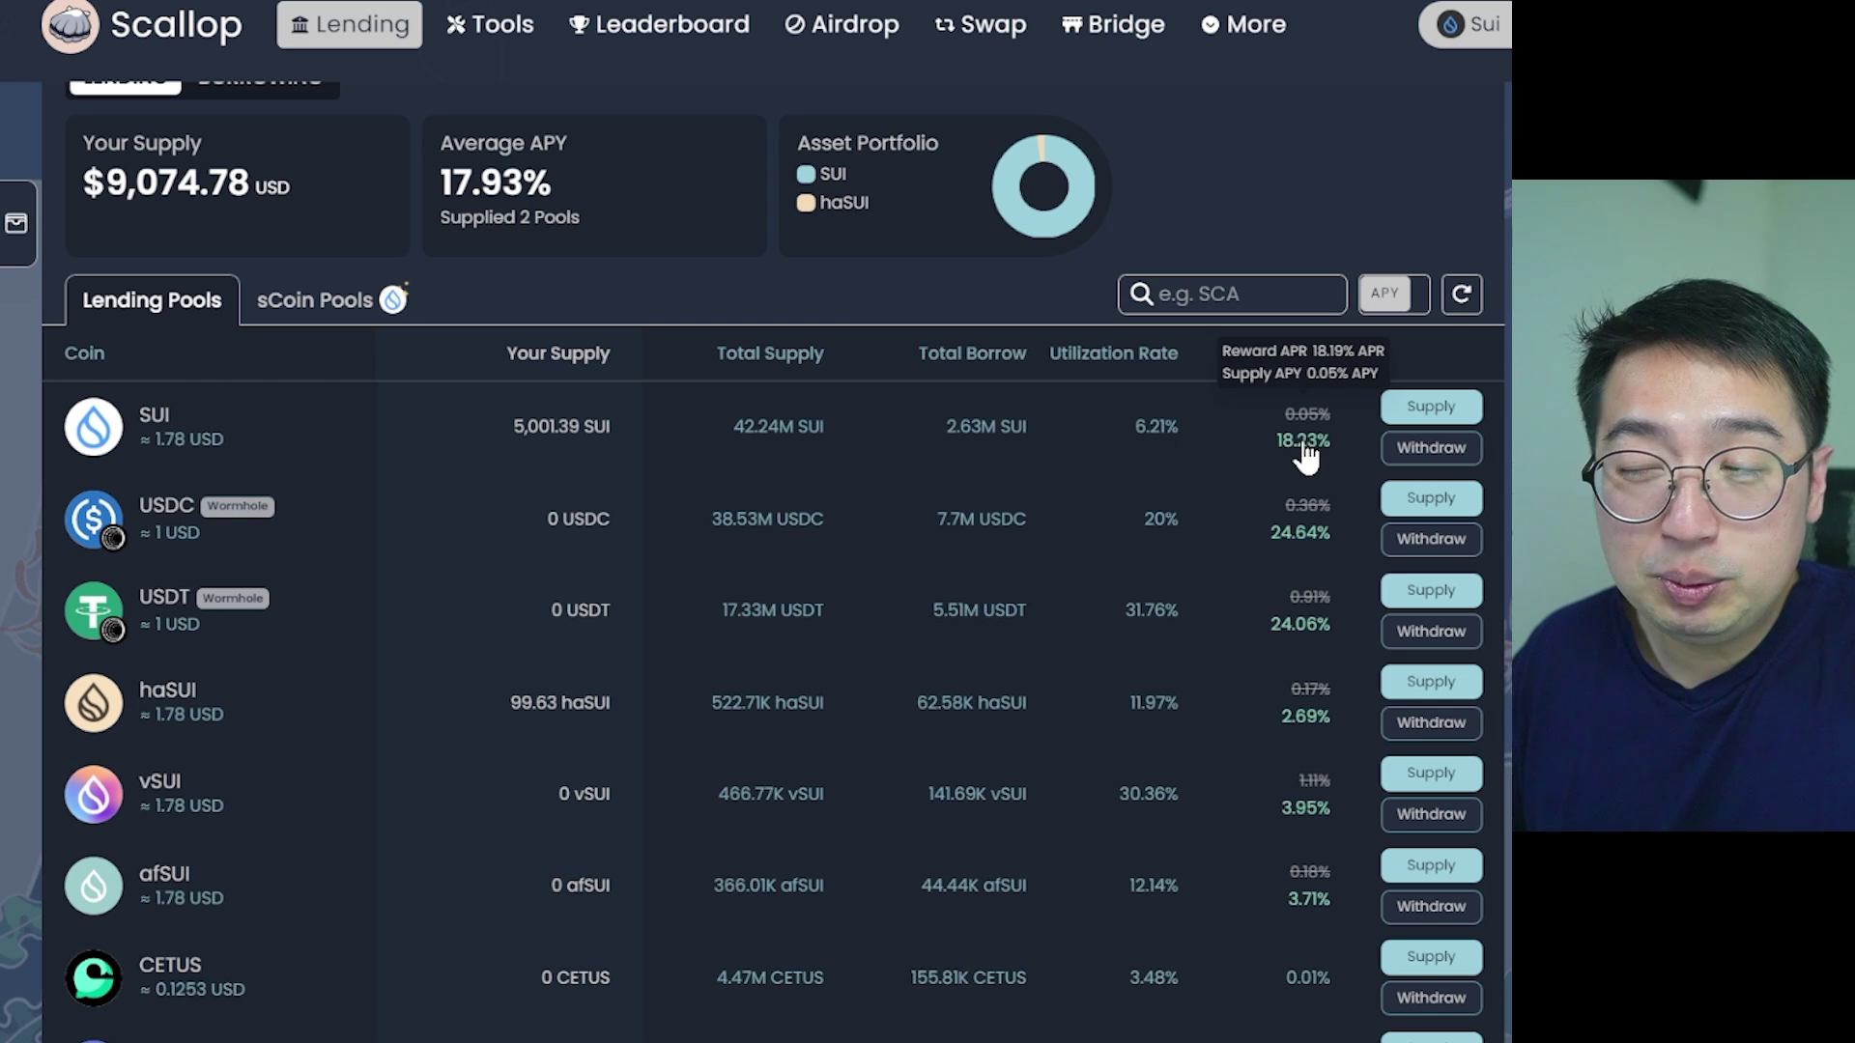
{"action": "scroll", "coordinate": [310, 385], "scroll_direction": "up", "scroll_amount": 3}
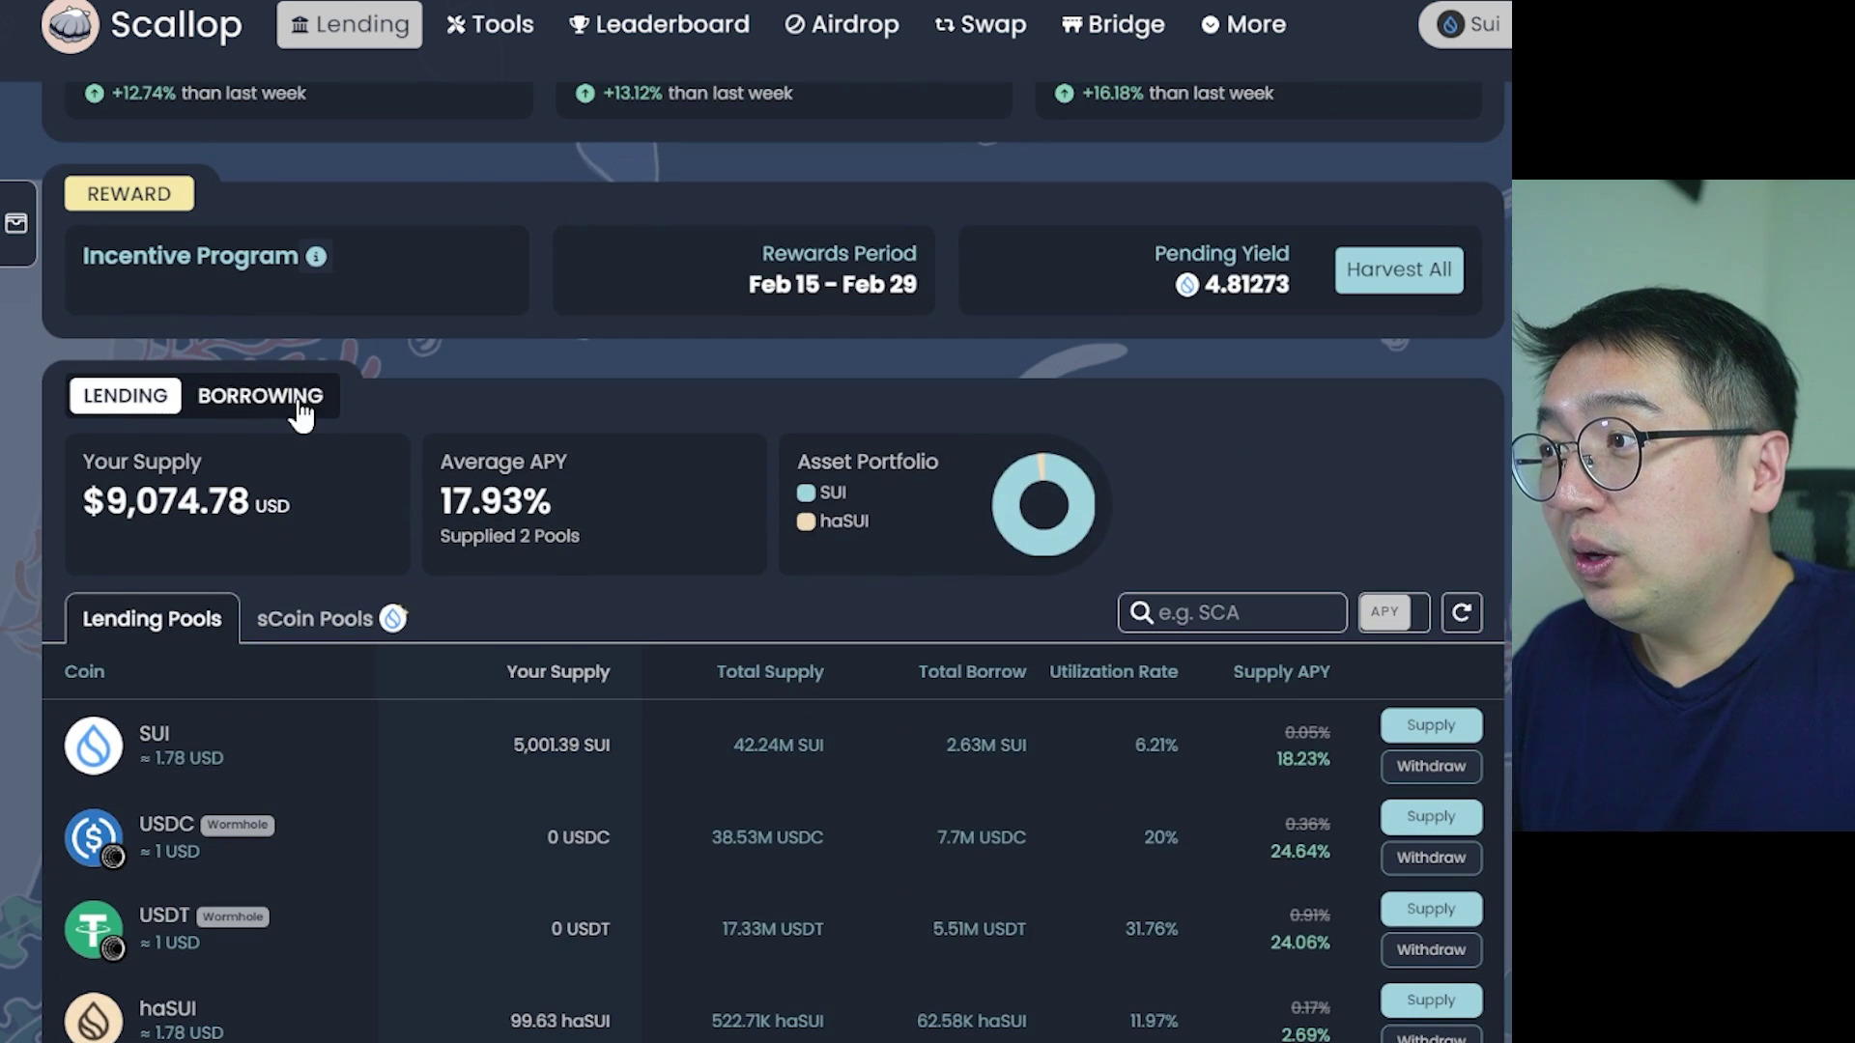
{"action": "left_click", "coordinate": [298, 400]}
{"action": "scroll", "coordinate": [614, 746], "scroll_direction": "down", "scroll_amount": 2}
{"action": "left_click", "coordinate": [322, 471]}
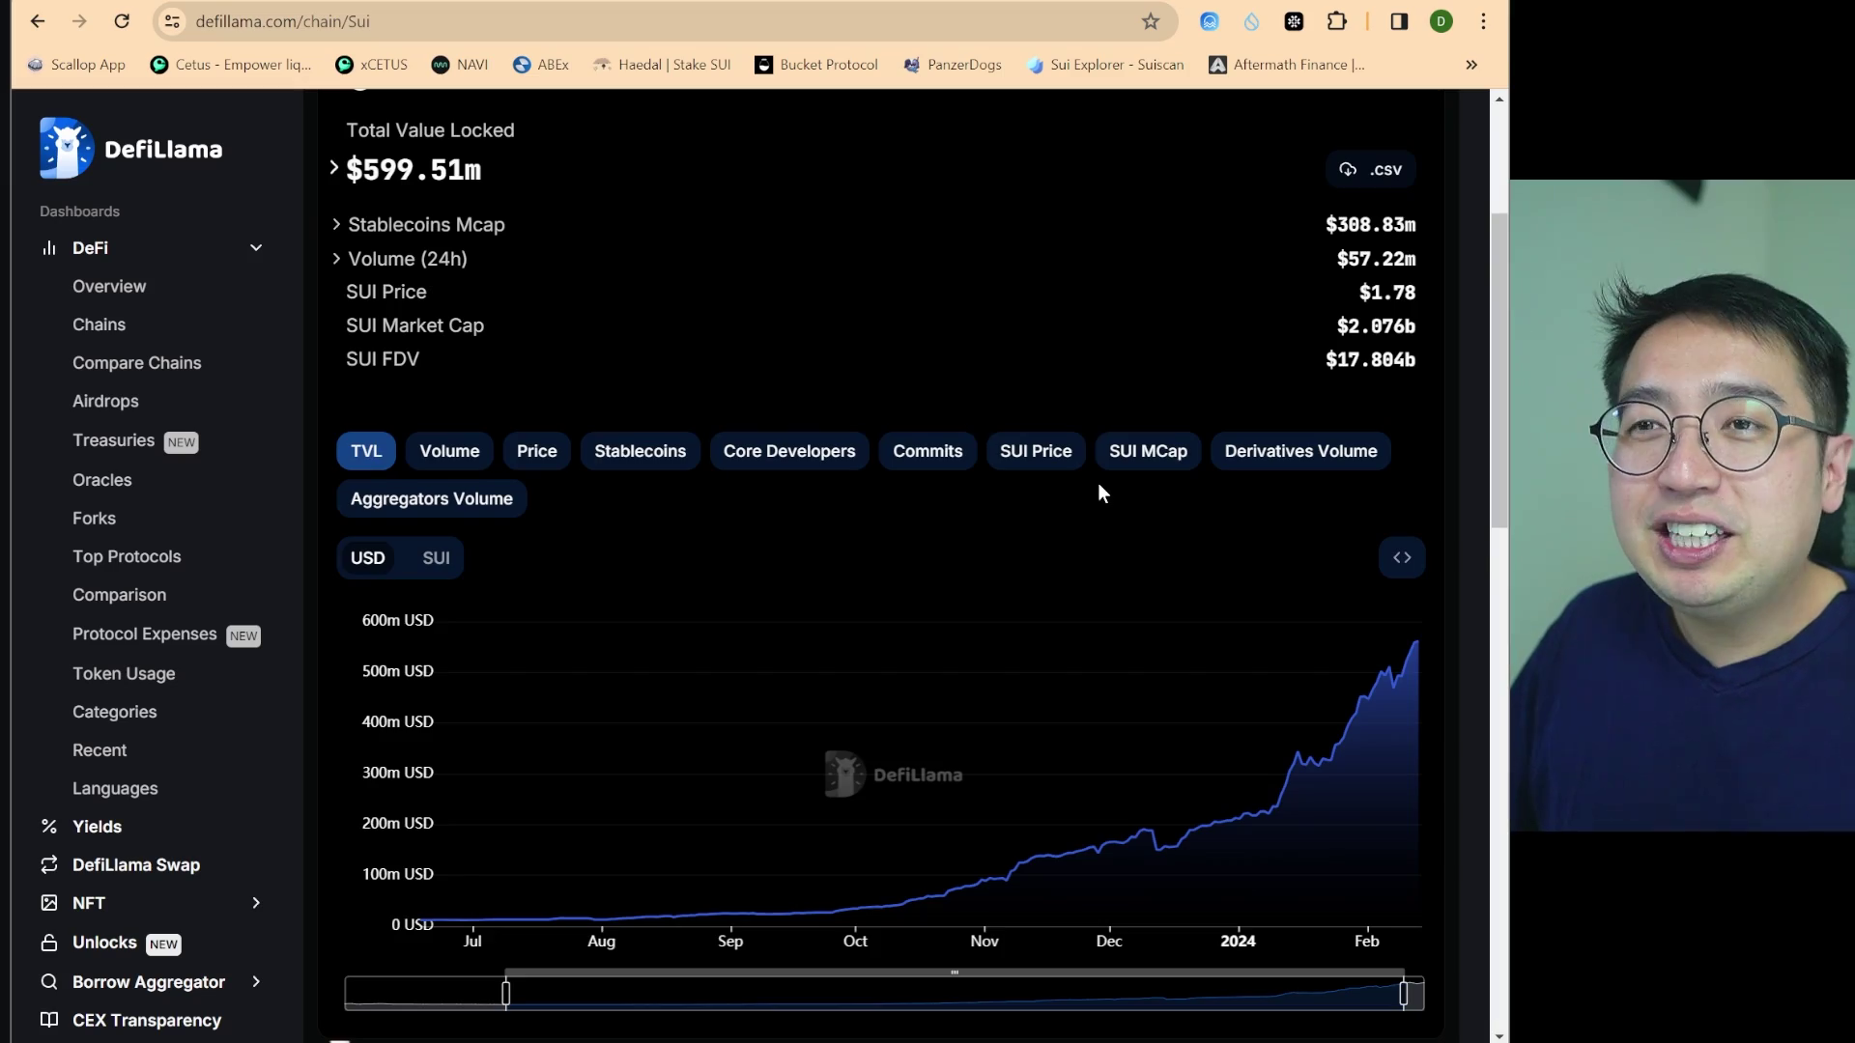
Back on CoinMarketCap's Sui page, open the Chain explorers link under Network information
{"action": "scroll", "coordinate": [1098, 483], "scroll_direction": "down", "scroll_amount": 10}
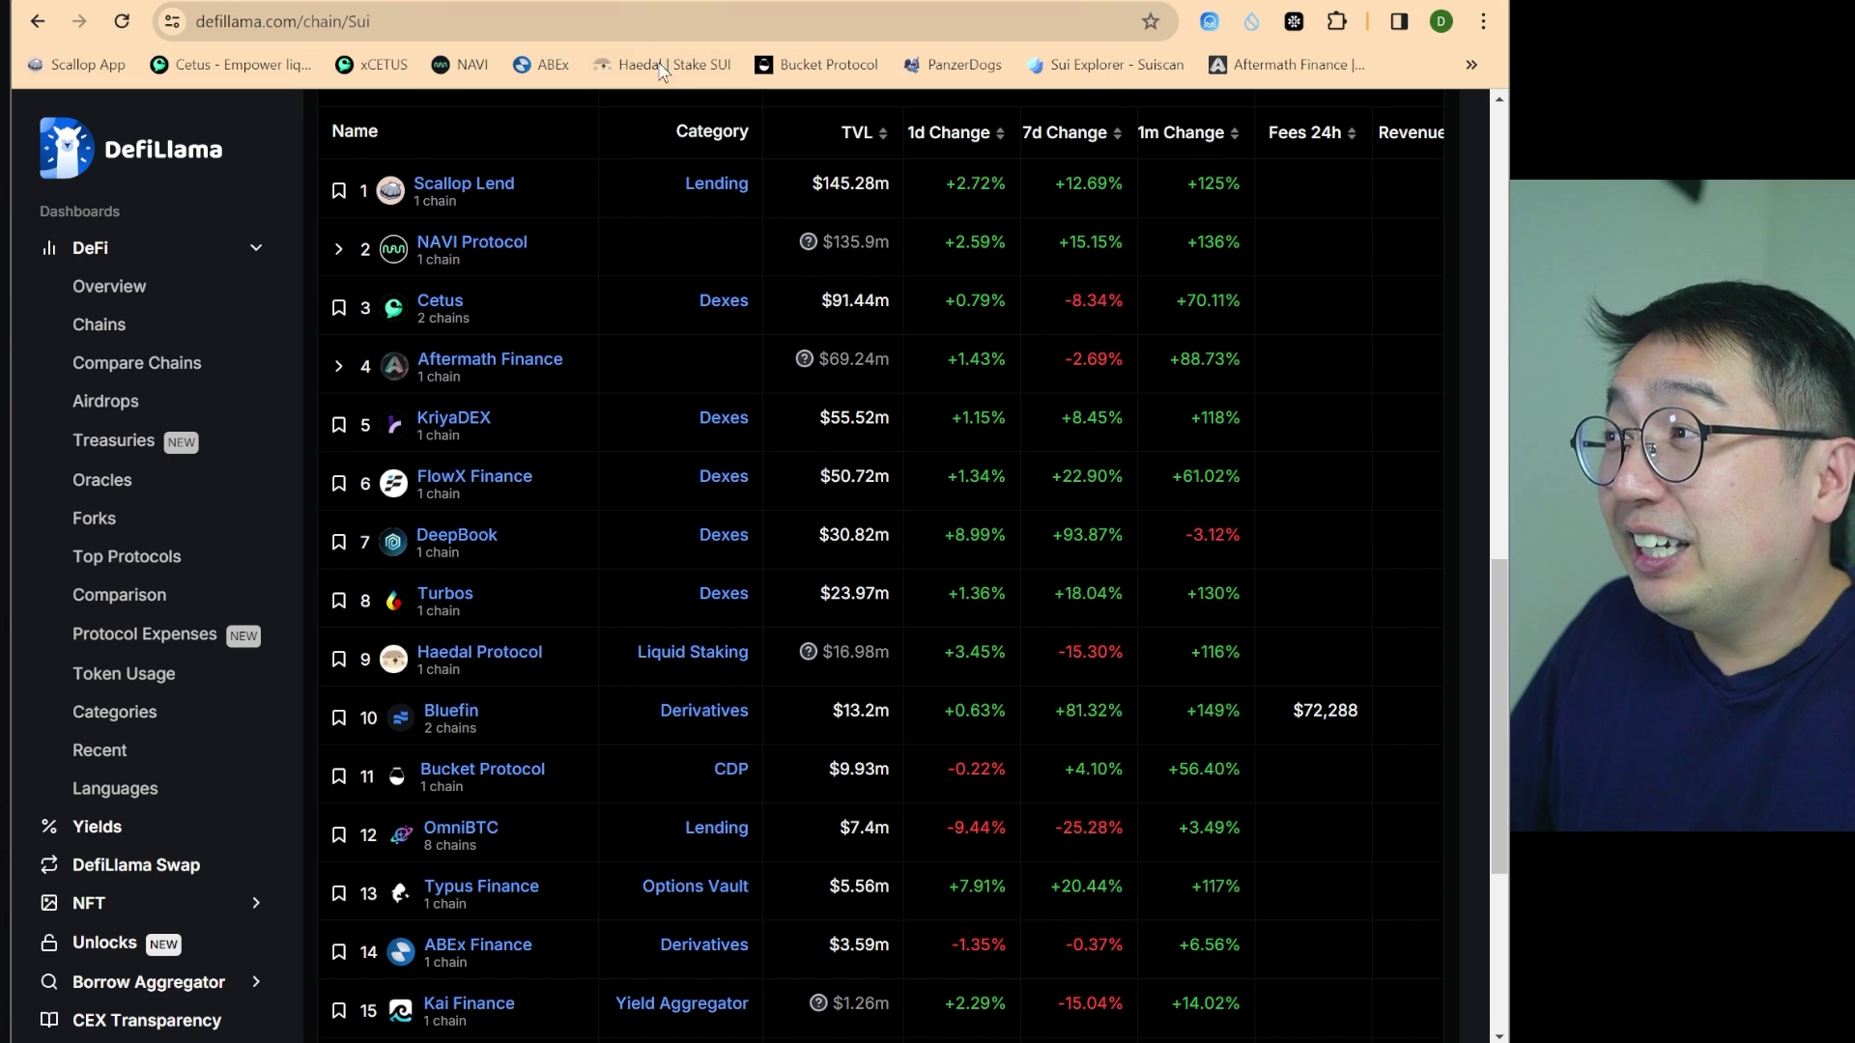
{"action": "key", "text": "ctrl+Tab"}
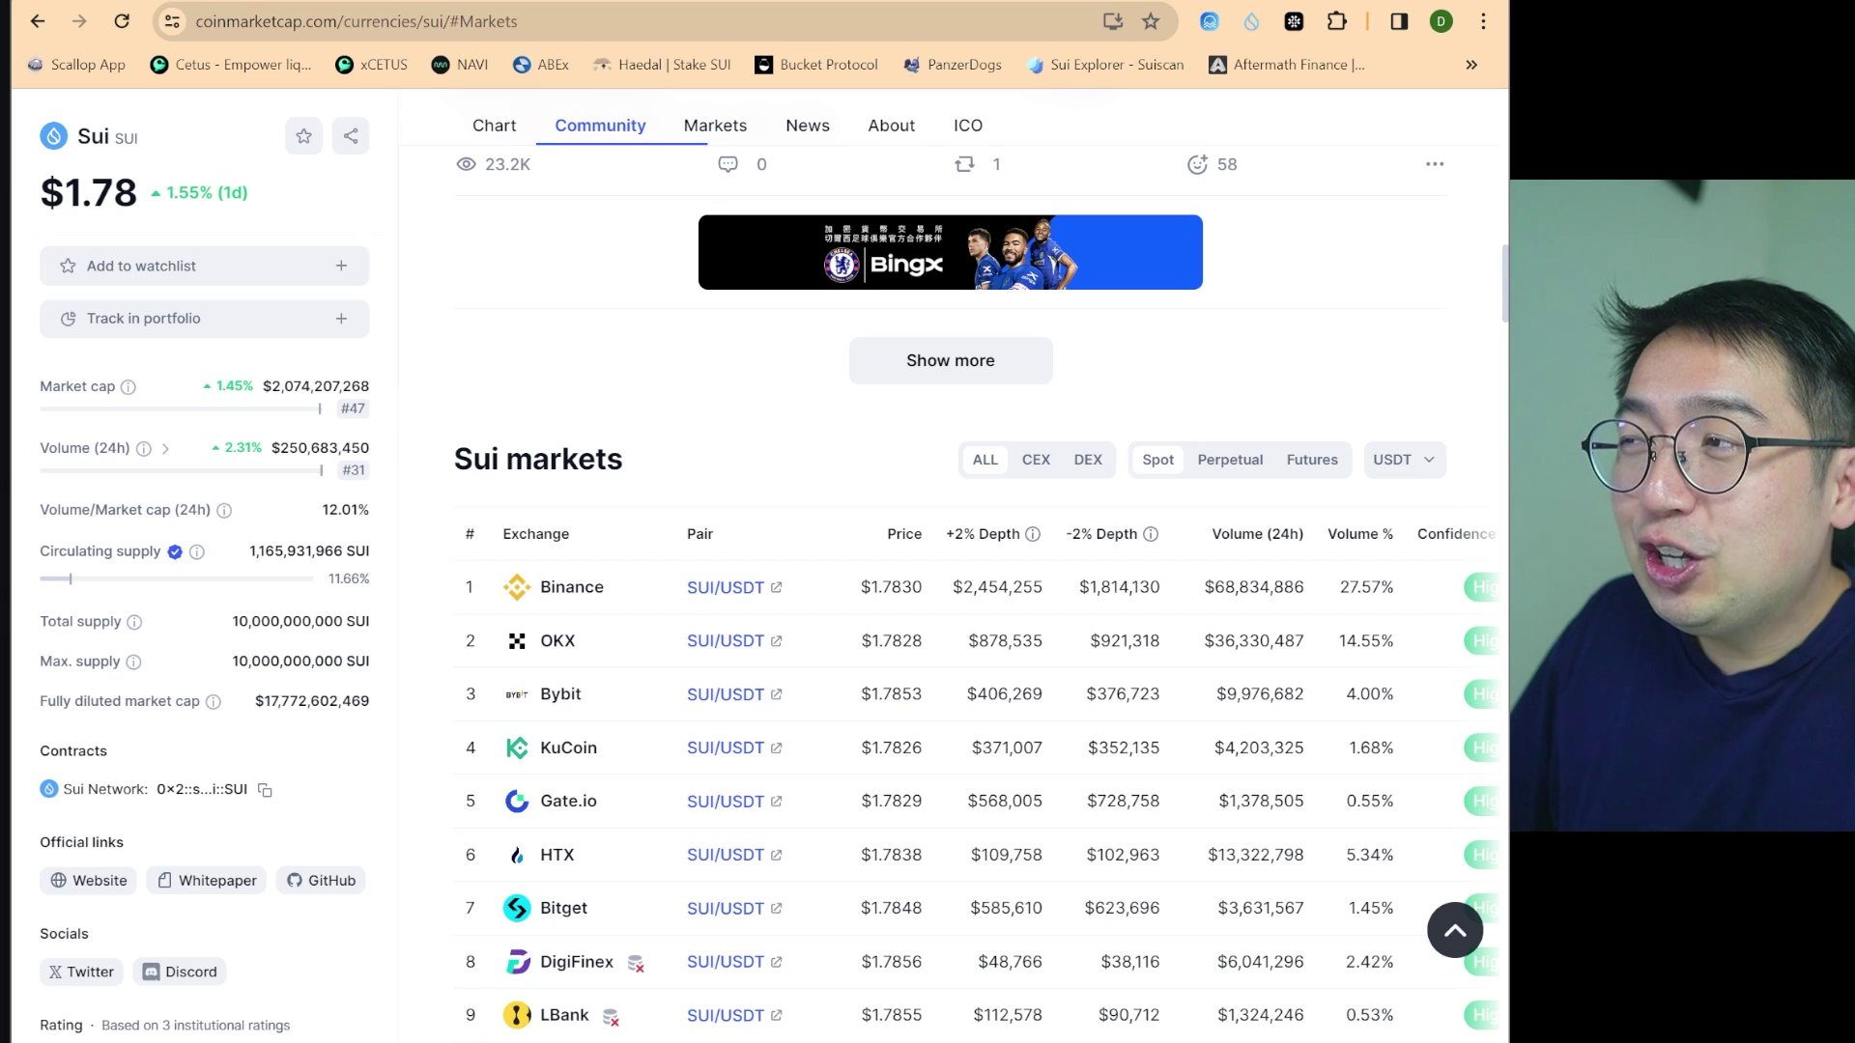
{"action": "scroll", "coordinate": [208, 638], "scroll_direction": "down", "scroll_amount": 2}
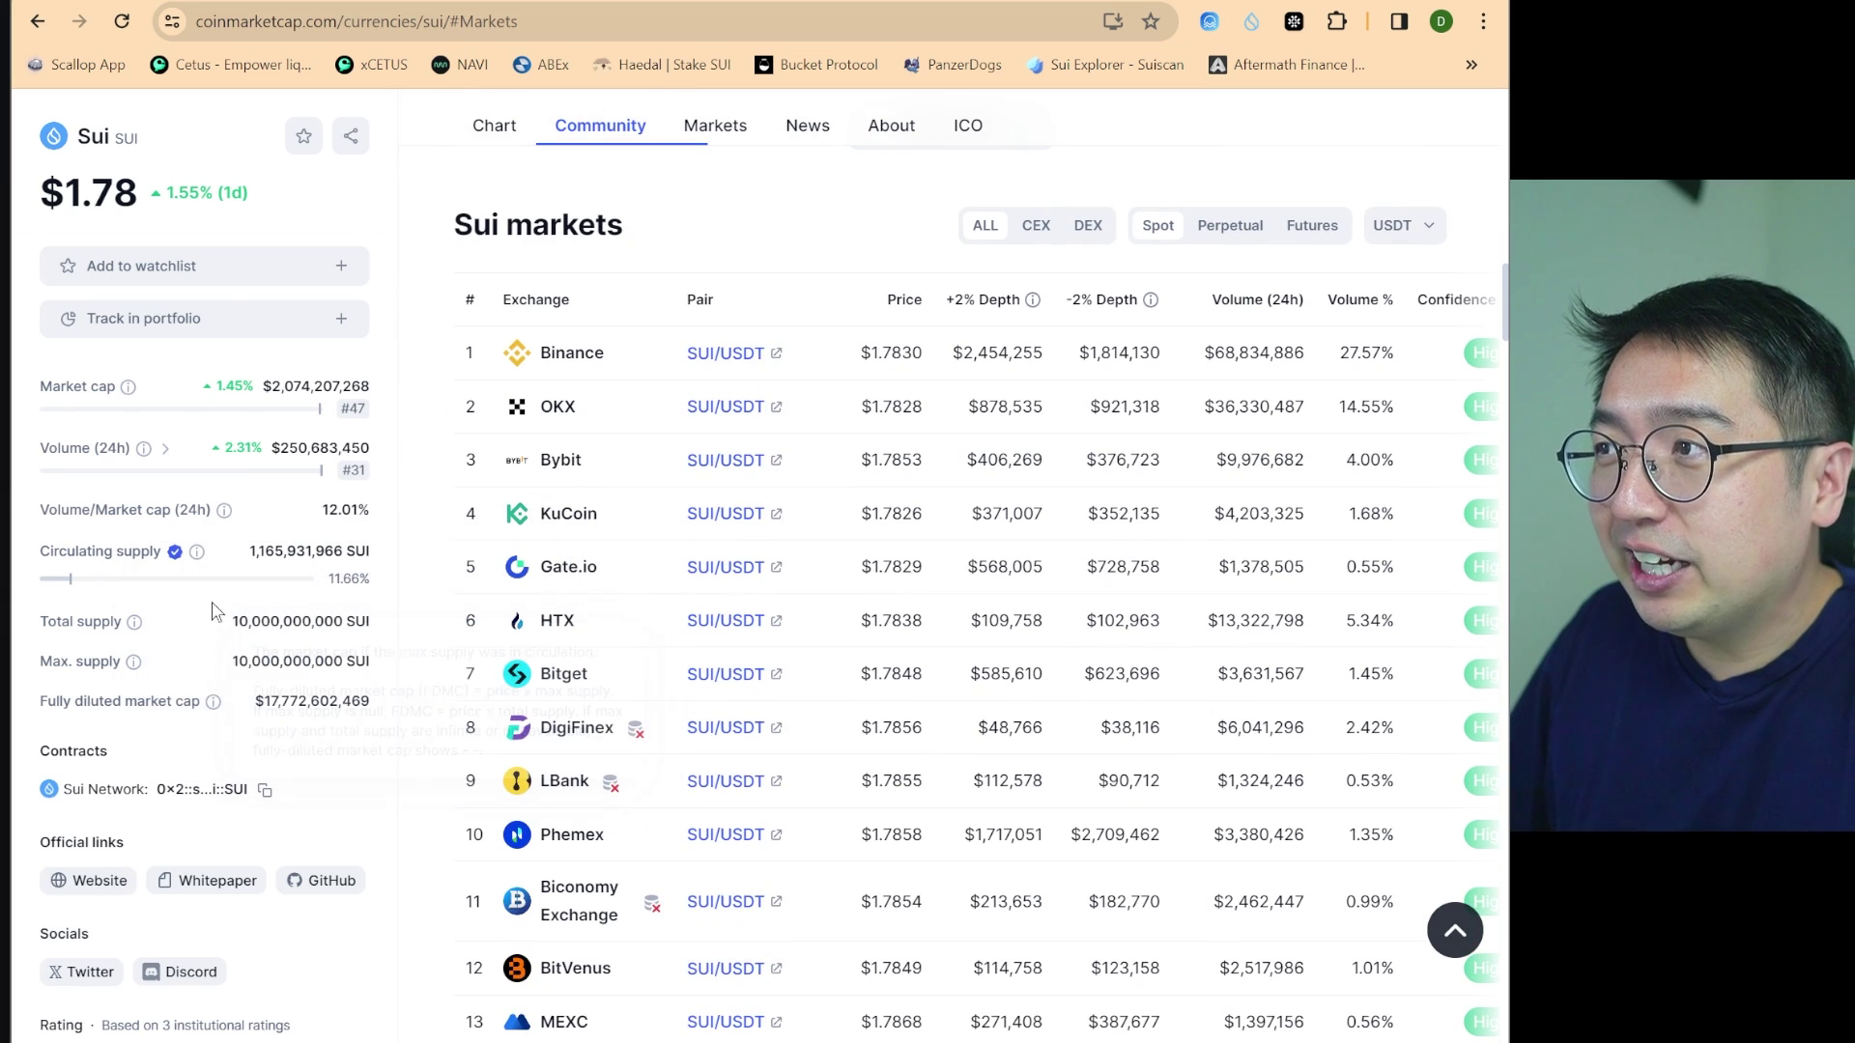
{"action": "scroll", "coordinate": [270, 948], "scroll_direction": "down", "scroll_amount": 3}
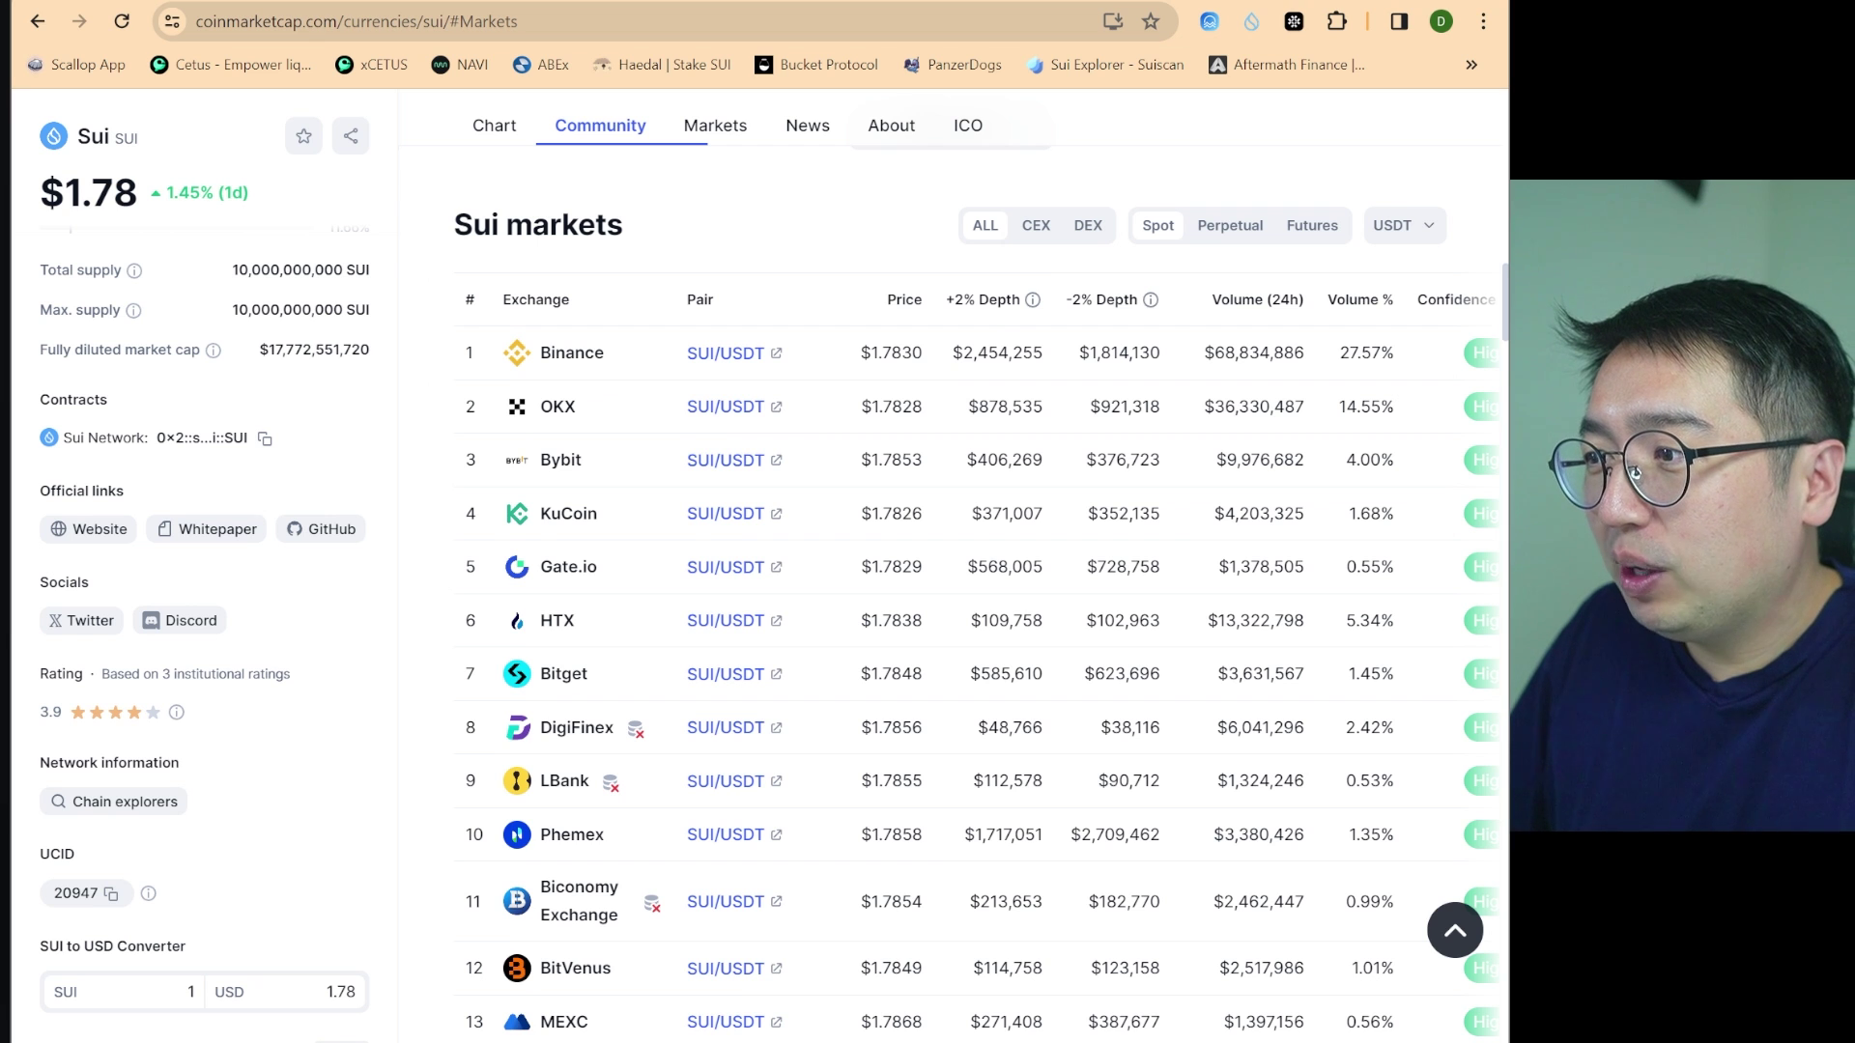
{"action": "left_click_drag", "start_coordinate": [50, 763], "coordinate": [125, 803]}
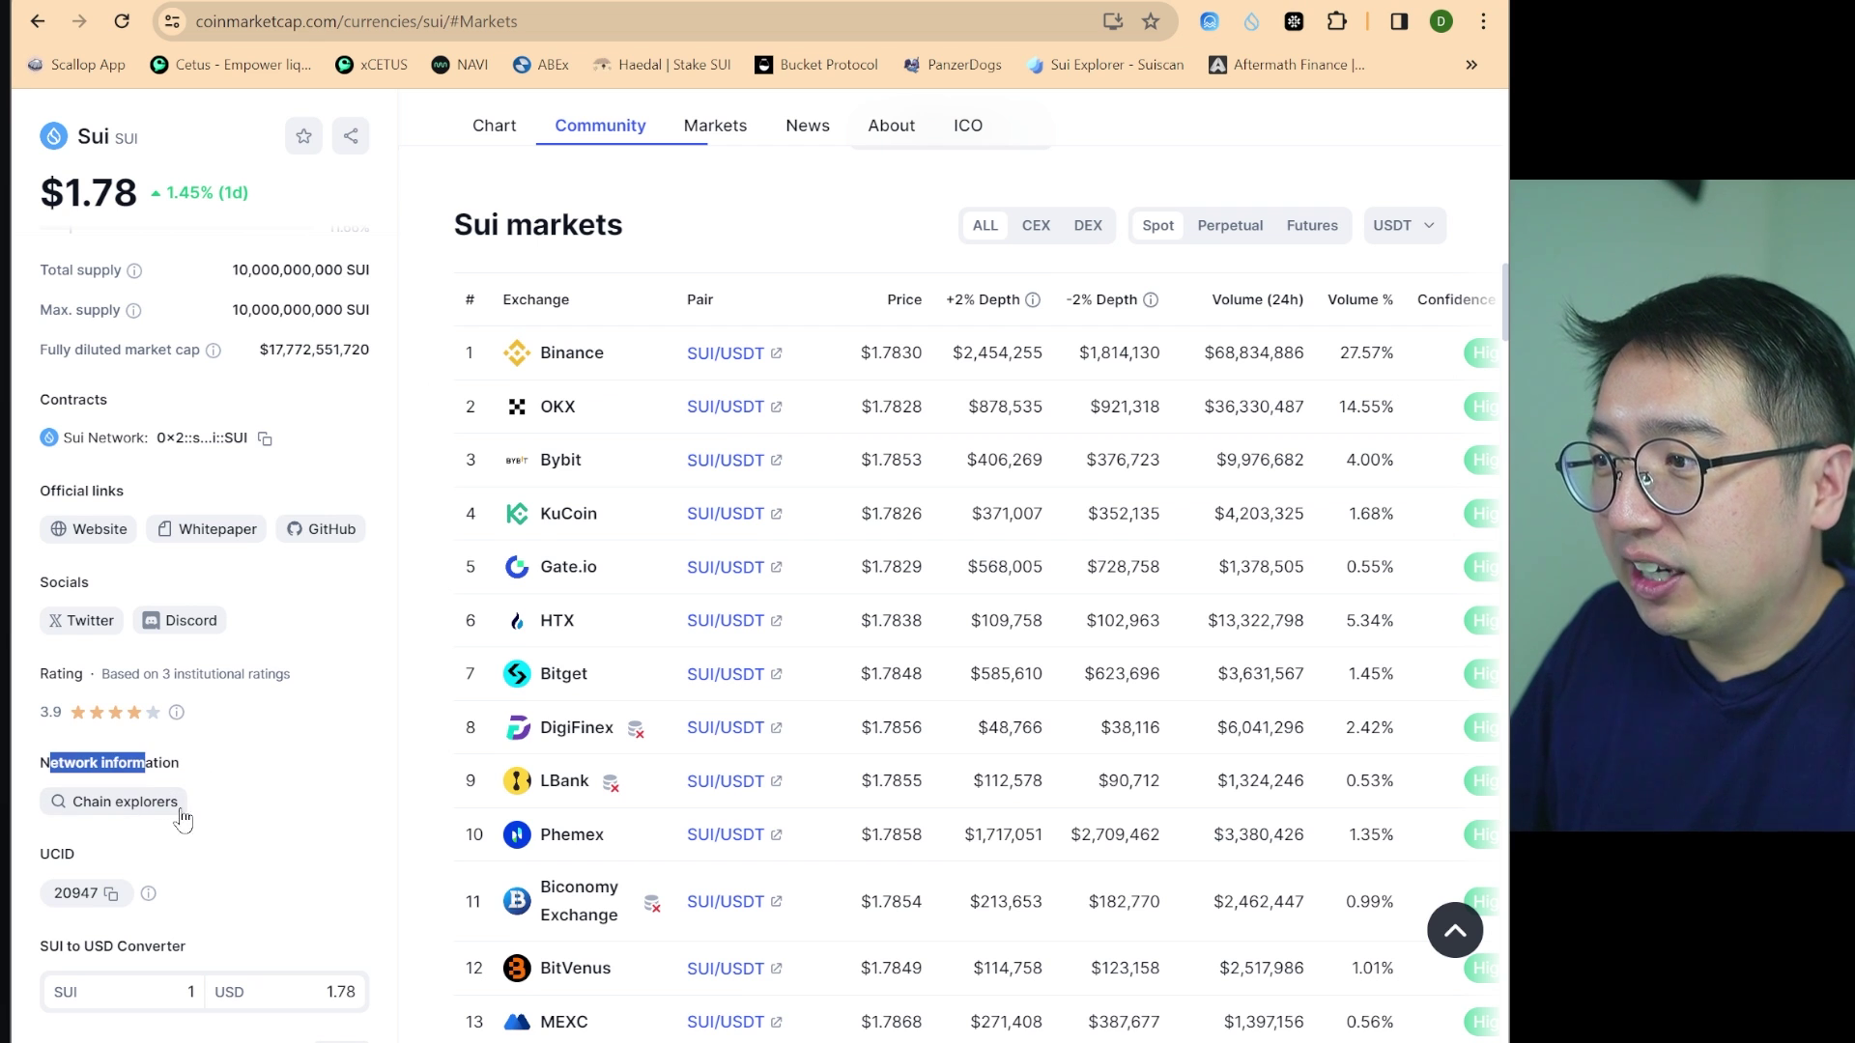
{"action": "left_click", "coordinate": [149, 809]}
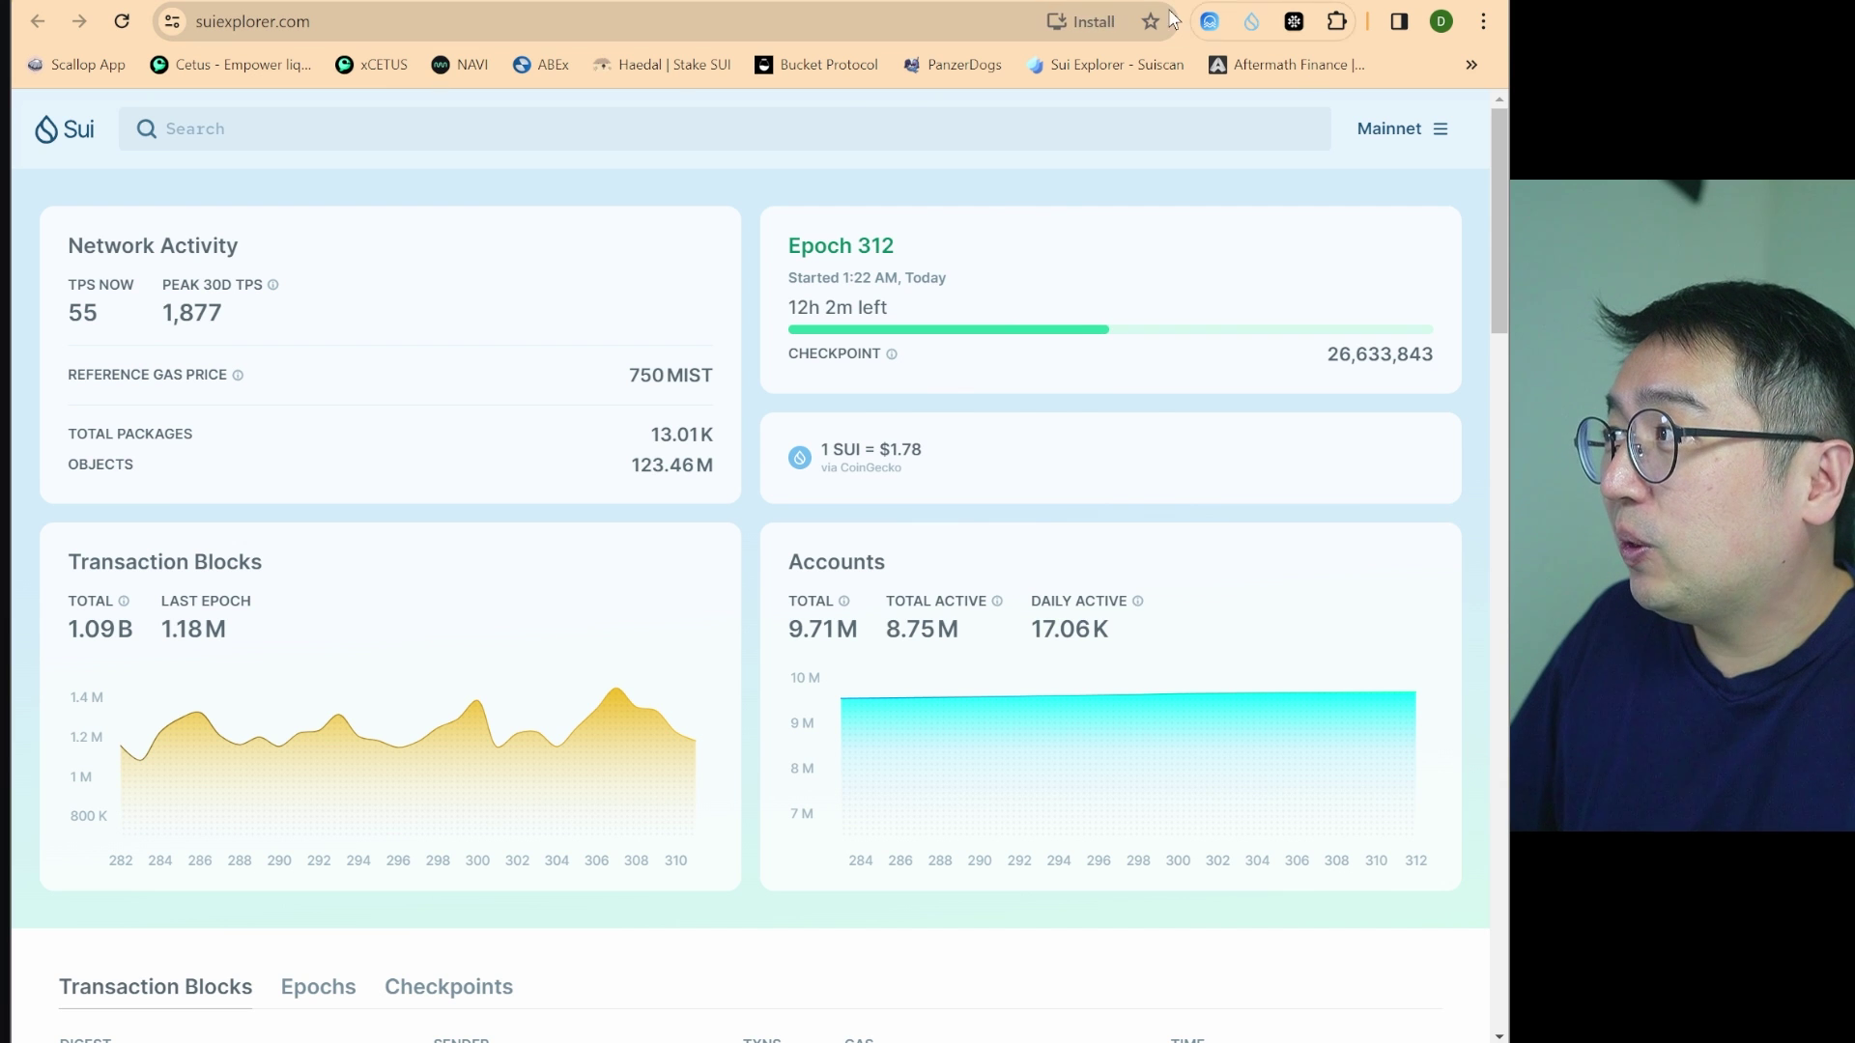
Copy the wallet address from the extension and look it up in Sui Explorer
{"action": "left_click", "coordinate": [1208, 21]}
{"action": "left_click", "coordinate": [1070, 223]}
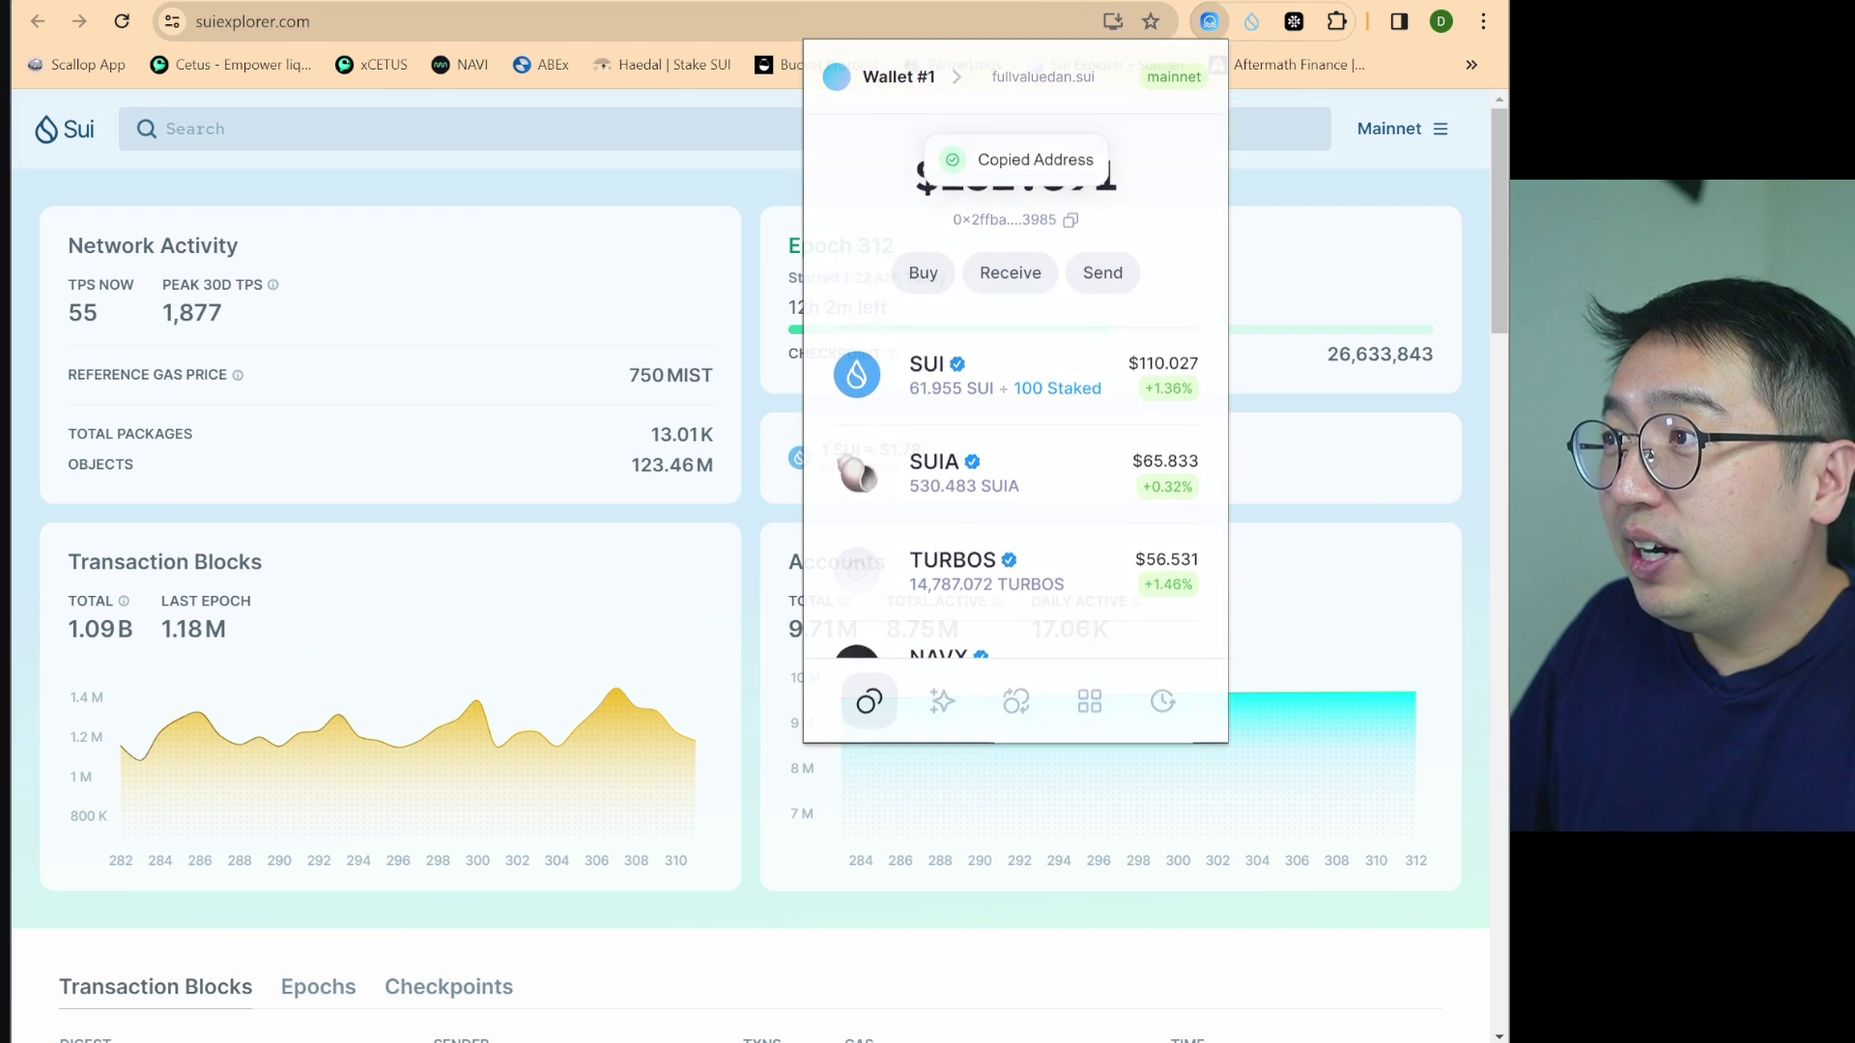
{"action": "left_click", "coordinate": [396, 128]}
{"action": "key", "text": "ctrl+v"}
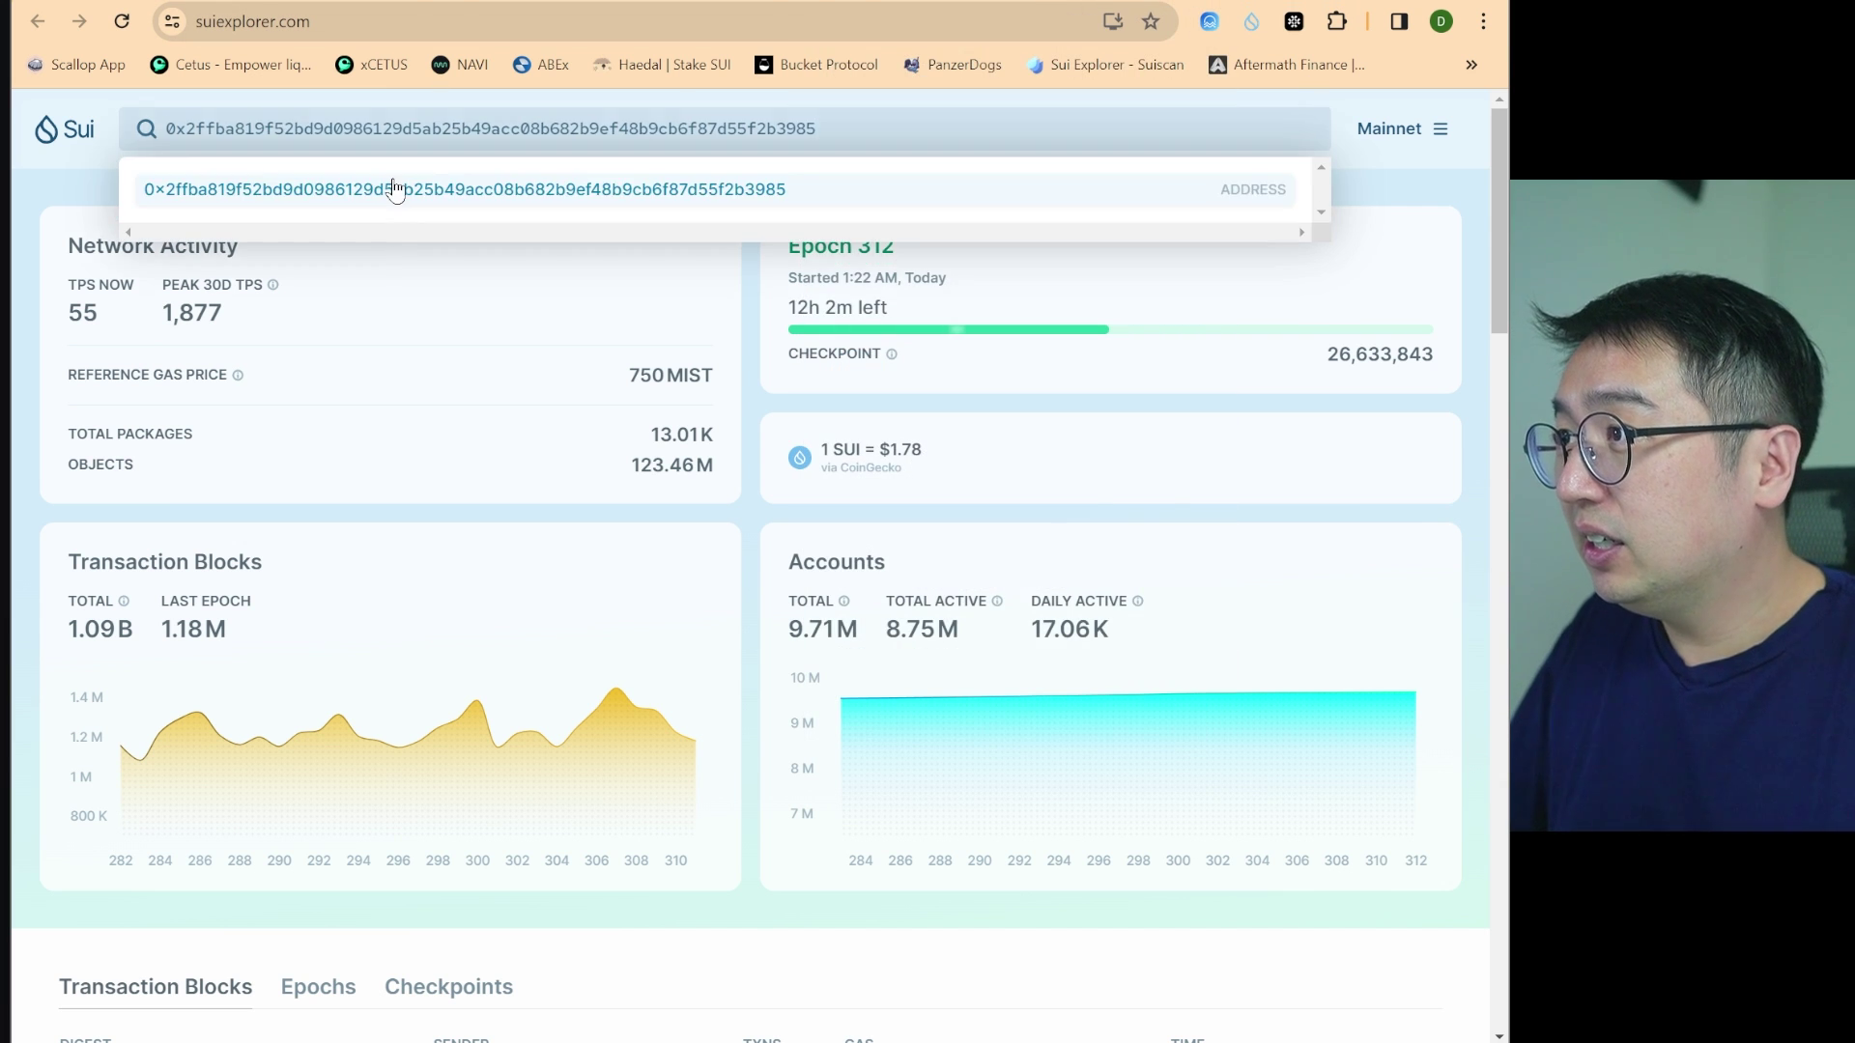
{"action": "left_click", "coordinate": [400, 188]}
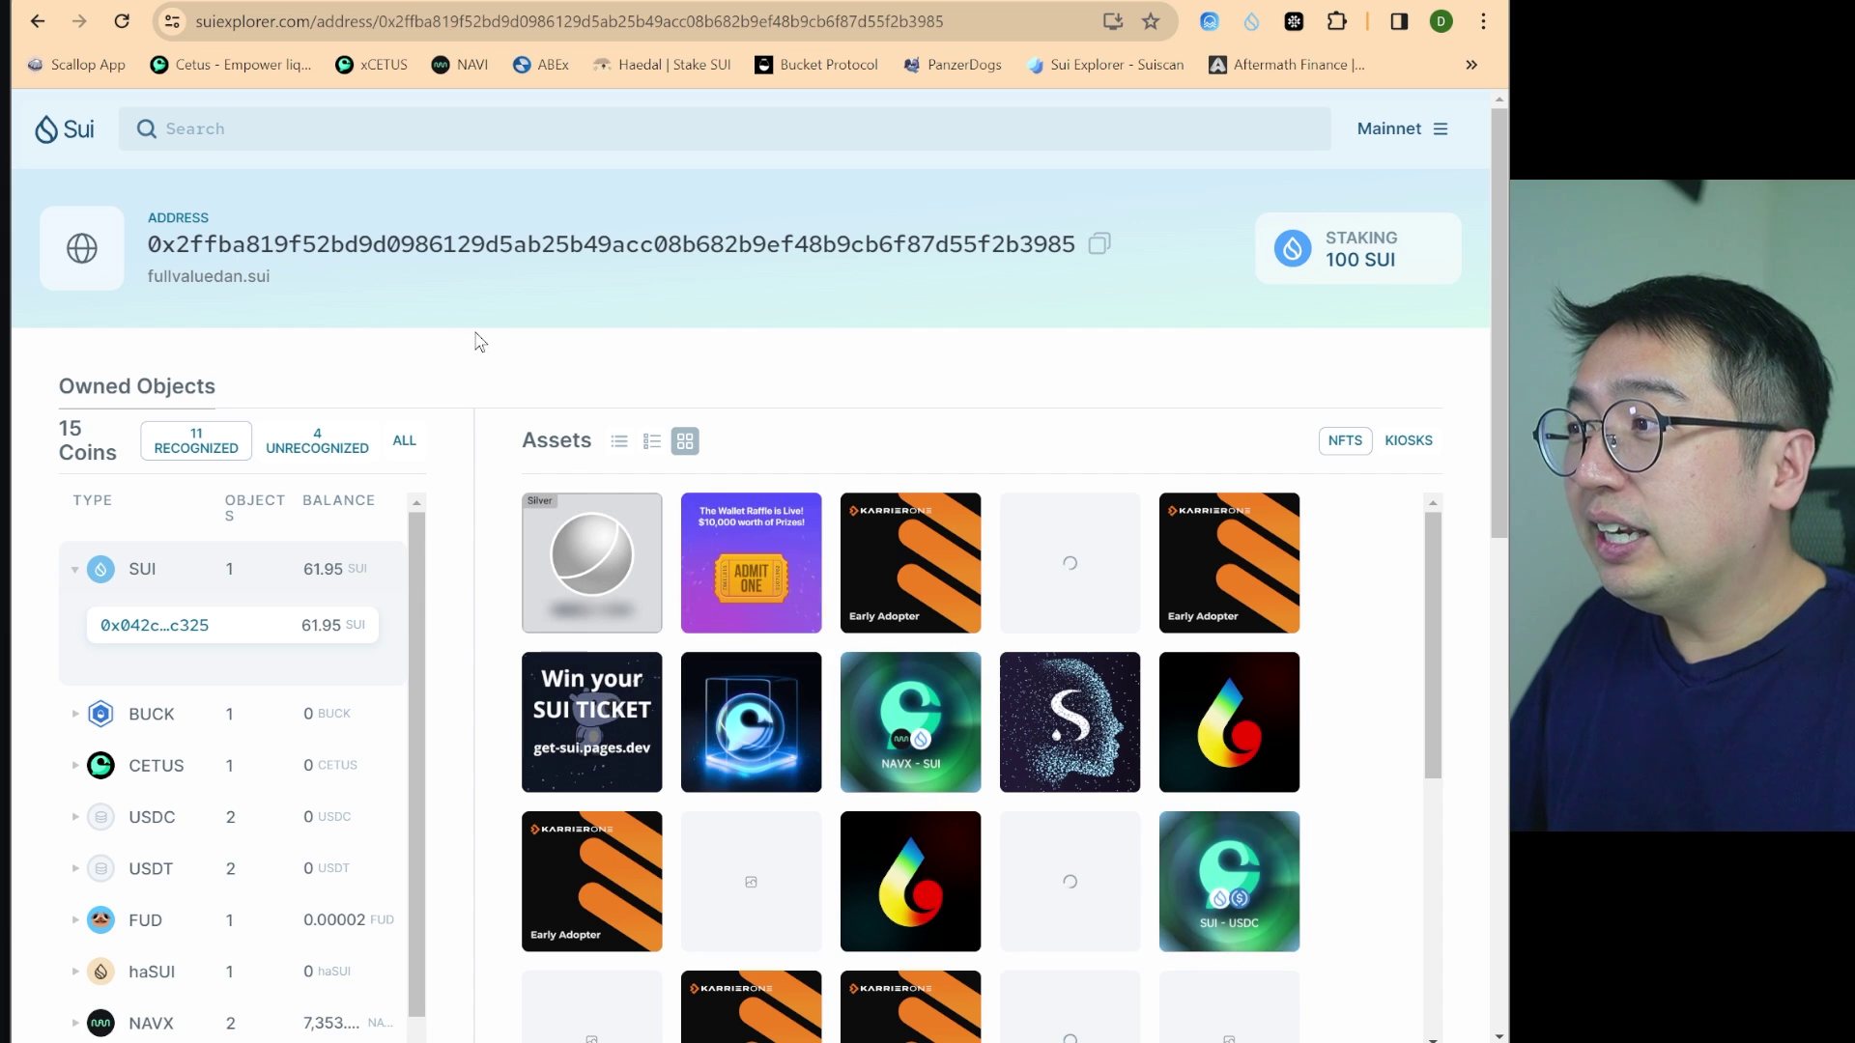
Scroll the address page's 15 coins, 61.95 SUI balance, 100 SUI staked and 34 assets
{"action": "scroll", "coordinate": [480, 328], "scroll_direction": "down", "scroll_amount": 4}
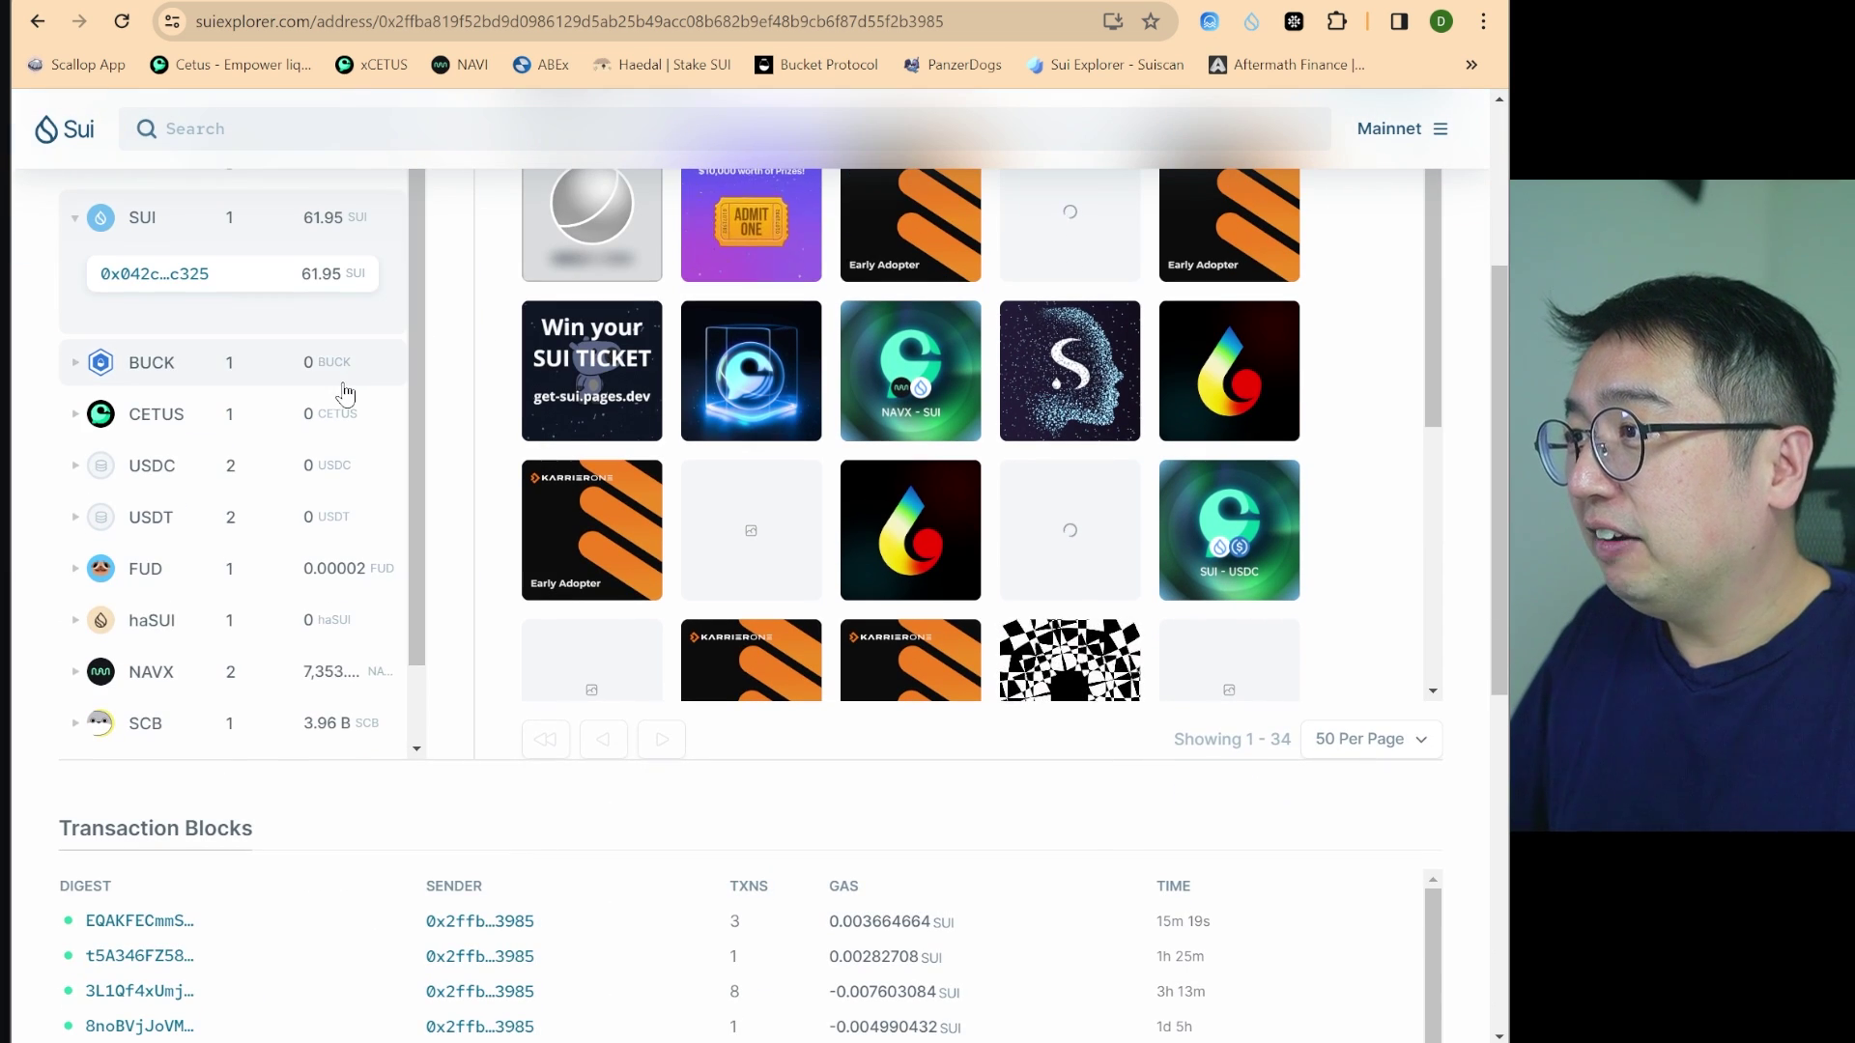
{"action": "scroll", "coordinate": [343, 393], "scroll_direction": "down", "scroll_amount": 1}
{"action": "scroll", "coordinate": [471, 623], "scroll_direction": "down", "scroll_amount": 1}
{"action": "scroll", "coordinate": [470, 623], "scroll_direction": "down", "scroll_amount": 3}
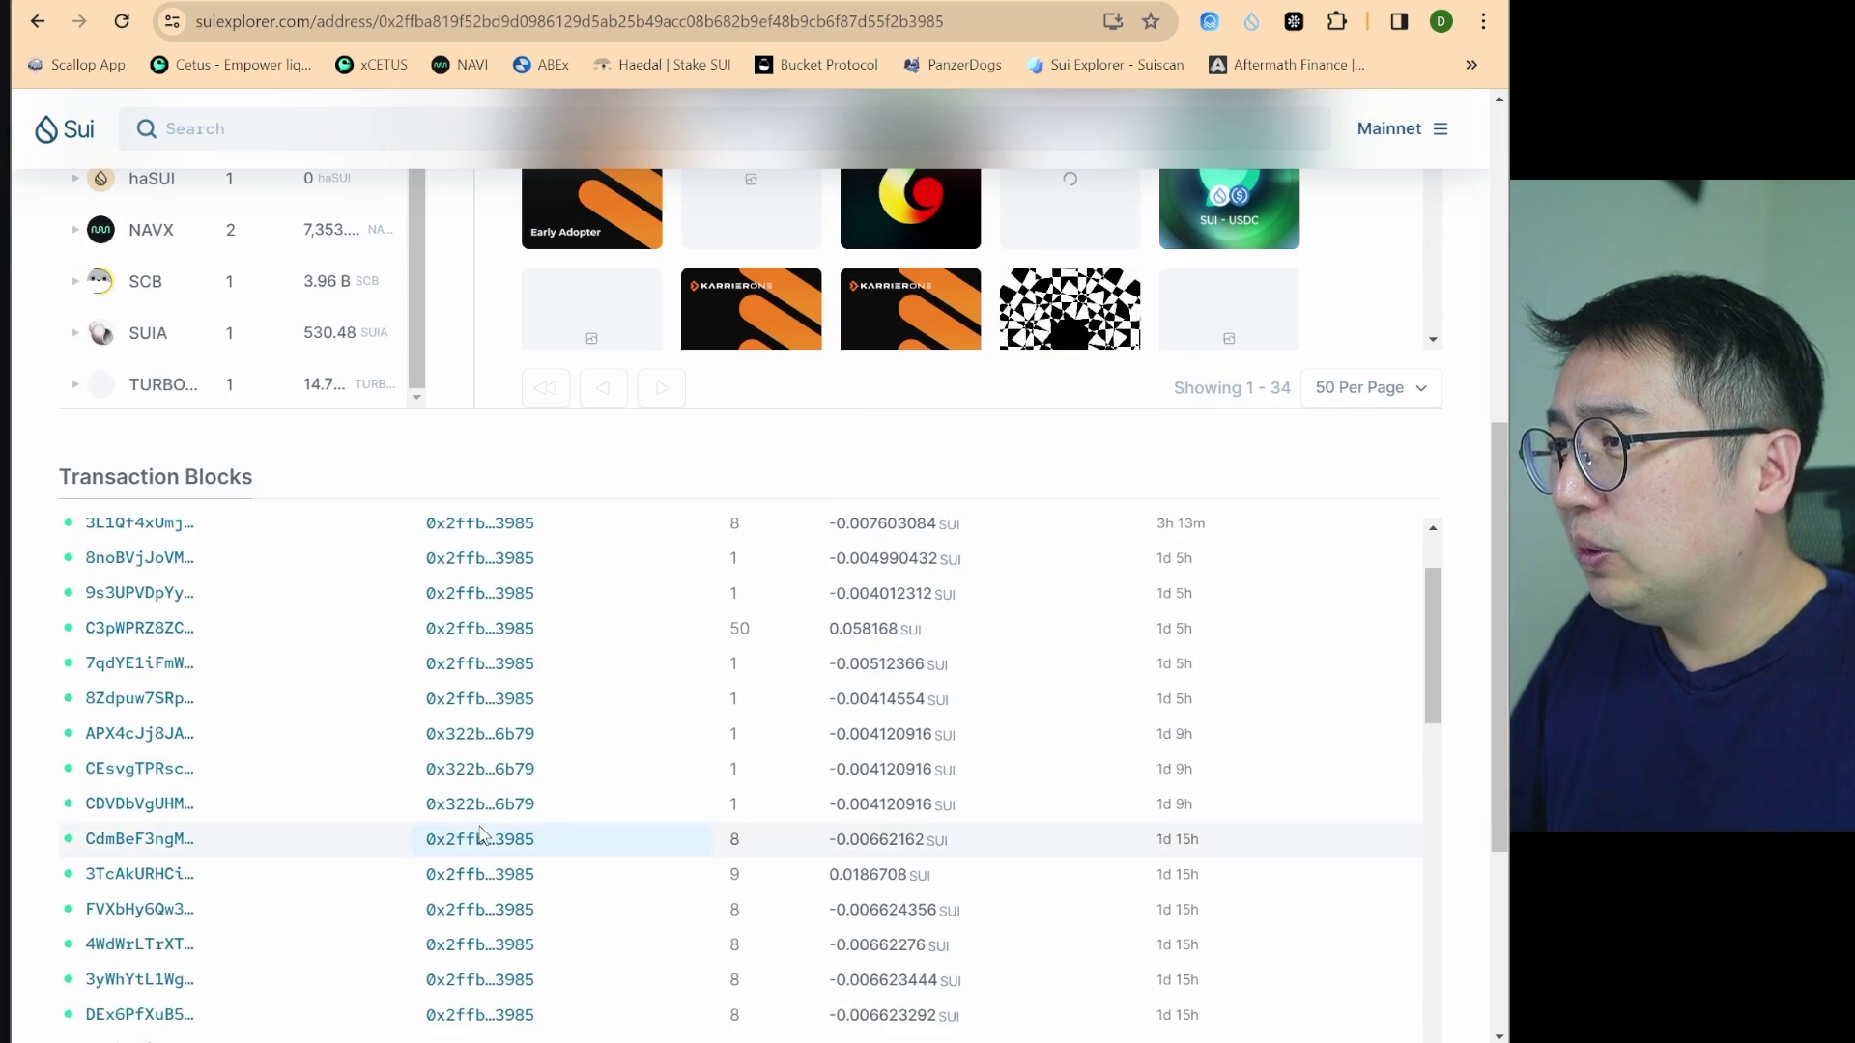
{"action": "scroll", "coordinate": [1296, 675], "scroll_direction": "down", "scroll_amount": 5}
{"action": "left_click_drag", "start_coordinate": [1497, 541], "coordinate": [1497, 441]}
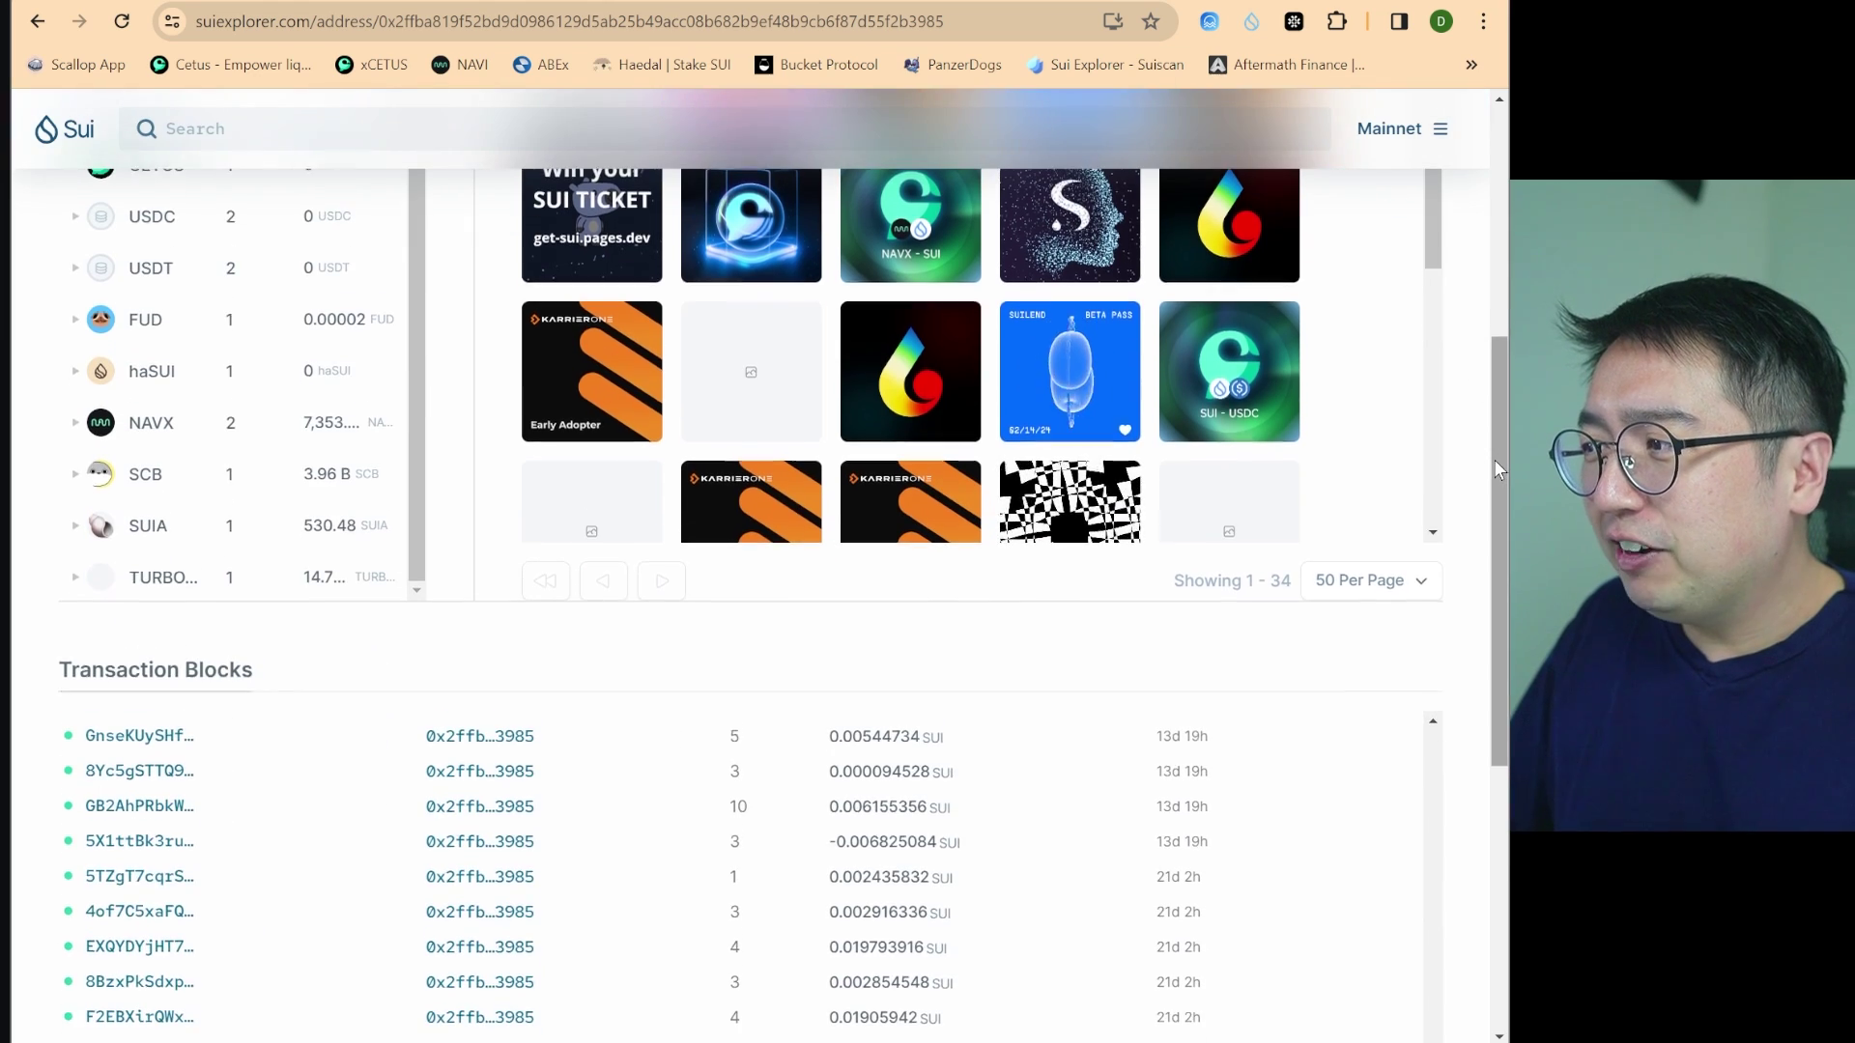
{"action": "scroll", "coordinate": [1493, 460], "scroll_direction": "down", "scroll_amount": 3}
{"action": "scroll", "coordinate": [1493, 454], "scroll_direction": "up", "scroll_amount": 8}
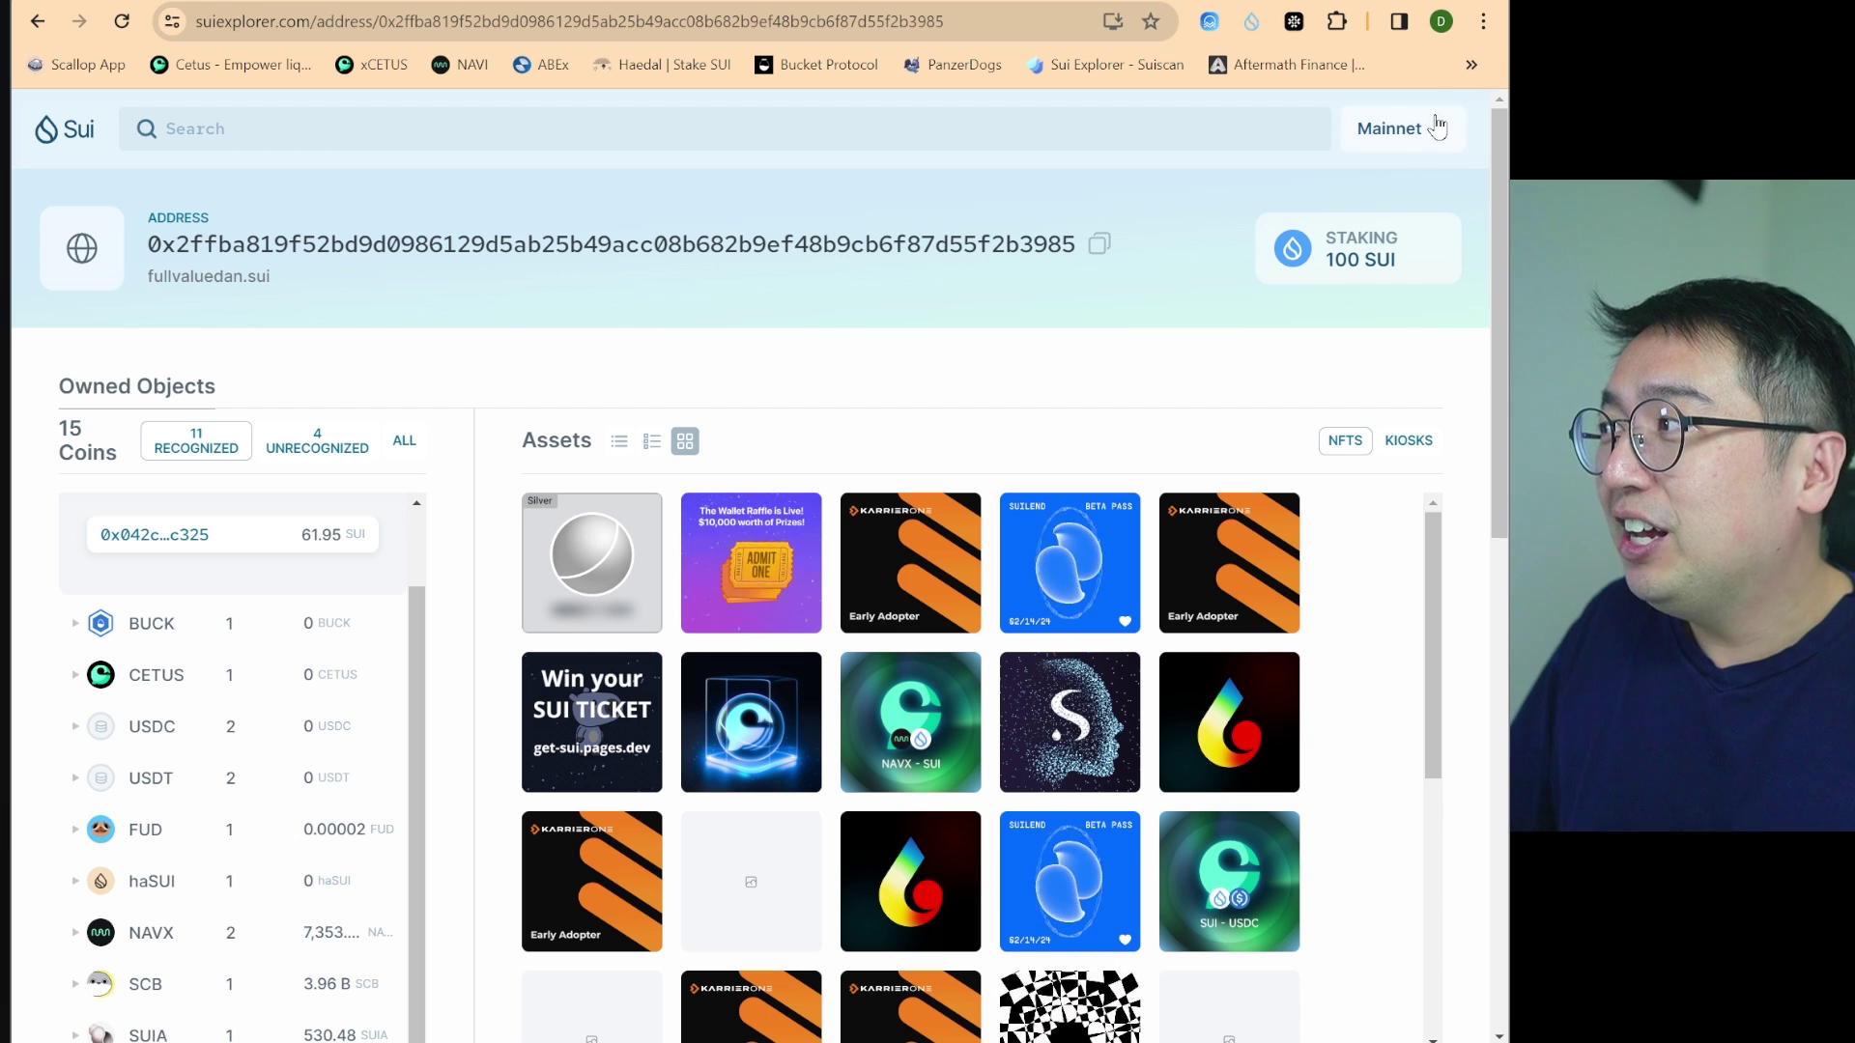
Open the wallet's SuiVision account portfolio from the overflow bookmarks list
{"action": "left_click", "coordinate": [1470, 68]}
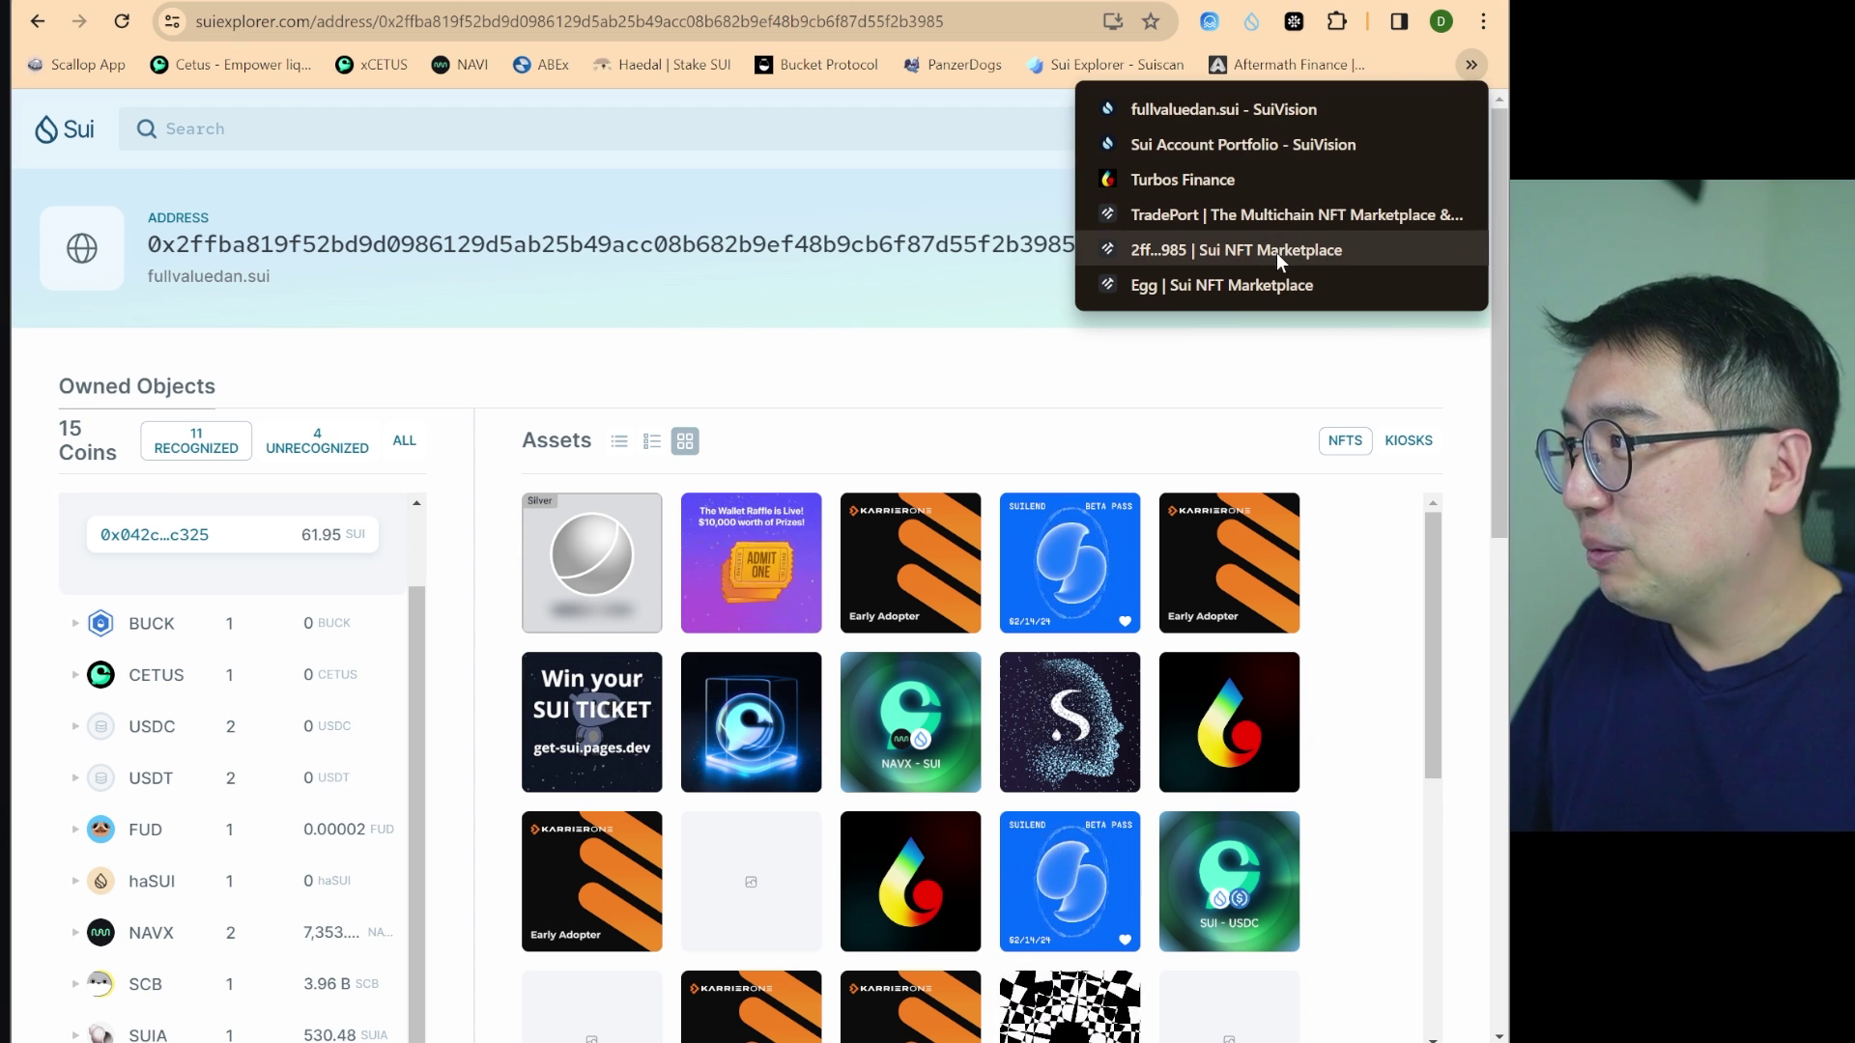
{"action": "left_click", "coordinate": [1242, 108]}
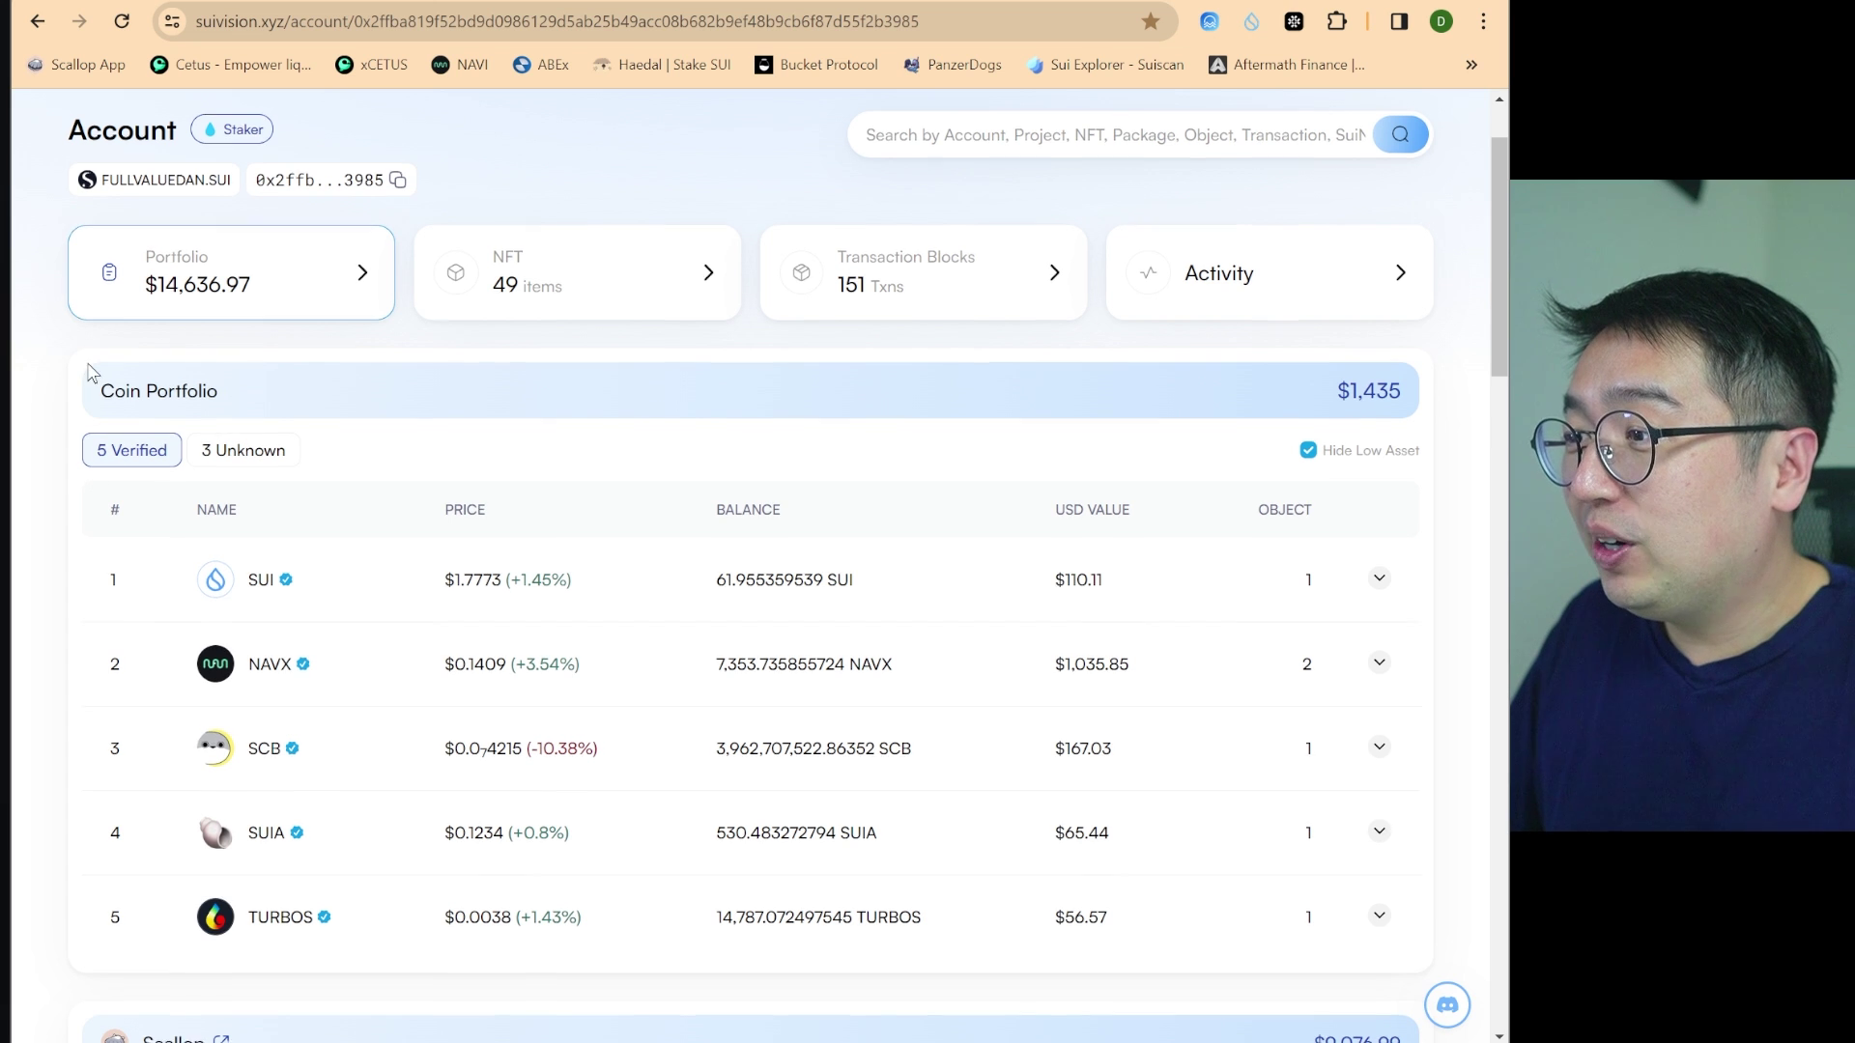
{"action": "scroll", "coordinate": [611, 200], "scroll_direction": "up", "scroll_amount": 1}
{"action": "scroll", "coordinate": [183, 333], "scroll_direction": "down", "scroll_amount": 3}
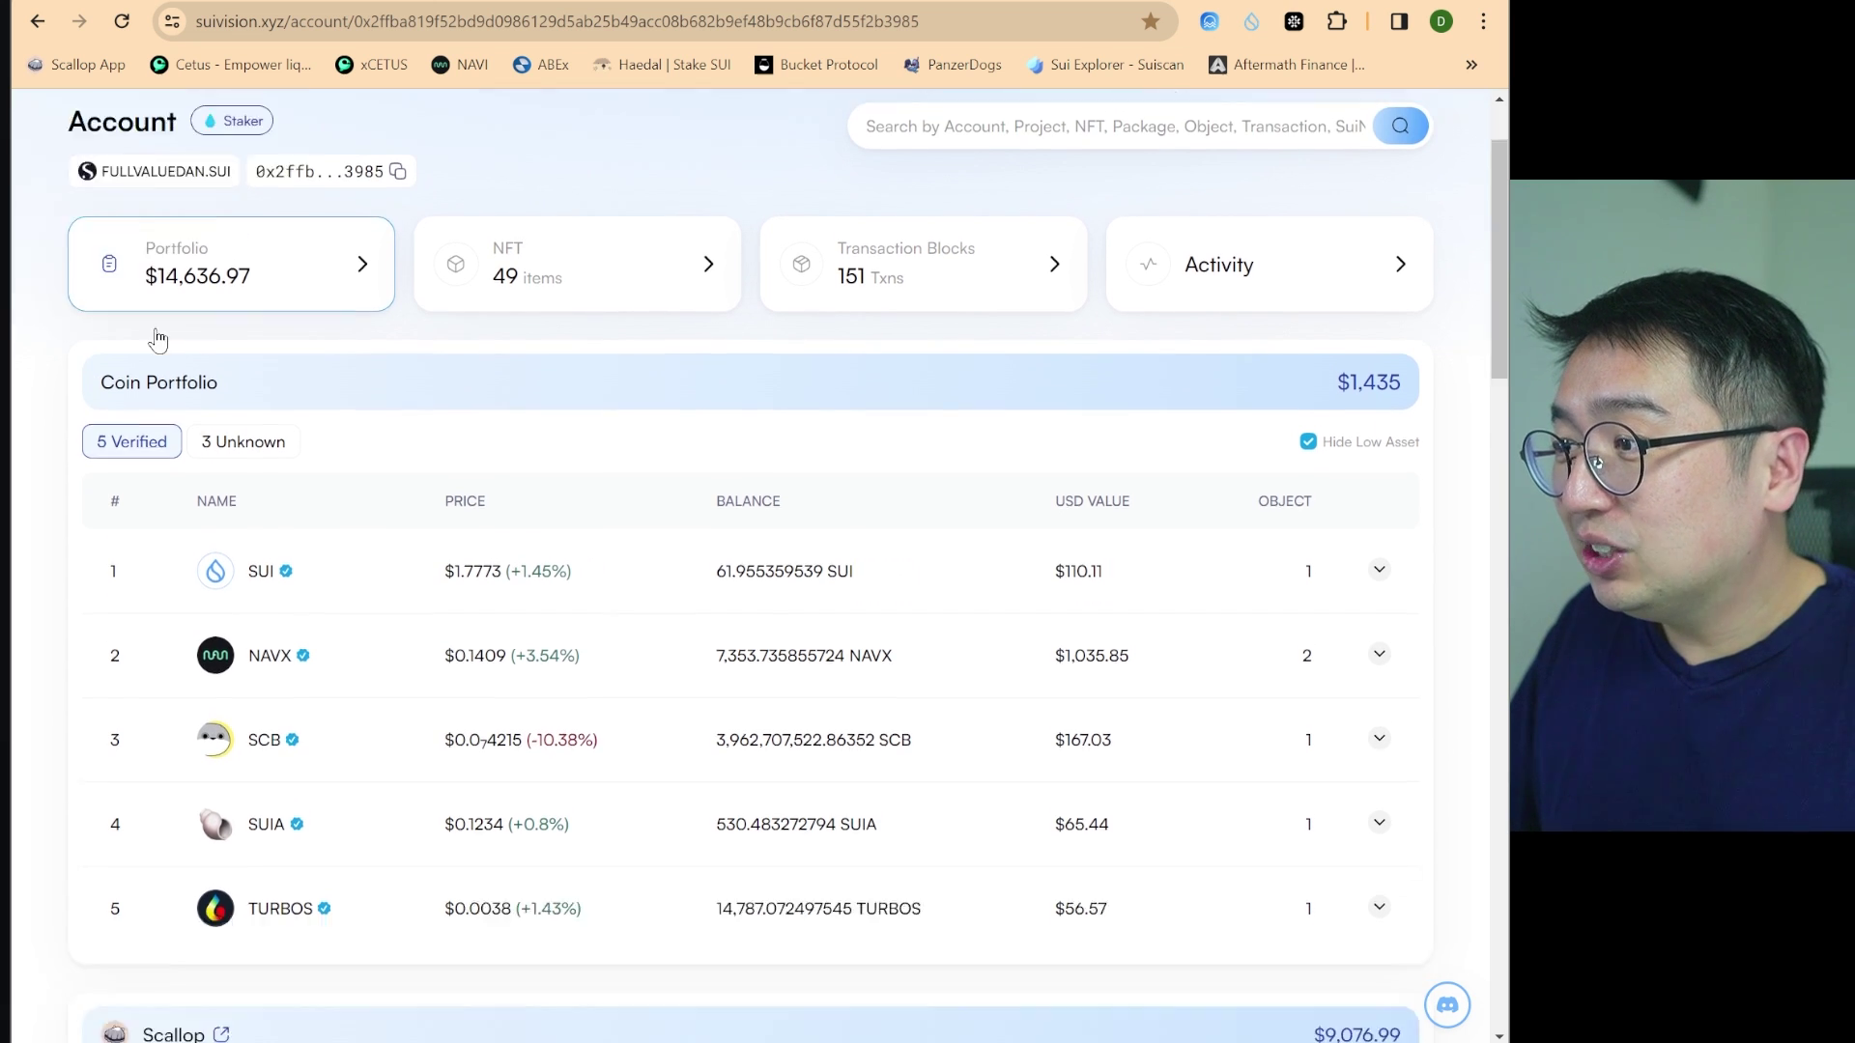
{"action": "scroll", "coordinate": [357, 614], "scroll_direction": "down", "scroll_amount": 3}
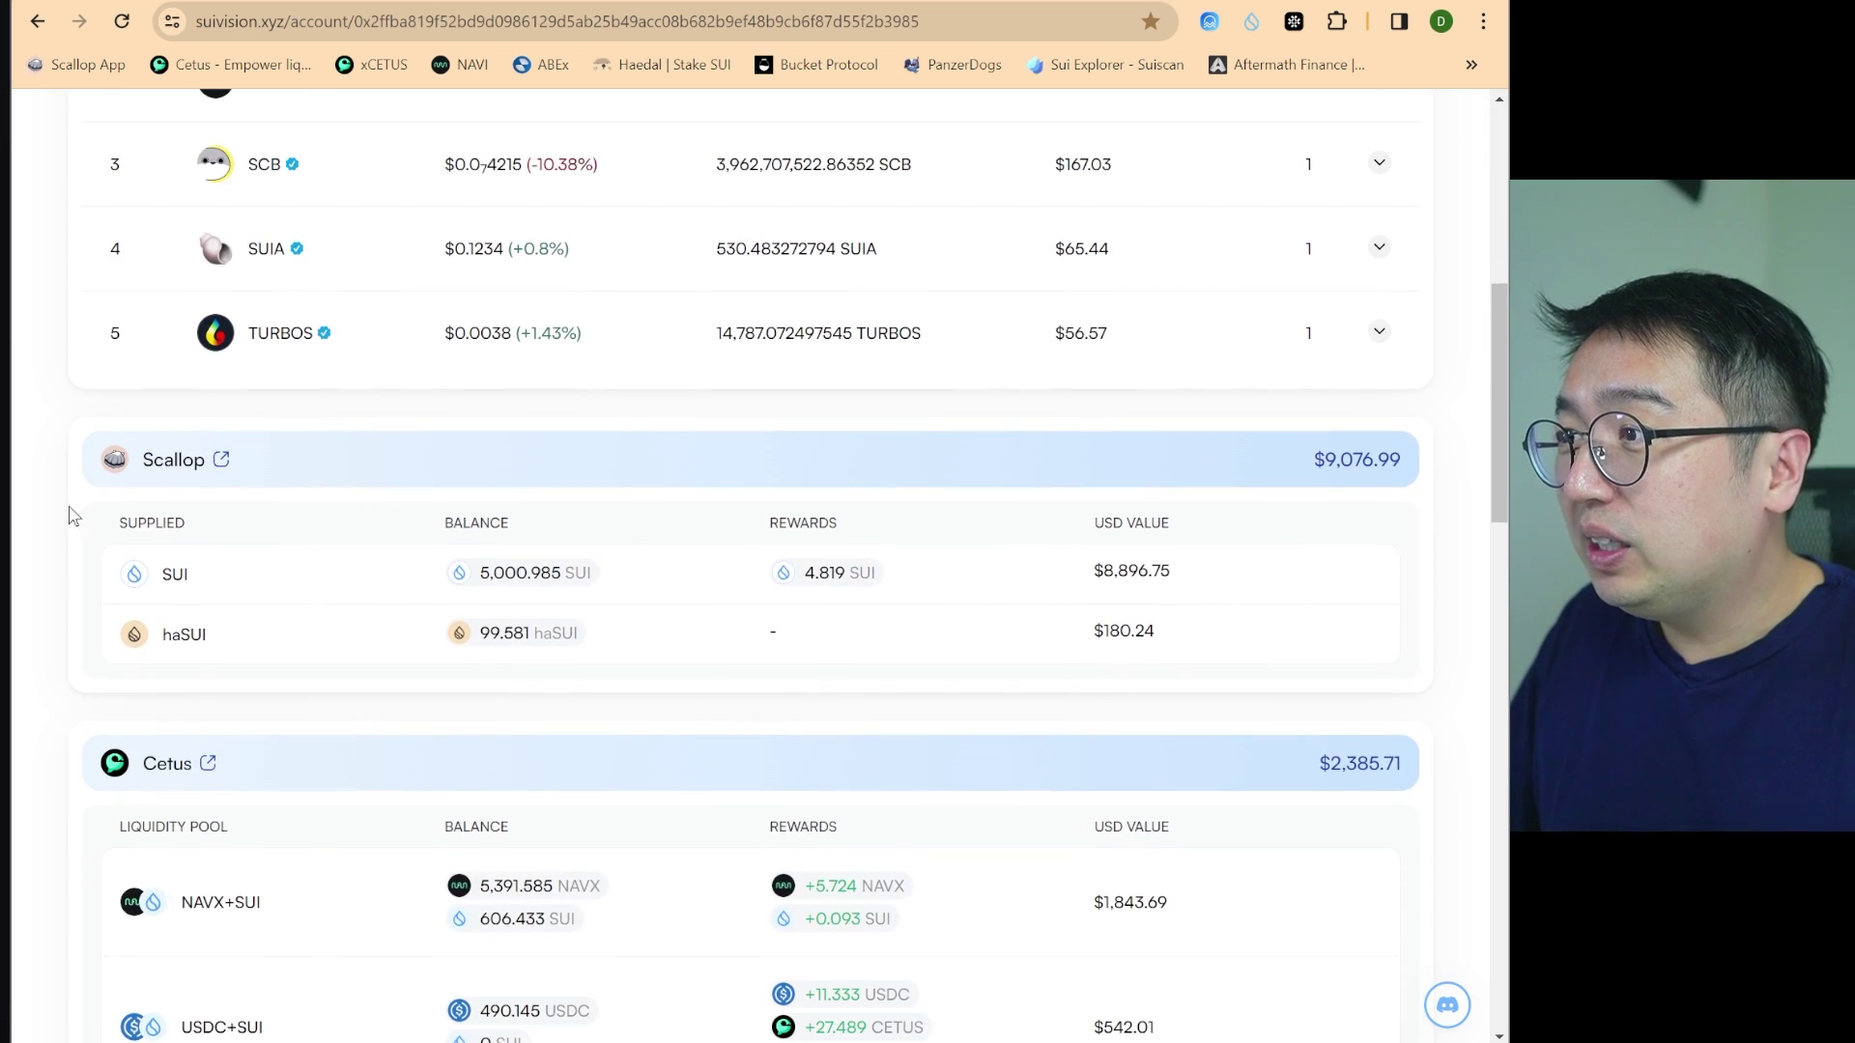
{"action": "scroll", "coordinate": [50, 506], "scroll_direction": "down", "scroll_amount": 2}
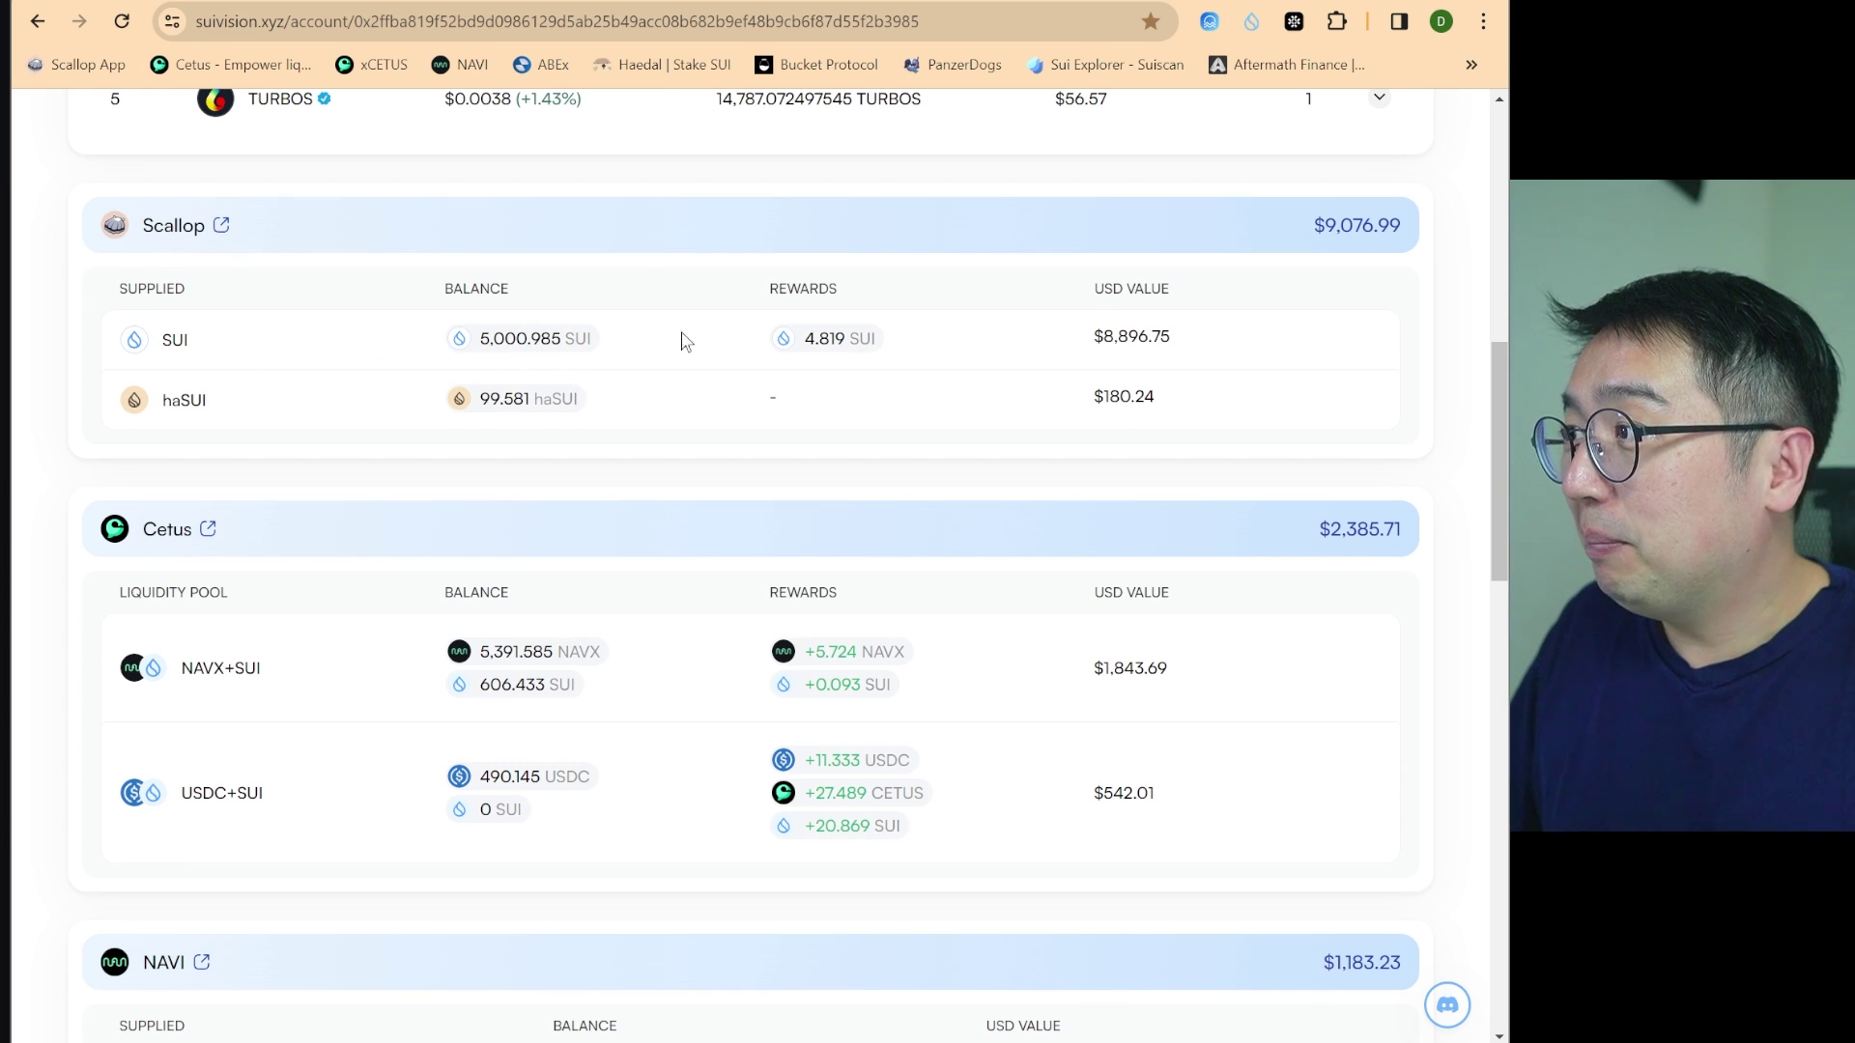
Scroll through positions in Scallop, Cetus, NAVI, Bucket, Turbos and Sui Staking
{"action": "scroll", "coordinate": [530, 385], "scroll_direction": "down", "scroll_amount": 3}
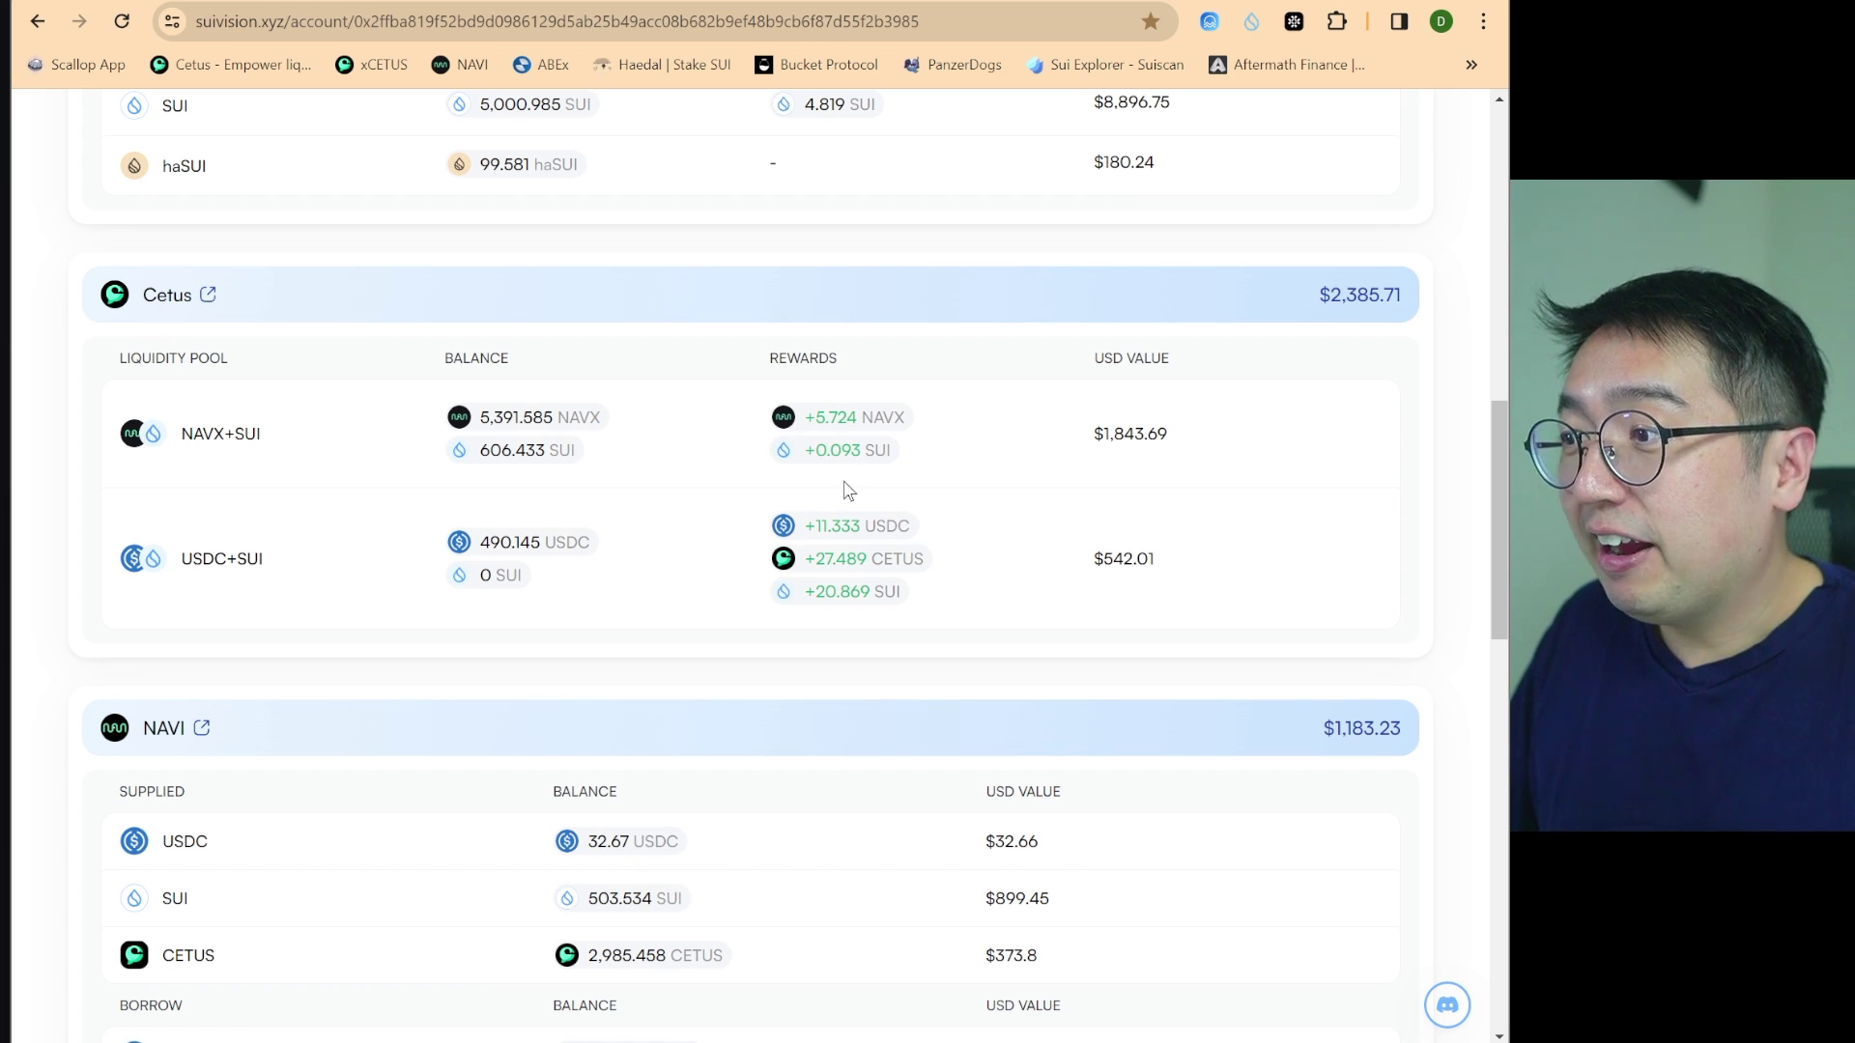
{"action": "scroll", "coordinate": [848, 490], "scroll_direction": "down", "scroll_amount": 5}
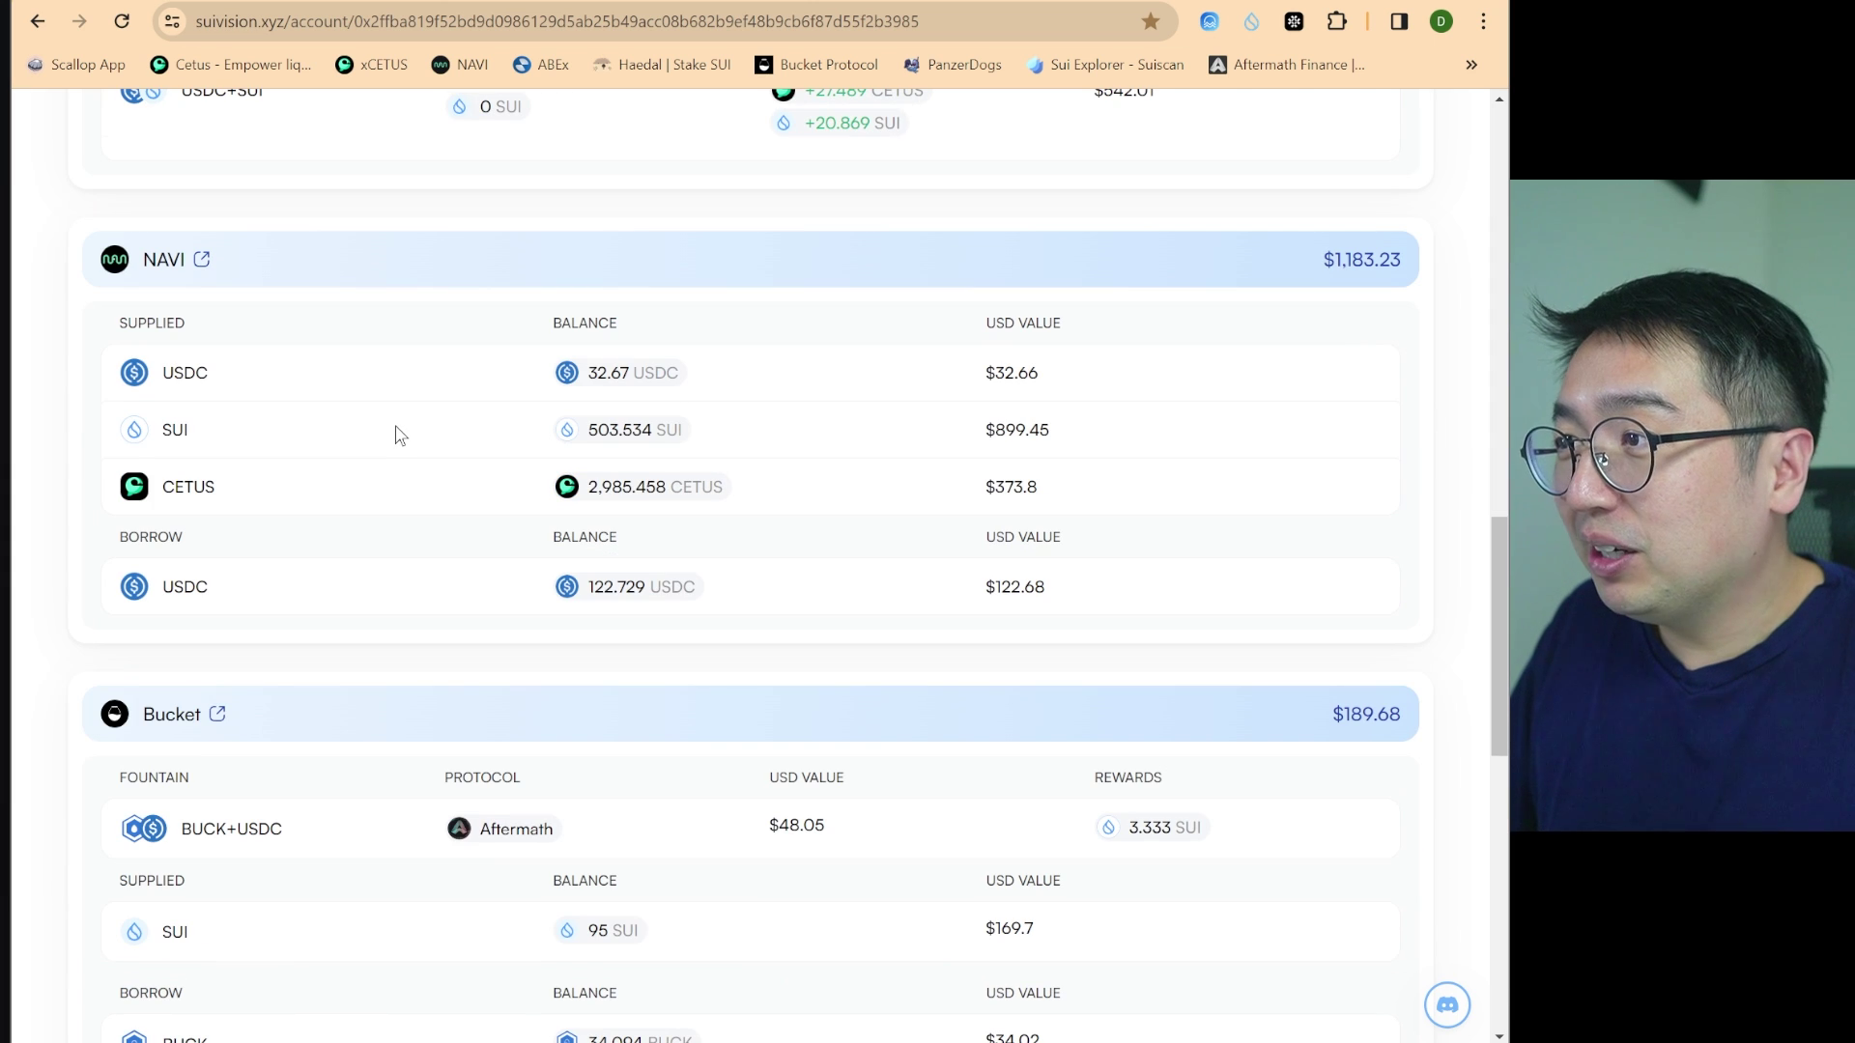
{"action": "scroll", "coordinate": [400, 434], "scroll_direction": "down", "scroll_amount": 11}
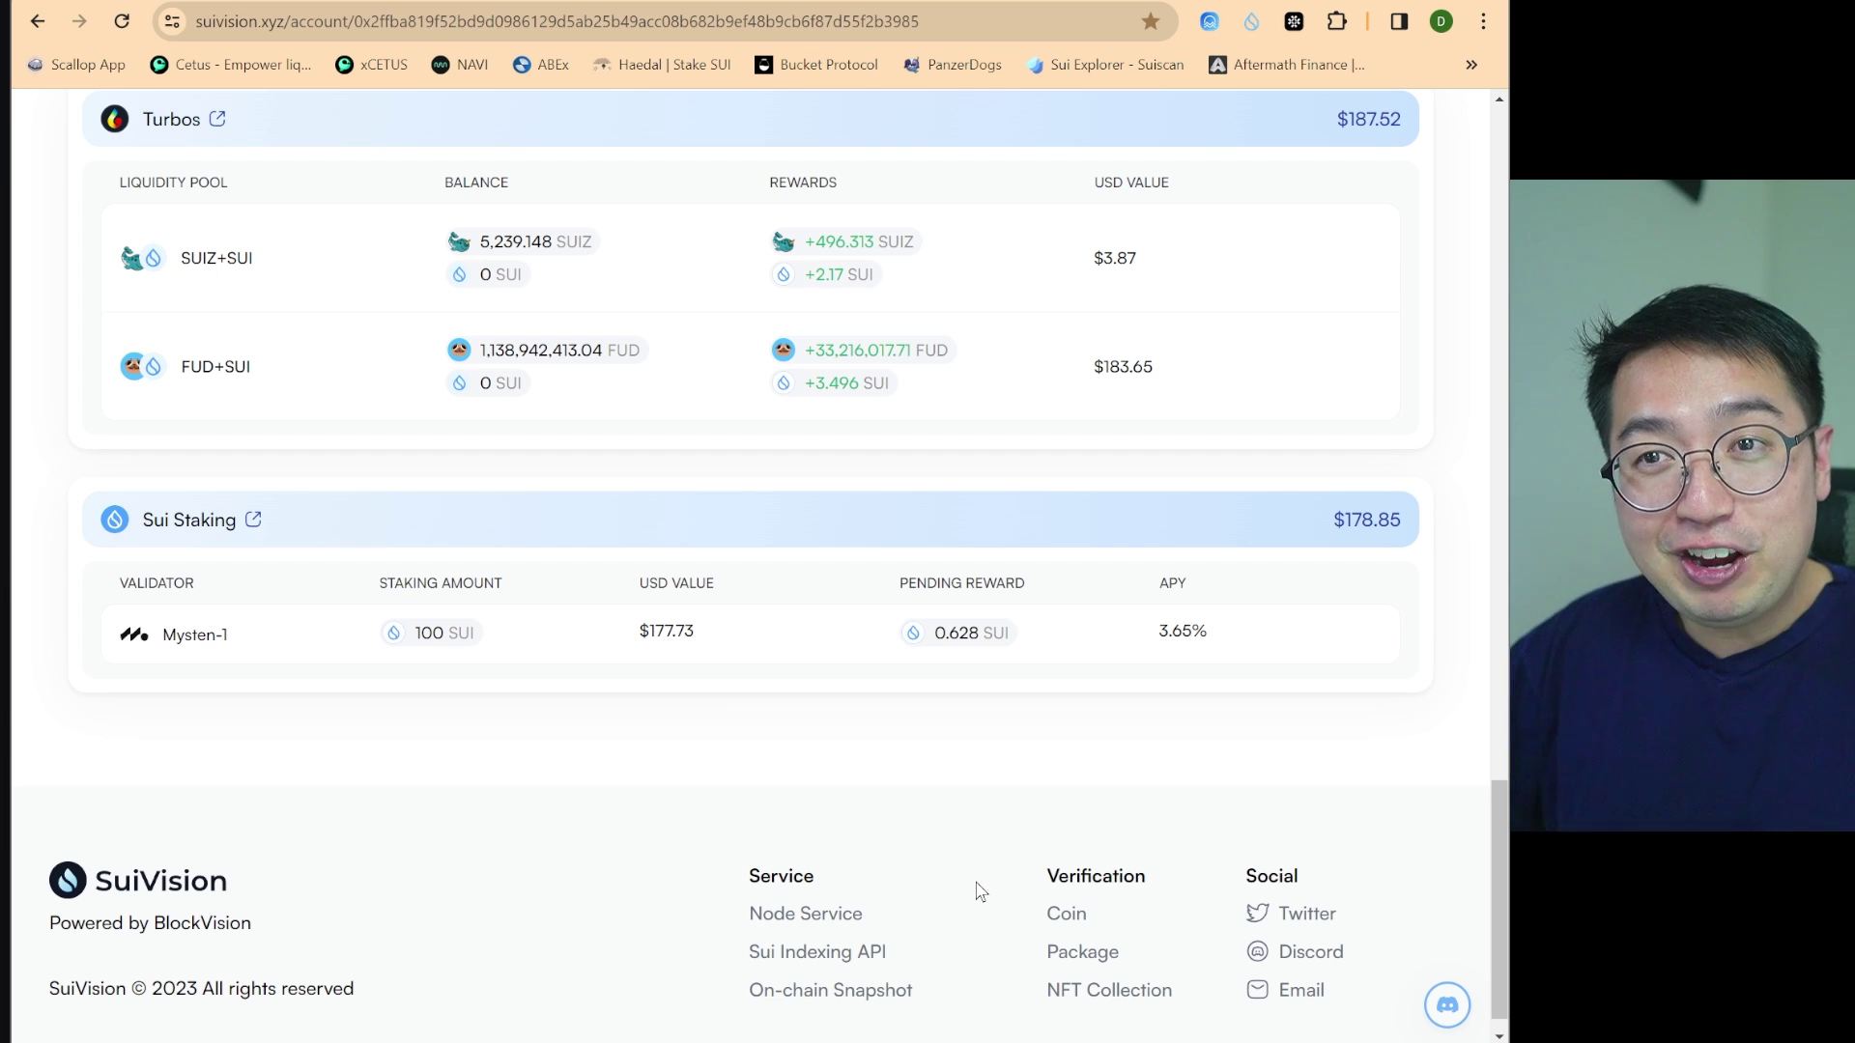
{"action": "scroll", "coordinate": [999, 889], "scroll_direction": "up", "scroll_amount": 3}
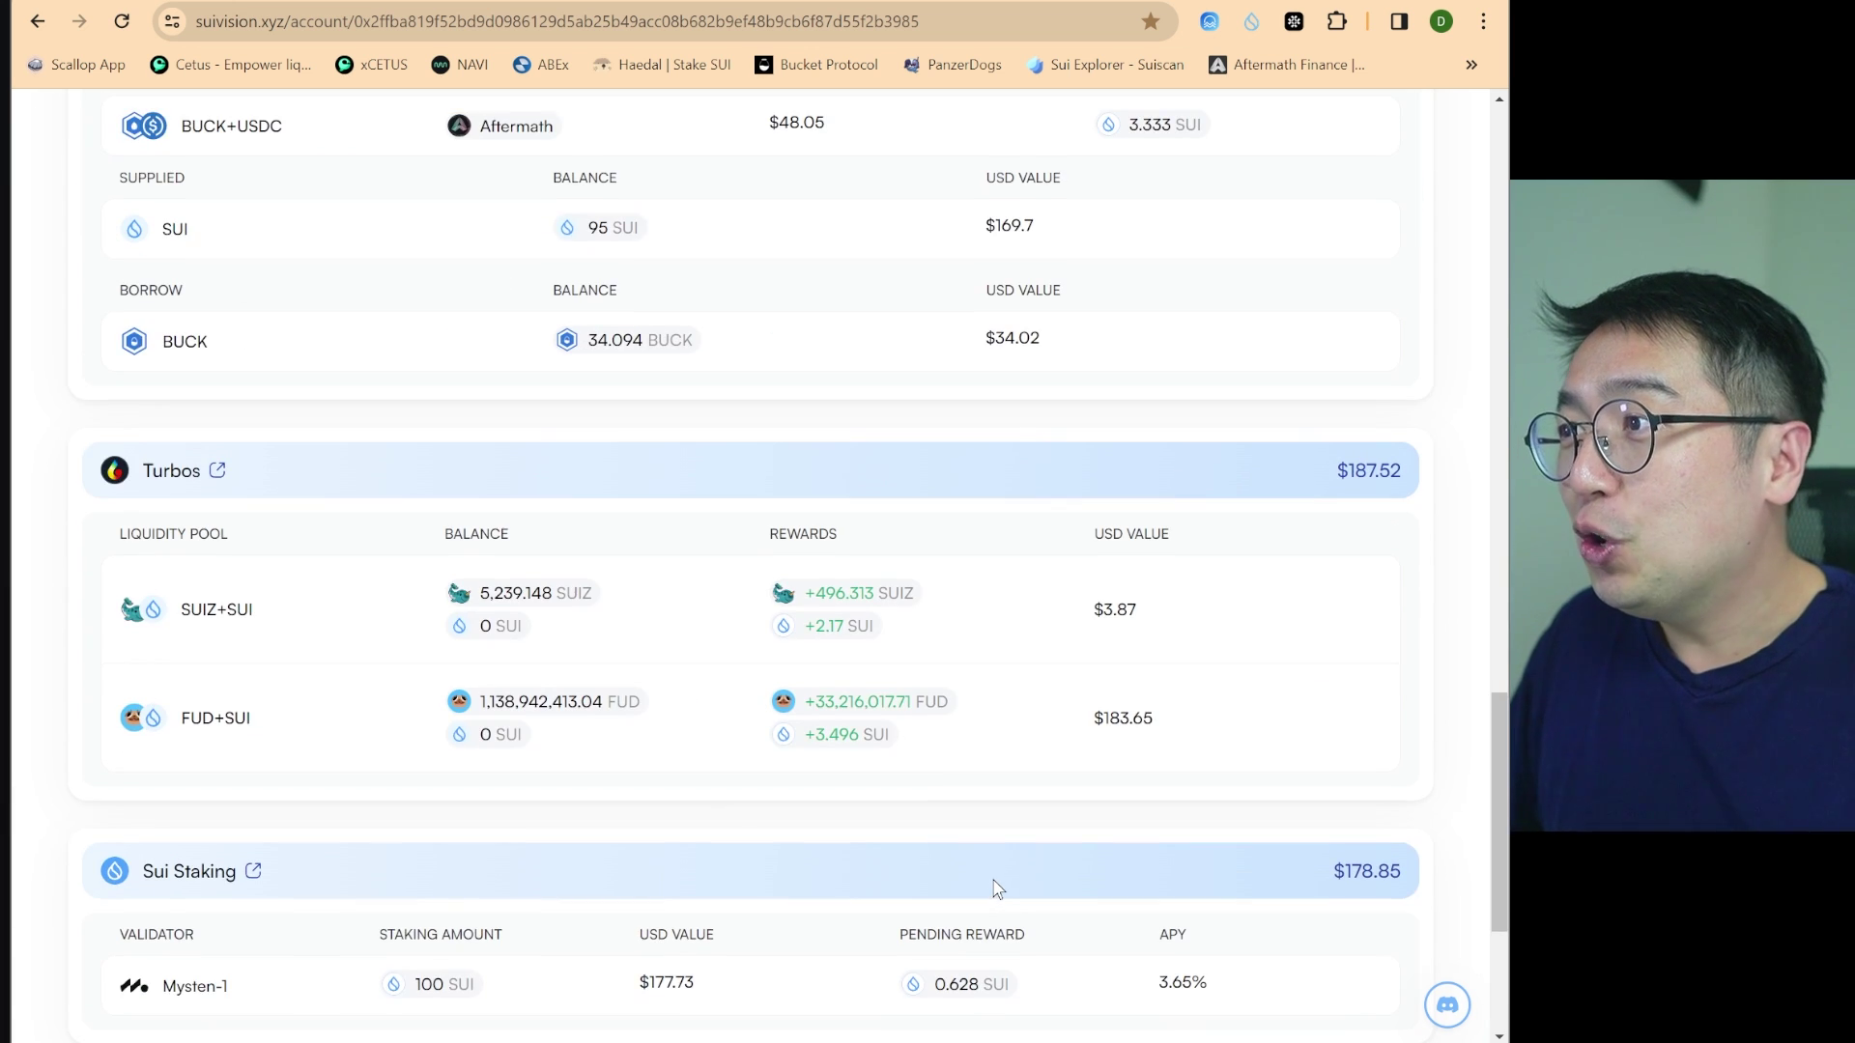
{"action": "scroll", "coordinate": [999, 888], "scroll_direction": "up", "scroll_amount": 2}
{"action": "scroll", "coordinate": [999, 889], "scroll_direction": "up", "scroll_amount": 3}
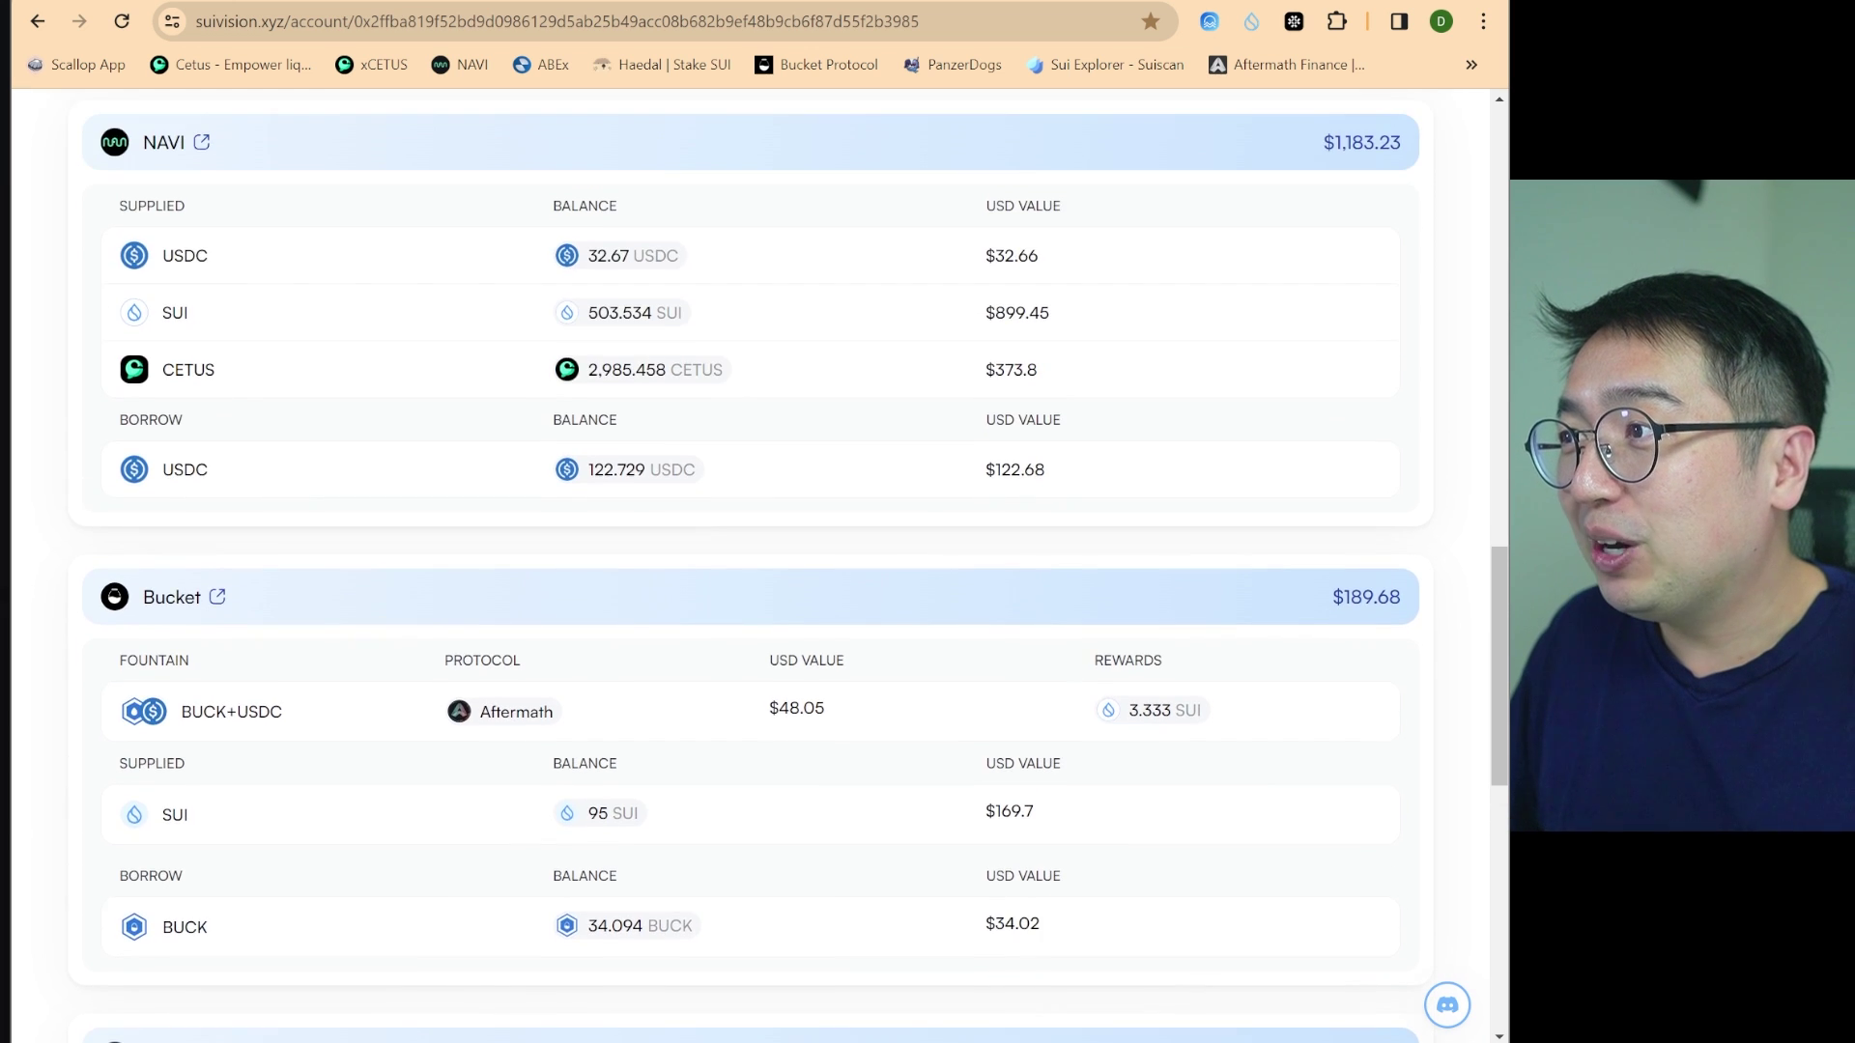
{"action": "scroll", "coordinate": [997, 884], "scroll_direction": "up", "scroll_amount": 6}
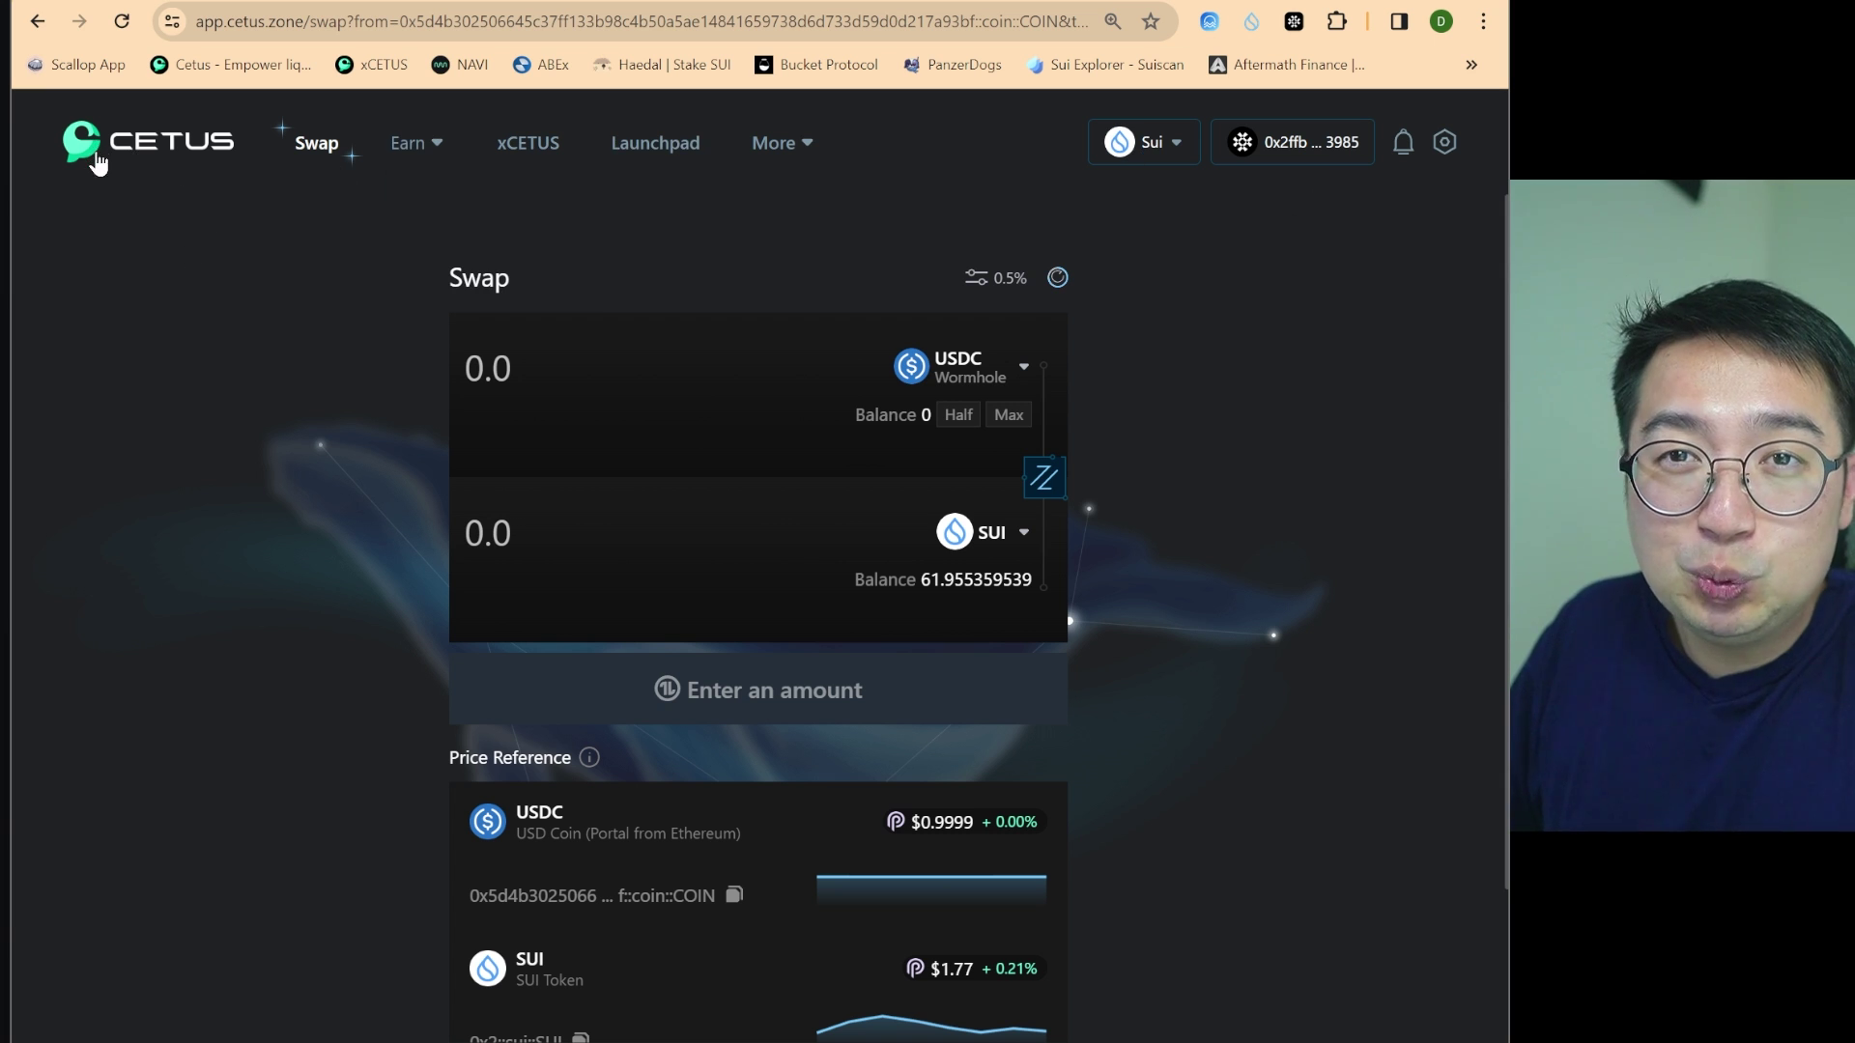
{"action": "left_click", "coordinate": [1444, 142]}
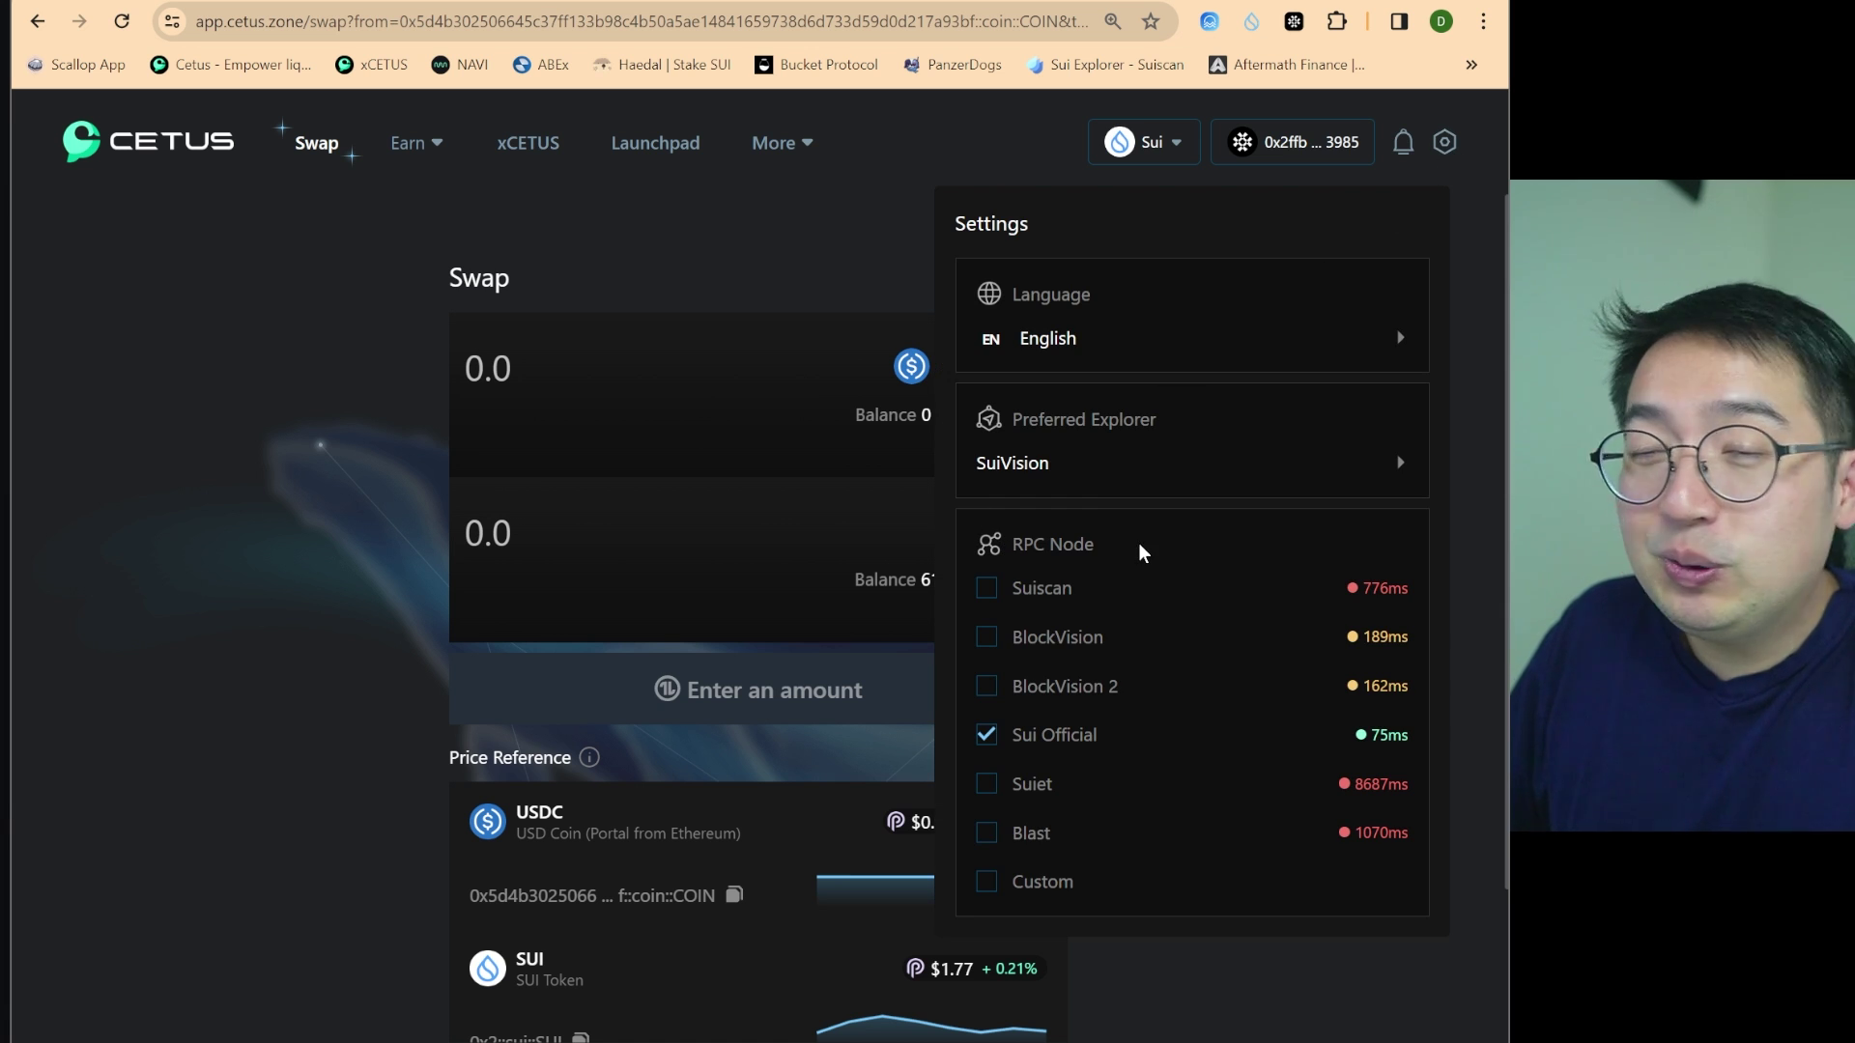
{"action": "left_click", "coordinate": [829, 269]}
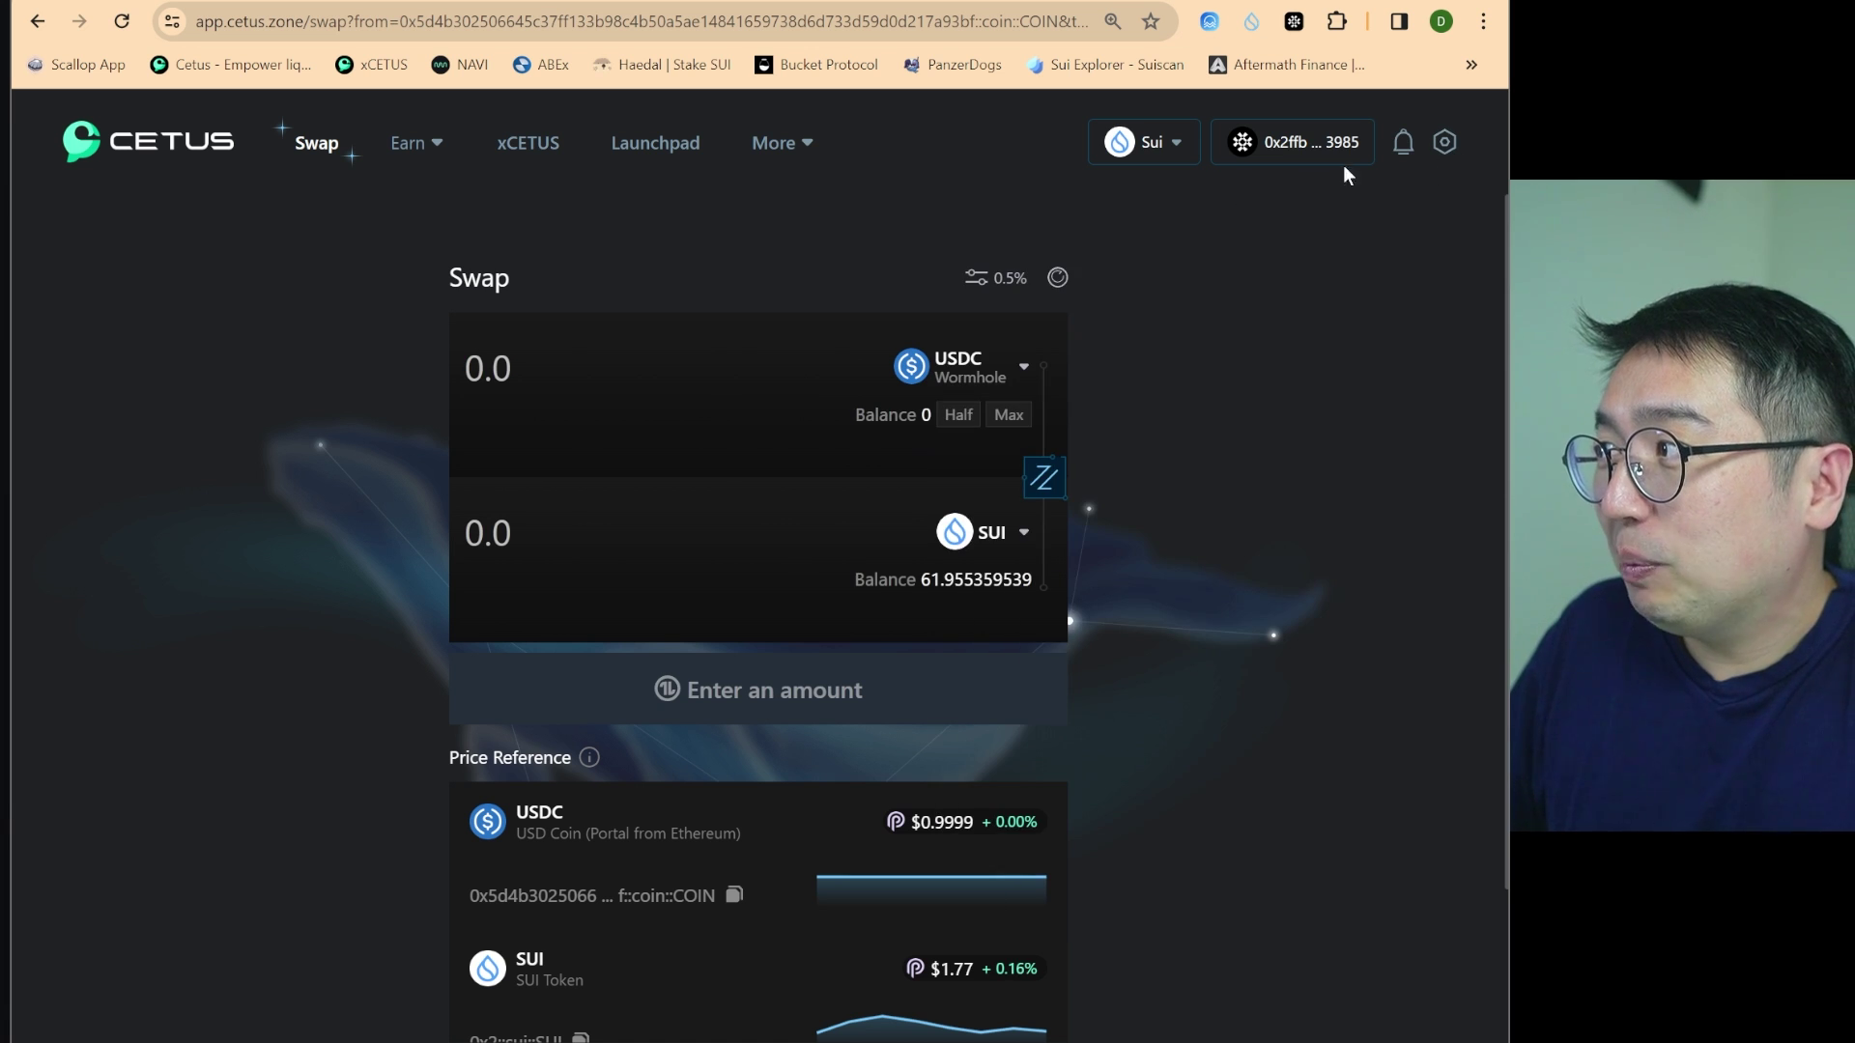
{"action": "left_click", "coordinate": [1445, 143]}
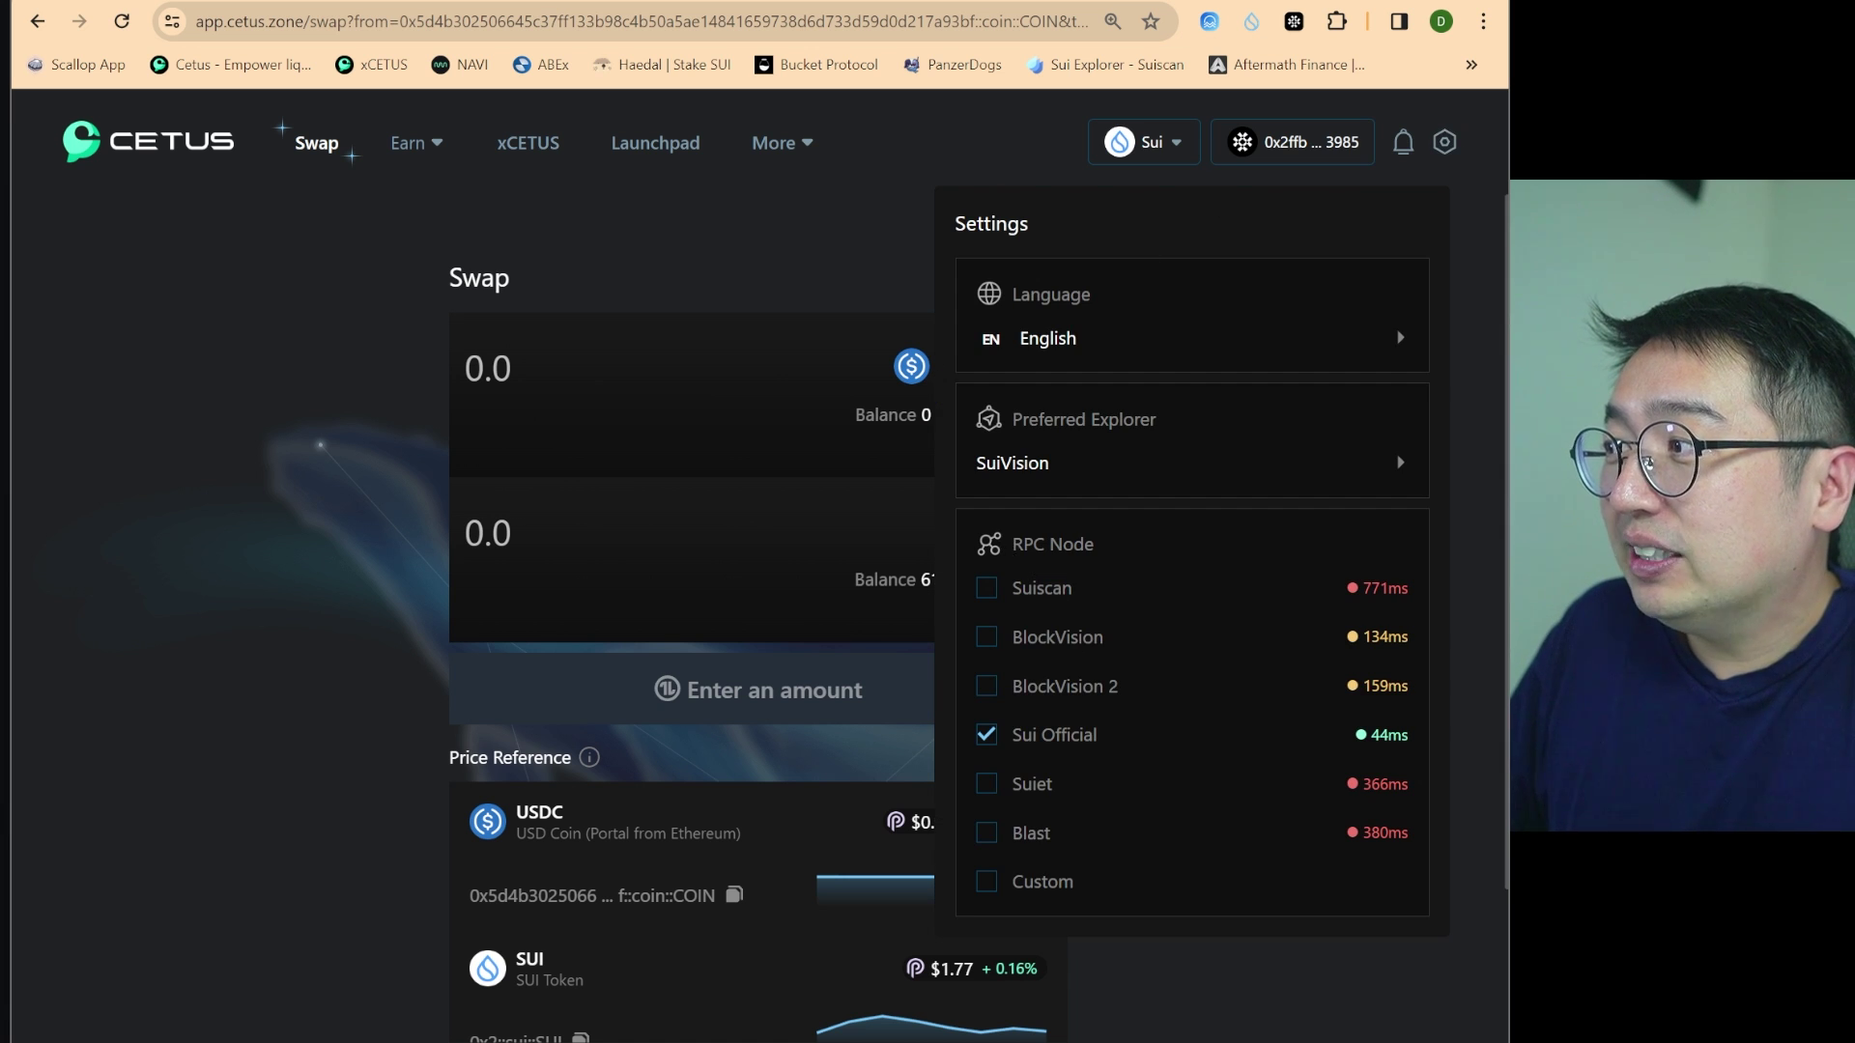
{"action": "left_click_drag", "start_coordinate": [1010, 544], "coordinate": [1127, 554]}
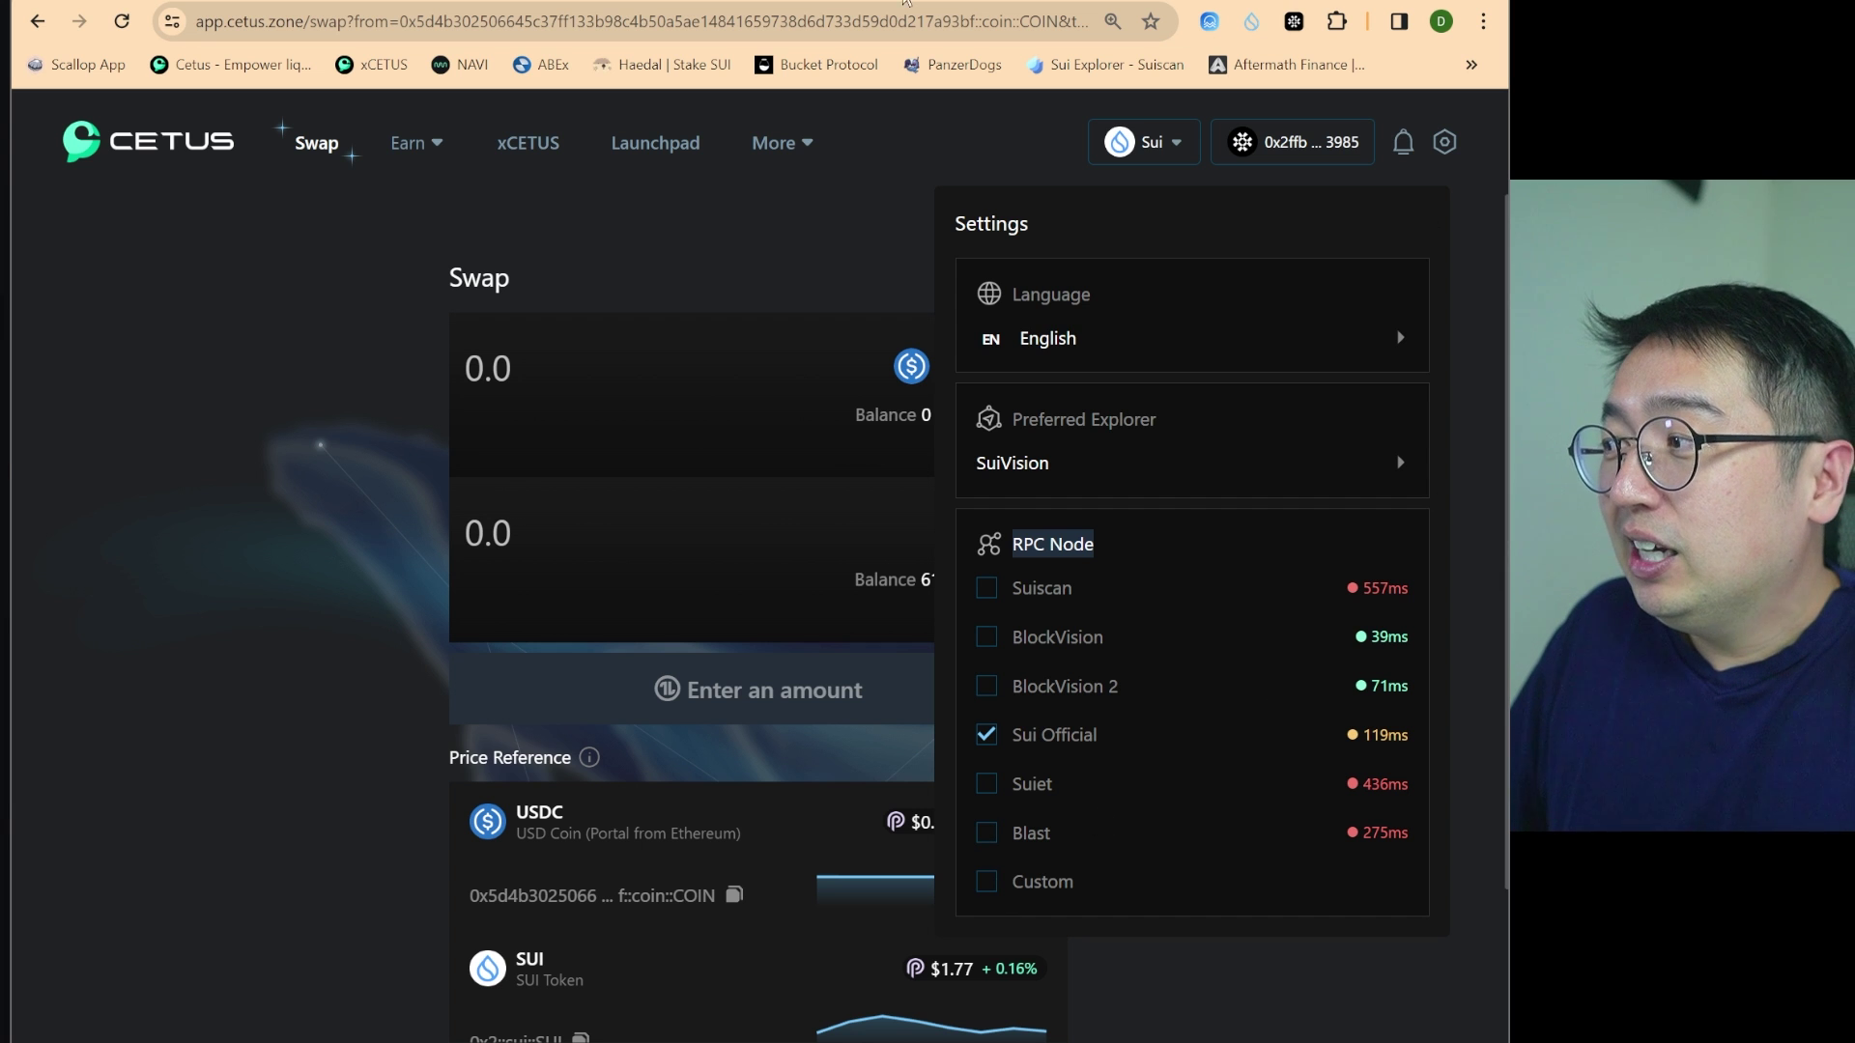
{"action": "left_click", "coordinate": [145, 633]}
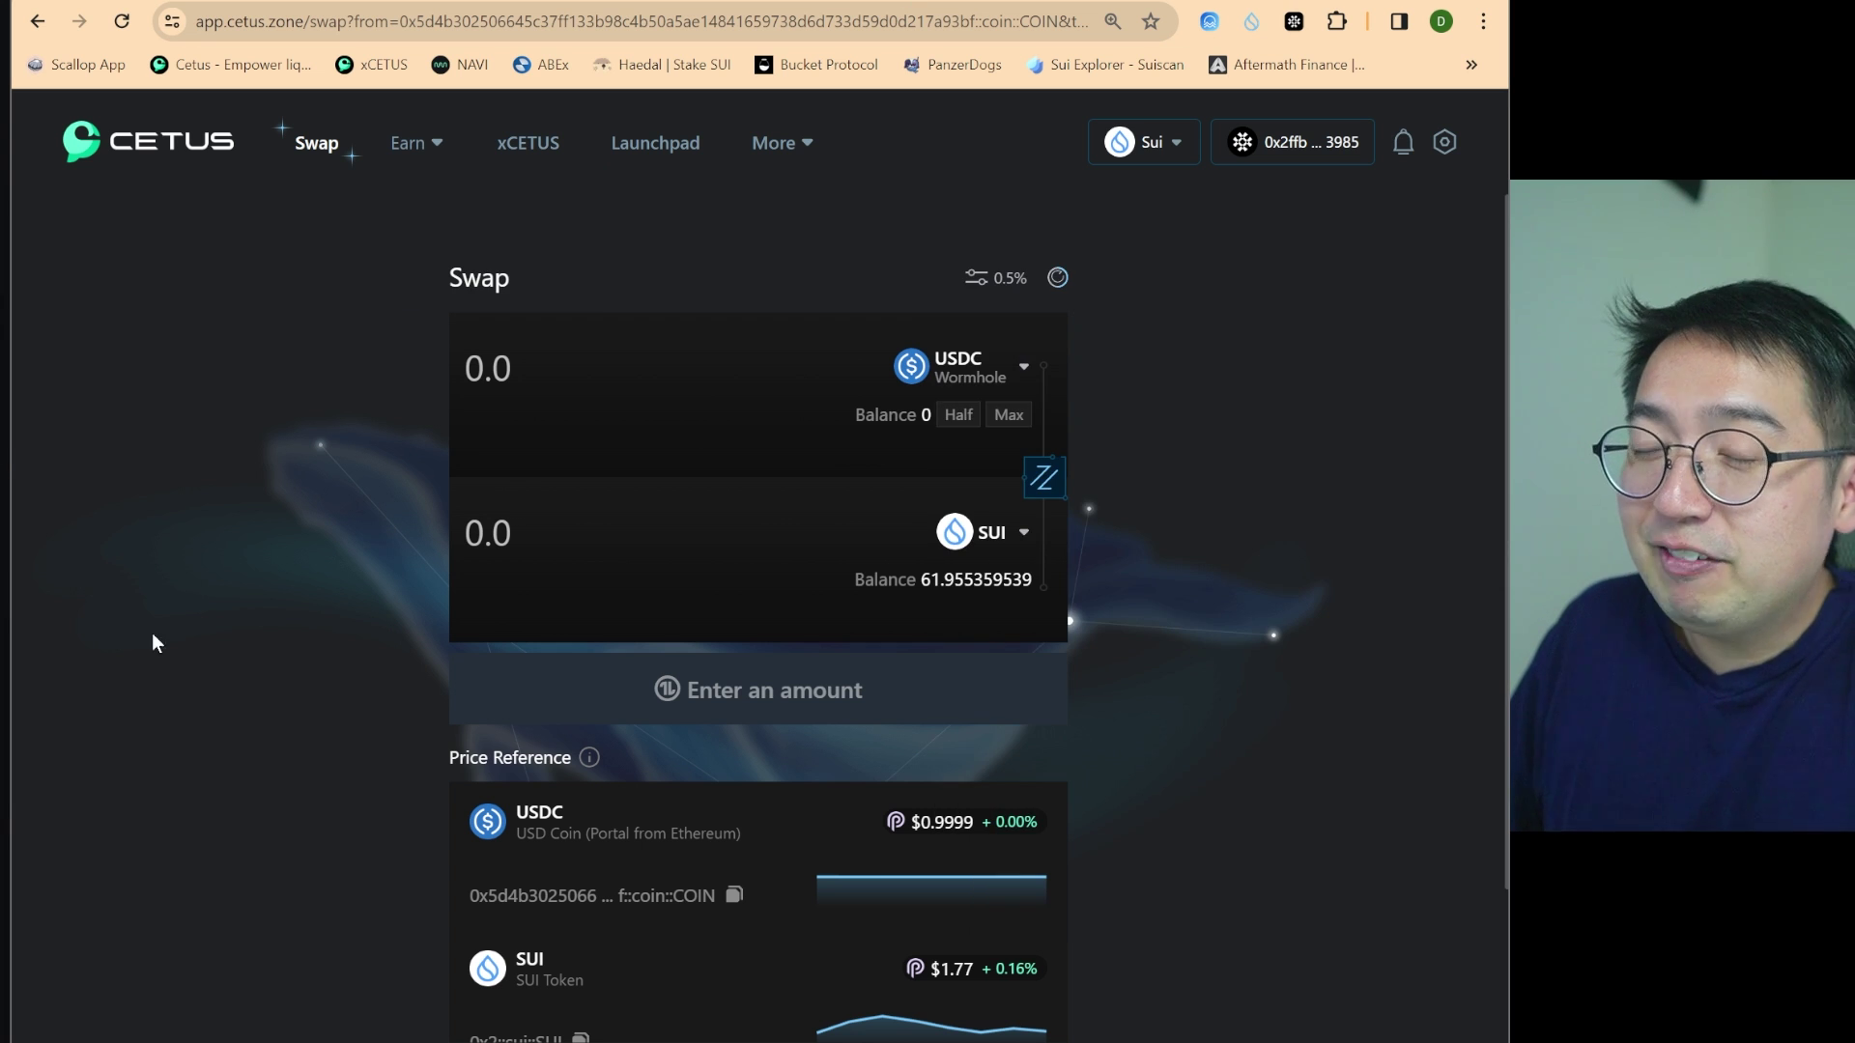